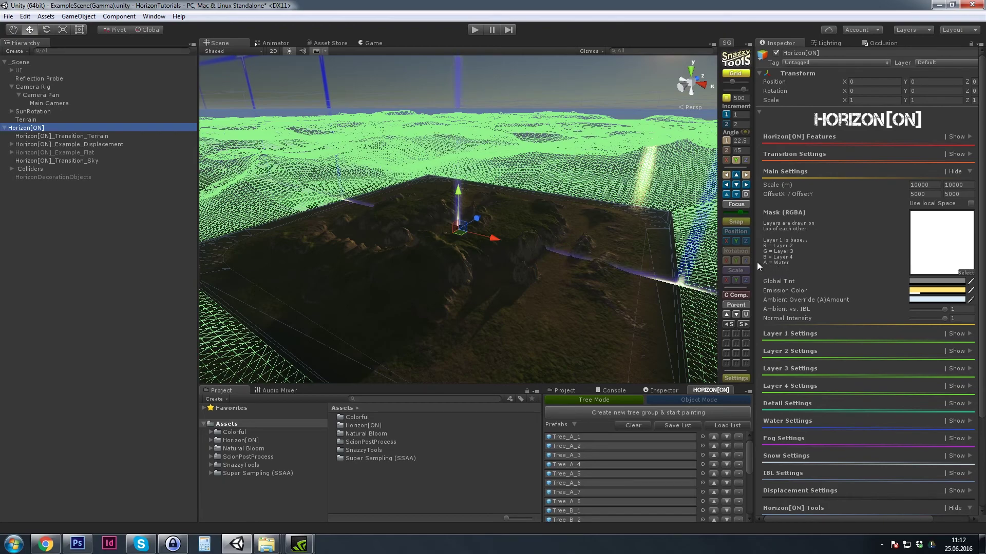
Show the terrain in an orthographic top view and deactivate the Horizon[ON] object
left_click(137, 246)
left_click_drag(596, 186, 549, 226)
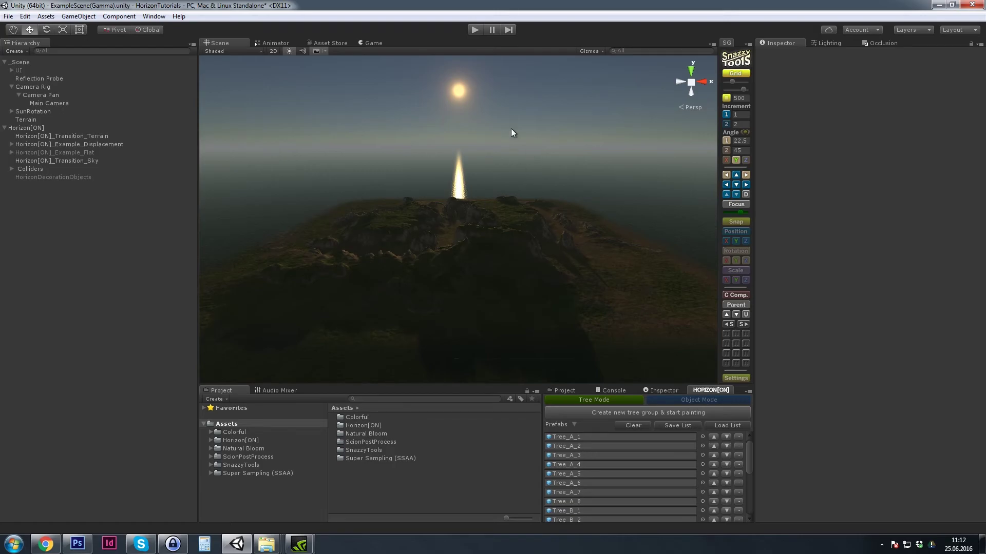
left_click(16, 128)
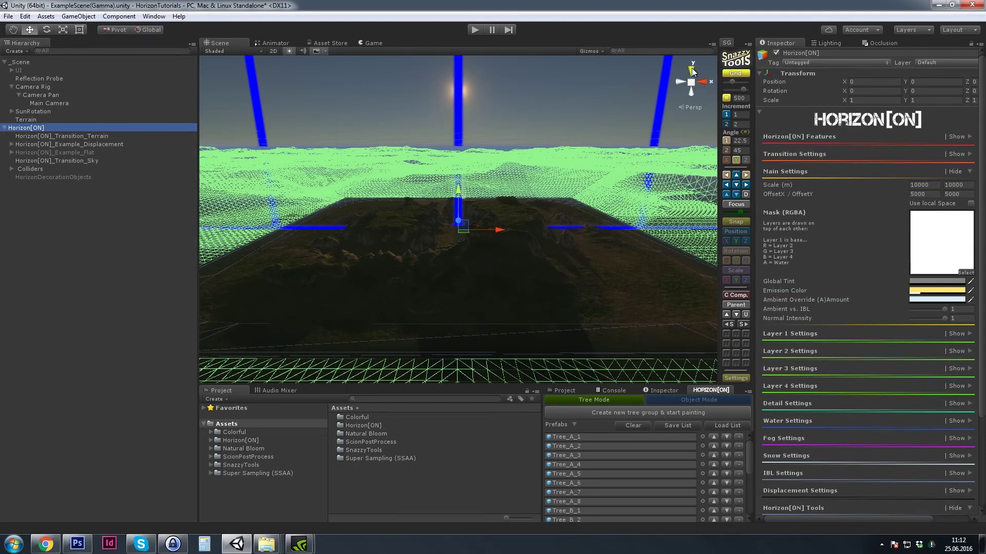
left_click(691, 107)
left_click(691, 72)
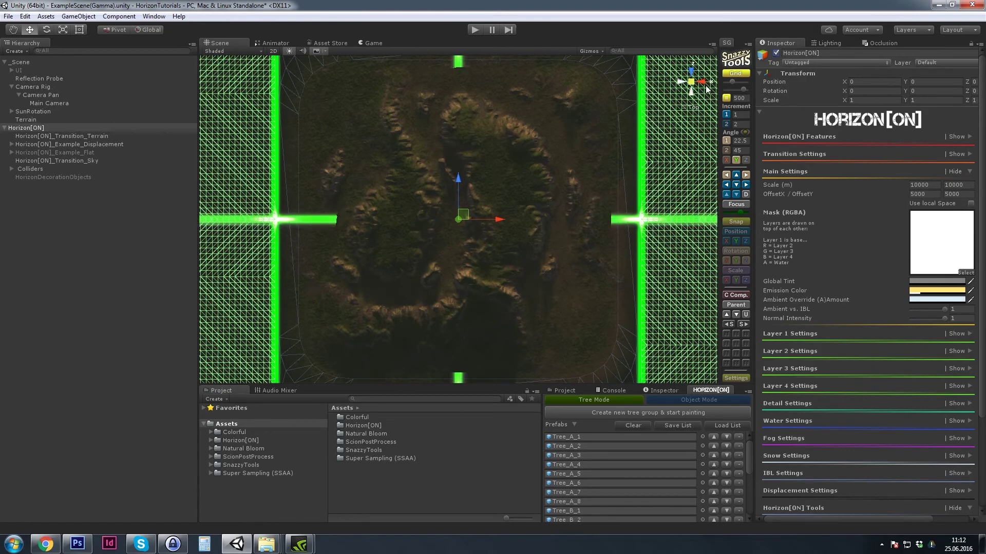
left_click(290, 257)
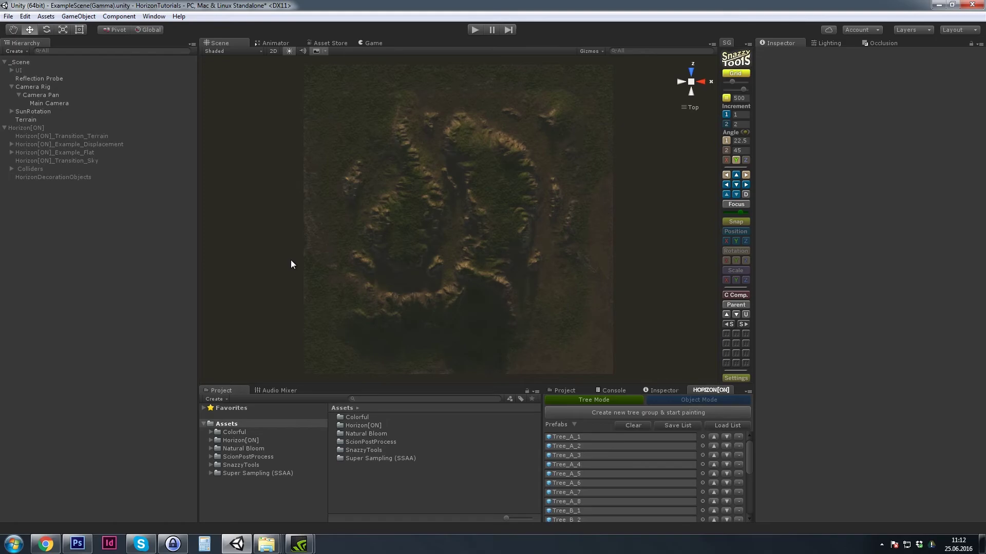
Maximize the Scene view, frame the whole terrain from above and turn off the scene lighting
scroll(401, 246, "up", 1)
right_click(217, 45)
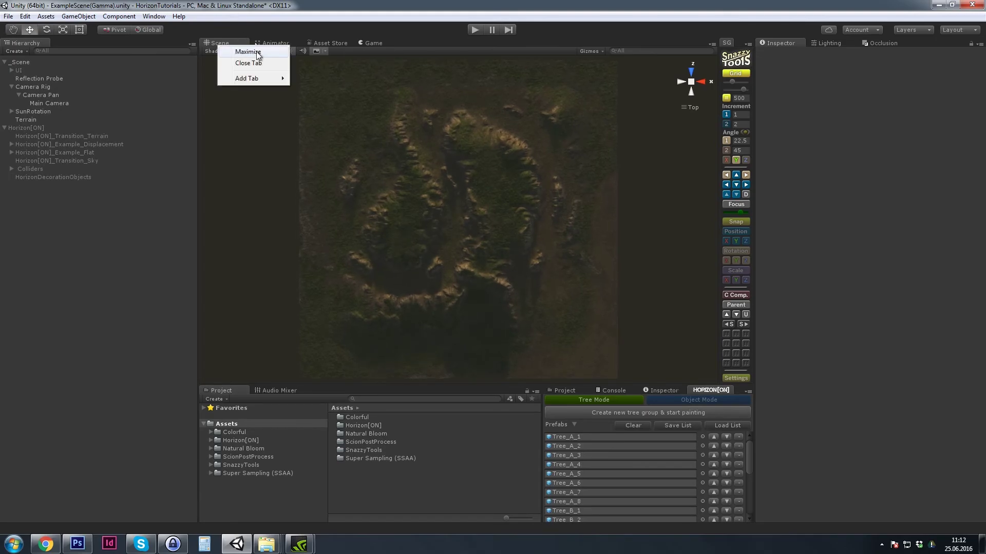
left_click(239, 50)
left_click_drag(551, 248, 535, 161)
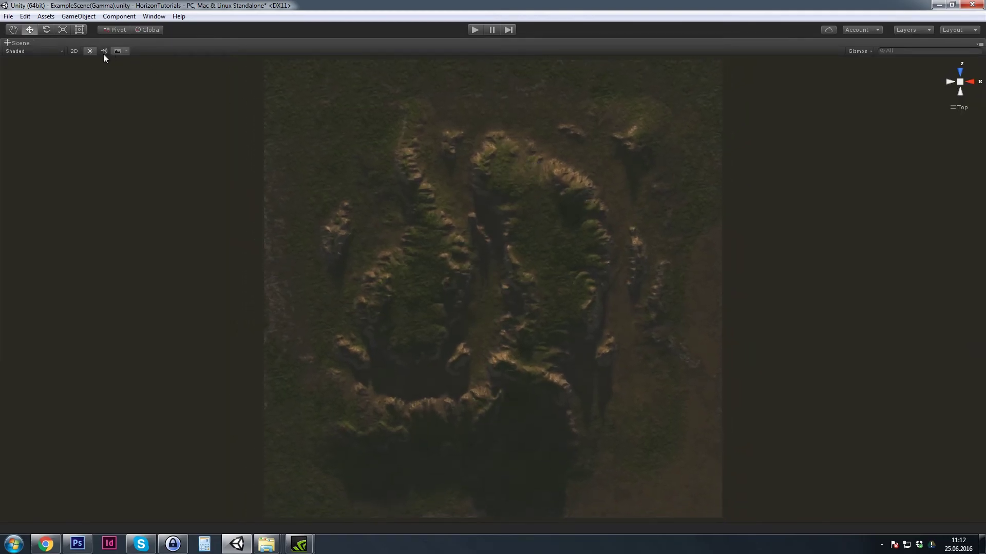
left_click(90, 51)
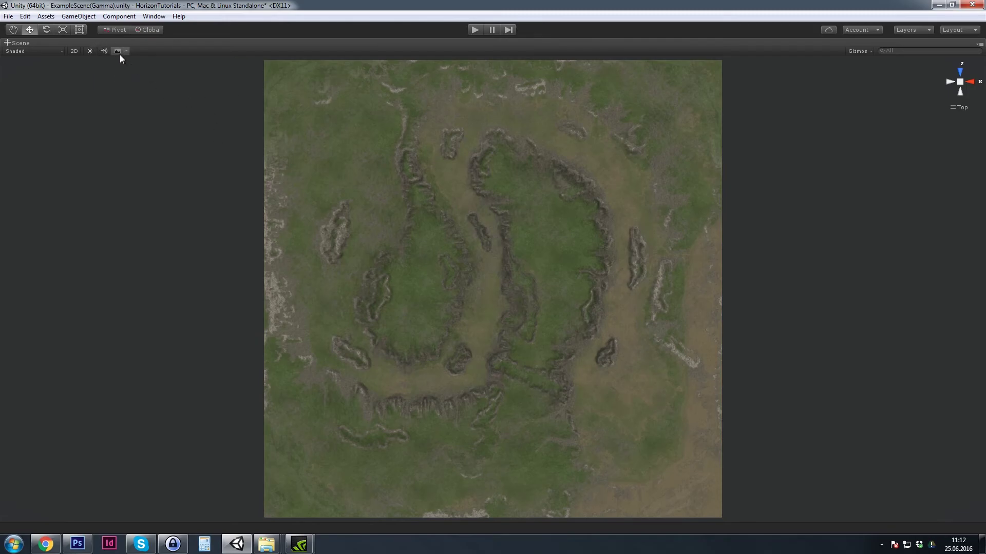
Switch to Photoshop and close all open documents, discarding unsaved changes
left_click(77, 543)
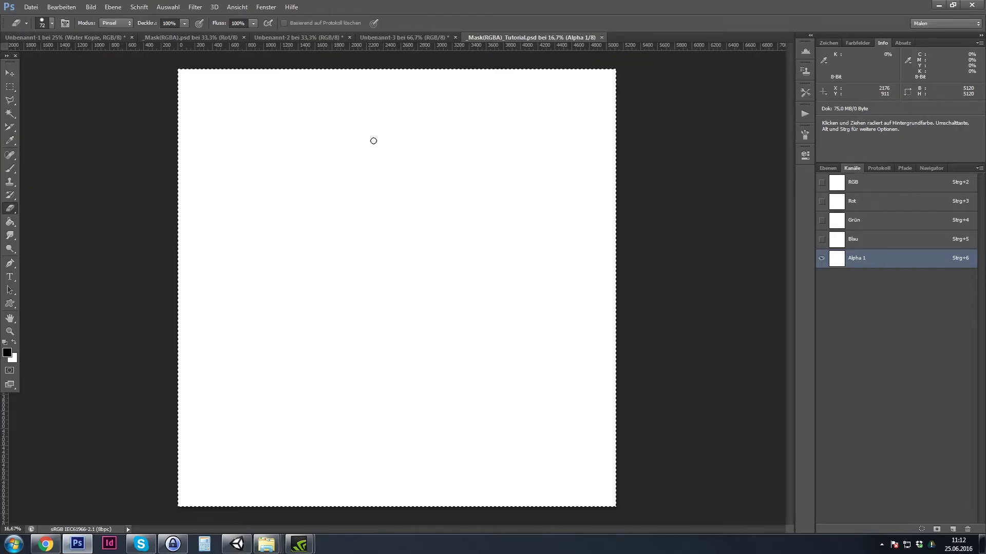
left_click(94, 36)
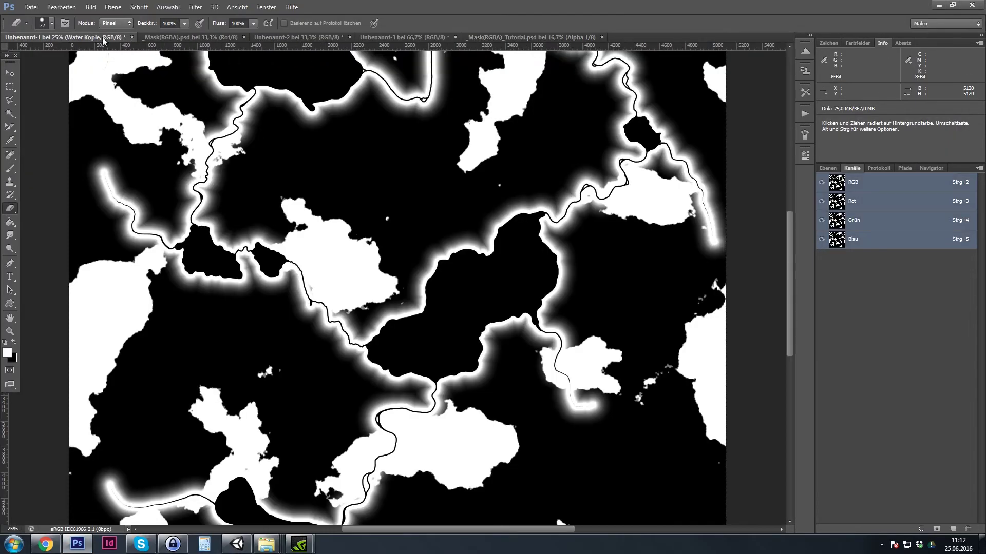
left_click(132, 37)
left_click(495, 208)
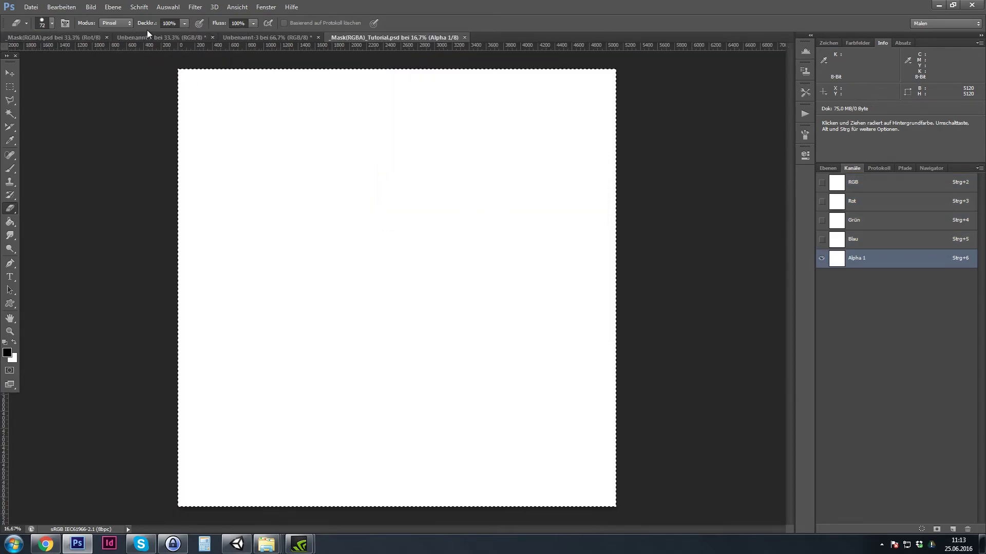
left_click(177, 35)
left_click(212, 37)
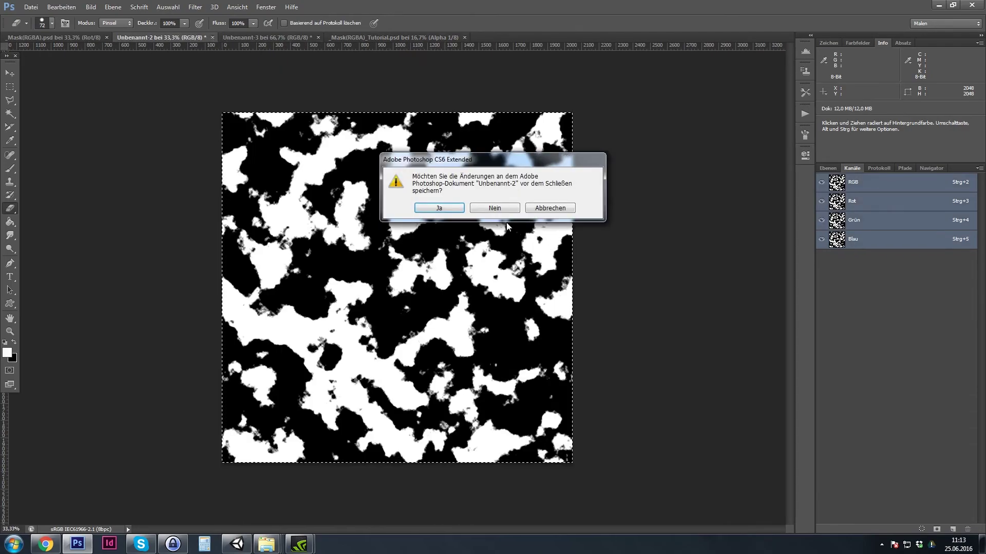
left_click(480, 205)
left_click(212, 37)
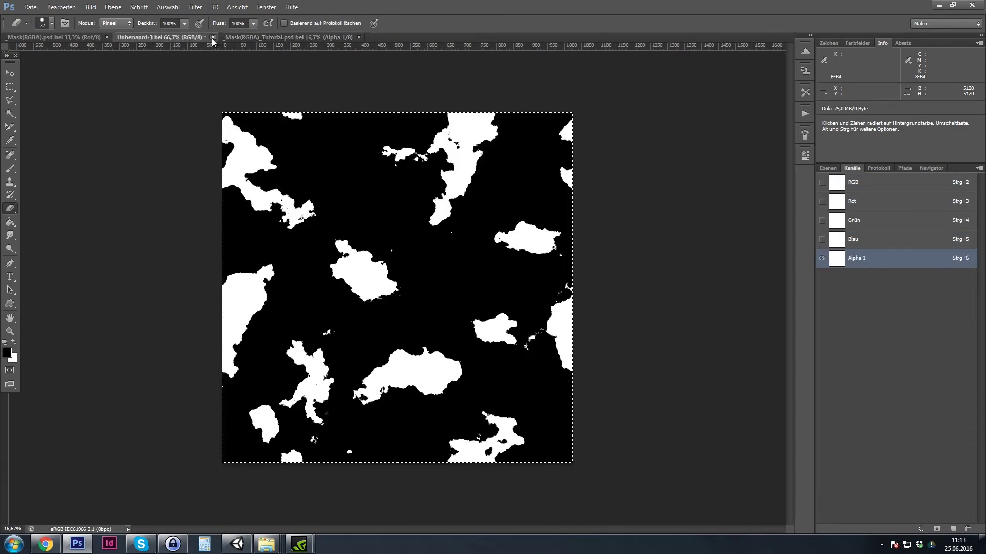
left_click(484, 207)
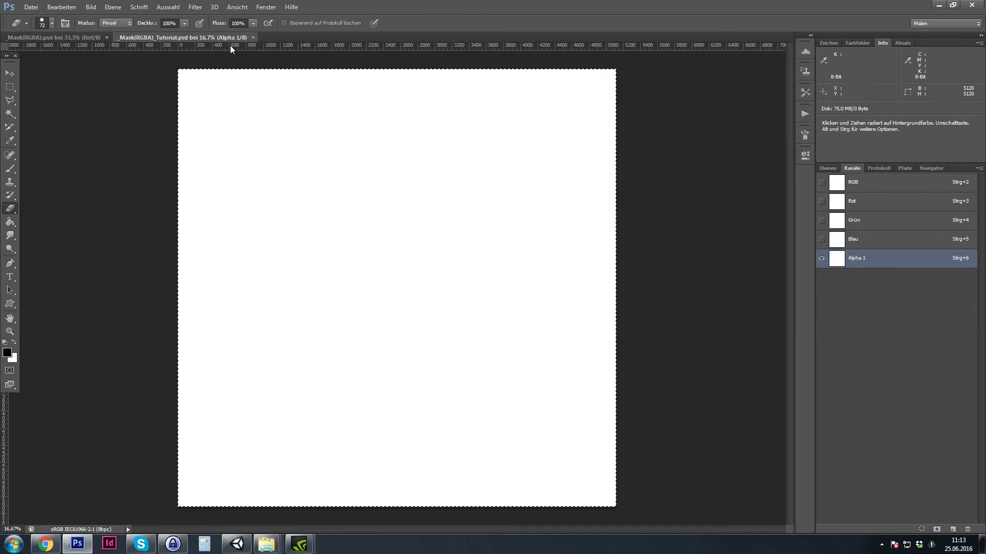
left_click(253, 37)
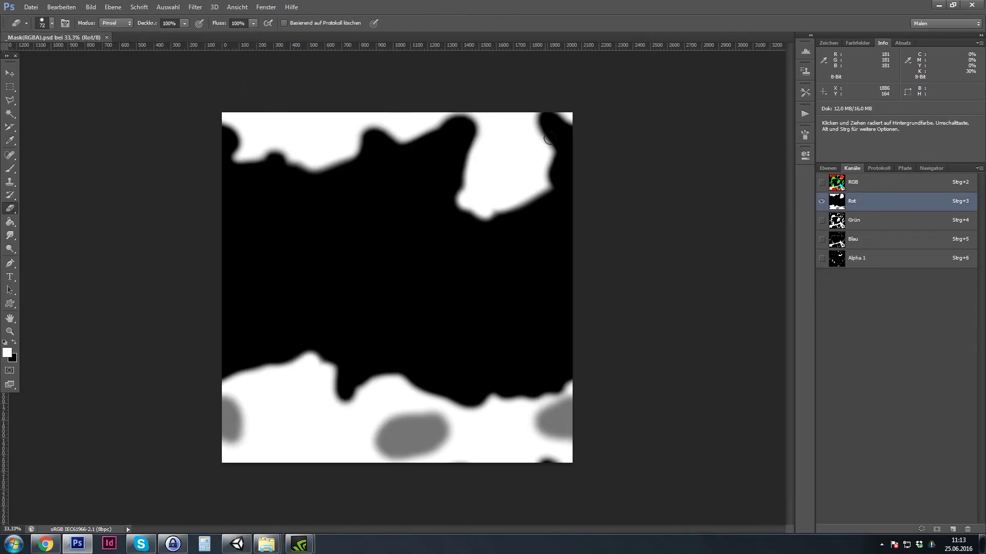
left_click(107, 37)
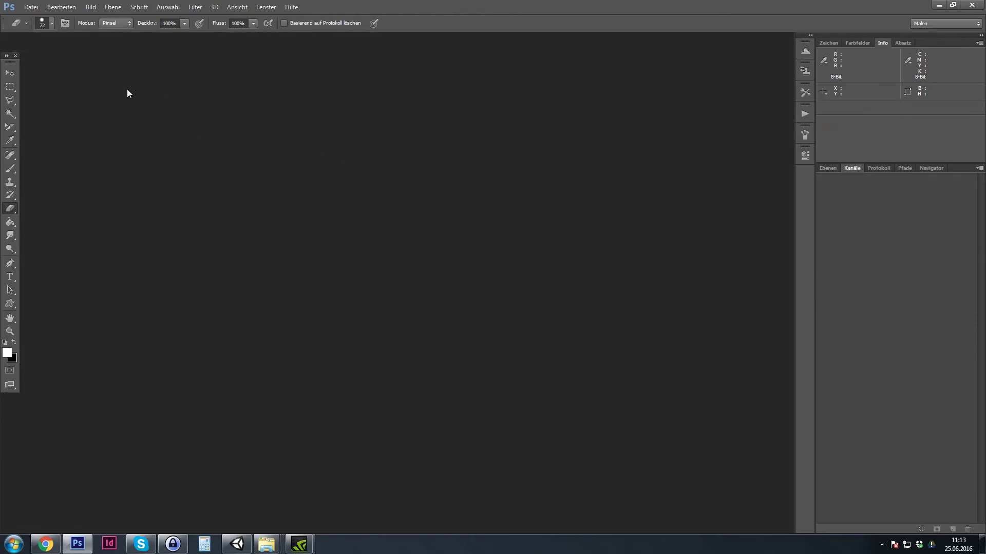
Create a new 1920 × 1080 px RGB document with the clipboard preset and paste the terrain screenshot into it
key("ctrl+n")
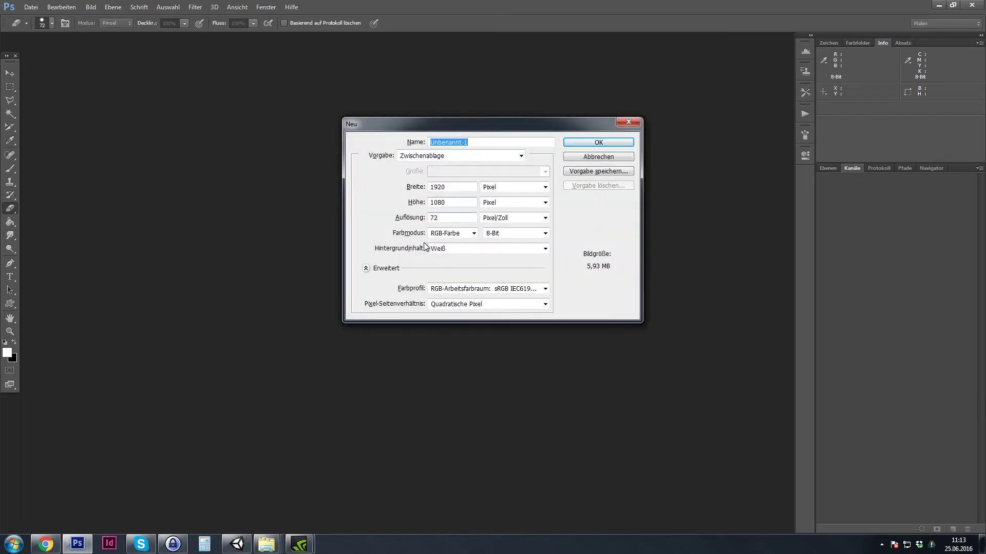
key("Return")
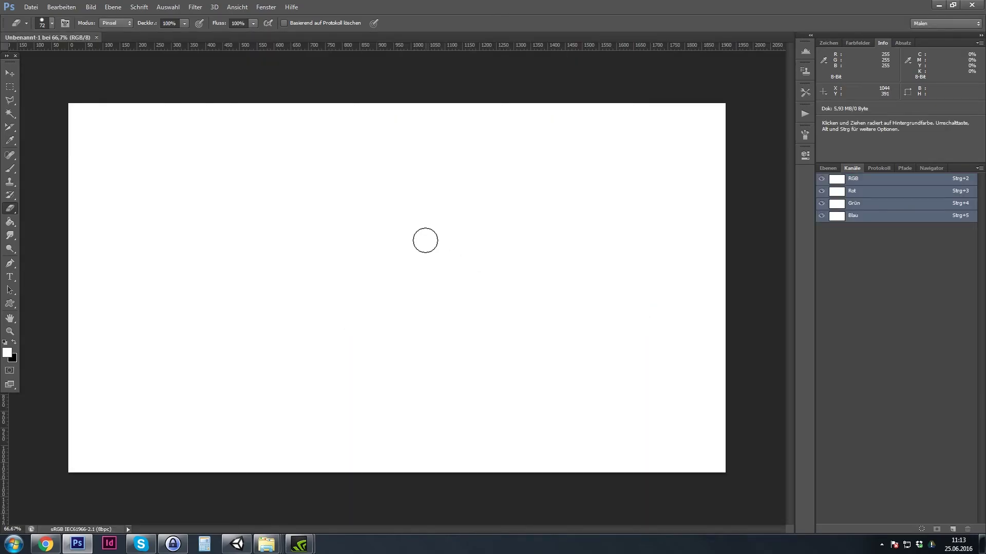
key("ctrl+v")
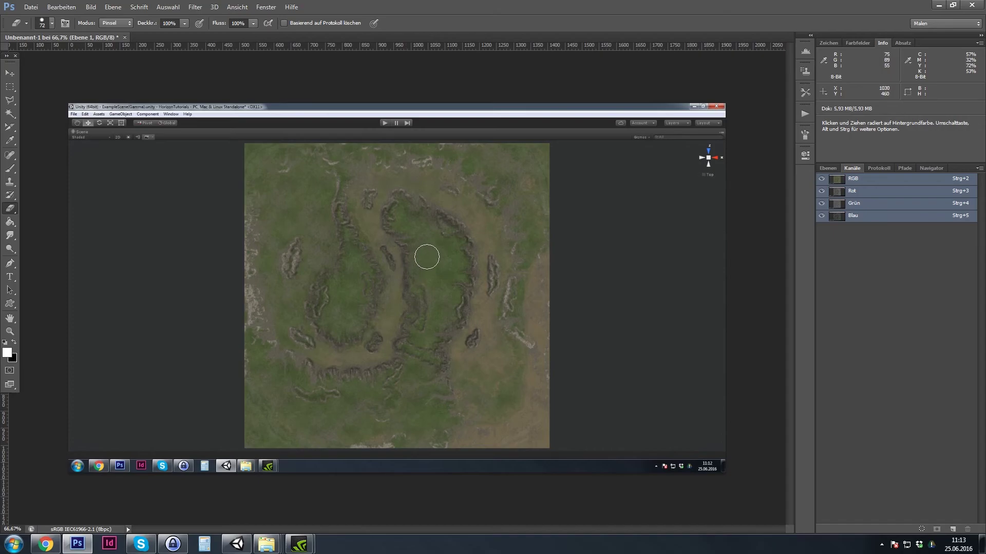
Select the square terrain in the screenshot with the Rectangular Marquee, trimming the selection exactly to its edges at about 892 × 892 px
left_click(9, 86)
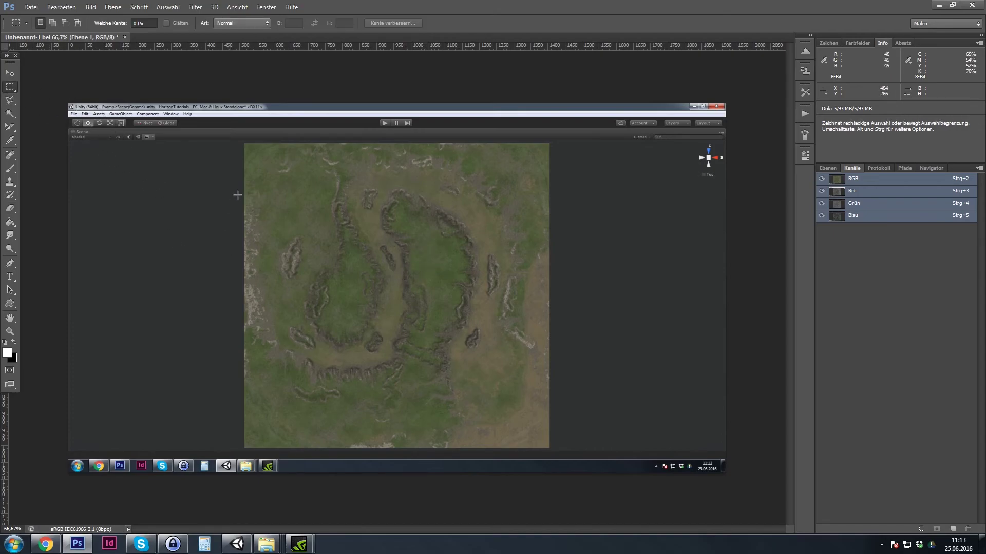
left_click_drag(244, 143, 551, 450)
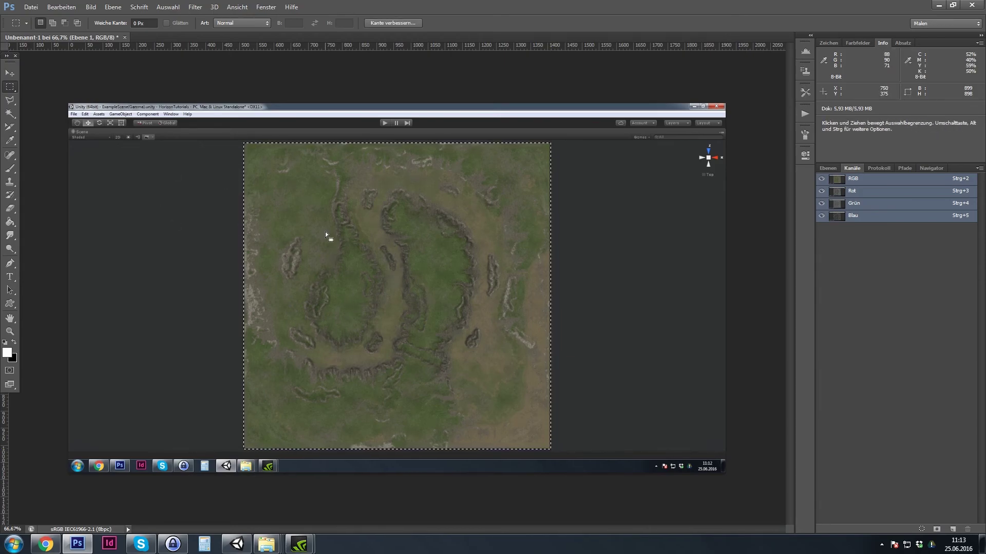
key("ctrl+plus")
key("ctrl+plus")
key("ctrl+plus")
key("ctrl+plus")
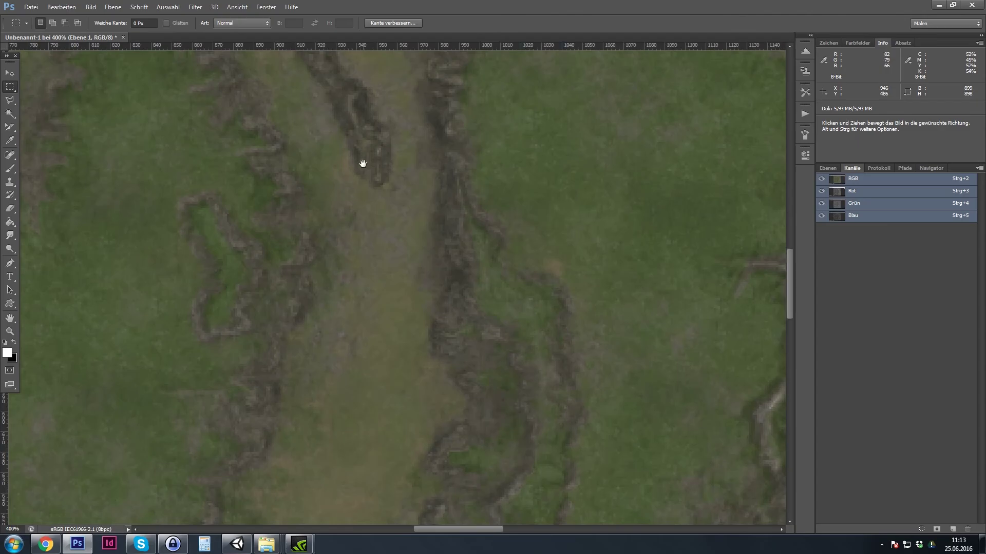
left_click_drag(363, 163, 345, 245)
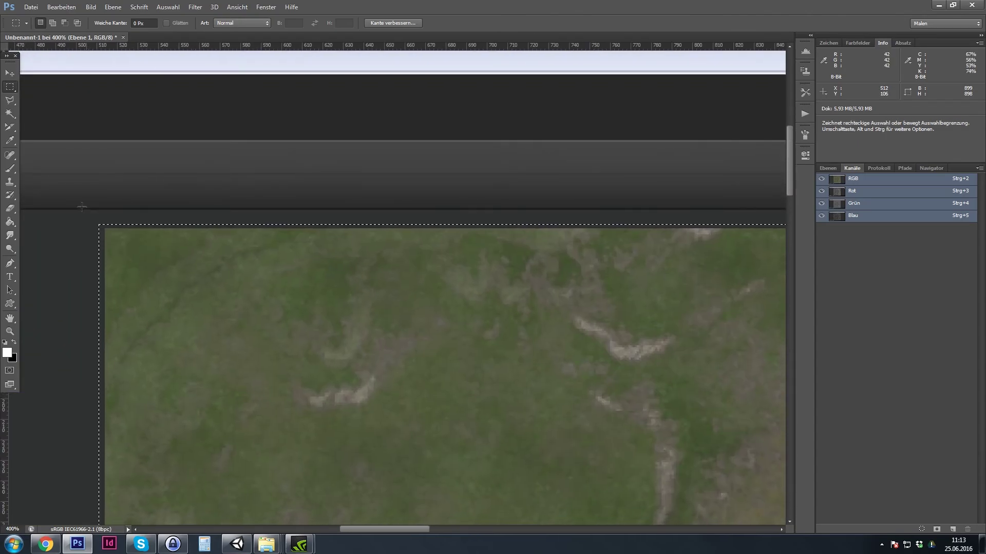
left_click_drag(72, 201, 70, 352)
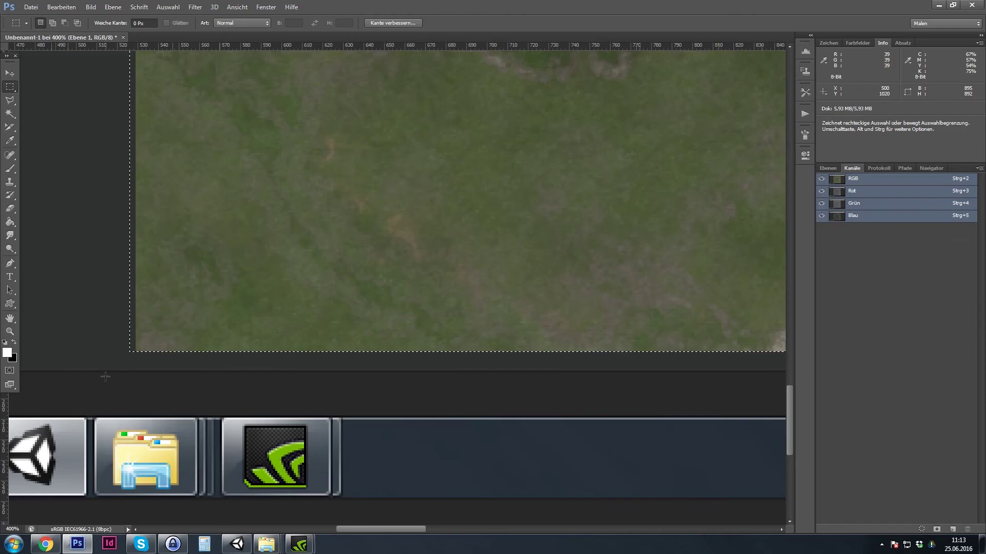
left_click_drag(92, 320, 135, 296)
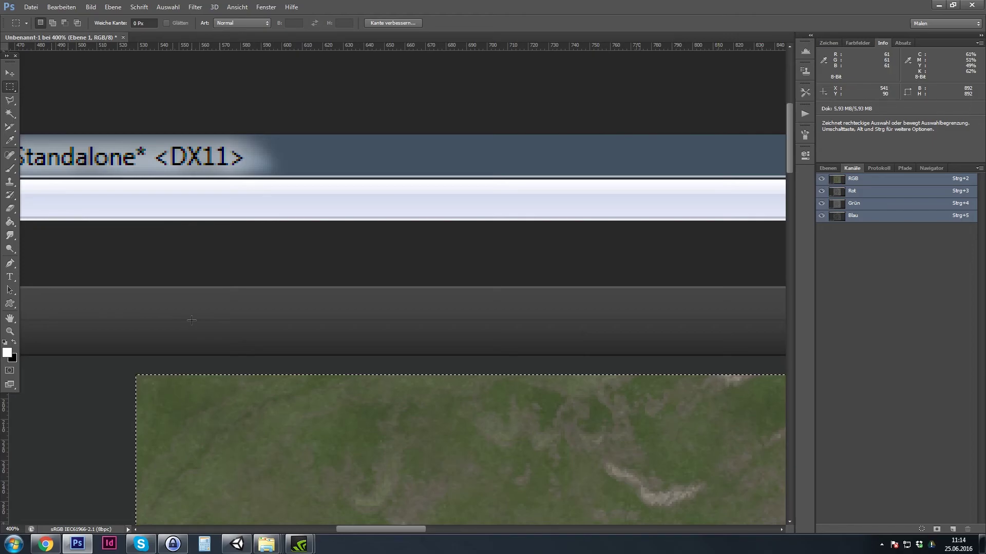
Crop the image to the terrain selection
scroll(325, 406, "down", 2)
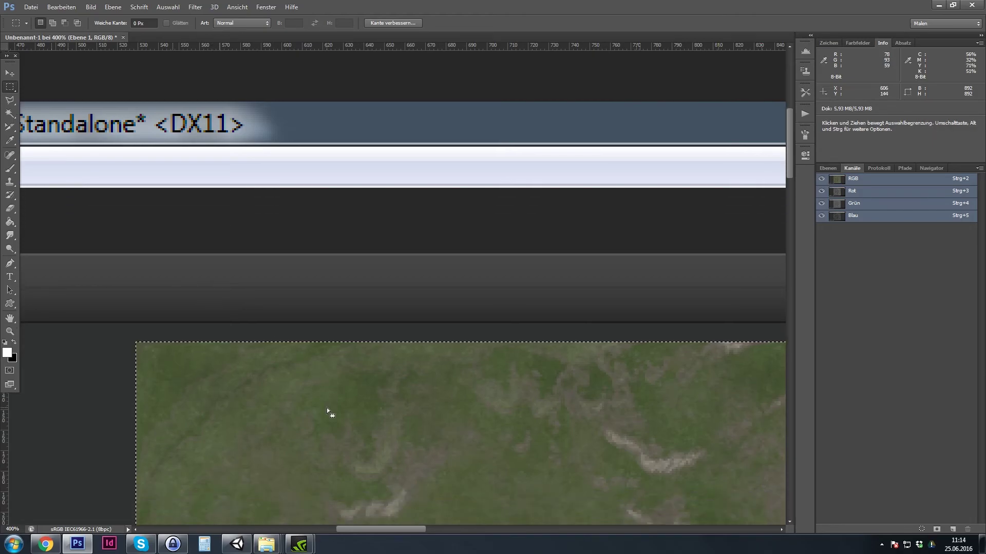
left_click(91, 7)
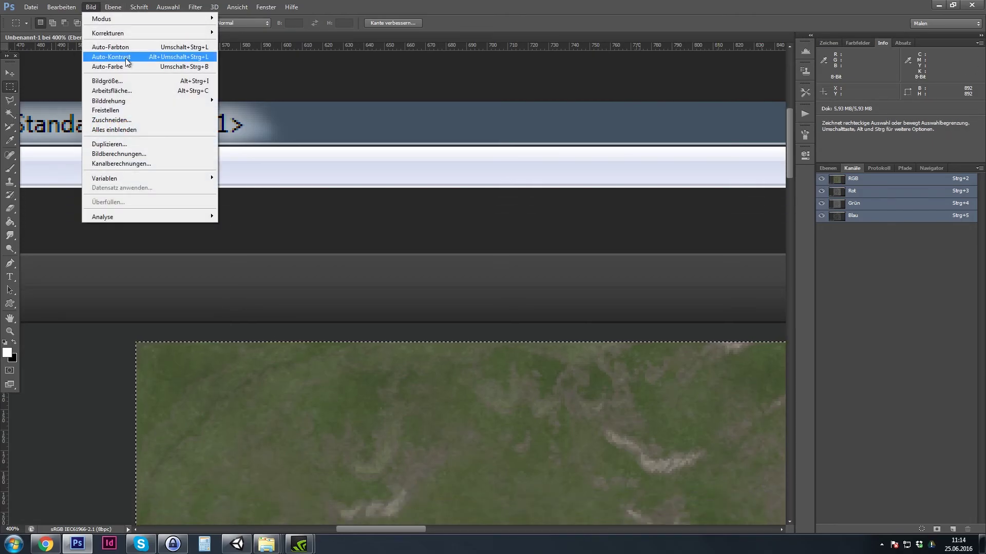
left_click(114, 110)
key("ctrl+minus")
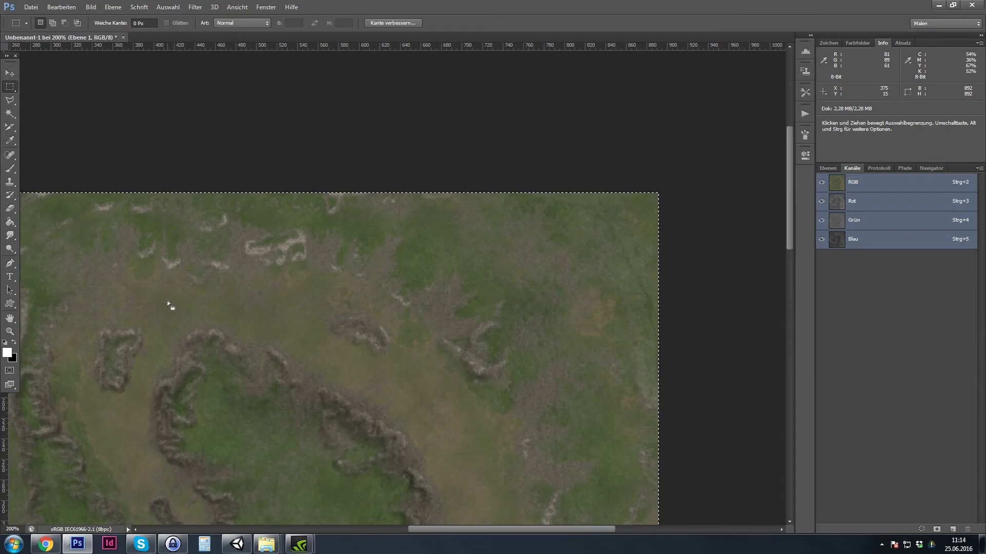
key("ctrl+minus")
key("ctrl+minus")
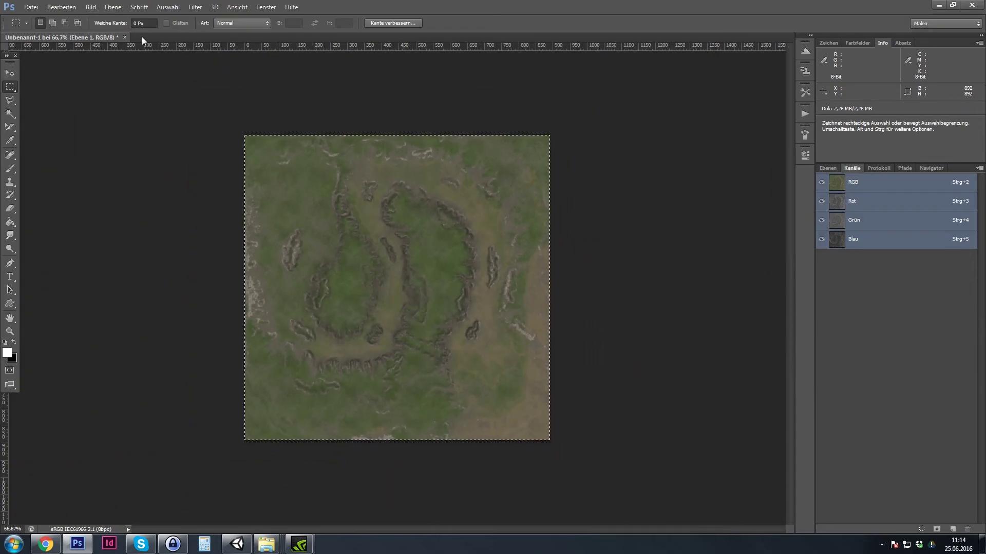
Resize the terrain image to 500 × 500 pixels with proportions constrained
left_click(96, 8)
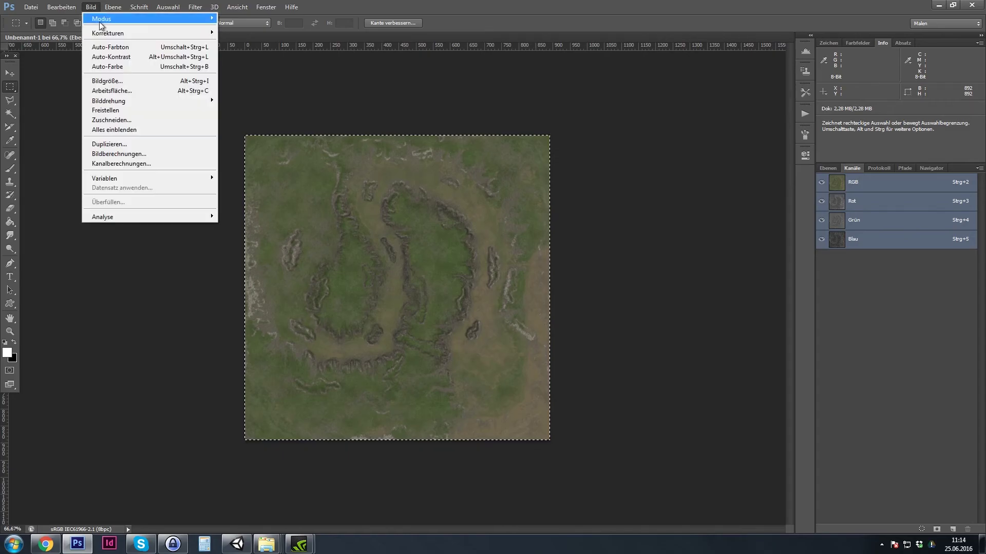
left_click(113, 83)
type("1000")
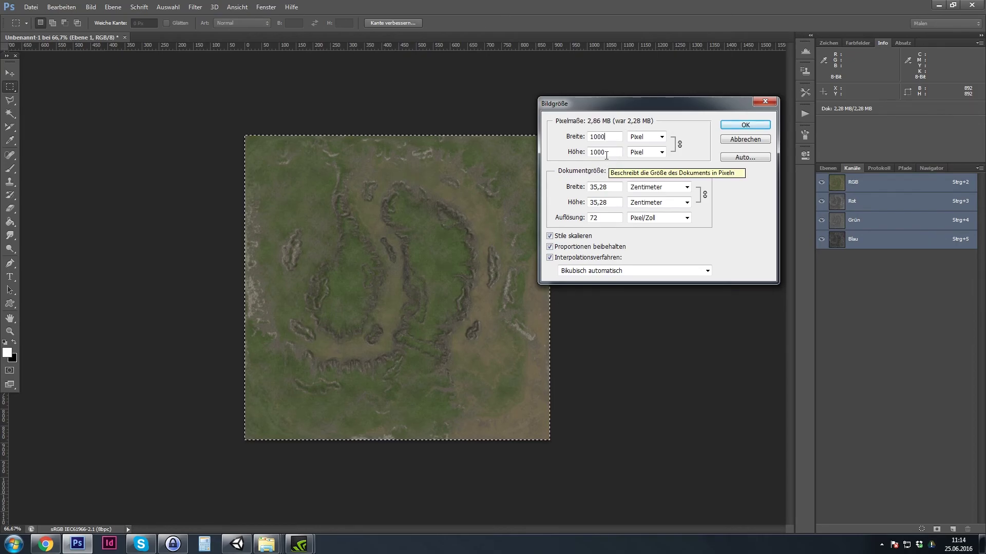
double_click(598, 136)
type("500")
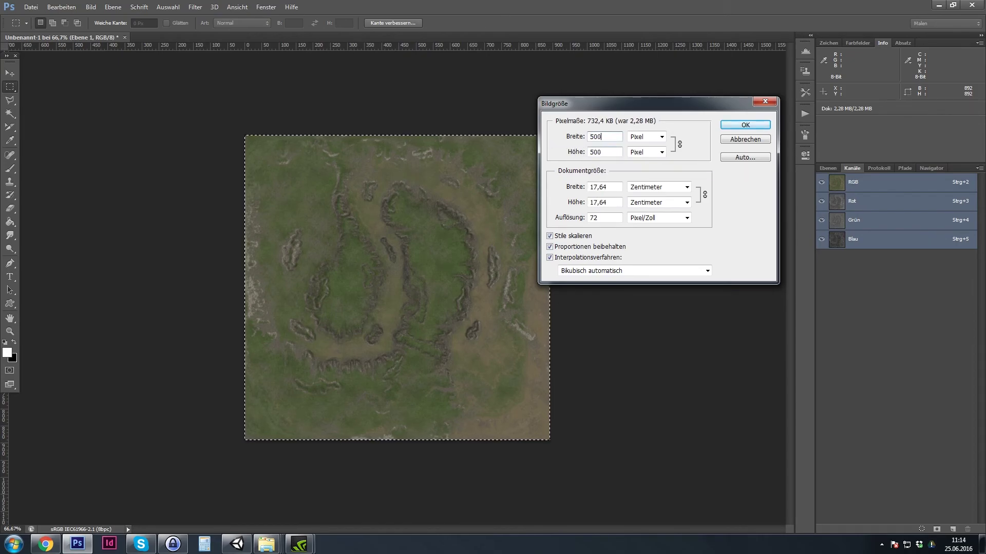
key("Return")
Enlarge the canvas to 5000 × 5000 pixels around the centred terrain image, filling the extension with the white foreground colour
left_click(90, 7)
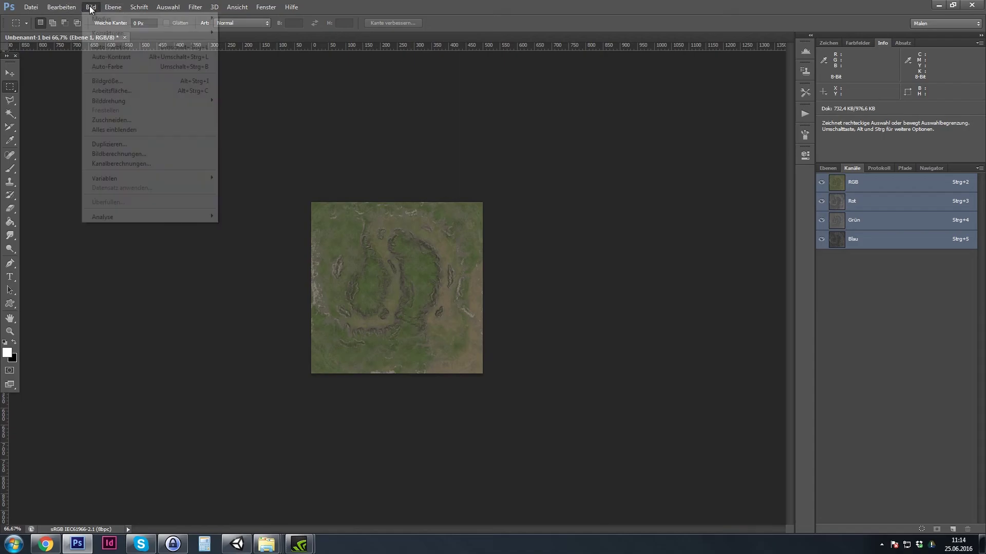
left_click(132, 92)
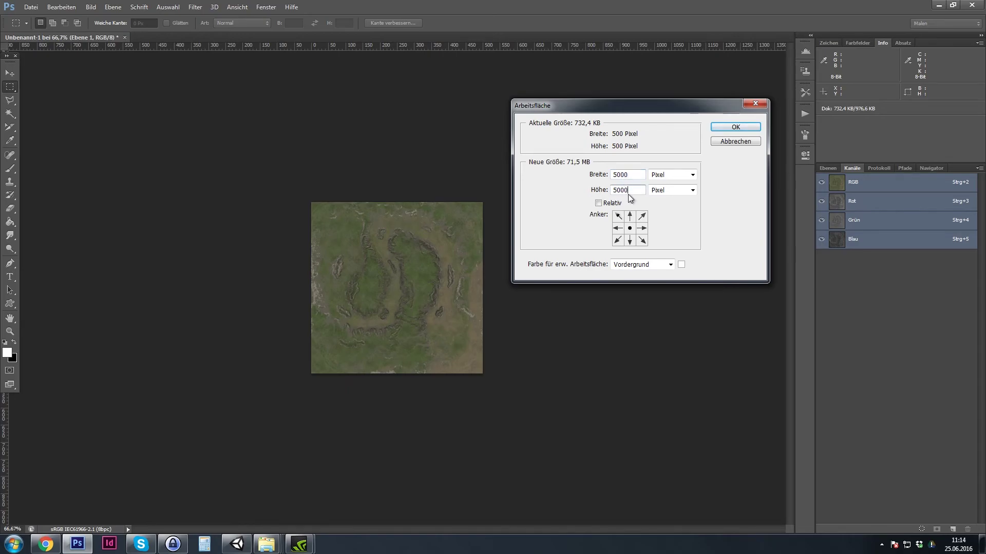
key("Return")
key("ctrl+minus")
key("ctrl+minus")
key("ctrl+minus")
key("ctrl+minus")
key("ctrl+minus")
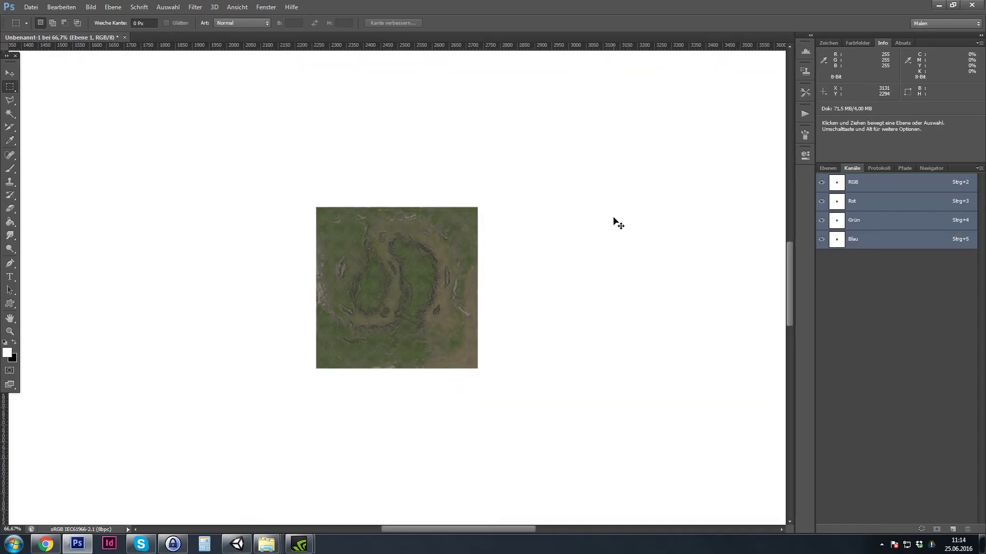
key("ctrl+plus")
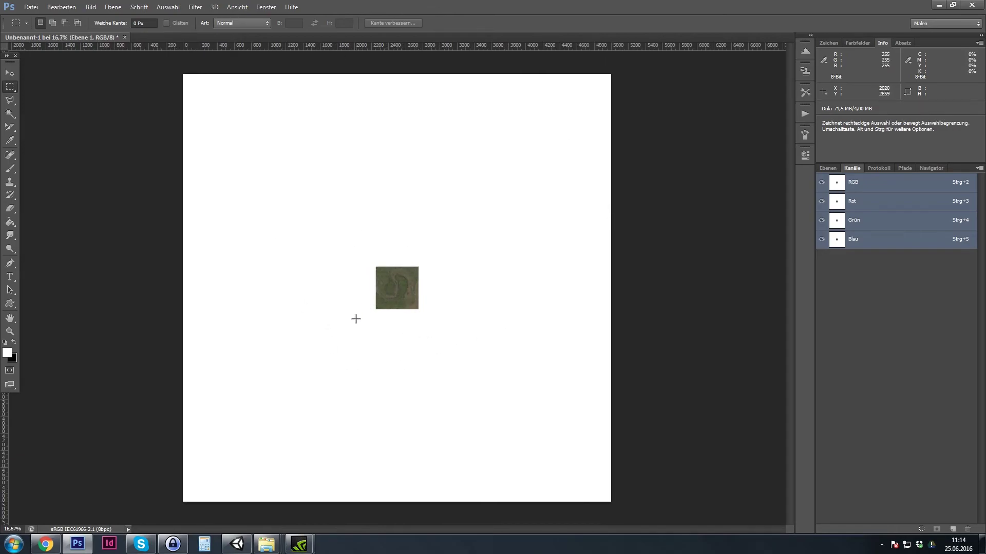
Examine the terrain image at the centre of the enlarged canvas at several magnifications
key("ctrl+plus")
key("ctrl+plus")
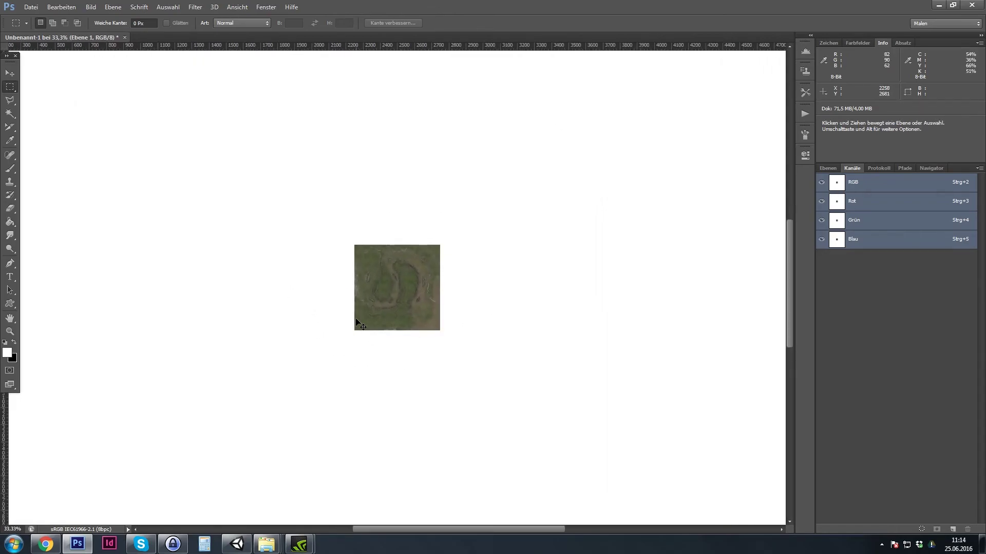
key("ctrl+plus")
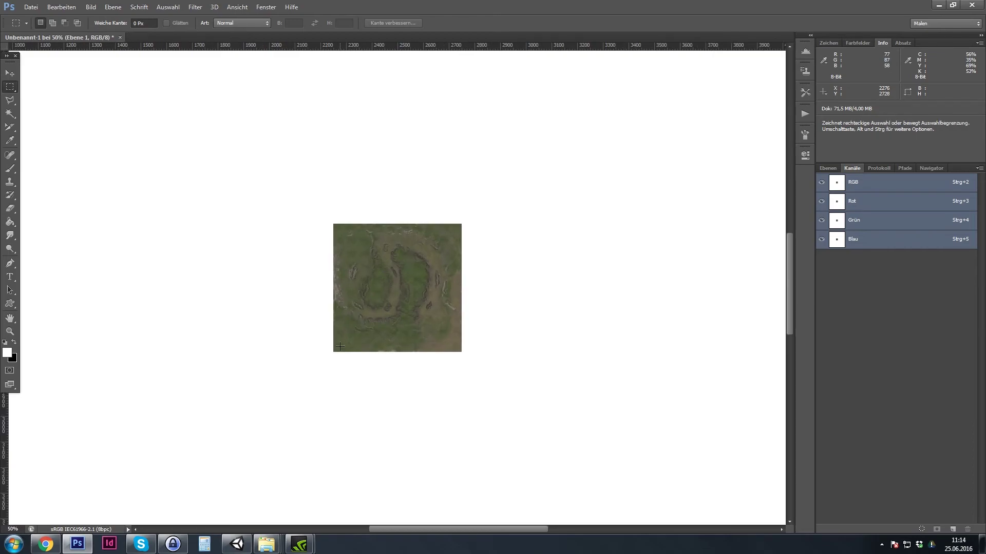
key("ctrl+plus")
key("ctrl+plus")
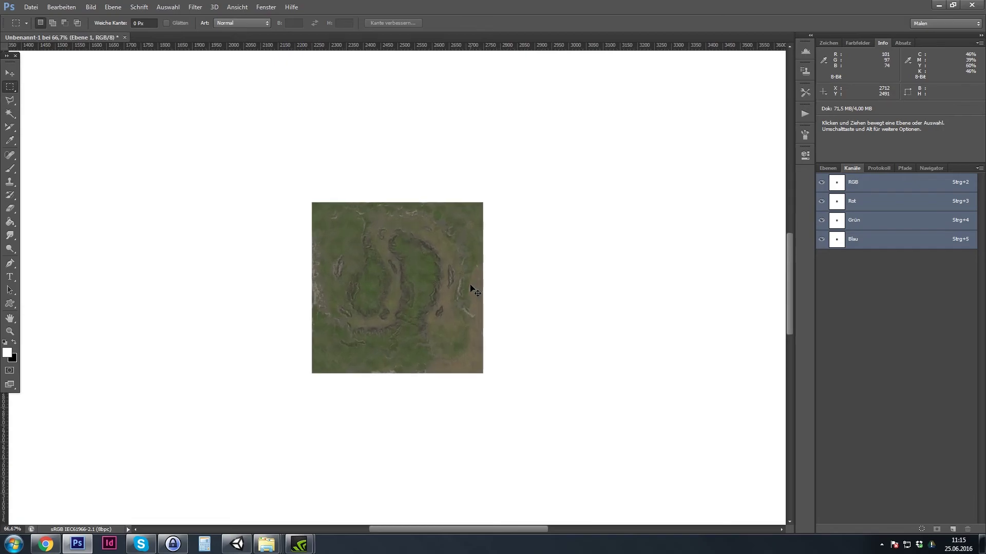
key("ctrl+plus")
key("ctrl+minus")
key("ctrl+minus")
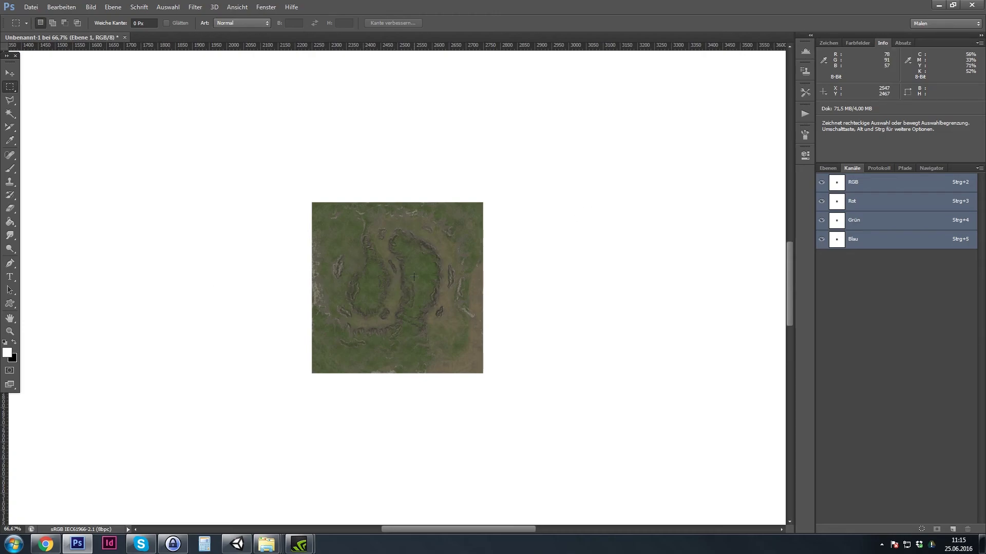
key("ctrl+minus")
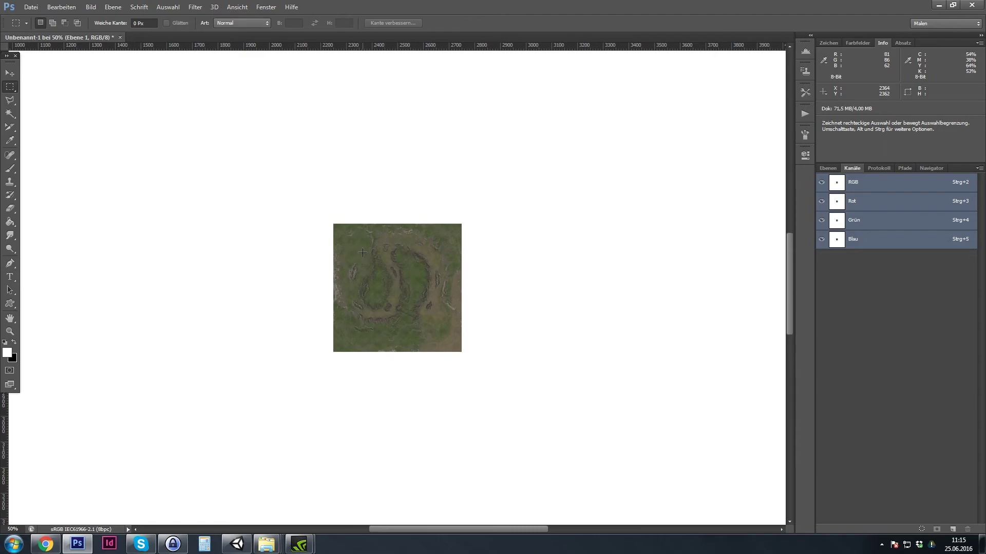
Fill the background layer behind the terrain with the black background colour
left_click(825, 168)
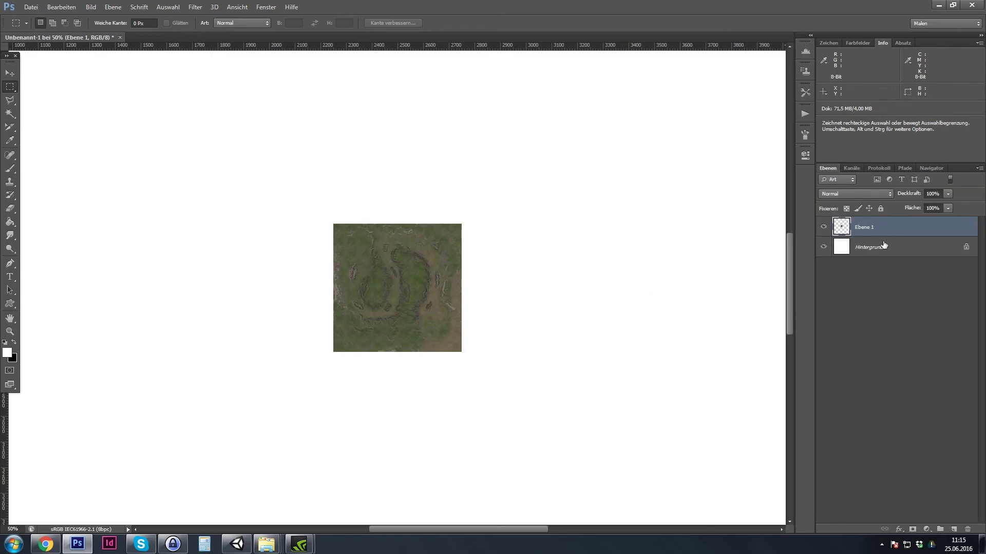
key("ctrl+minus")
key("ctrl+plus")
key("ctrl+plus")
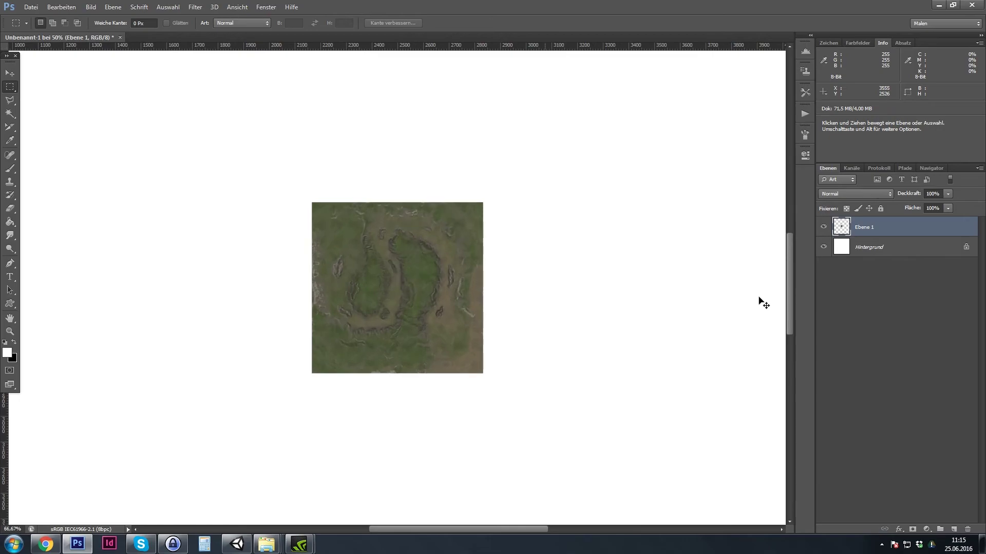
left_click(857, 254)
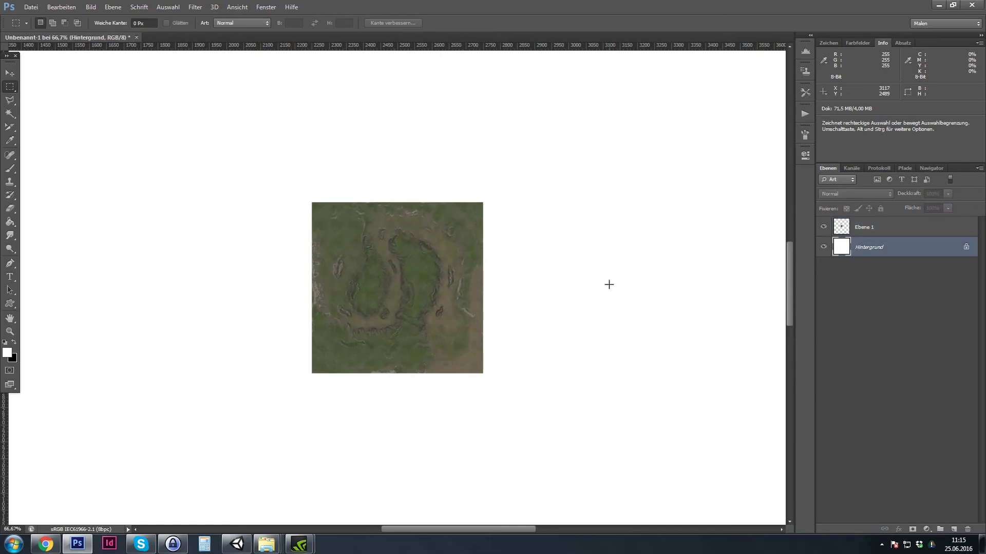
key("ctrl+BackSpace")
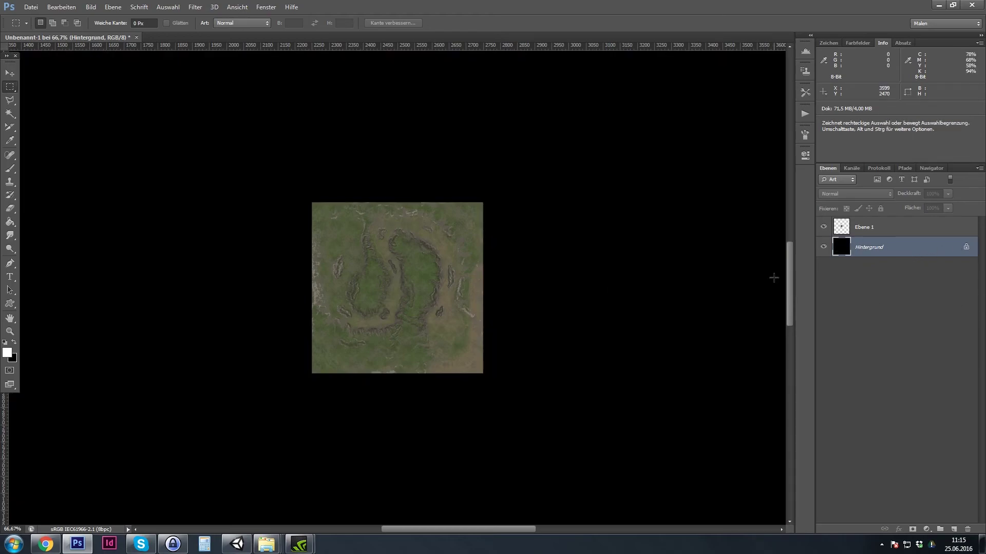
Add a new layer for brush painting, place it above the terrain layer and set its opacity to 87%
left_click(955, 530)
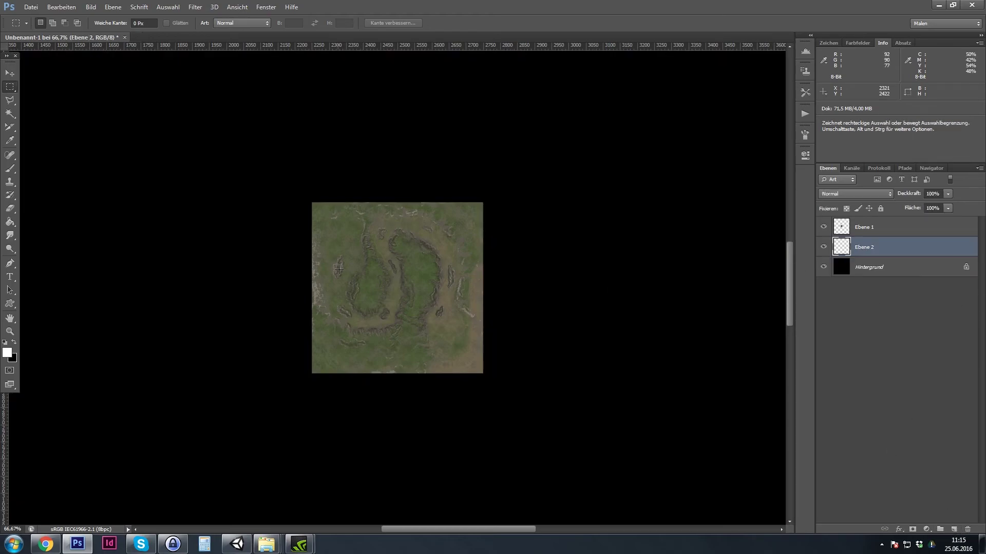
left_click(11, 170)
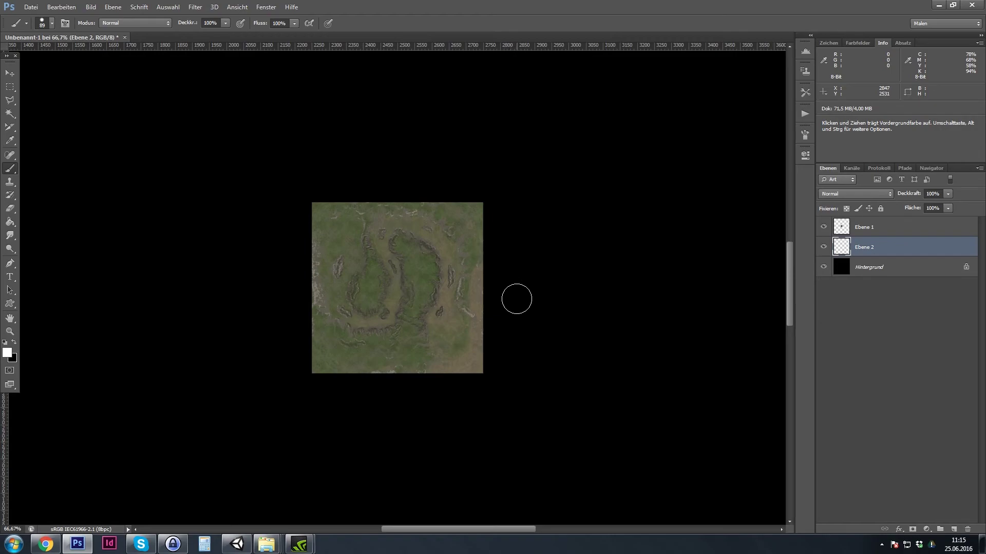
left_click_drag(884, 253, 885, 225)
left_click(947, 195)
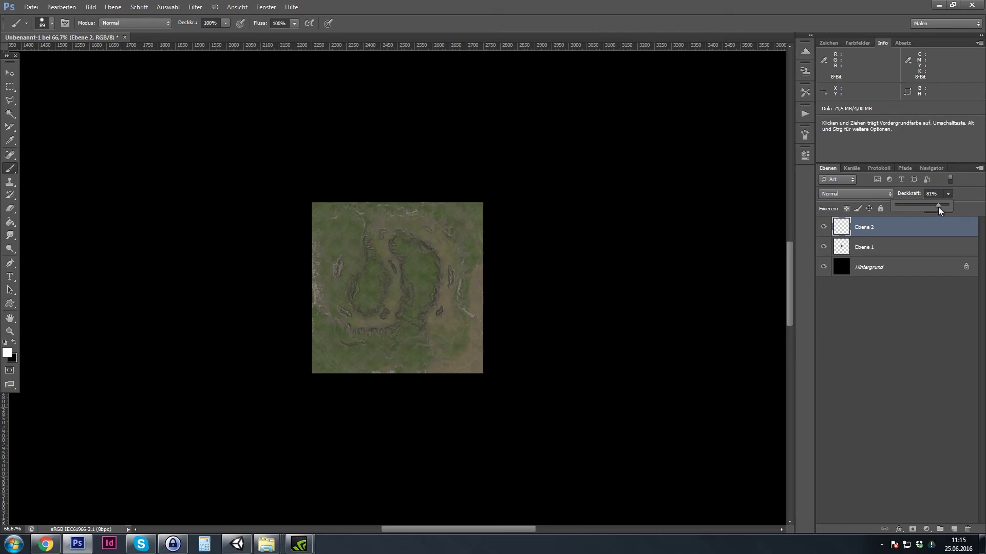
left_click_drag(941, 205, 943, 205)
left_click(77, 182)
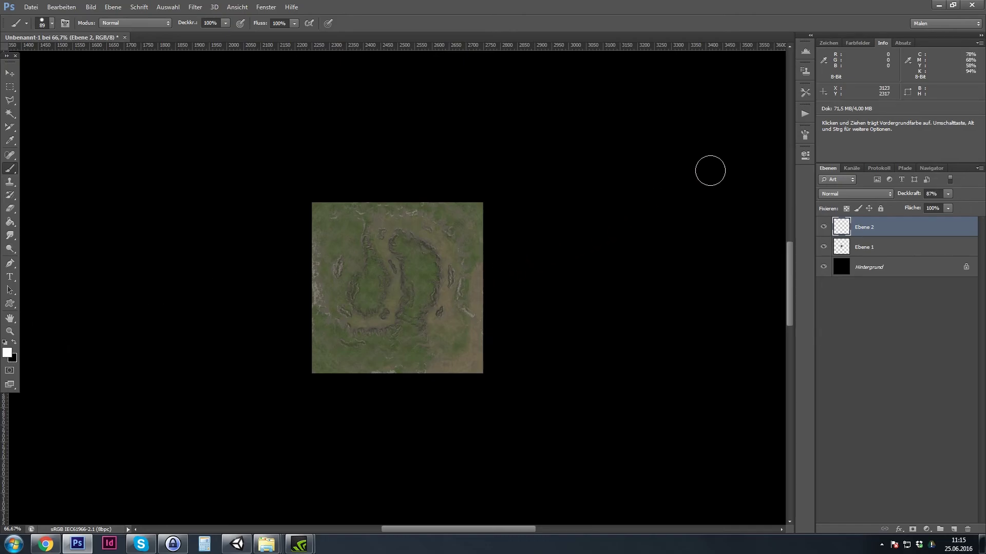
Try a brush tip spacing of about 44%, and reduce it again so the hard round brush paints smooth strokes
left_click(805, 135)
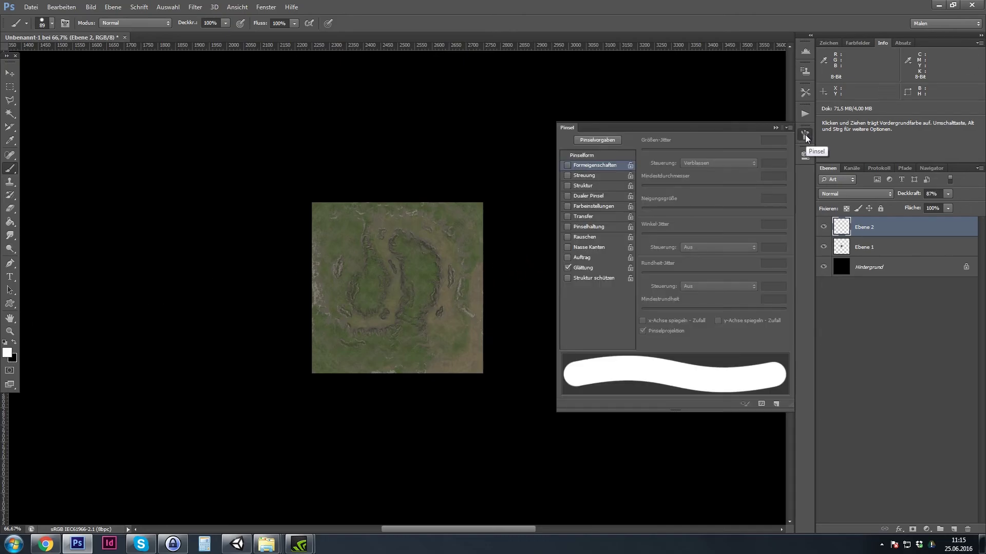
left_click(589, 156)
left_click_drag(647, 323, 672, 322)
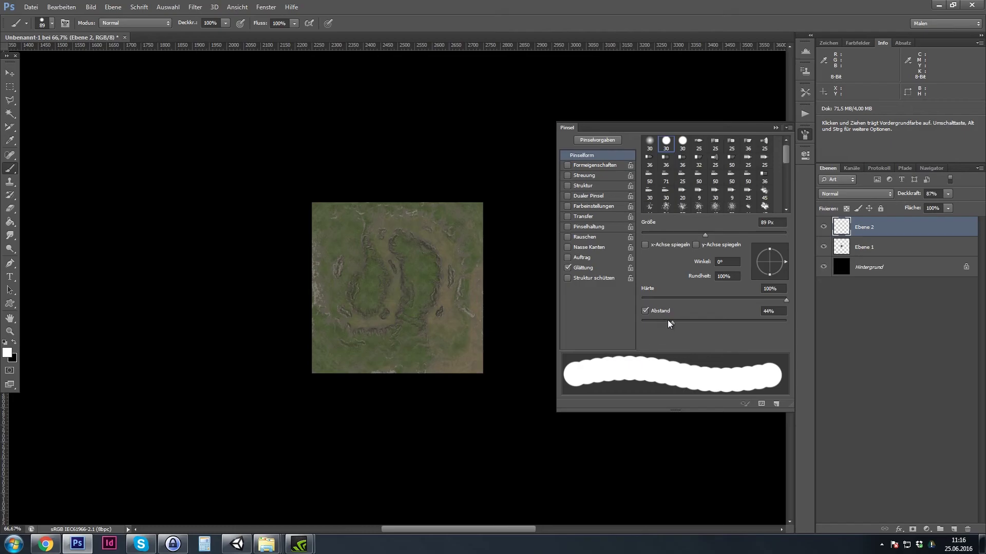
left_click_drag(672, 322, 653, 325)
key("F5")
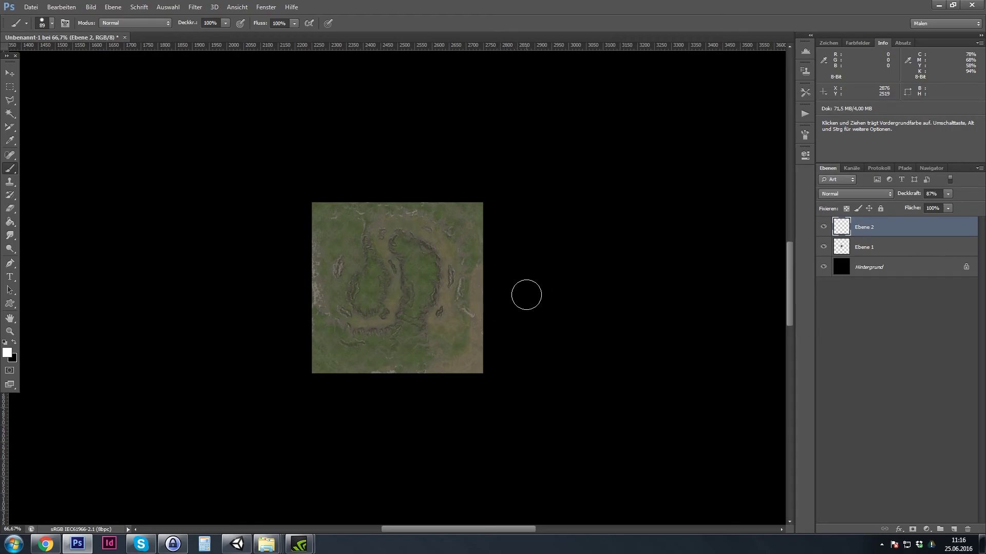
Examine the terrain's size relative to the full canvas, and inspect its lower-right area up close
mouse_move(488, 277)
left_mouse_down()
mouse_move(558, 234)
mouse_move(504, 276)
left_mouse_up()
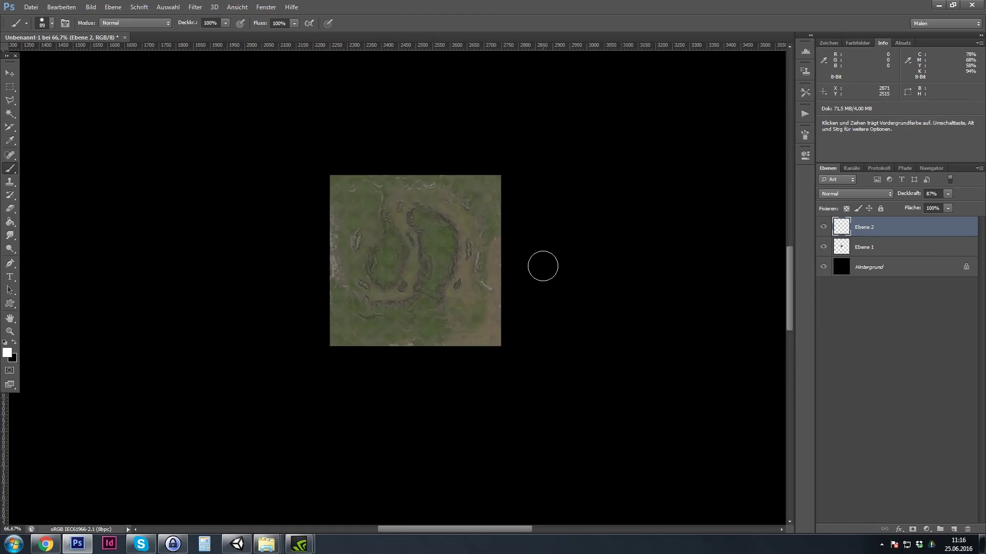
key("ctrl+minus")
key("ctrl+minus")
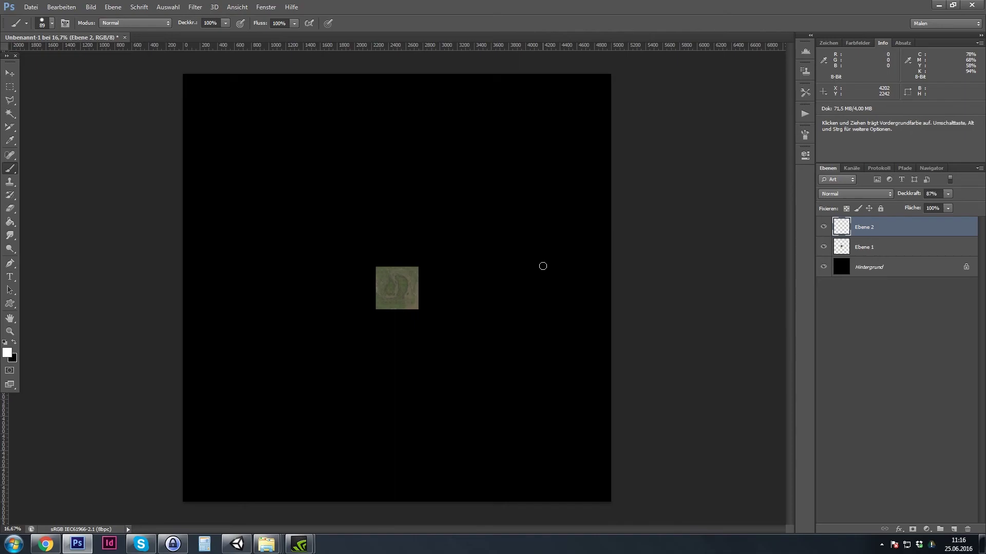
key("ctrl+plus")
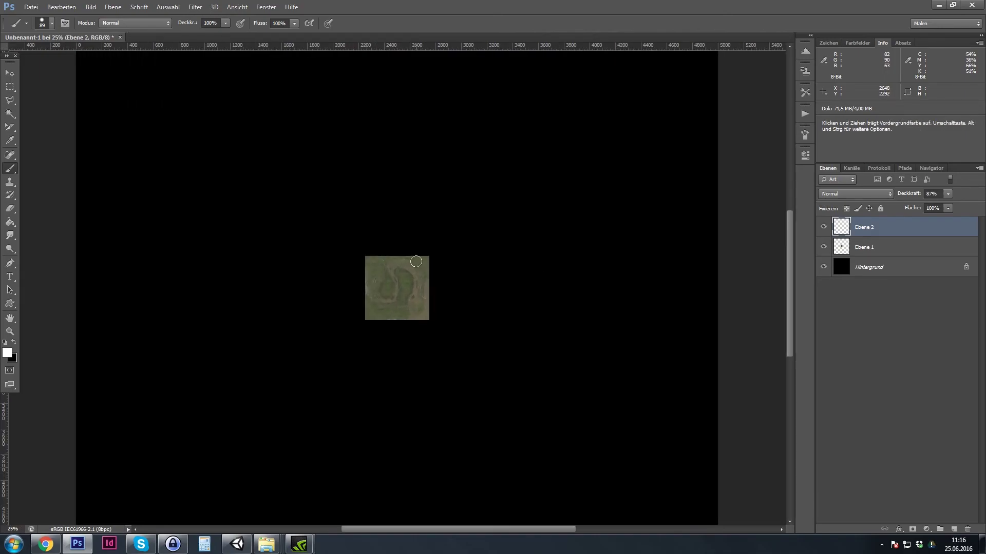
key("ctrl+minus")
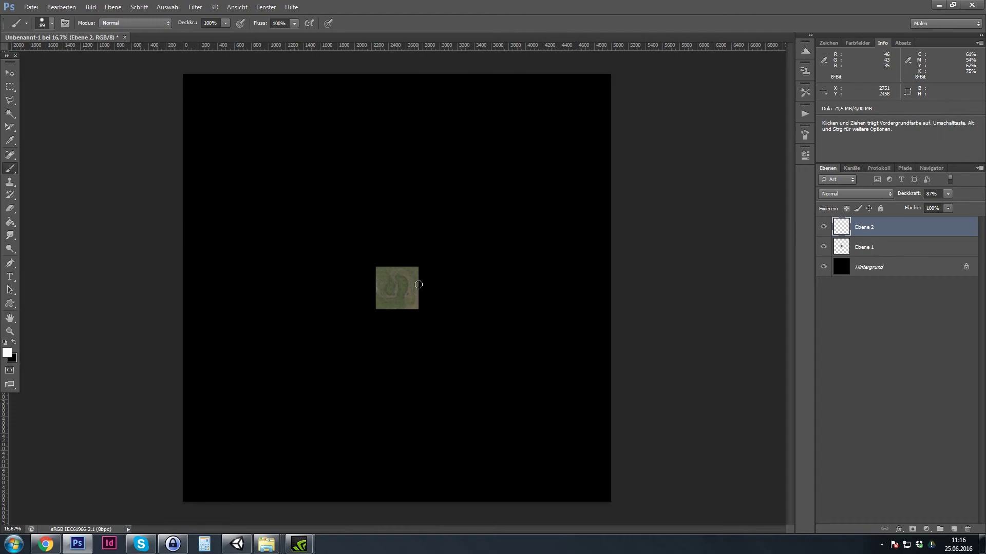
key("ctrl+plus")
key("ctrl+plus")
key("ctrl+plus")
key("ctrl+plus")
key("ctrl+plus")
key("ctrl+plus")
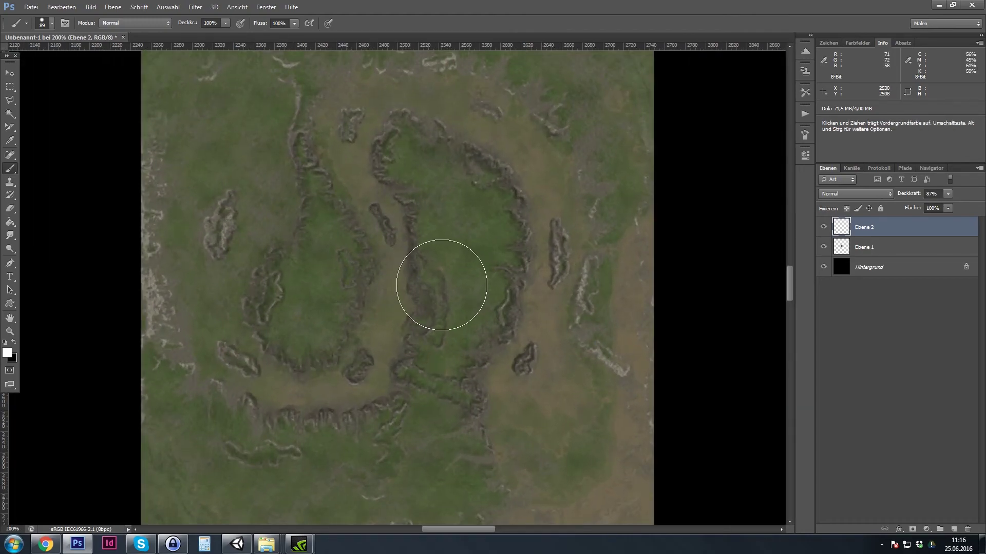
left_click_drag(682, 306, 604, 174)
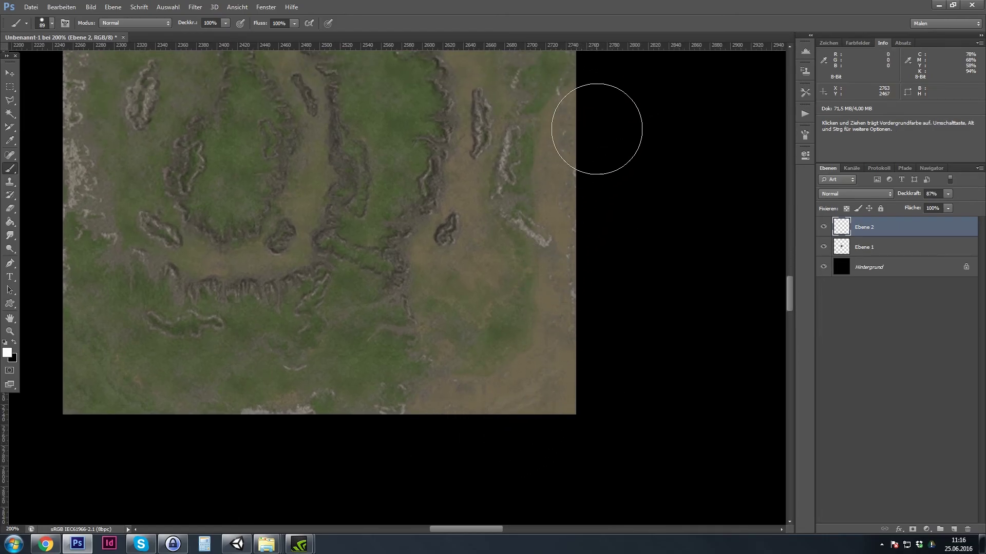
Paint a white edge stroke across the terrain's lower-right corner and extend it outward into a large solid irregular area
key("ctrl+minus")
key("ctrl+plus")
mouse_move(640, 223)
left_mouse_down()
mouse_move(587, 284)
mouse_move(525, 253)
mouse_move(531, 219)
mouse_move(510, 222)
mouse_move(495, 260)
mouse_move(492, 337)
mouse_move(472, 367)
mouse_move(338, 434)
mouse_move(267, 449)
left_mouse_up()
scroll(587, 282, "up", 2)
key("ctrl+minus")
key("ctrl+minus")
key("ctrl+minus")
key("ctrl+minus")
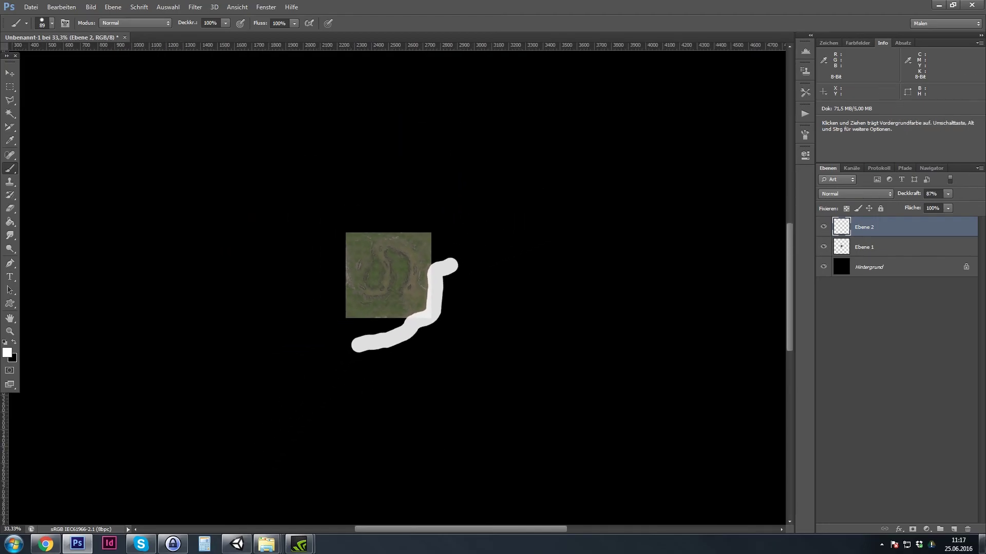
mouse_move(982, 545)
mouse_move(442, 271)
left_mouse_down()
mouse_move(419, 335)
mouse_move(329, 362)
mouse_move(337, 418)
mouse_move(372, 406)
mouse_move(413, 417)
mouse_move(451, 397)
mouse_move(520, 392)
mouse_move(522, 356)
mouse_move(541, 325)
mouse_move(540, 239)
mouse_move(511, 247)
mouse_move(473, 234)
mouse_move(448, 264)
mouse_move(479, 245)
mouse_move(429, 336)
mouse_move(370, 360)
mouse_move(339, 396)
mouse_move(338, 385)
mouse_move(369, 372)
mouse_move(353, 377)
mouse_move(378, 351)
mouse_move(344, 406)
mouse_move(380, 377)
mouse_move(394, 399)
mouse_move(461, 316)
mouse_move(497, 254)
mouse_move(489, 255)
mouse_move(473, 296)
mouse_move(528, 253)
mouse_move(538, 261)
mouse_move(479, 308)
mouse_move(420, 400)
mouse_move(443, 381)
mouse_move(470, 396)
mouse_move(451, 359)
mouse_move(526, 286)
mouse_move(480, 348)
mouse_move(499, 387)
mouse_move(549, 301)
mouse_move(524, 301)
mouse_move(501, 366)
mouse_move(520, 350)
left_mouse_up()
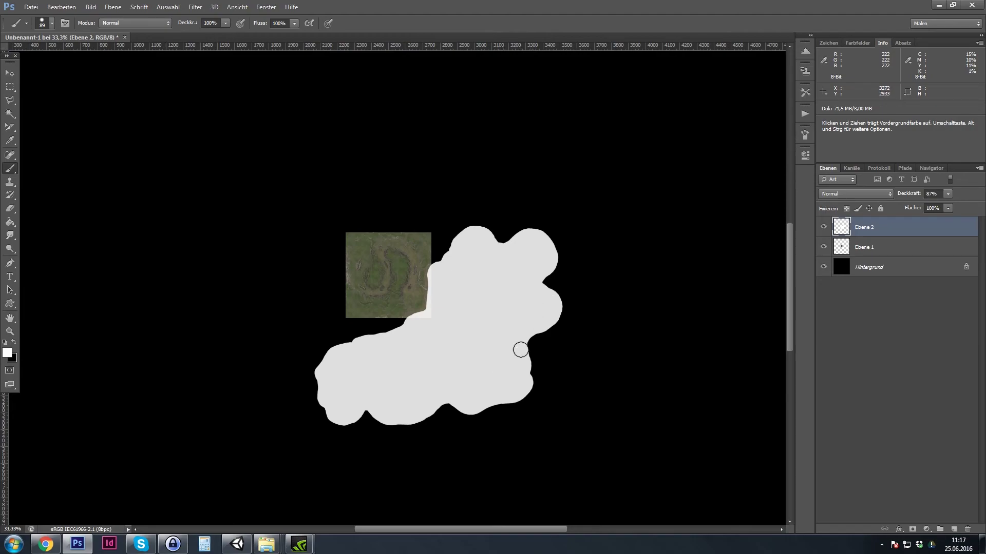
Reduce the brush size to 32 px and add small white protrusions along the upper and left edges of the painted area
key("ctrl+plus")
key("ctrl+plus")
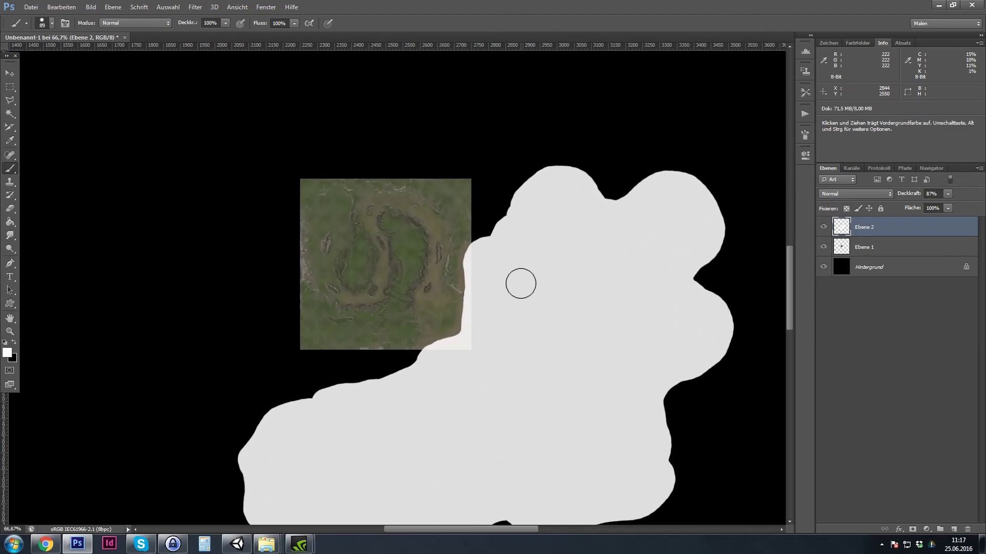
right_click(526, 295)
left_click(563, 319)
left_click_drag(565, 322, 560, 318)
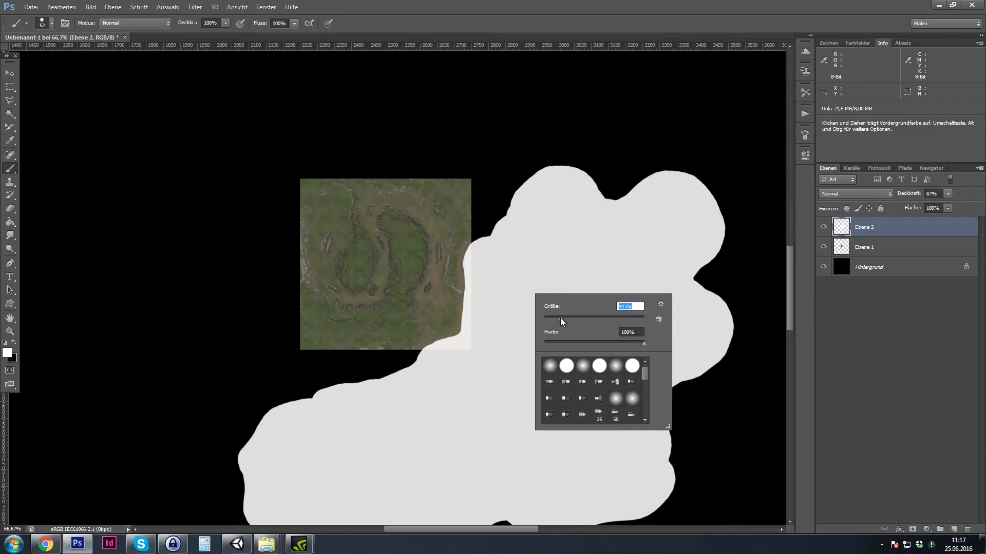
left_click(493, 242)
left_click_drag(503, 223, 514, 196)
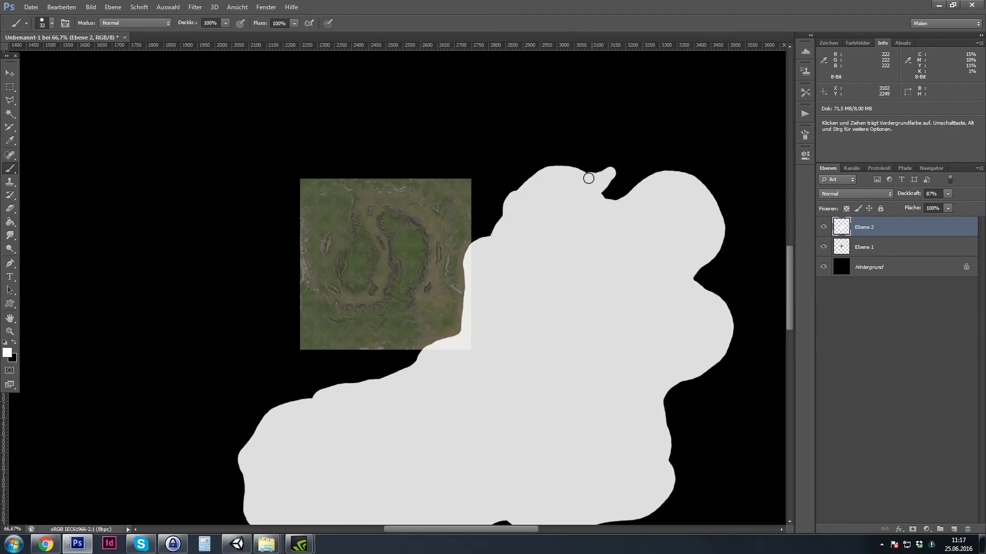
scroll(607, 230, "down", 3)
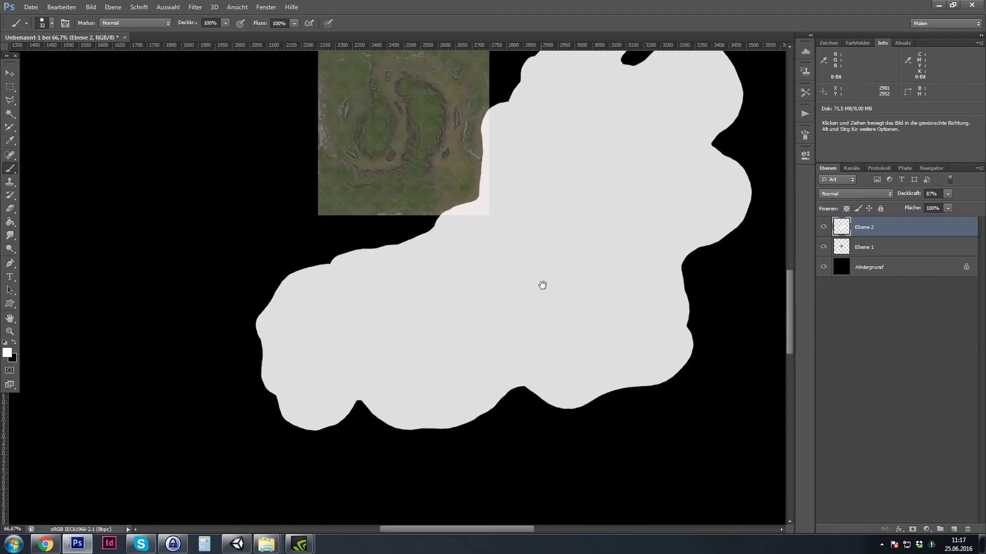
mouse_move(341, 259)
left_mouse_down()
mouse_move(293, 251)
mouse_move(291, 278)
mouse_move(300, 252)
mouse_move(330, 263)
left_mouse_up()
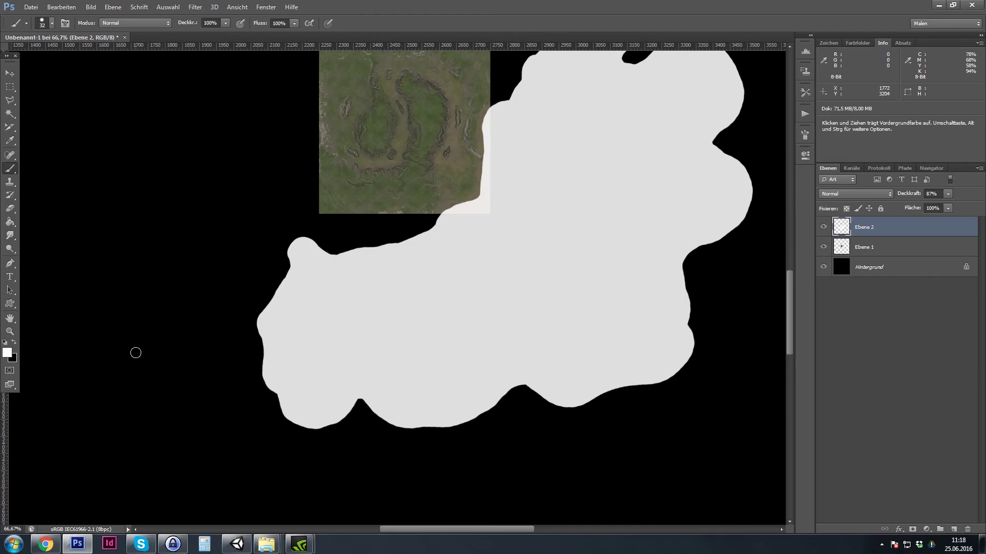
Erase a hooked inlet into the lower edge of the white area with a 60 px hard eraser
left_click(9, 208)
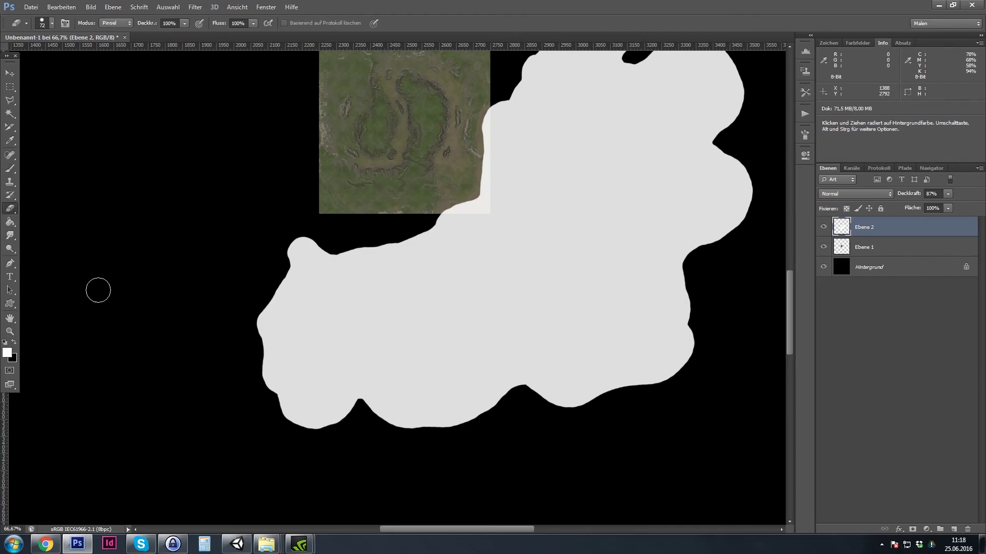
right_click(412, 389)
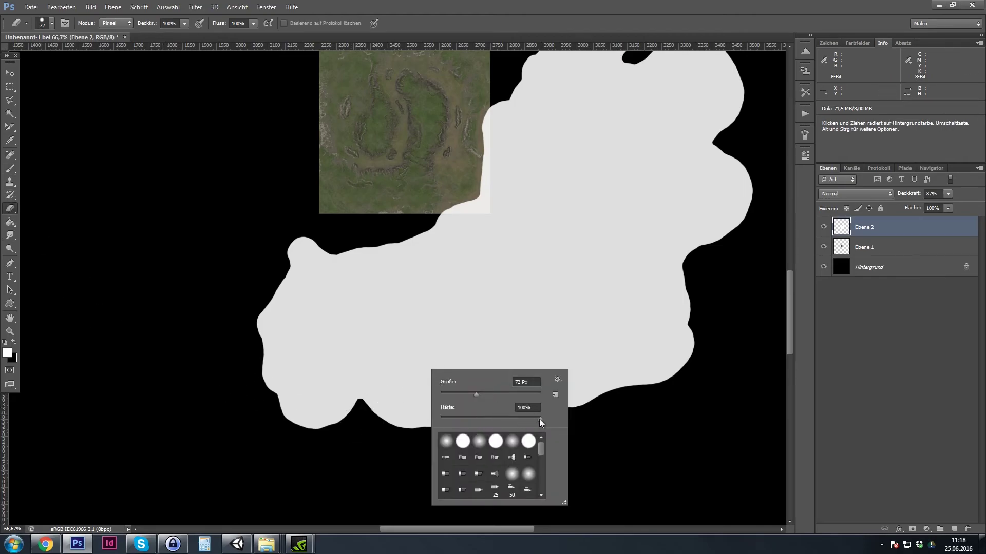
left_click_drag(482, 395, 471, 393)
left_click(362, 409)
left_click_drag(361, 410, 381, 392)
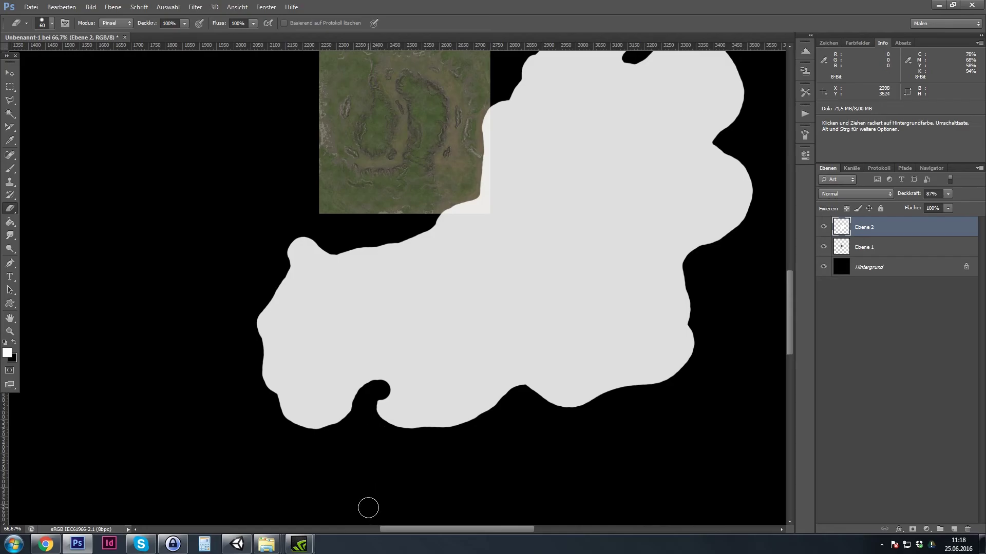
Reduce the eraser to 21 px, refine the inlet's edge and erase a small irregular hole inside the white area
right_click(370, 391)
left_click(388, 417)
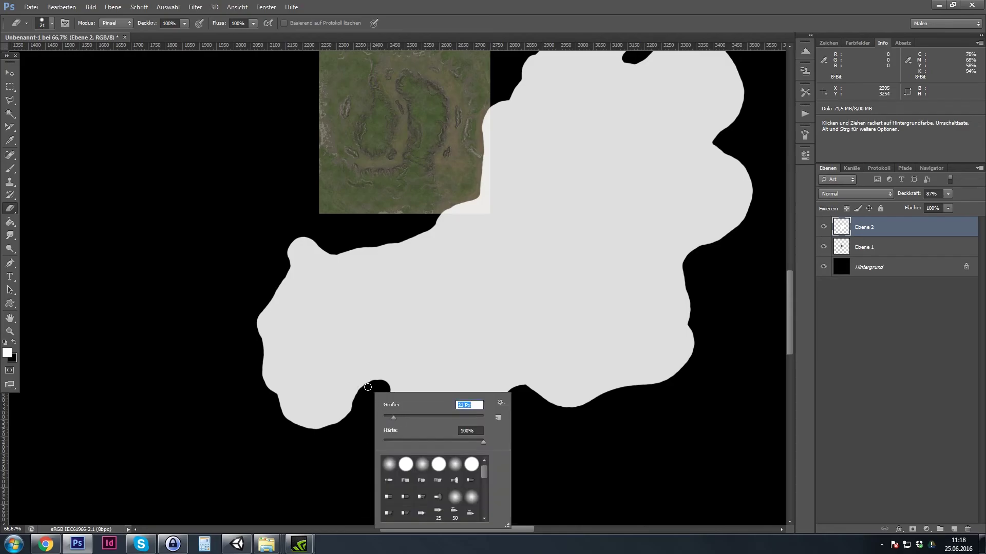
left_click(364, 388)
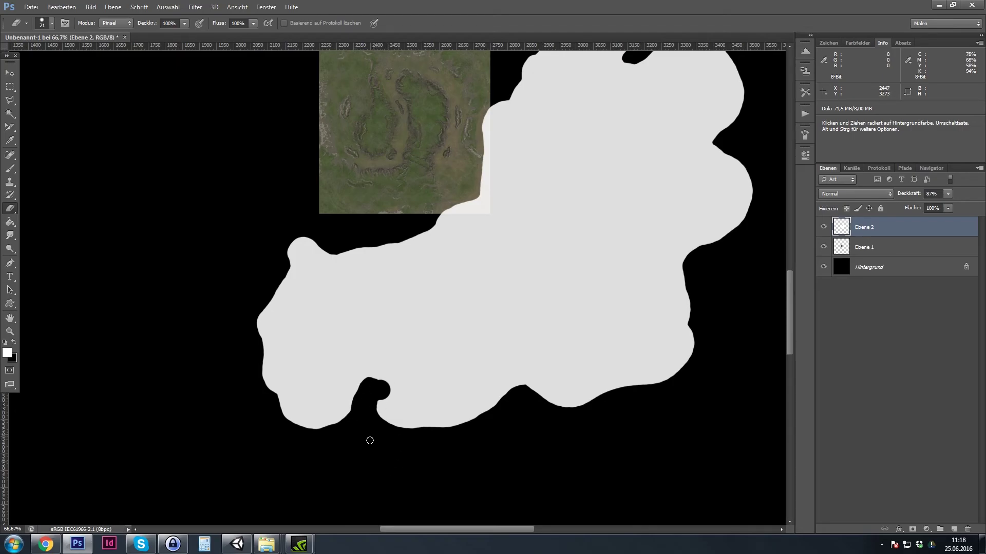
mouse_move(569, 278)
left_mouse_down()
mouse_move(560, 283)
mouse_move(578, 272)
left_mouse_up()
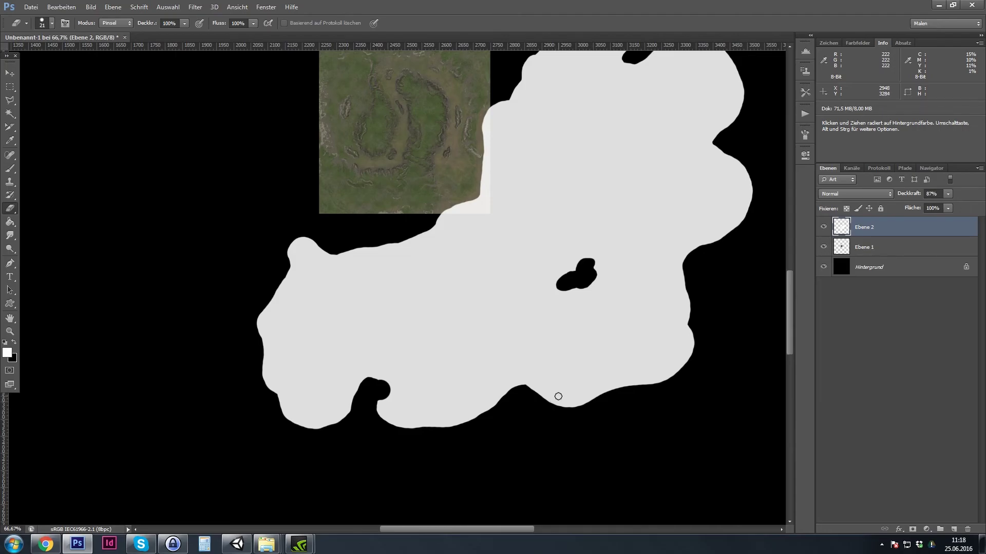
Add small white protrusions around the large white area's edges and narrow its lower inlet and inner hole with the 32 px brush
key("b")
mouse_move(587, 408)
left_mouse_down()
mouse_move(601, 391)
mouse_move(578, 404)
mouse_move(629, 395)
left_mouse_up()
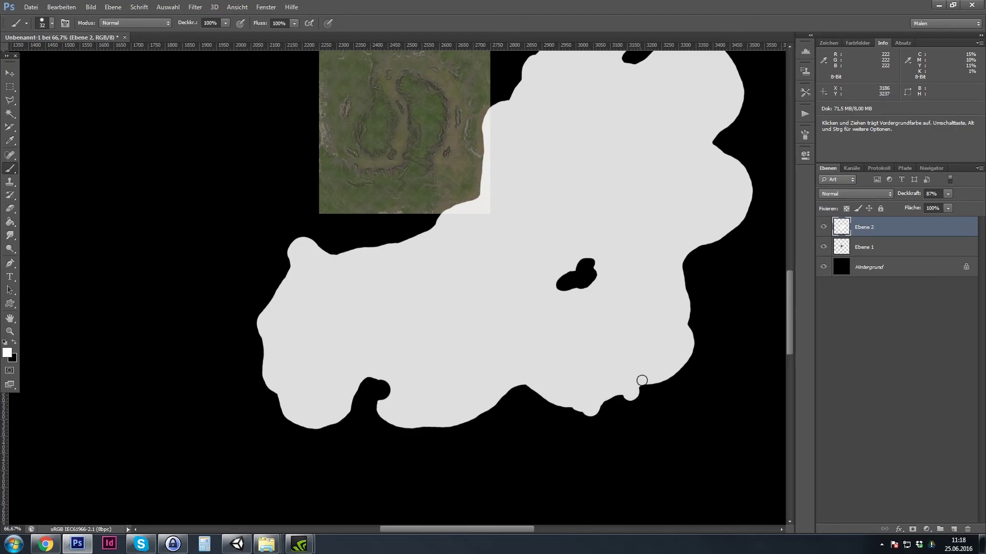
mouse_move(673, 273)
left_mouse_down()
mouse_move(695, 266)
mouse_move(691, 257)
left_mouse_up()
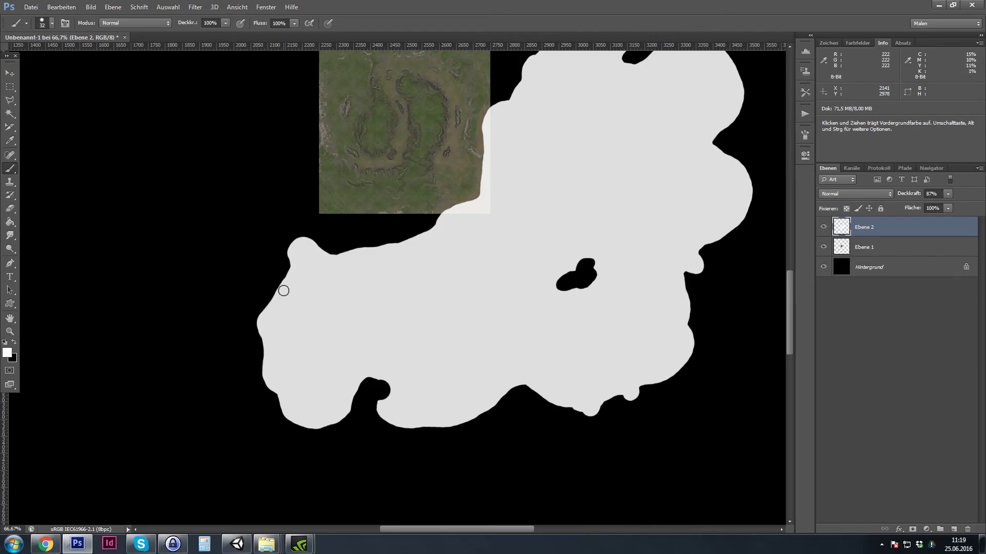
left_click_drag(516, 270, 421, 297)
mouse_move(261, 433)
left_mouse_down()
mouse_move(260, 418)
mouse_move(284, 404)
left_mouse_up()
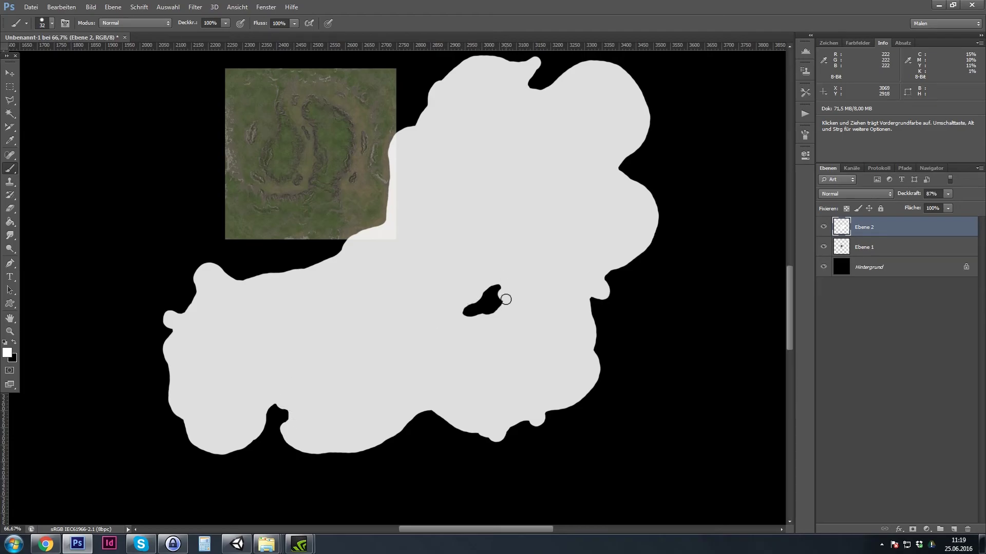
left_click_drag(537, 263, 604, 299)
left_click_drag(345, 304, 355, 304)
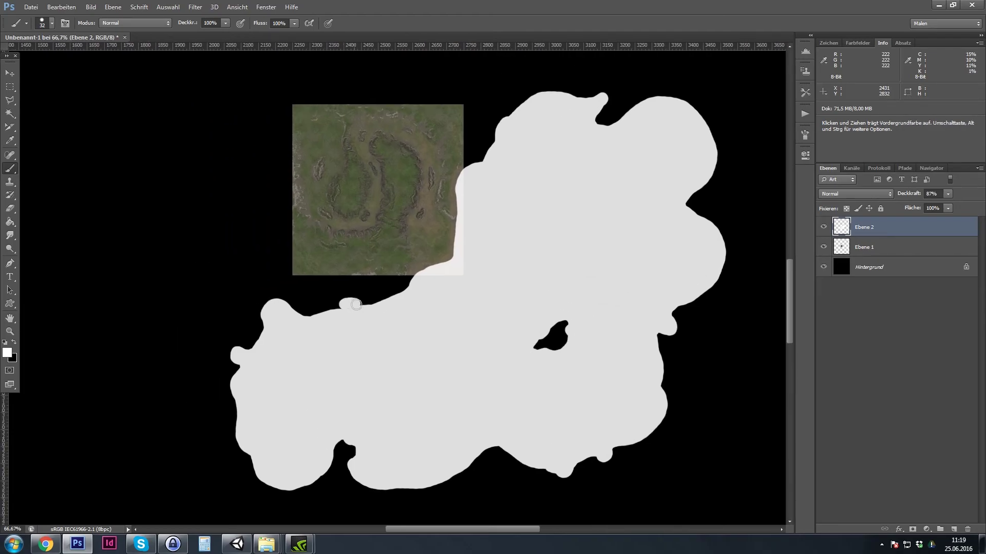
mouse_move(687, 106)
left_mouse_down()
mouse_move(706, 127)
mouse_move(697, 217)
left_mouse_up()
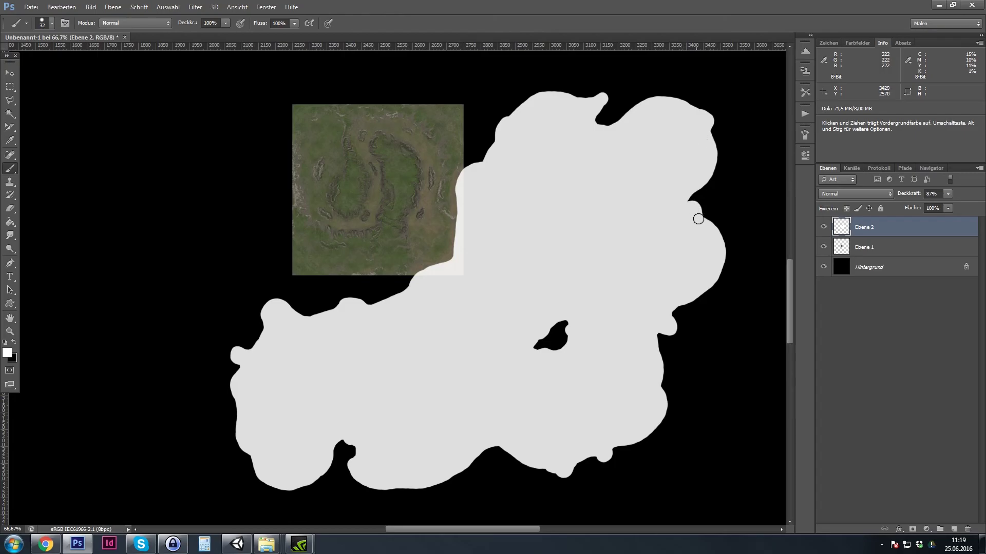
Paint a closed irregular outline in the upper-left part of the canvas and fill it white as a separate area
key("ctrl+minus")
key("ctrl+minus")
key("ctrl+minus")
key("ctrl+minus")
key("ctrl+minus")
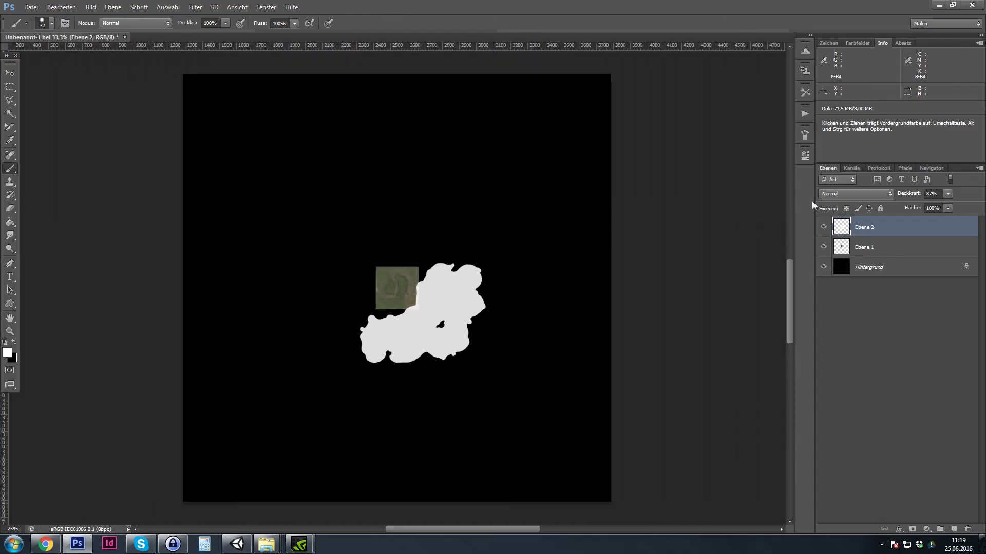
key("ctrl+plus")
key("ctrl+plus")
key("ctrl+plus")
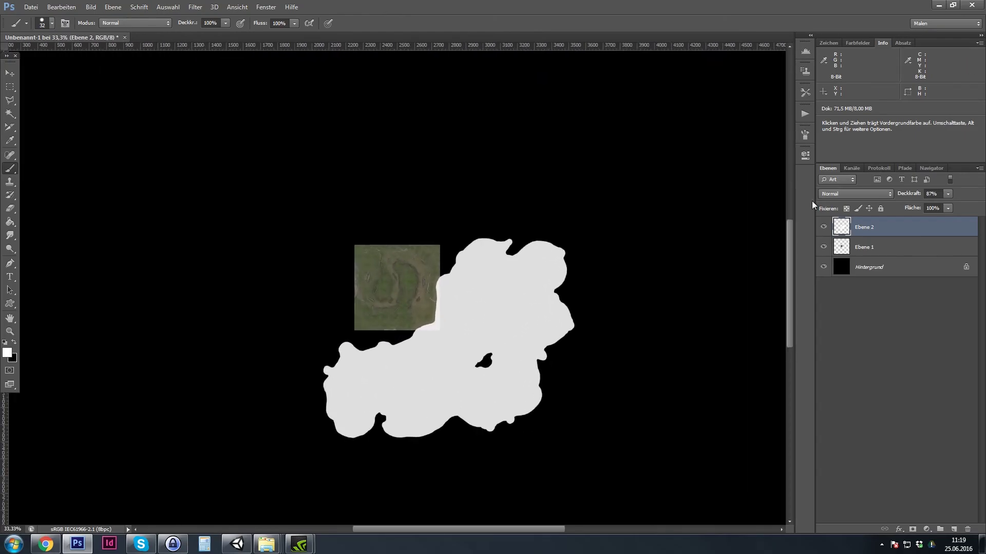
key("ctrl+minus")
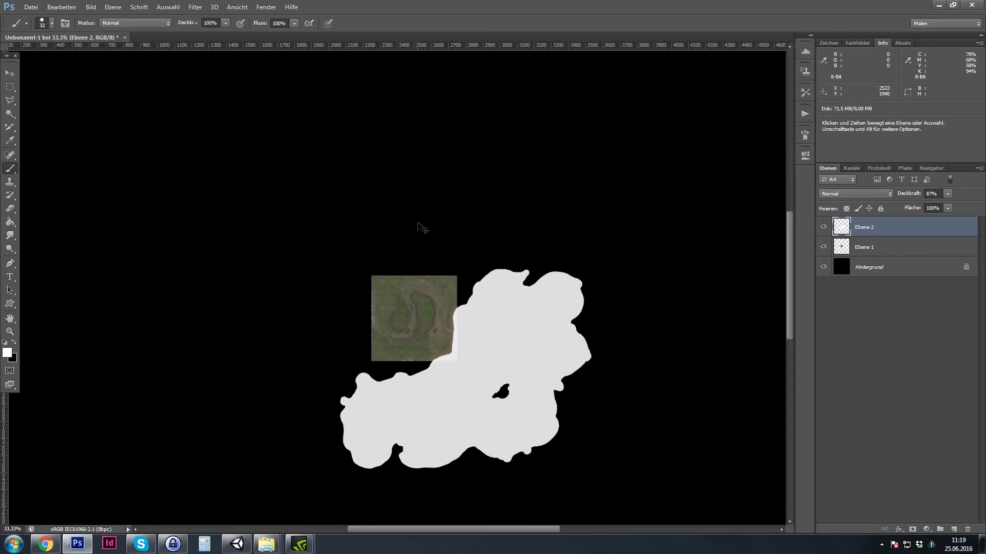
key("ctrl+minus")
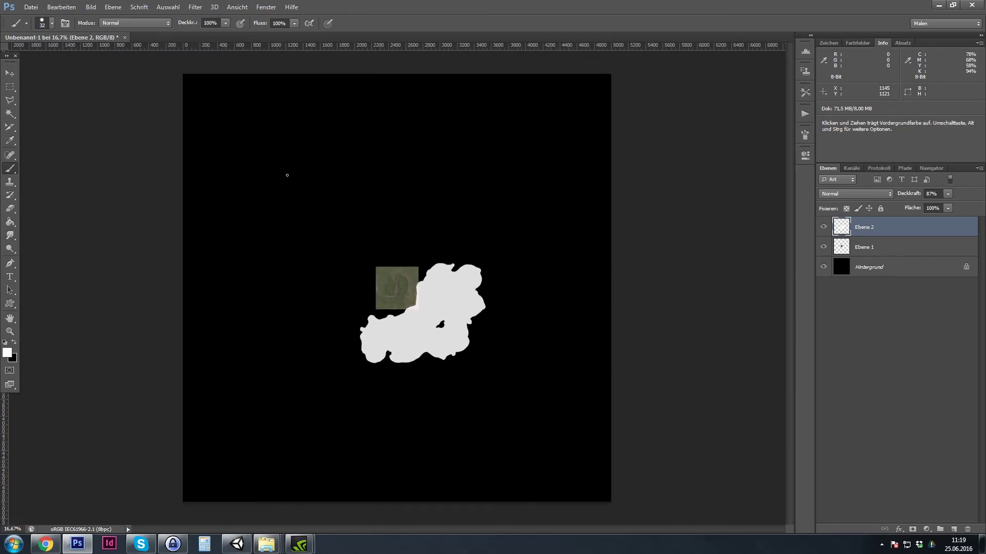
right_click(303, 167)
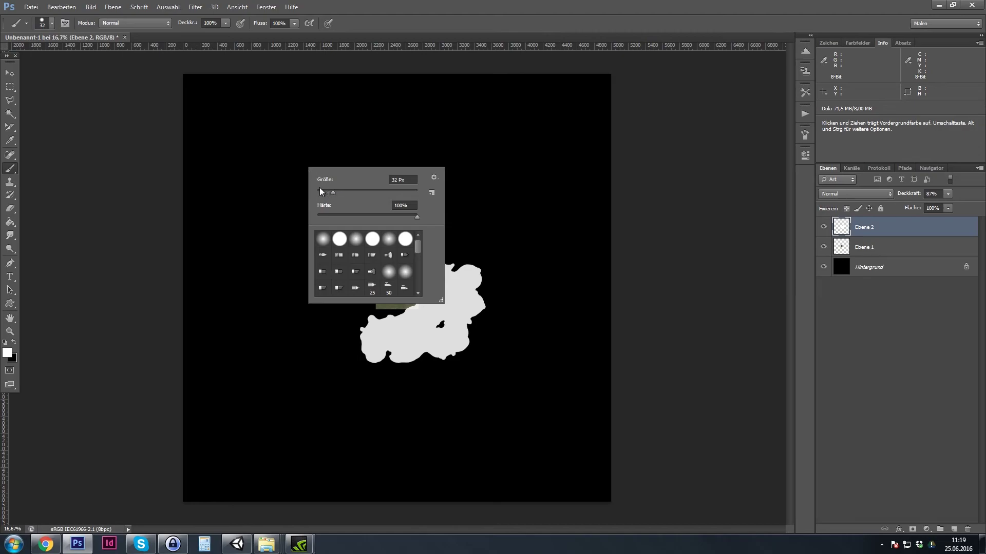
mouse_move(315, 140)
left_mouse_down()
mouse_move(276, 132)
mouse_move(269, 204)
mouse_move(312, 207)
mouse_move(344, 163)
mouse_move(323, 123)
mouse_move(314, 141)
left_mouse_up()
left_click(10, 222)
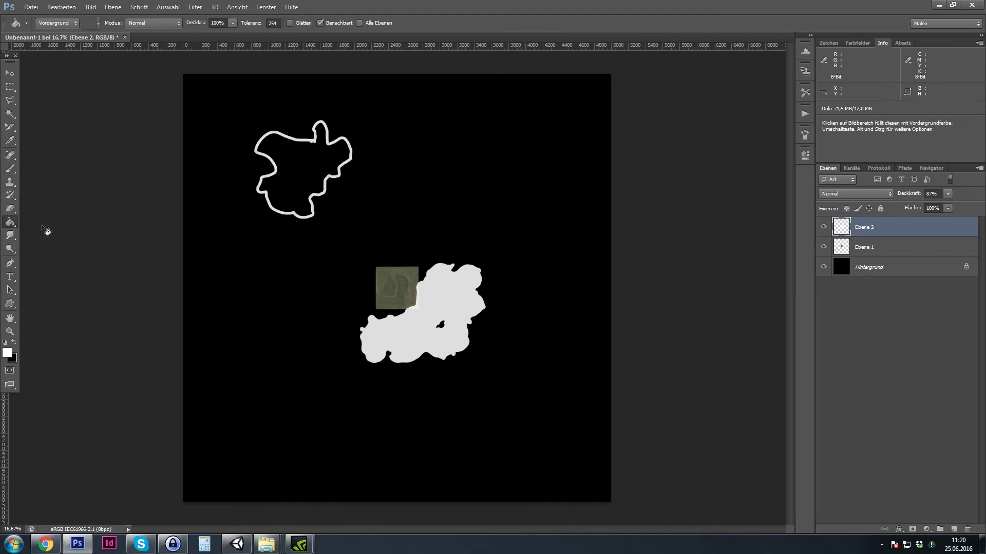
left_click(298, 185)
left_click(295, 173)
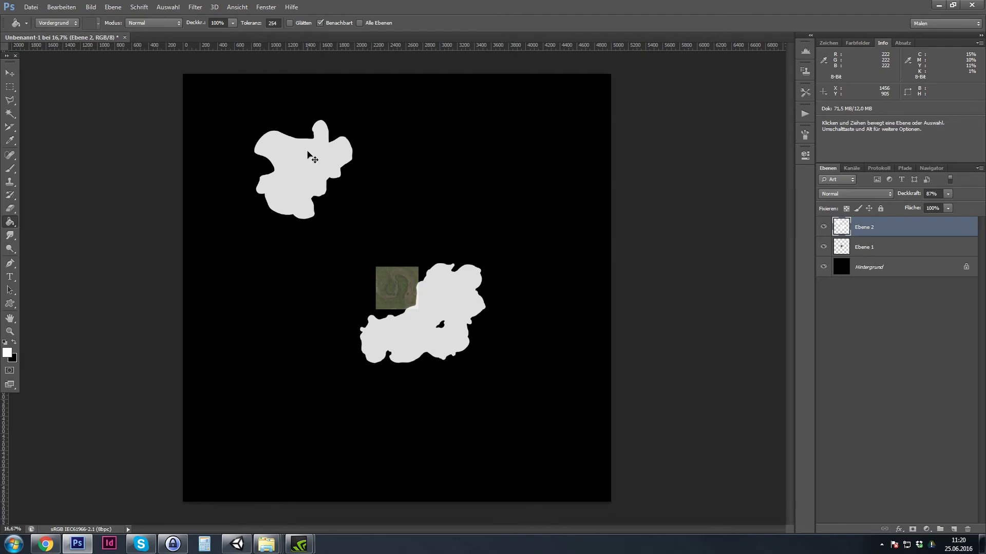
Roughen the outline of the new upper-left white area with small brush bumps along all its sides
key("ctrl+plus")
key("ctrl+plus")
left_click_drag(307, 153, 295, 330)
key("ctrl+r")
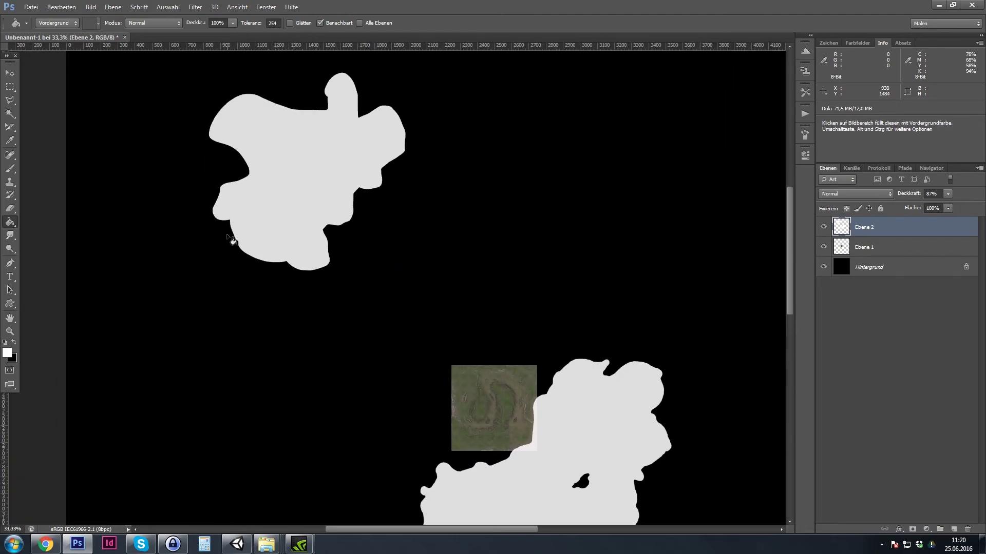
key("b")
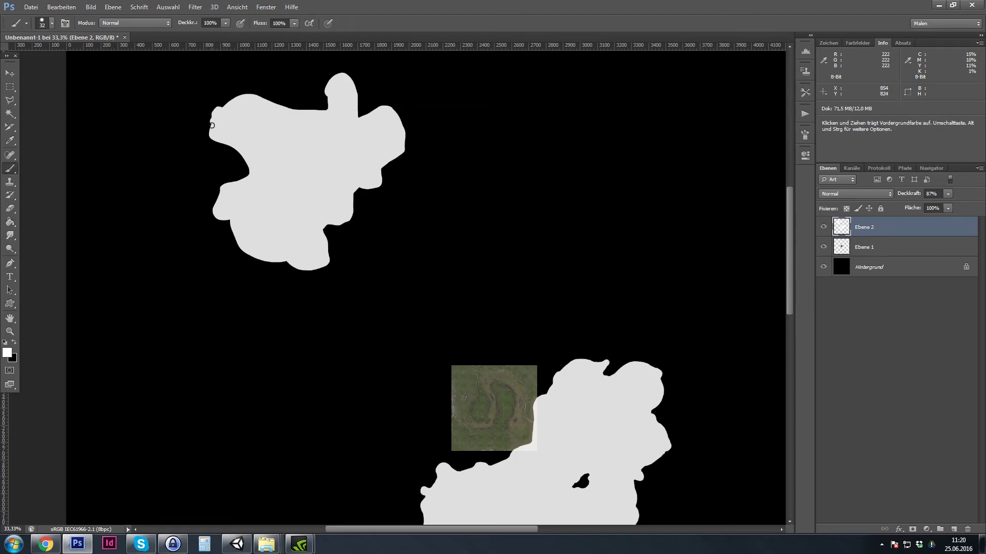
left_click_drag(241, 153, 240, 154)
mouse_move(230, 220)
left_mouse_down()
mouse_move(246, 254)
mouse_move(293, 245)
mouse_move(327, 260)
left_mouse_up()
mouse_move(385, 163)
left_mouse_down()
mouse_move(325, 229)
mouse_move(352, 198)
mouse_move(356, 99)
mouse_move(366, 114)
left_mouse_up()
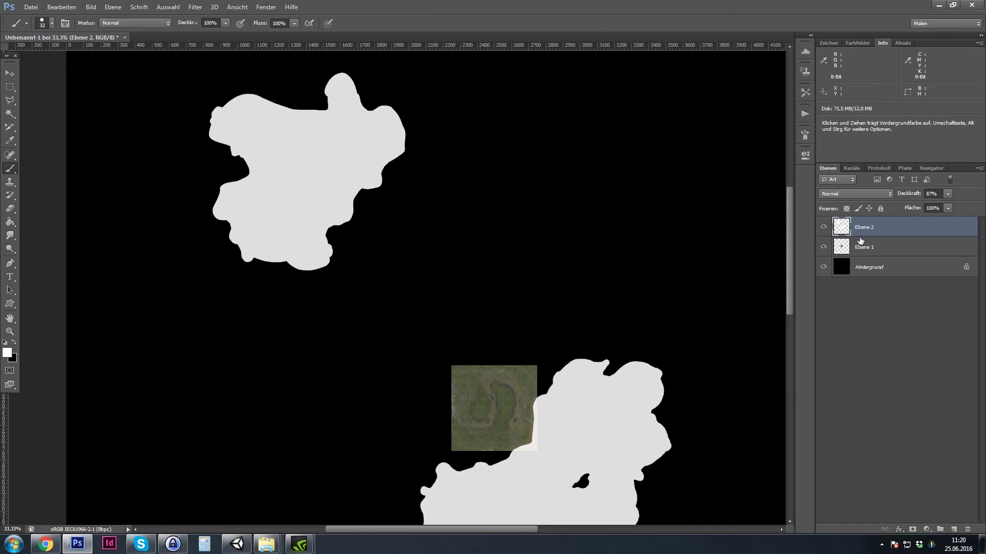
left_click_drag(250, 101, 271, 101)
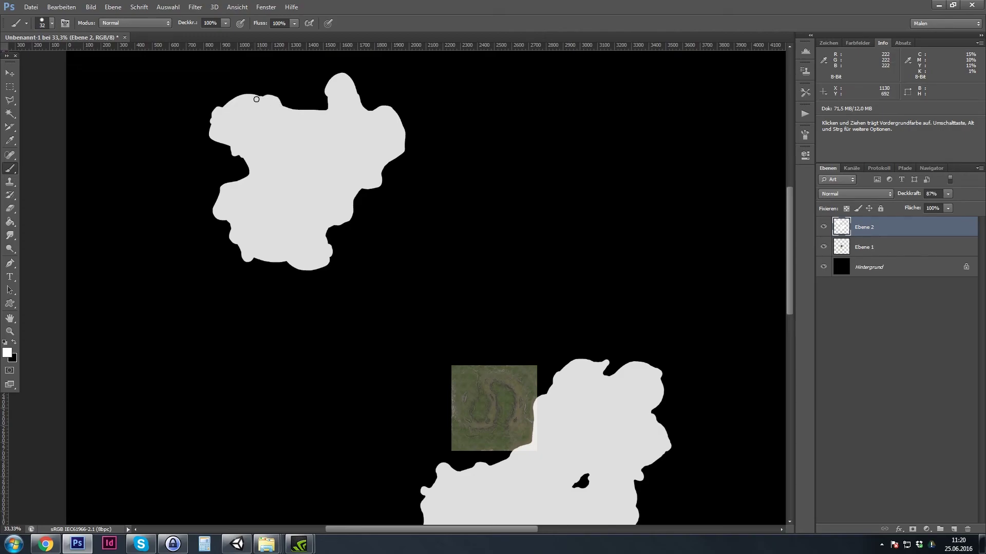
left_click_drag(257, 98, 294, 112)
mouse_move(249, 170)
left_mouse_down()
mouse_move(241, 179)
mouse_move(247, 172)
left_mouse_up()
left_click_drag(398, 126, 400, 141)
Paint a small three-lobed outline in the upper middle of the canvas and fill it white
scroll(394, 186, "down", 2)
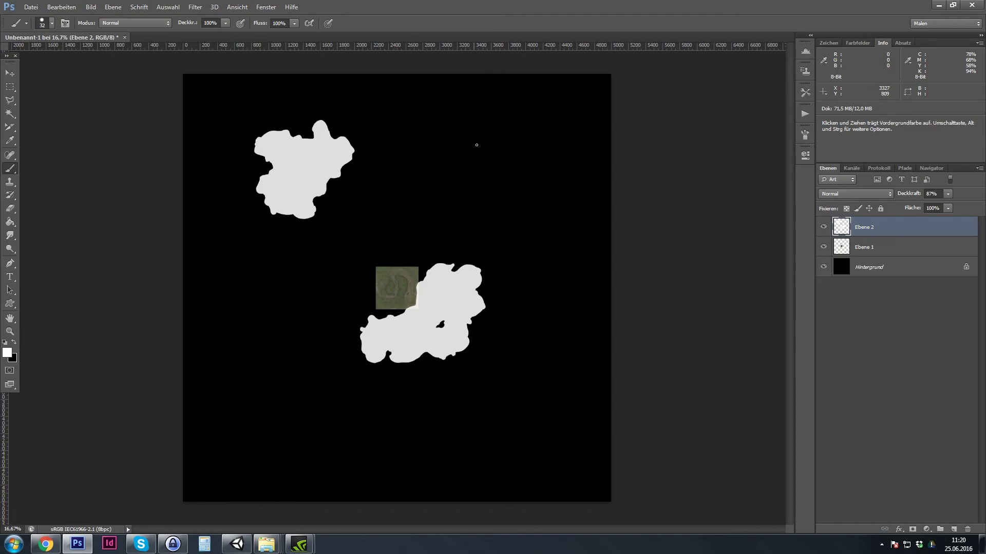
mouse_move(433, 132)
left_mouse_down()
mouse_move(401, 145)
mouse_move(403, 154)
mouse_move(432, 163)
mouse_move(430, 132)
left_mouse_up()
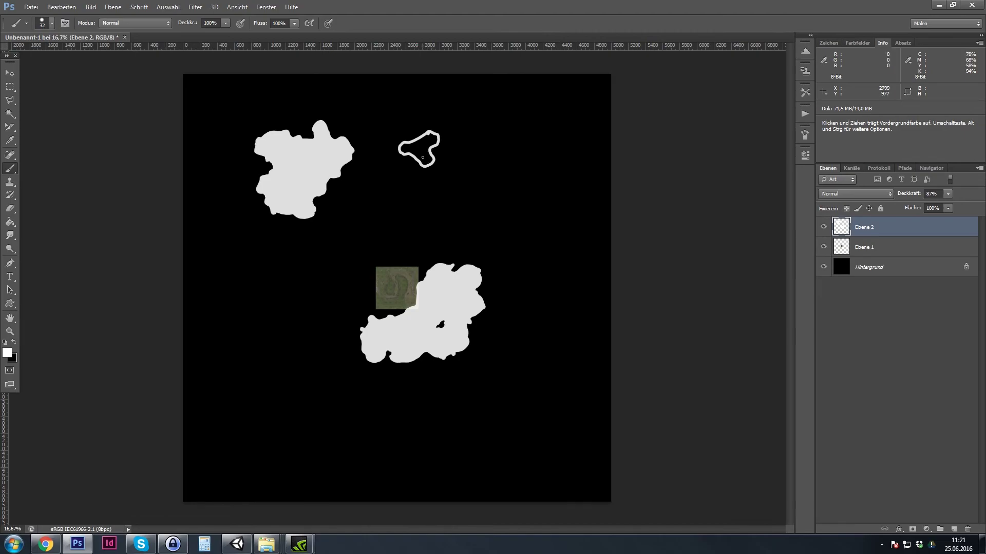
mouse_move(417, 168)
left_mouse_down()
mouse_move(420, 149)
mouse_move(425, 165)
left_mouse_up()
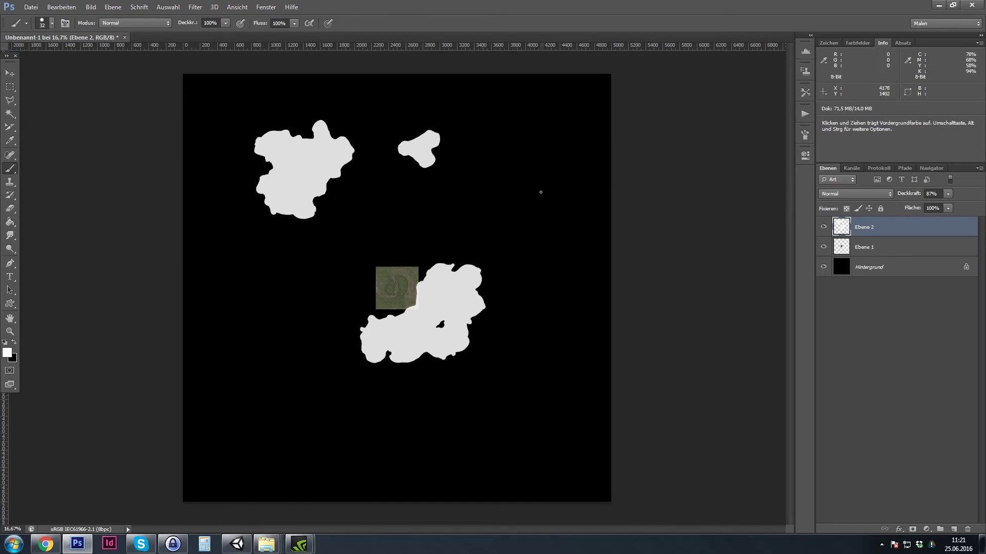
Paint an elongated closed outline near the canvas's upper-right corner and fill it white
mouse_move(561, 93)
left_mouse_down()
mouse_move(520, 92)
mouse_move(518, 105)
mouse_move(590, 123)
mouse_move(561, 88)
left_mouse_up()
key("g")
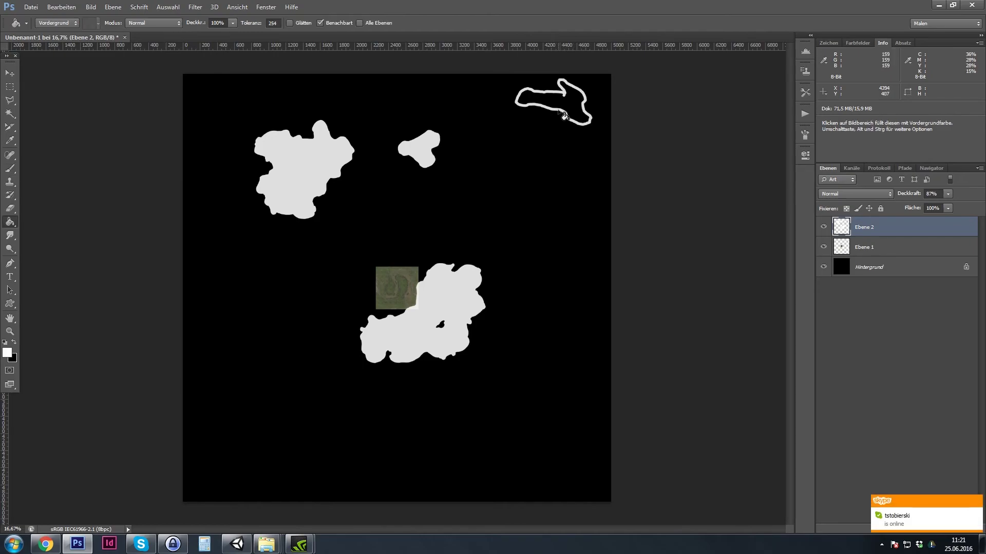
left_click(565, 109)
Paint a tall narrow closed outline in the lower-left part of the canvas and fill it white
key("b")
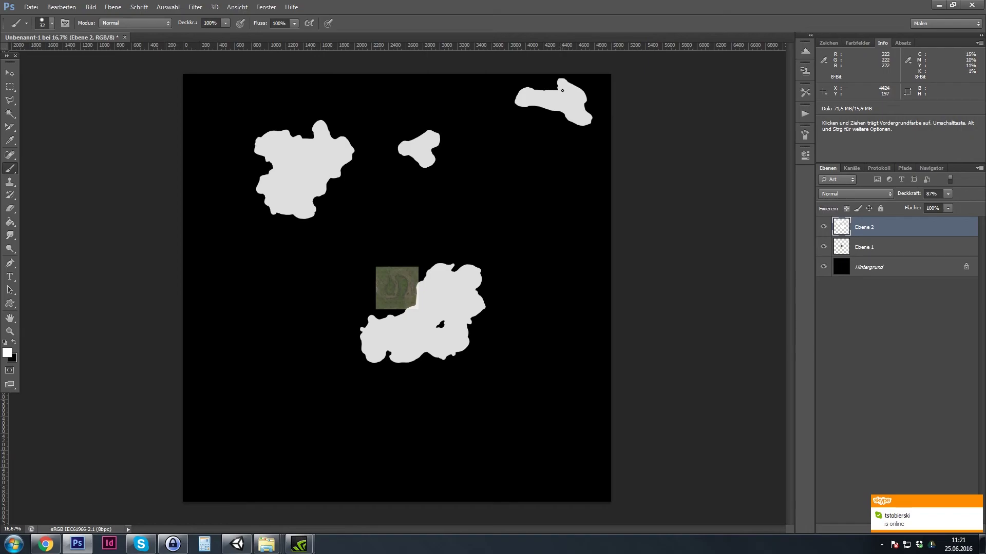
mouse_move(264, 348)
left_mouse_down()
mouse_move(273, 385)
mouse_move(267, 463)
mouse_move(286, 442)
mouse_move(290, 337)
mouse_move(280, 330)
mouse_move(262, 348)
left_mouse_up()
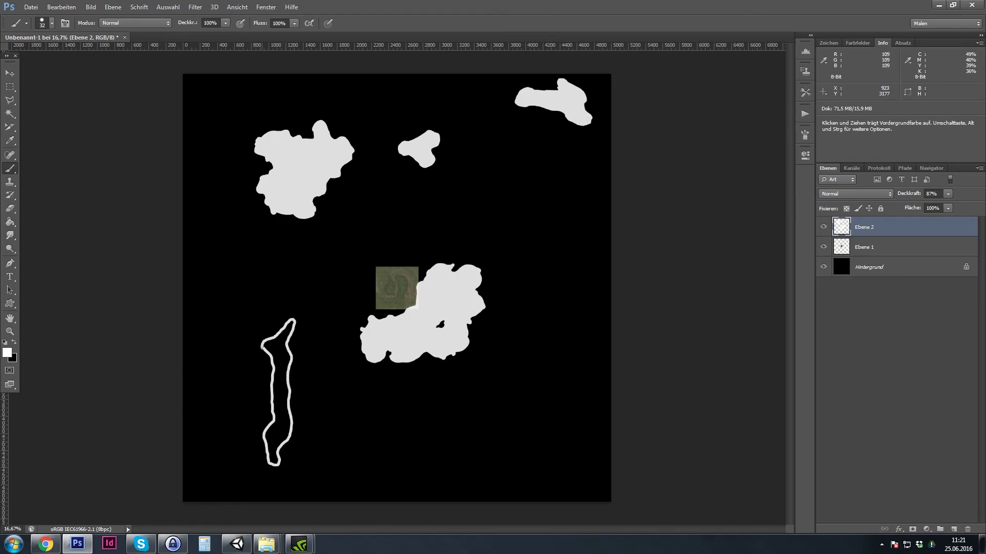
key("g")
left_click(281, 391)
Paint a large roughly triangular outline in the lower-right part of the canvas and fill it white
key("b")
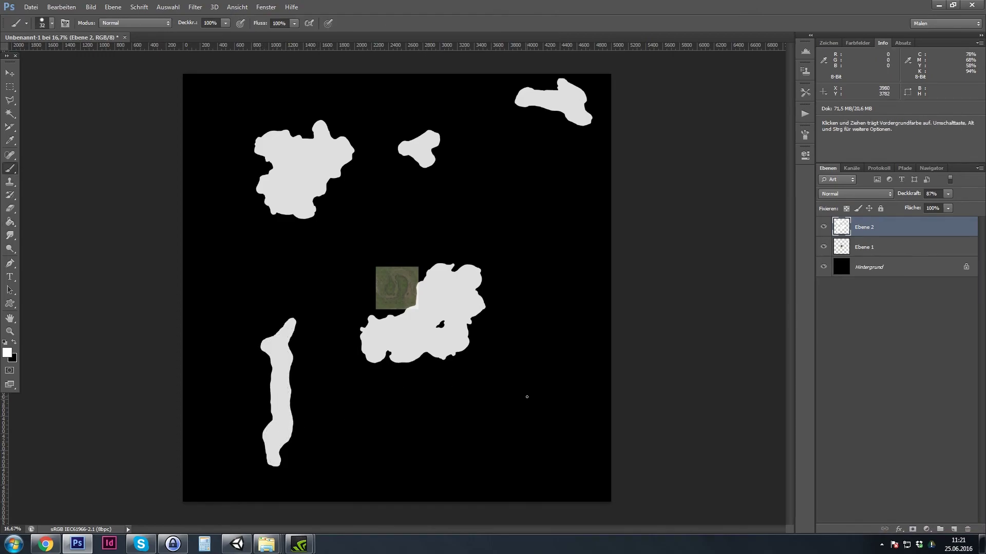
mouse_move(466, 402)
left_mouse_down()
mouse_move(576, 444)
mouse_move(511, 467)
mouse_move(455, 449)
mouse_move(454, 410)
mouse_move(466, 403)
left_mouse_up()
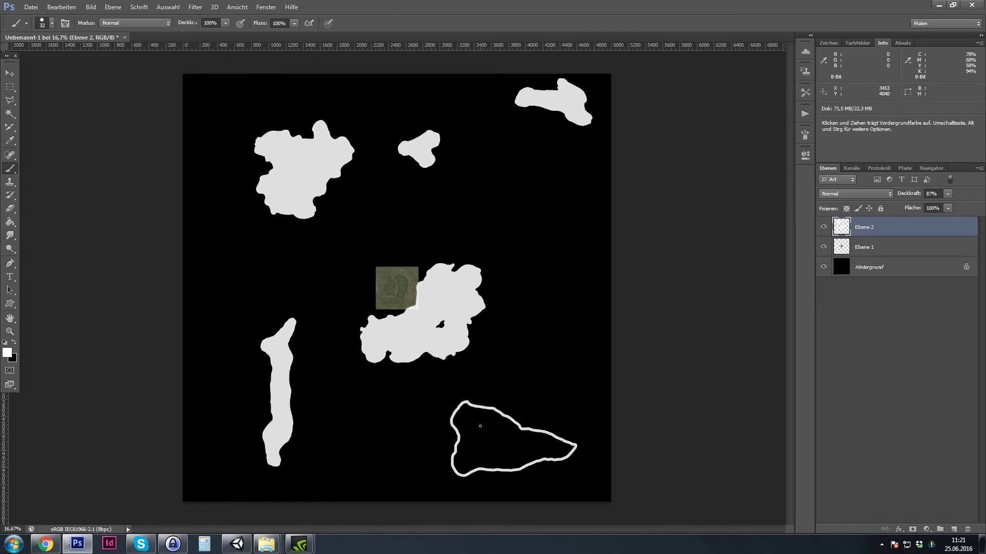
key("g")
left_click(492, 463)
Set the brush size to 7 px and paint thin winding lines from the central white area to the lower-left and lower-right areas
key("b")
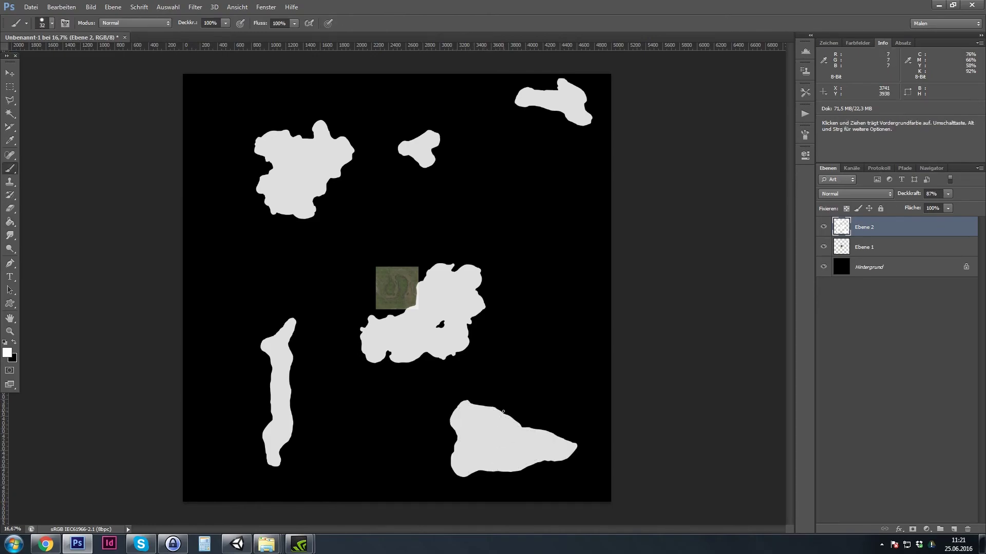
key("ctrl+plus")
key("ctrl+plus")
key("ctrl+plus")
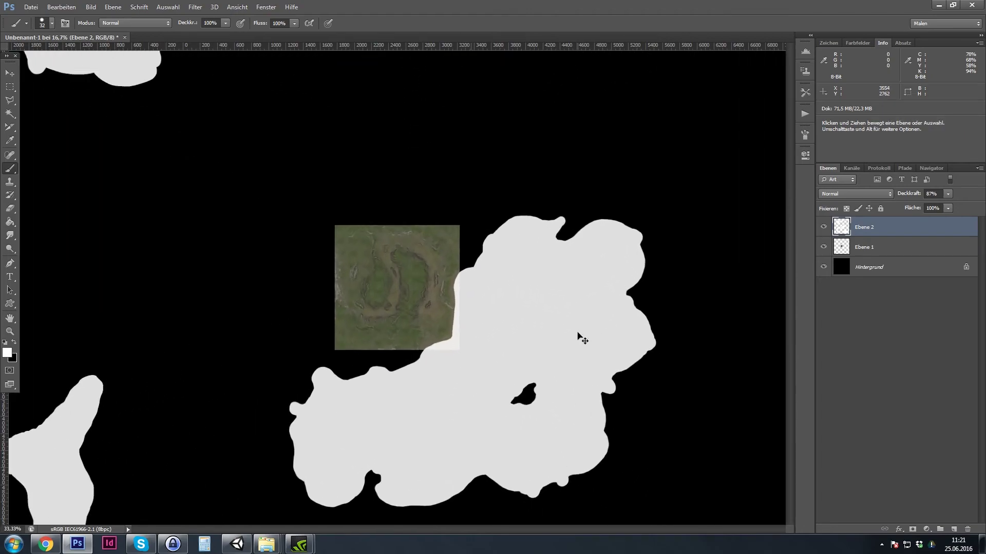
mouse_move(577, 333)
left_mouse_down()
mouse_move(377, 346)
mouse_move(418, 288)
mouse_move(354, 312)
mouse_move(353, 301)
mouse_move(319, 370)
mouse_move(274, 416)
mouse_move(266, 408)
left_mouse_up()
key("ctrl+minus")
key("ctrl+minus")
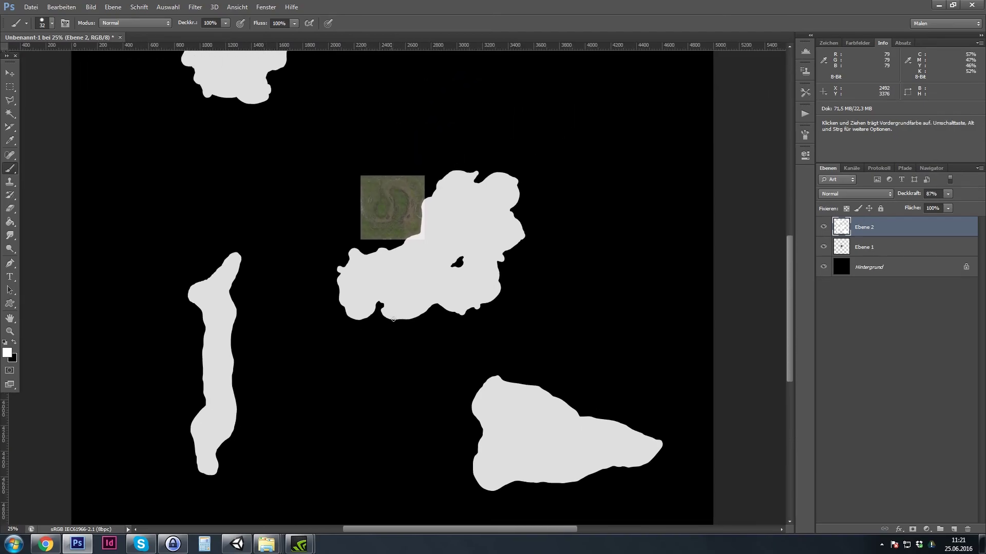
right_click(341, 344)
left_click_drag(367, 368, 353, 368)
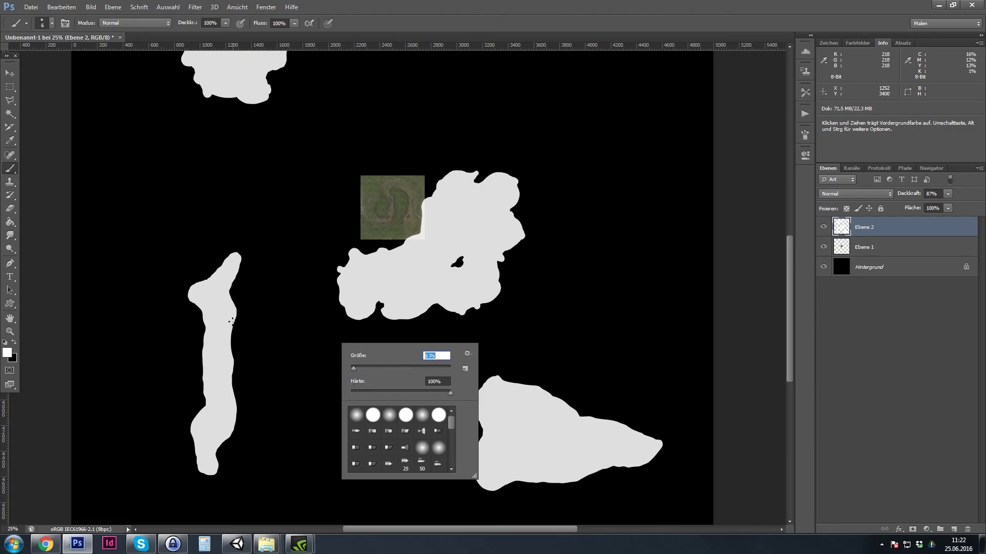
type("7")
key("Return")
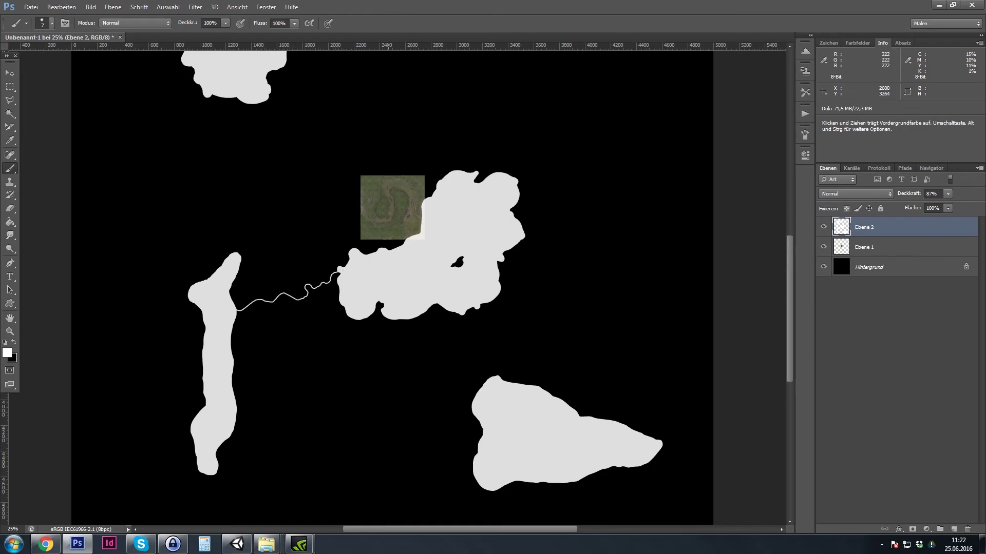
mouse_move(463, 312)
left_mouse_down()
mouse_move(468, 335)
mouse_move(478, 352)
mouse_move(514, 365)
left_mouse_up()
Widen both ends of the lower-left connecting line where it meets the white areas and touch up its bends
key("ctrl+plus")
key("ctrl+plus")
key("ctrl+plus")
key("ctrl+plus")
mouse_move(242, 335)
left_mouse_down()
mouse_move(351, 370)
mouse_move(448, 365)
left_mouse_up()
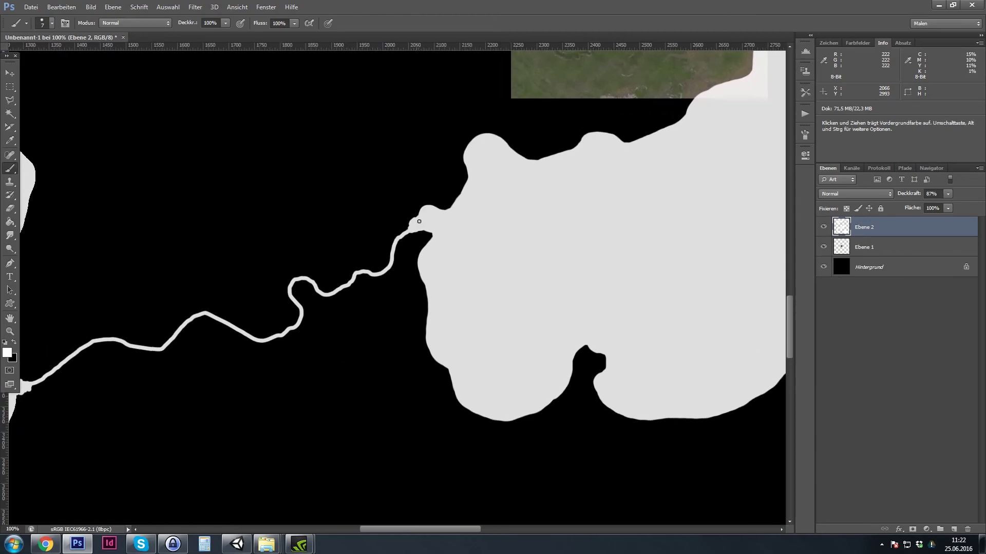
left_click_drag(352, 362, 598, 308)
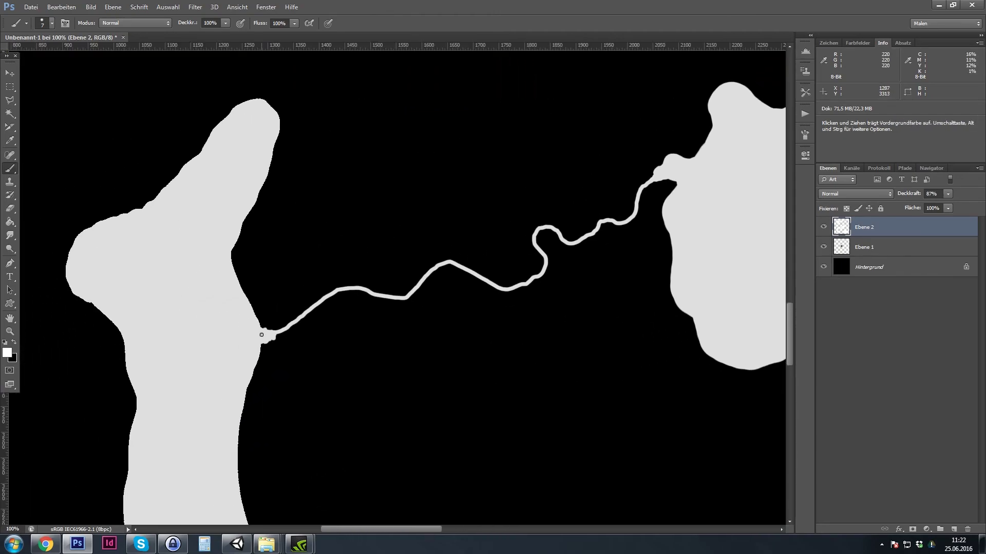
mouse_move(261, 334)
left_mouse_down()
mouse_move(271, 340)
mouse_move(263, 351)
left_mouse_up()
mouse_move(534, 246)
left_mouse_down()
mouse_move(532, 225)
mouse_move(560, 238)
left_mouse_up()
mouse_move(433, 270)
left_mouse_down()
mouse_move(425, 276)
mouse_move(452, 264)
mouse_move(477, 277)
mouse_move(433, 326)
mouse_move(337, 340)
left_mouse_up()
Add a fork at the lower end of the lower-right connecting line, a side branch at its sharp bend and a thicker stretch
mouse_move(594, 325)
left_mouse_down()
mouse_move(491, 427)
mouse_move(507, 432)
mouse_move(505, 448)
mouse_move(510, 430)
mouse_move(510, 441)
left_mouse_up()
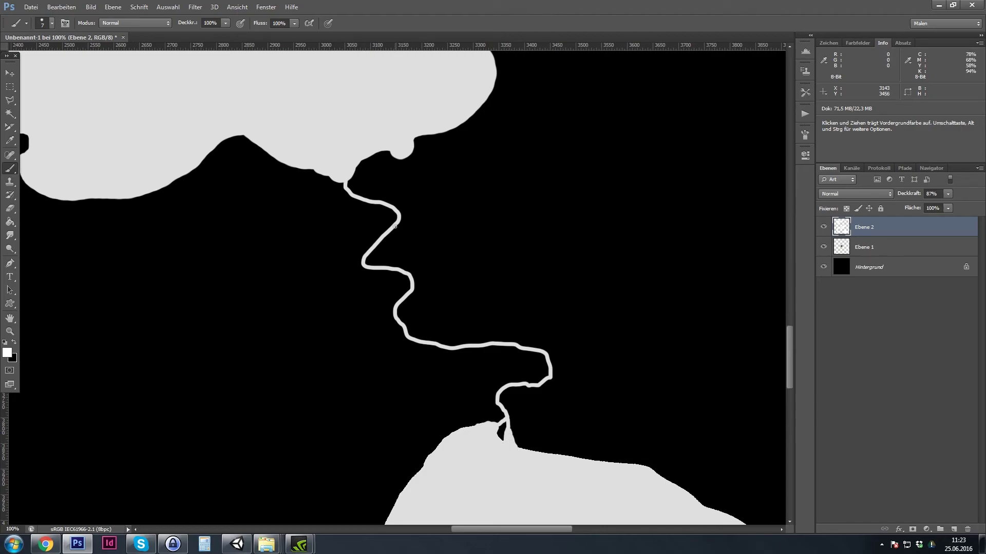
mouse_move(380, 242)
left_mouse_down()
mouse_move(375, 259)
mouse_move(391, 268)
mouse_move(383, 242)
left_mouse_up()
mouse_move(404, 327)
left_mouse_down()
mouse_move(437, 344)
mouse_move(404, 327)
left_mouse_up()
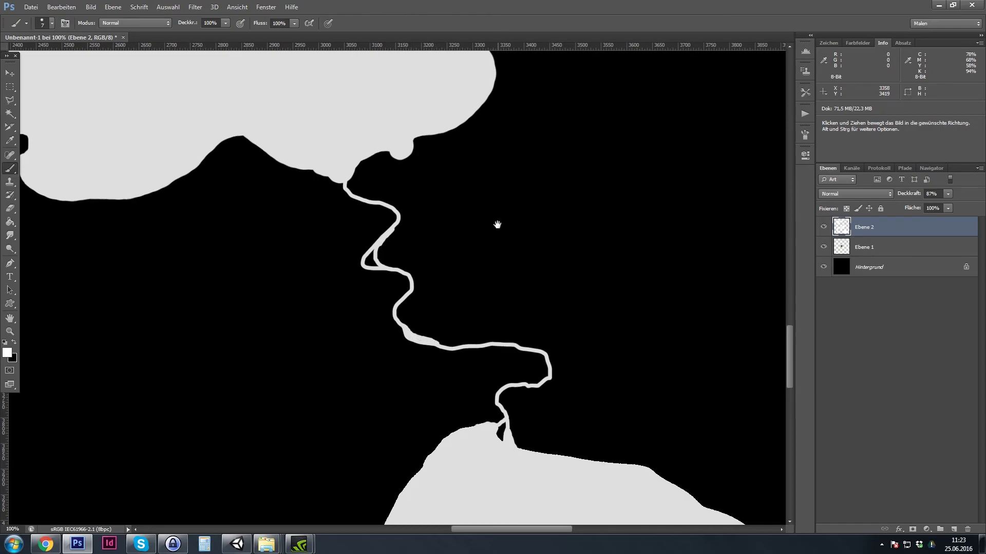
Paint a thin winding line from the upper-left white area down to the tip of the tall lower-left area
scroll(497, 223, "up", 10)
scroll(473, 359, "right", 3)
scroll(493, 348, "down", 5)
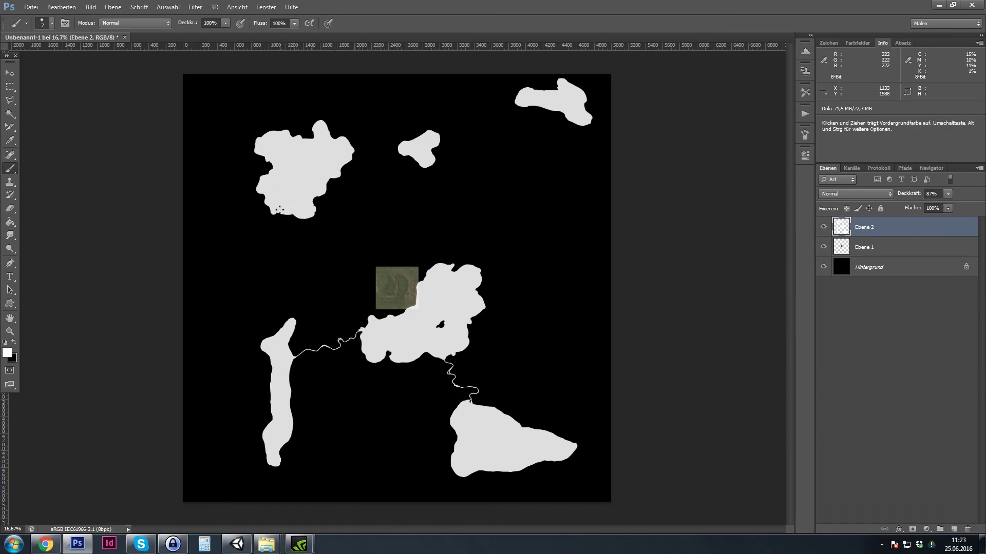
mouse_move(284, 243)
left_mouse_down()
mouse_move(237, 266)
mouse_move(258, 274)
mouse_move(251, 297)
mouse_move(302, 303)
left_mouse_up()
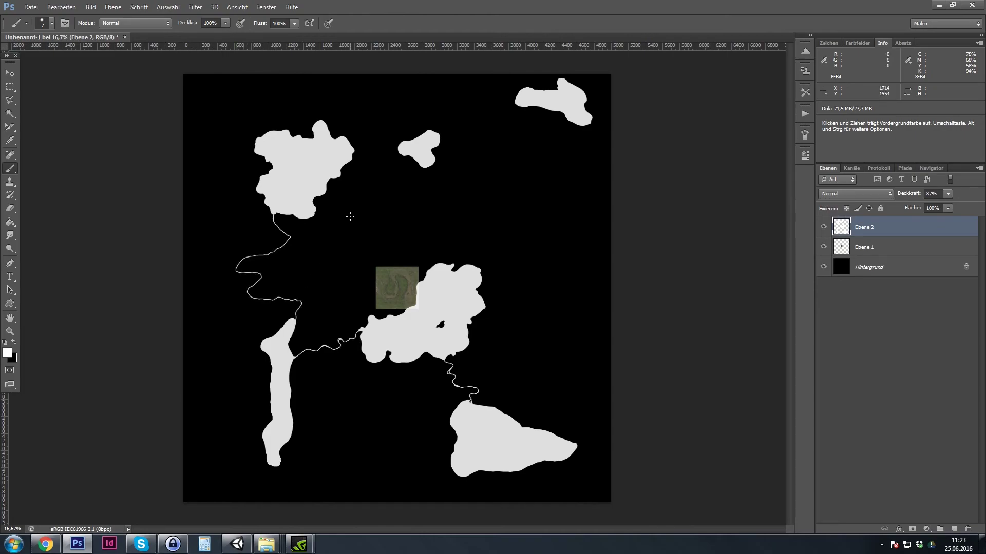
Paint thin winding lines joining the upper-left, small upper and upper-right areas, plus lines from upper-right to lower-right and between small upper and central areas
left_click_drag(350, 153, 372, 151)
left_click_drag(454, 120, 497, 120)
mouse_move(585, 128)
left_mouse_down()
mouse_move(568, 154)
mouse_move(571, 180)
mouse_move(514, 204)
mouse_move(525, 235)
mouse_move(550, 244)
mouse_move(560, 331)
mouse_move(538, 350)
mouse_move(562, 380)
mouse_move(512, 422)
left_mouse_up()
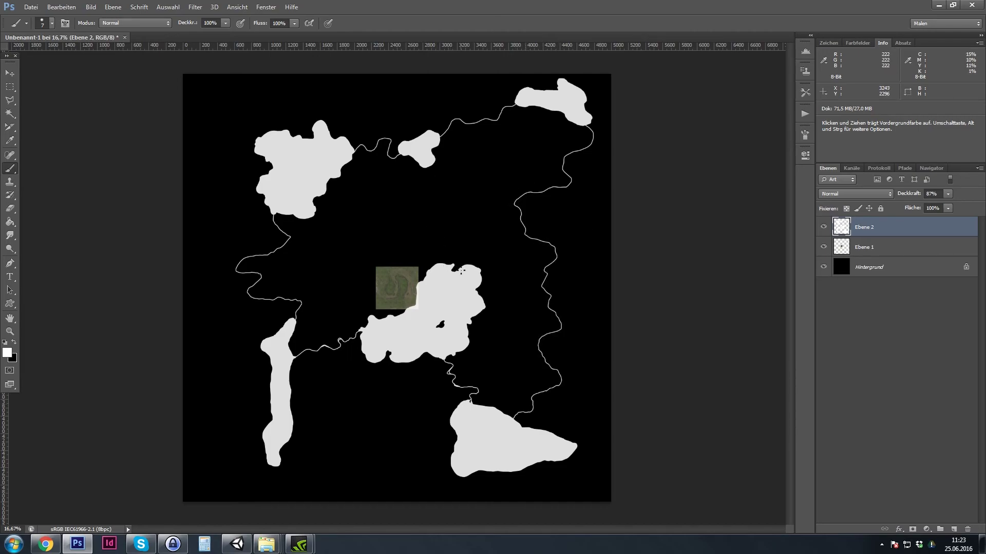
mouse_move(465, 266)
left_mouse_down()
mouse_move(429, 165)
mouse_move(311, 317)
left_mouse_up()
Widen both ends of the line between the central area and the small upper area where it meets the white shapes
key("ctrl+plus")
key("ctrl+plus")
key("ctrl+plus")
key("ctrl+plus")
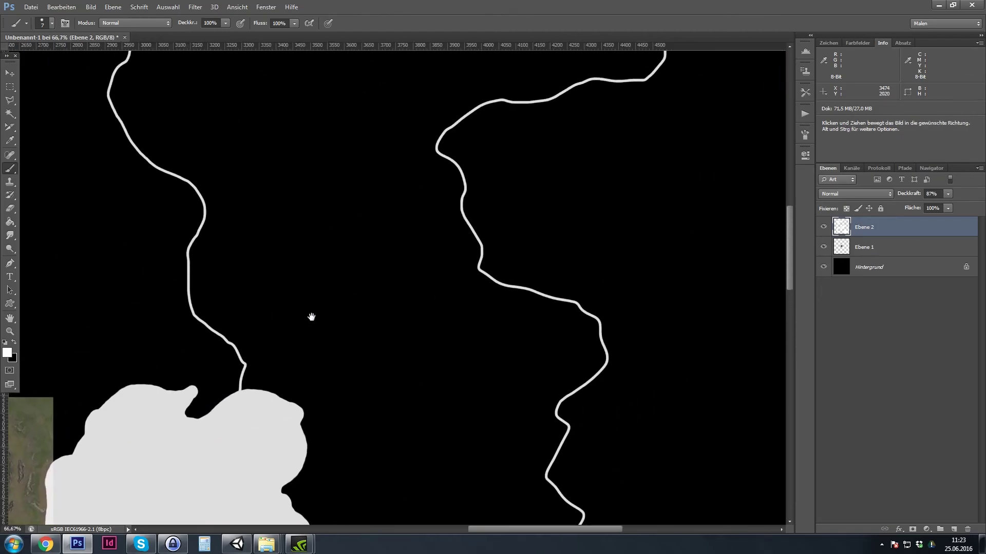
left_click_drag(241, 378, 245, 389)
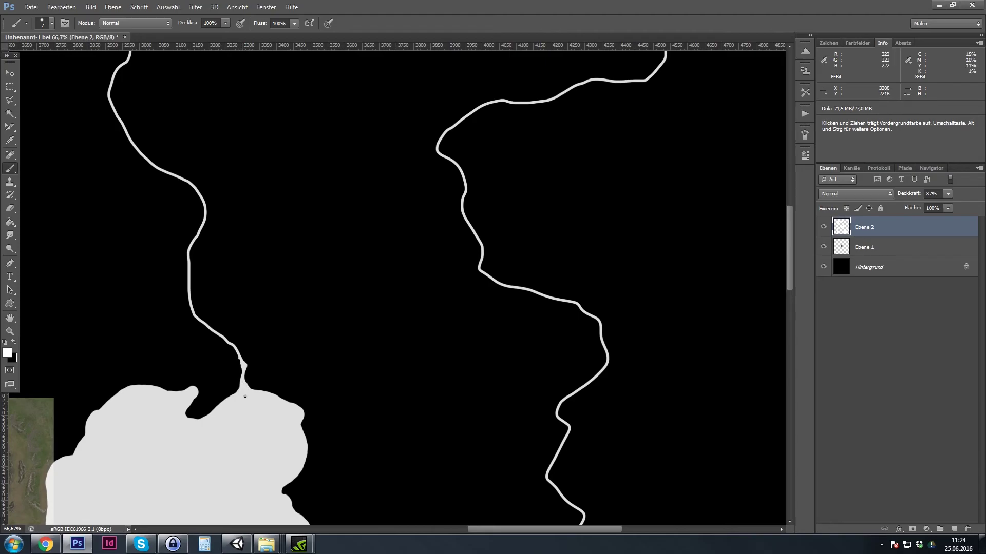
scroll(341, 358, "up", 5)
scroll(341, 358, "left", 3)
left_click_drag(266, 337, 267, 333)
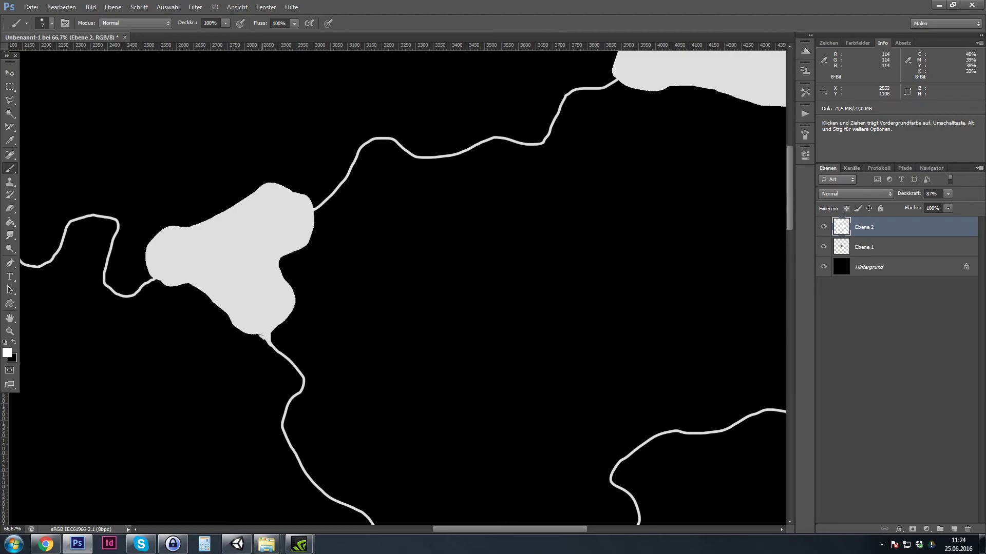
Add side strands at the bends of the line below the small upper area, thicken its lower stretch and add a short spur
mouse_move(260, 336)
left_mouse_down()
mouse_move(298, 379)
mouse_move(294, 369)
mouse_move(288, 405)
left_mouse_up()
scroll(420, 346, "down", 5)
scroll(420, 346, "left", 2)
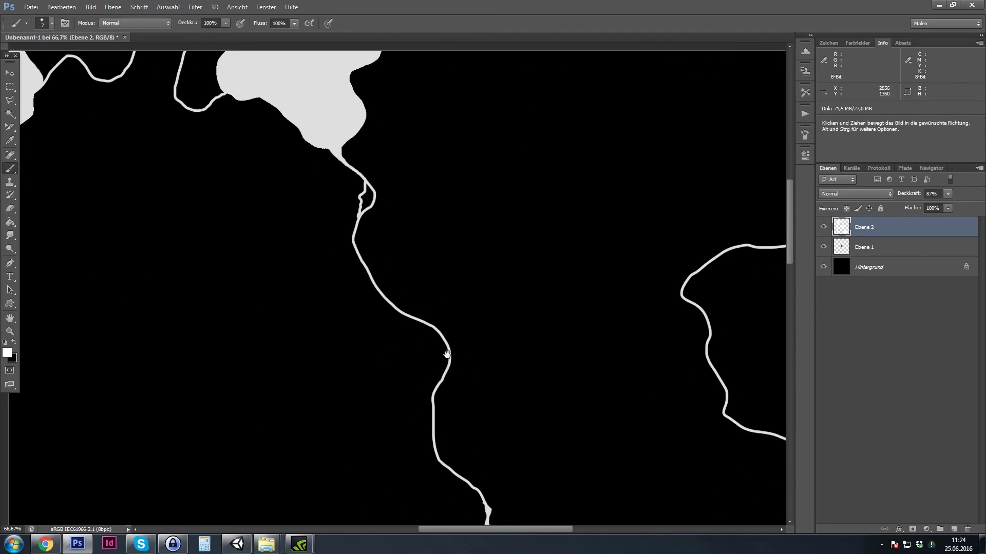
mouse_move(427, 329)
left_mouse_down()
mouse_move(449, 342)
mouse_move(428, 424)
left_mouse_up()
left_click_drag(435, 468, 442, 476)
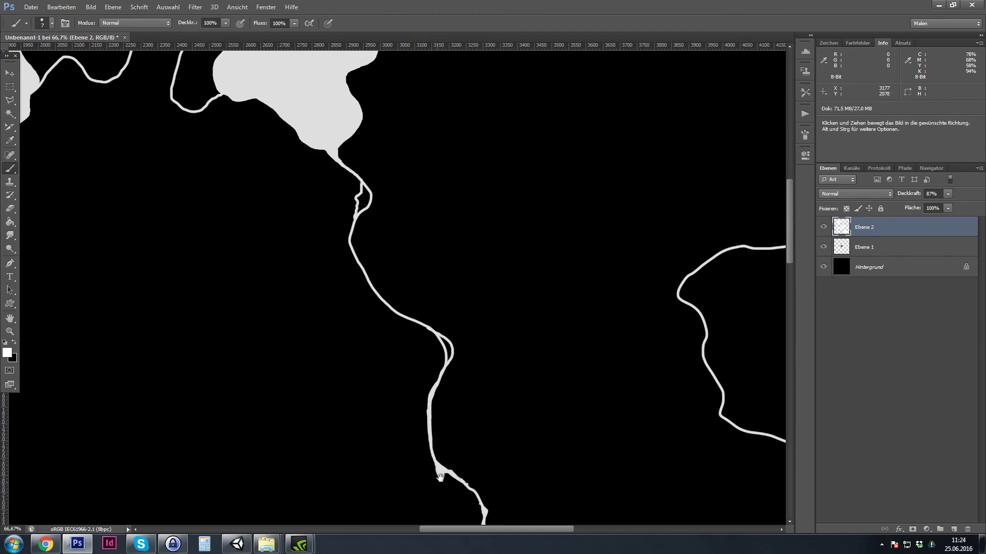
Paint a second strand at the sharp bend of the long right-hand line and thicken neighbouring bends above and below it
mouse_move(464, 440)
left_mouse_down()
mouse_move(399, 341)
mouse_move(318, 302)
mouse_move(259, 409)
left_mouse_up()
left_click_drag(370, 244, 331, 299)
left_click_drag(368, 244, 386, 240)
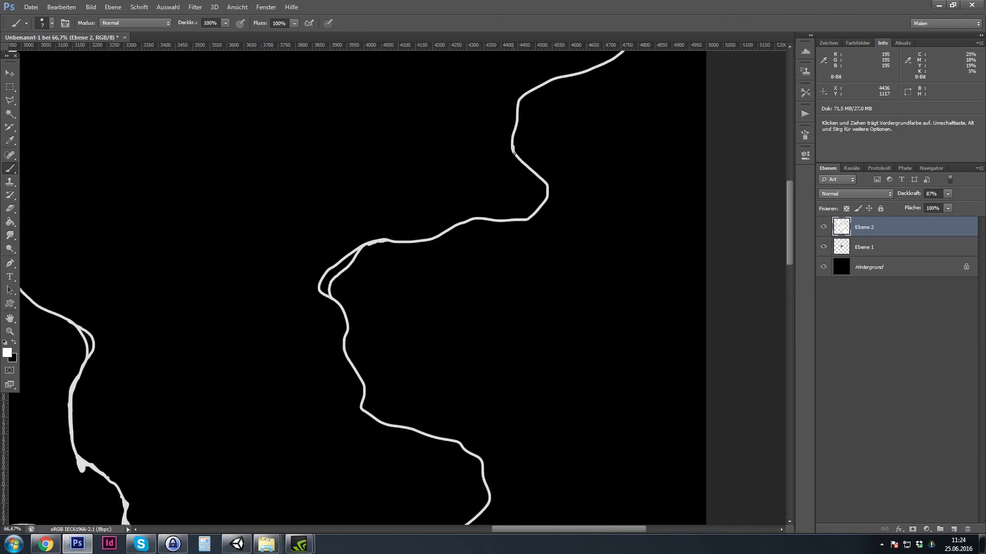
mouse_move(522, 159)
left_mouse_down()
mouse_move(515, 135)
mouse_move(512, 150)
mouse_move(519, 156)
mouse_move(516, 128)
mouse_move(523, 162)
left_mouse_up()
left_click_drag(405, 335, 381, 247)
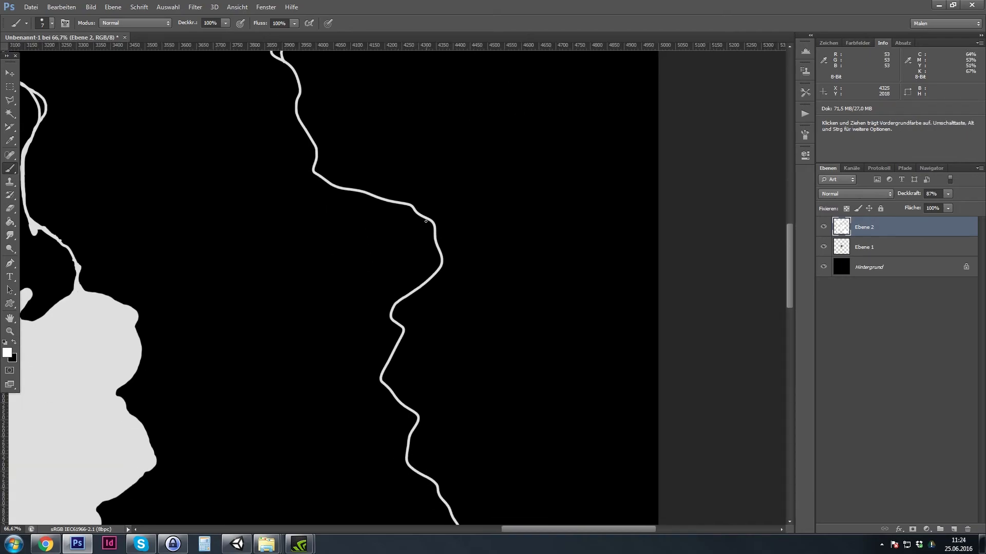
left_click_drag(431, 231, 413, 206)
Thicken a bend of the long right-hand line and paint a side branch ending in a small blob filled with white
scroll(423, 344, "down", 5)
scroll(422, 237, "right", 2)
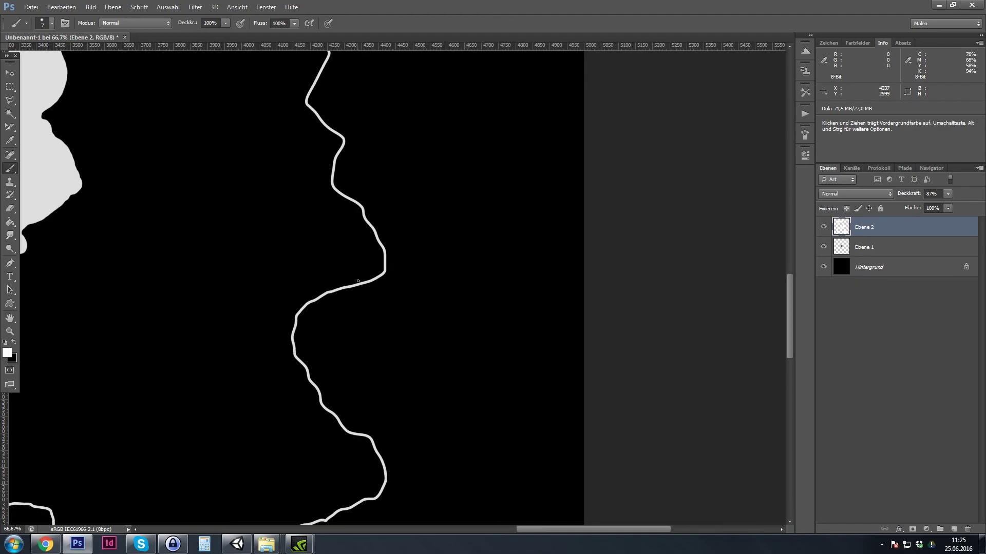
mouse_move(375, 273)
left_mouse_down()
mouse_move(380, 253)
mouse_move(379, 273)
mouse_move(384, 255)
mouse_move(391, 267)
mouse_move(435, 269)
mouse_move(416, 276)
left_mouse_up()
key("g")
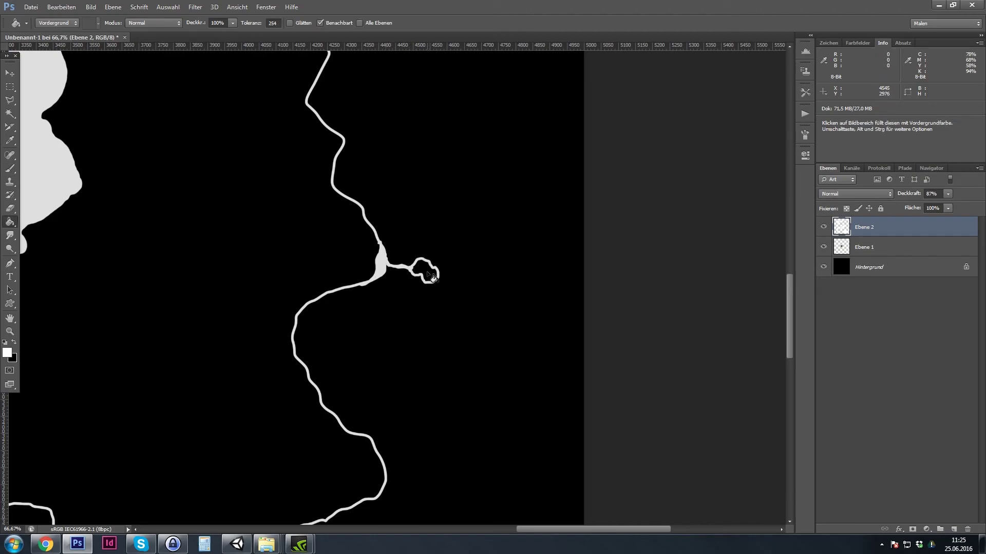
left_click(428, 278)
key("b")
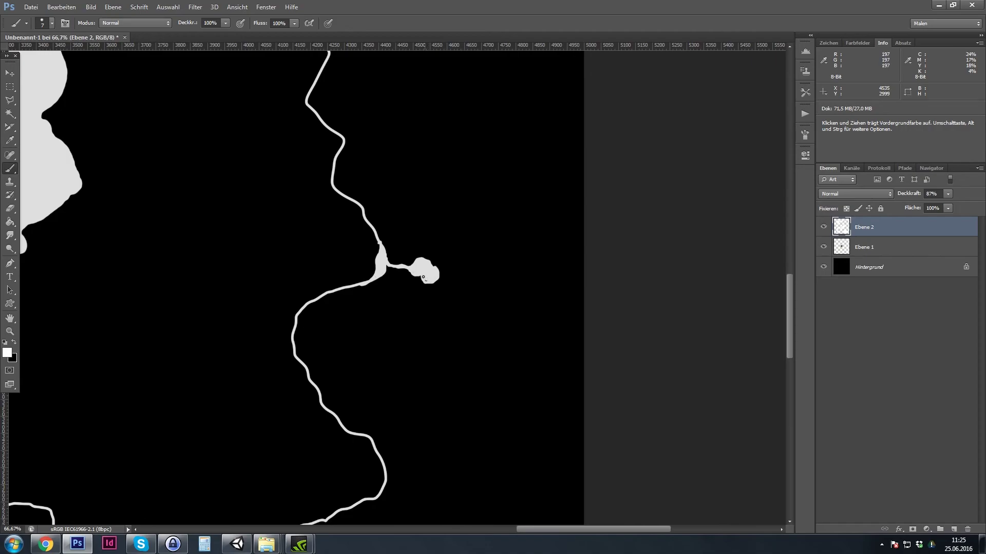
key("g")
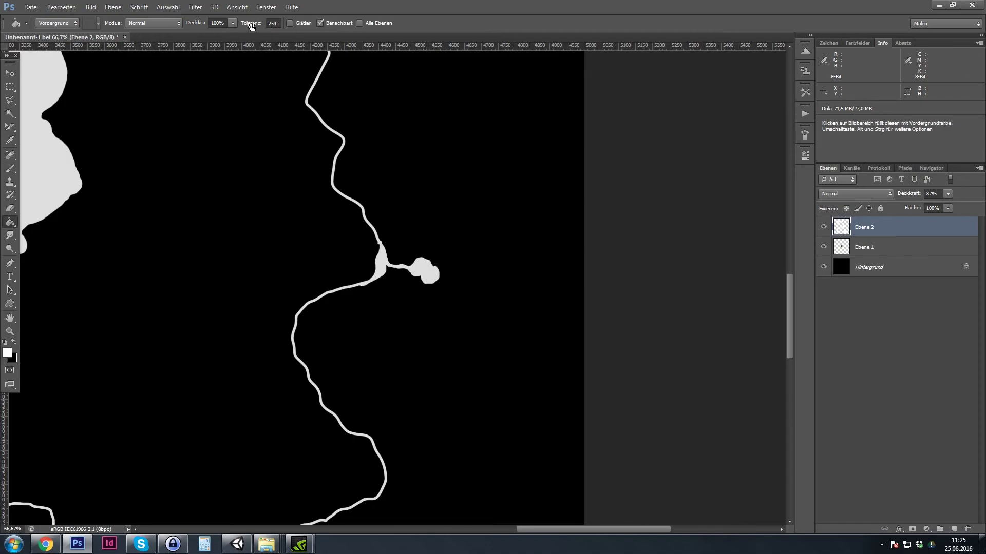
key("b")
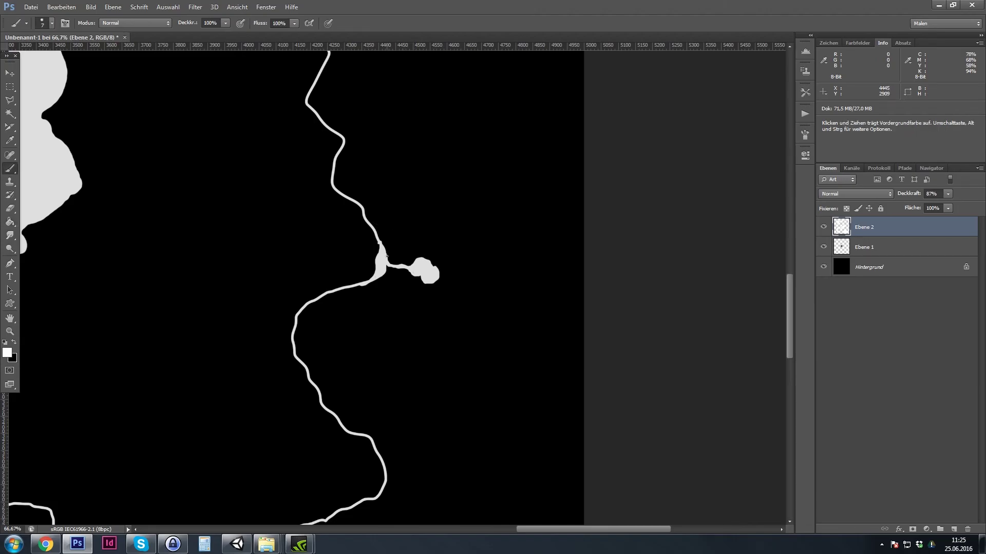
Widen the right-hand line where it meets the lower-right area, thicken a stretch above and add a second strand at the next bend
scroll(312, 222, "left", 3)
scroll(312, 222, "up", 4)
scroll(345, 214, "down", 8)
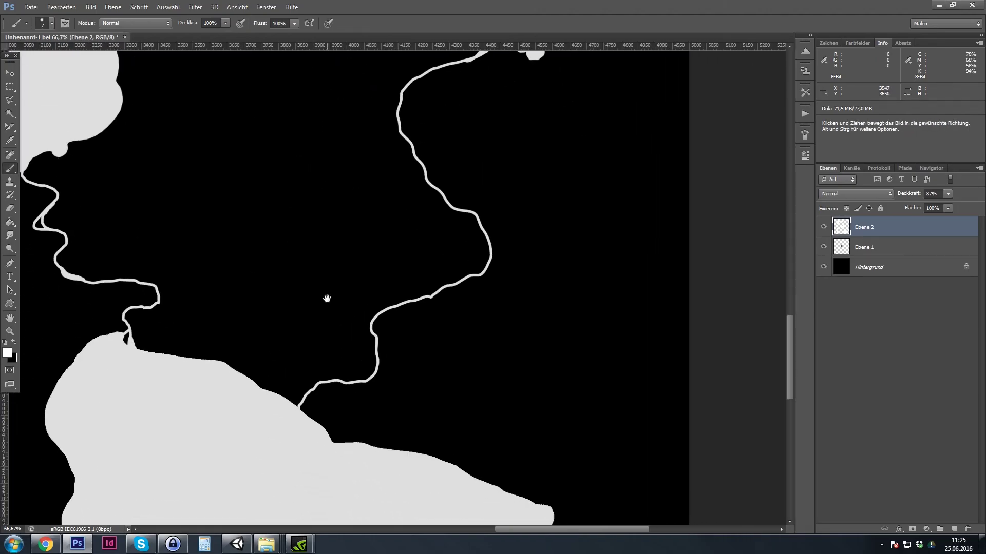
left_click_drag(309, 392, 303, 418)
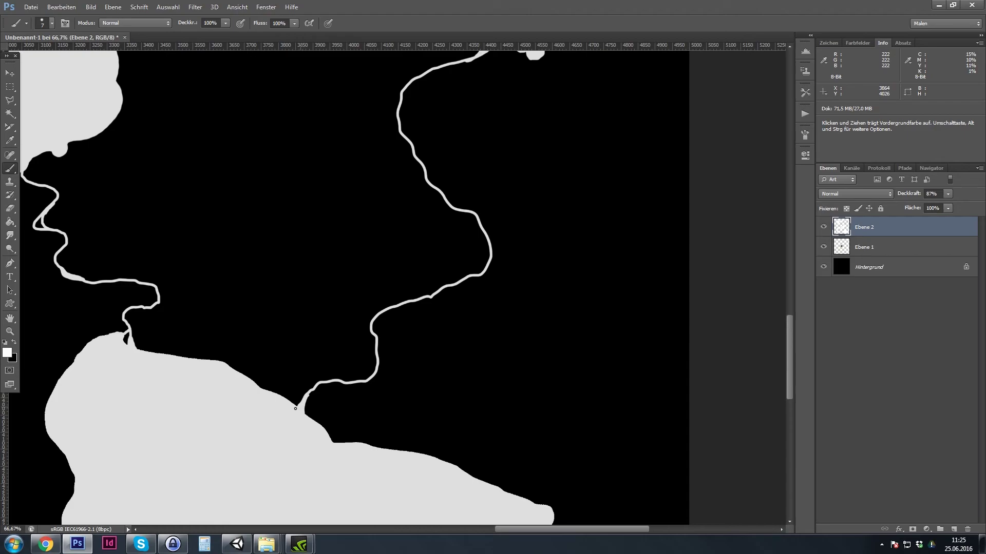
left_click_drag(374, 358, 369, 374)
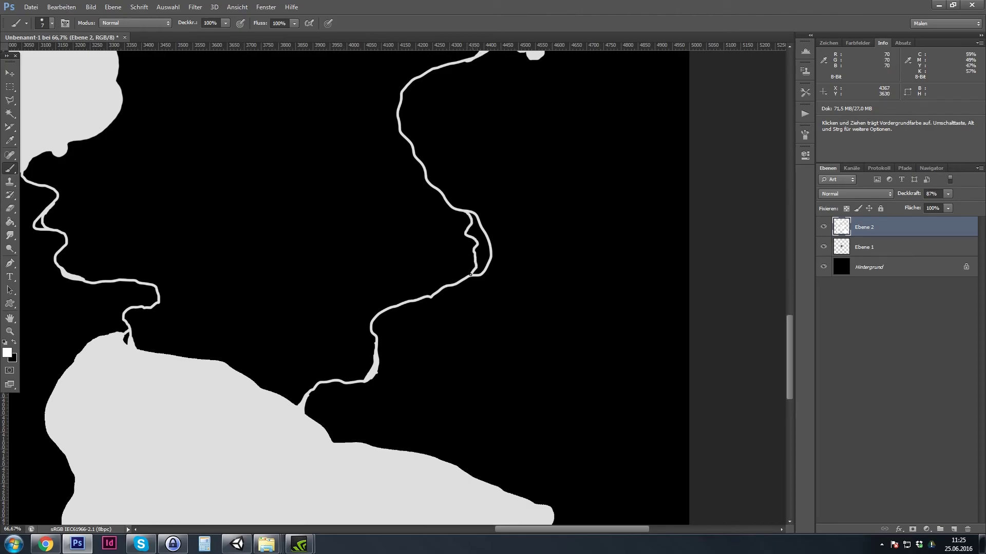
mouse_move(467, 283)
left_mouse_down()
mouse_move(502, 330)
mouse_move(482, 306)
mouse_move(446, 383)
mouse_move(549, 334)
left_mouse_up()
Widen the ends of the two upper connecting lines where they meet the upper-left, small upper and upper-right areas
mouse_move(556, 251)
left_mouse_down()
mouse_move(478, 370)
mouse_move(462, 375)
mouse_move(488, 399)
mouse_move(419, 370)
mouse_move(359, 411)
left_mouse_up()
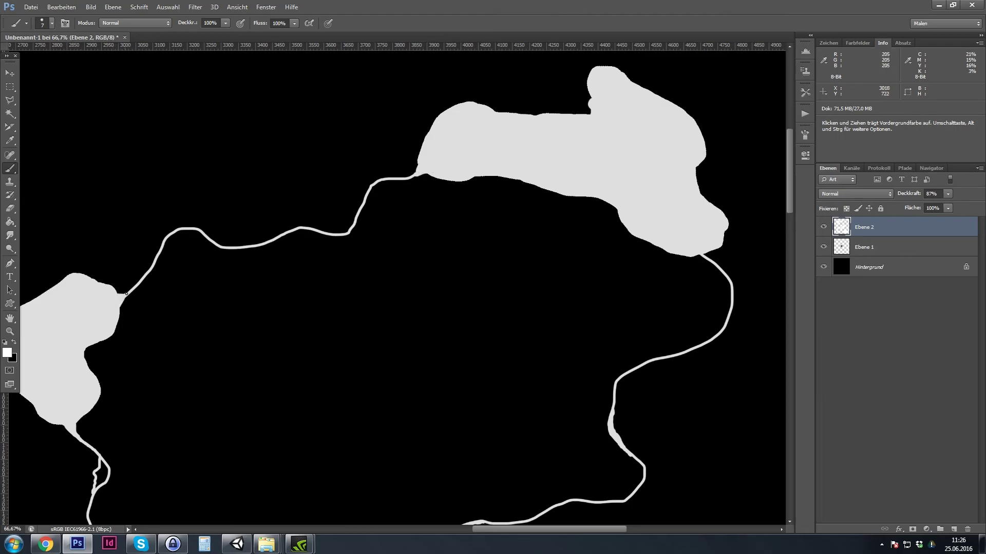
left_click_drag(103, 326, 243, 248)
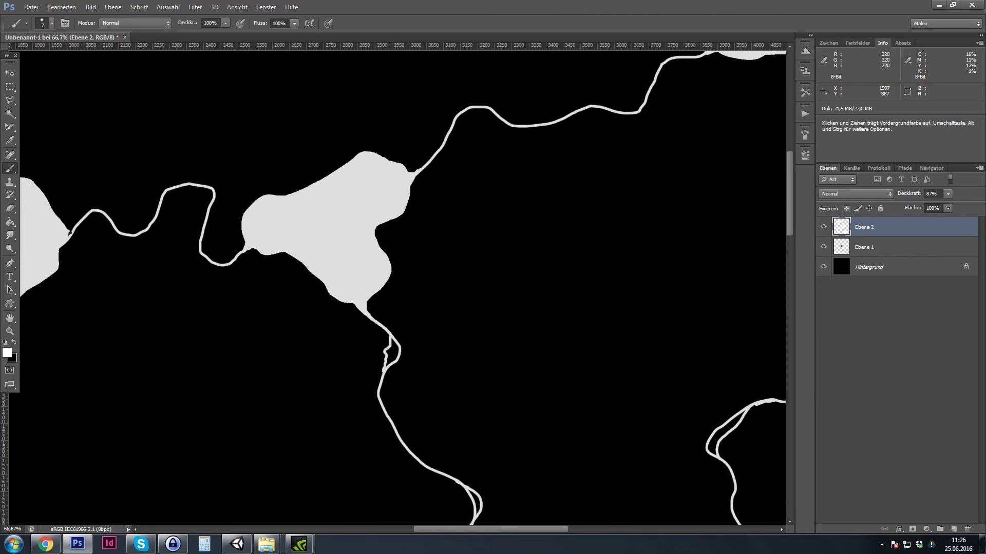
scroll(249, 326, "down", 5)
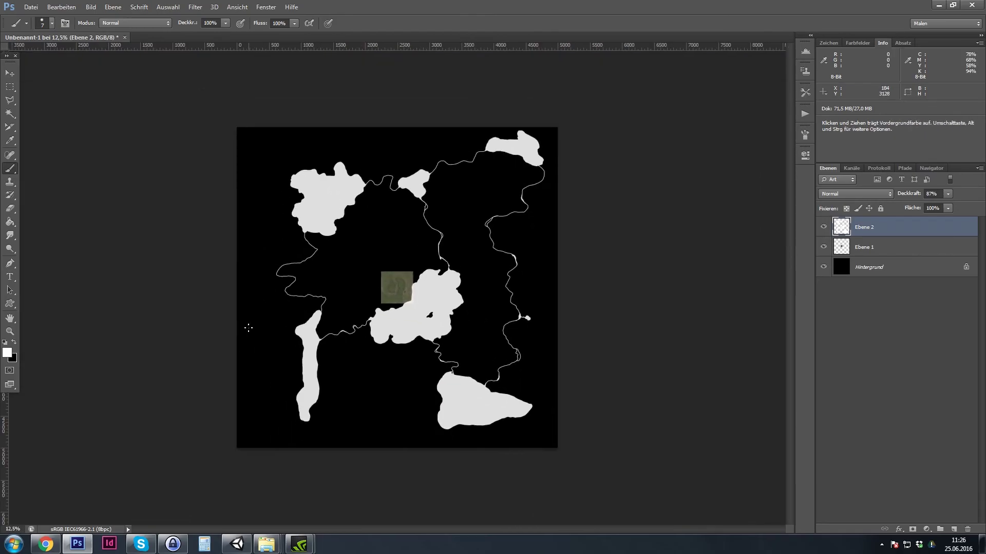
Apply the Offset filter to the painted layer with -2048 px horizontally and -2048 px vertically, wrapping the shifted parts around
left_click(196, 7)
mouse_move(262, 191)
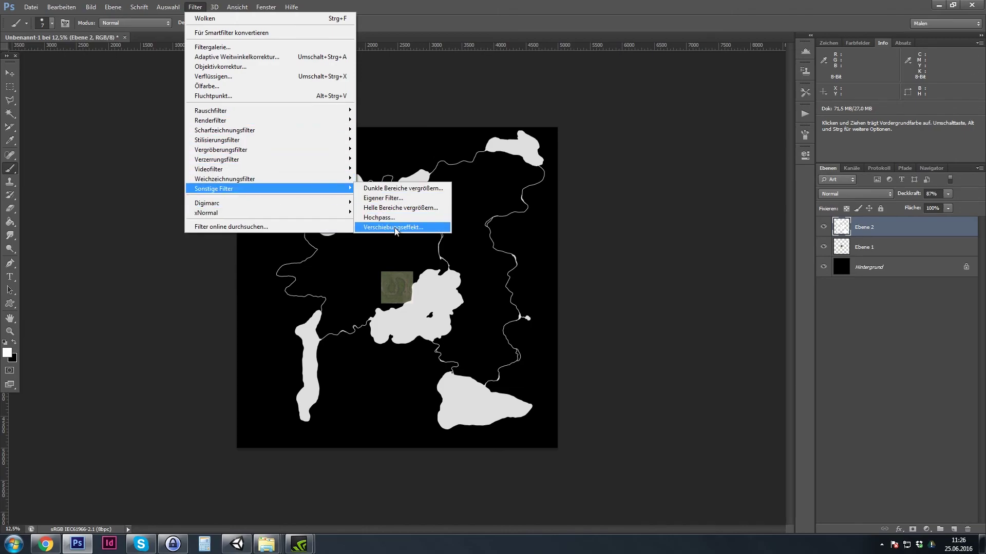
left_click(389, 227)
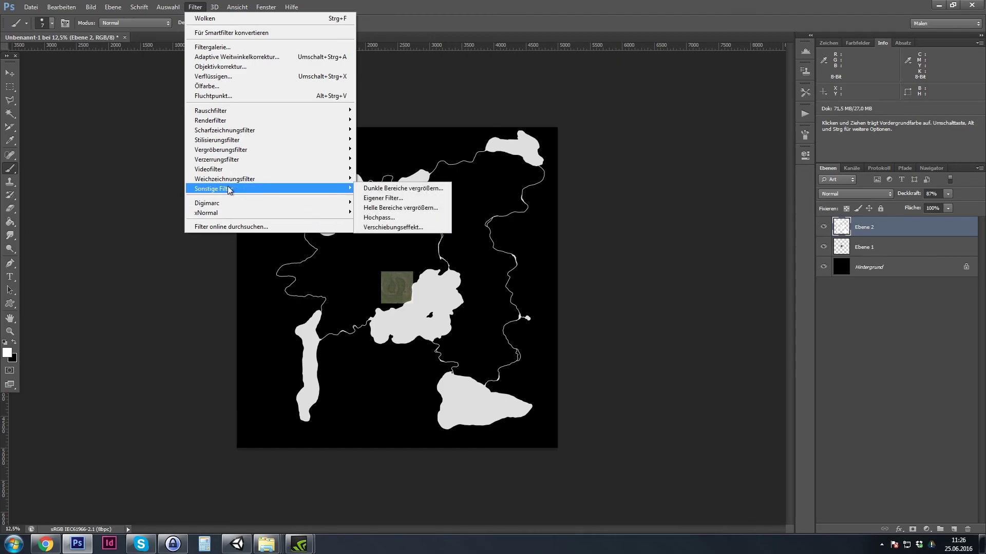
left_click(386, 228)
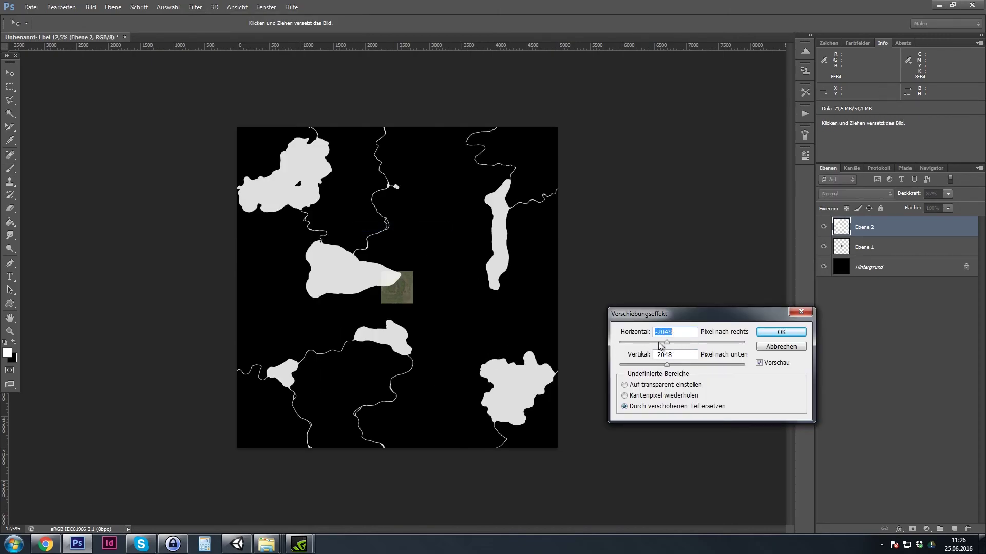
left_click(774, 333)
Paint a thin winding line from the tip of the triangular area across the reference tile to the area below and widen its start
key("b")
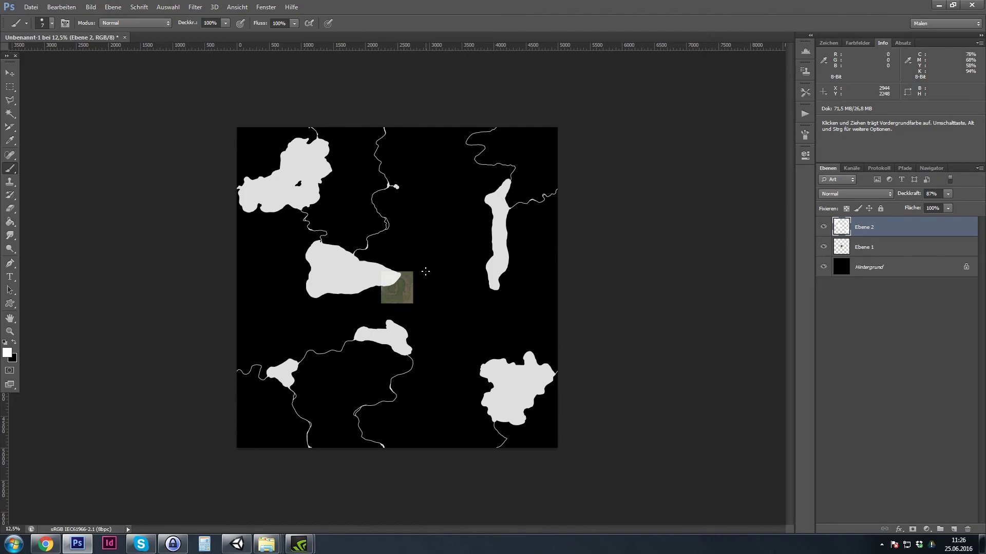
key("ctrl+plus")
key("ctrl+plus")
key("ctrl+plus")
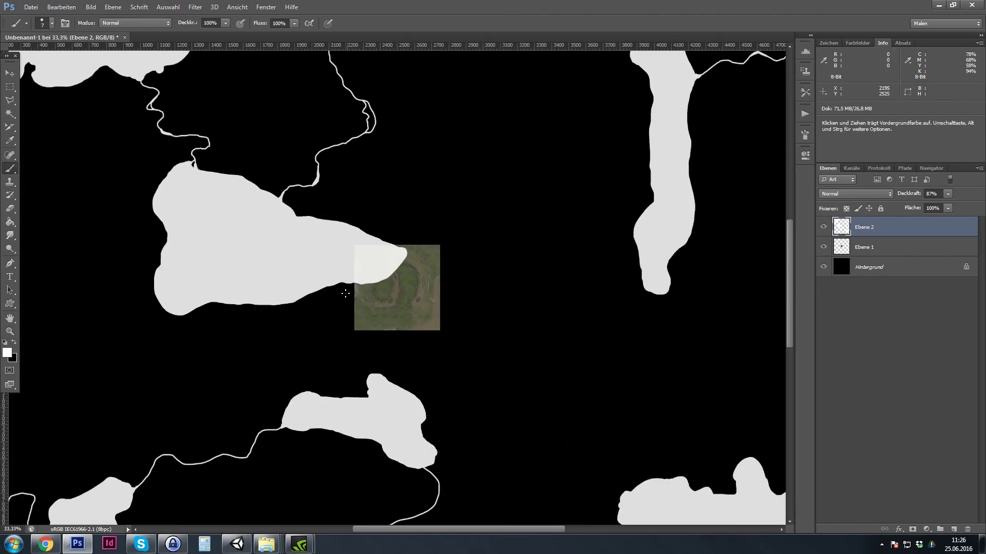
mouse_move(392, 276)
left_mouse_down()
mouse_move(400, 331)
mouse_move(378, 374)
left_mouse_up()
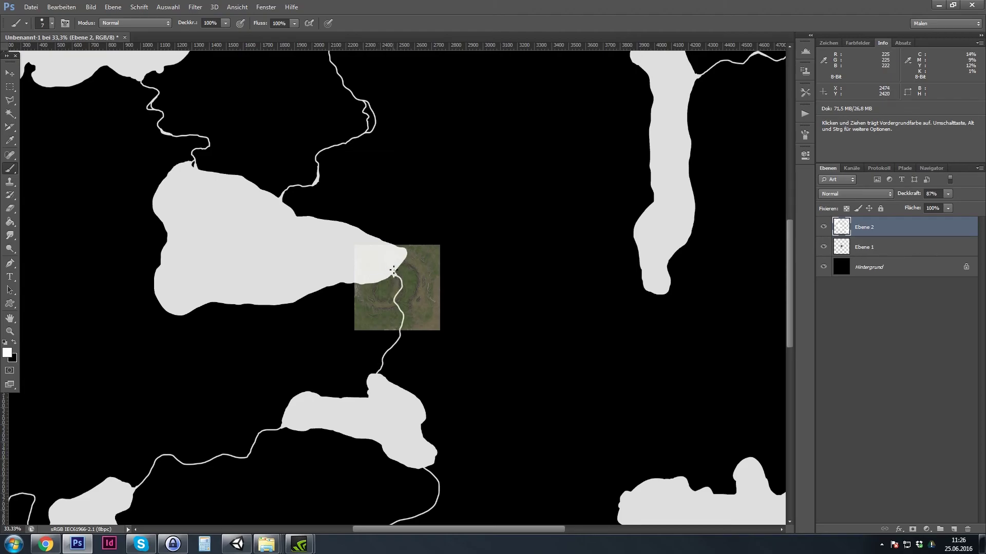
left_click_drag(393, 273, 398, 281)
Paint a thin winding line from the lower tip of the tall area down to the large area beneath it
scroll(471, 343, "down", 3)
scroll(470, 343, "right", 5)
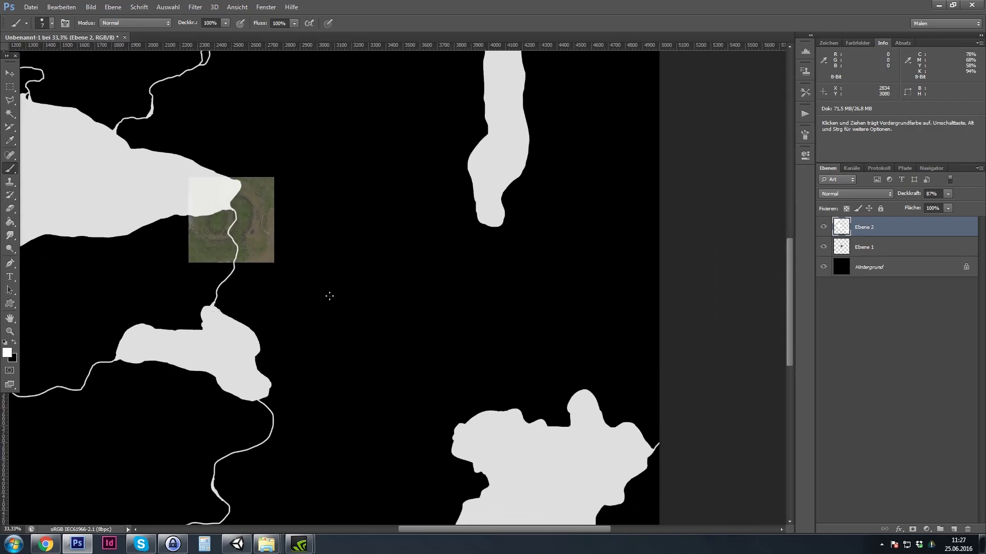
scroll(313, 307, "up", 5)
scroll(312, 307, "right", 2)
scroll(351, 321, "down", 7)
scroll(351, 321, "left", 3)
left_click_drag(501, 177, 496, 363)
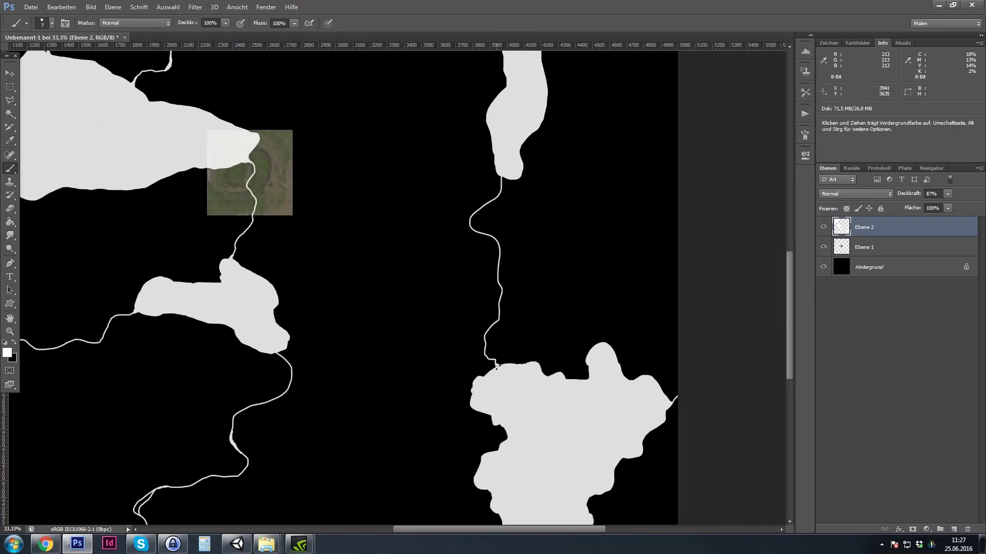
Paint a thin winding line from the double-stranded bend above the triangular area across to the lower part of the tall area
scroll(280, 297, "down", 5)
scroll(363, 290, "down", 4)
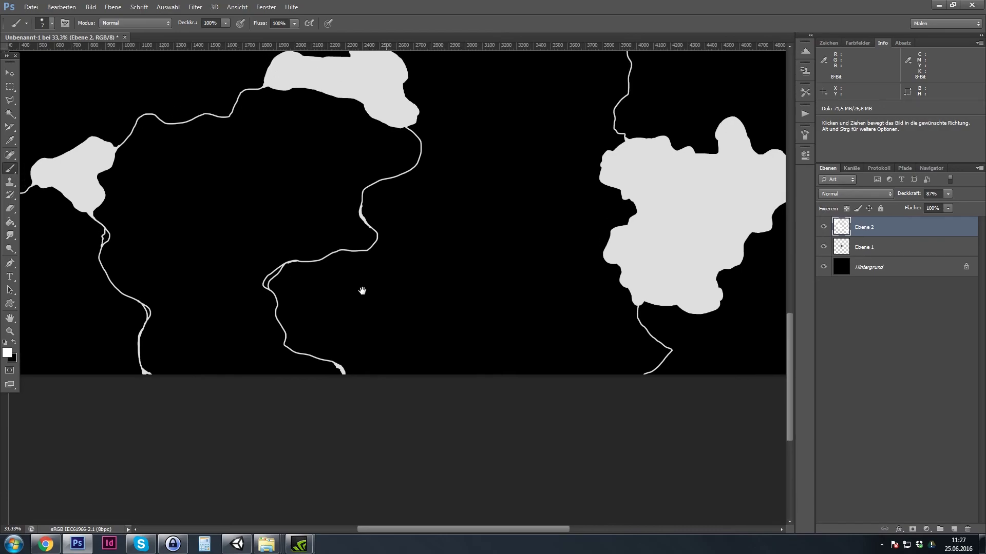
scroll(397, 287, "up", 3)
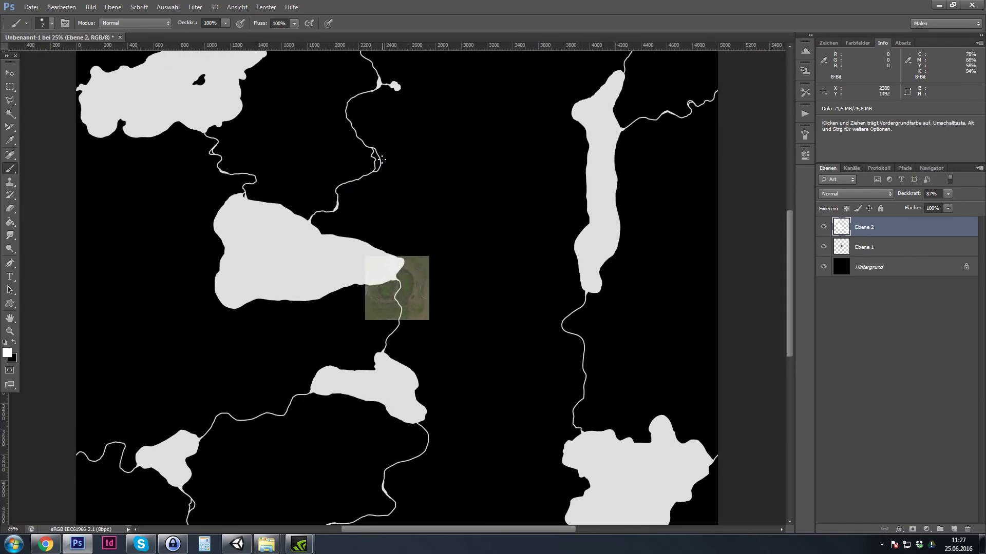
mouse_move(379, 162)
left_mouse_down()
mouse_move(446, 170)
mouse_move(502, 224)
mouse_move(548, 208)
mouse_move(582, 237)
left_mouse_up()
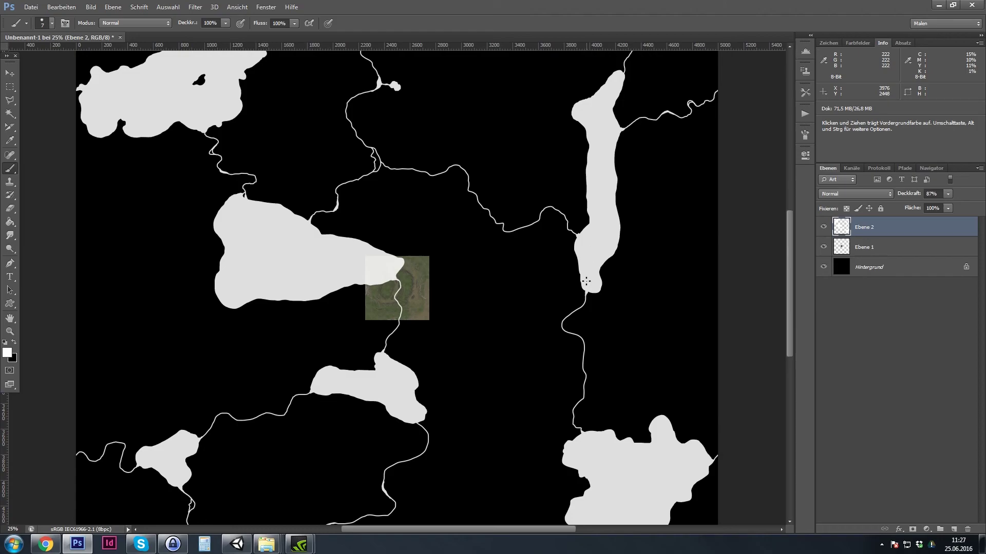
Thicken the first crest of the new line leading to the tall area
key("ctrl+plus")
key("ctrl+plus")
key("ctrl+plus")
key("ctrl+plus")
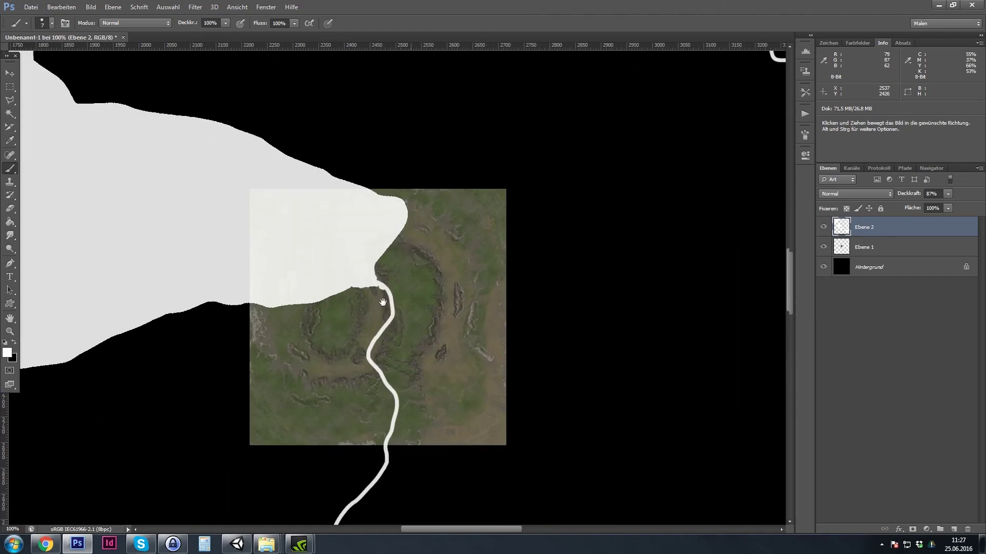
left_click_drag(452, 216, 316, 425)
key("ctrl+r")
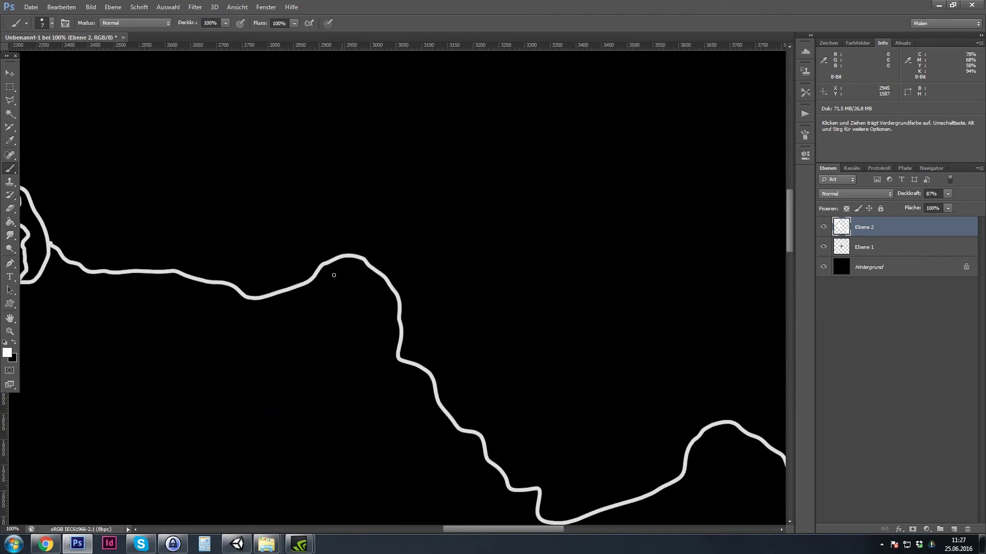
mouse_move(318, 268)
left_mouse_down()
mouse_move(349, 268)
mouse_move(384, 290)
mouse_move(378, 271)
mouse_move(347, 256)
mouse_move(335, 260)
mouse_move(359, 281)
mouse_move(366, 267)
mouse_move(383, 286)
left_mouse_up()
Offset the painted layer by 2048 pixels horizontally and 2048 pixels vertically, wrapping the shifted parts around
key("ctrl+minus")
key("ctrl+minus")
key("ctrl+minus")
key("ctrl+minus")
key("ctrl+minus")
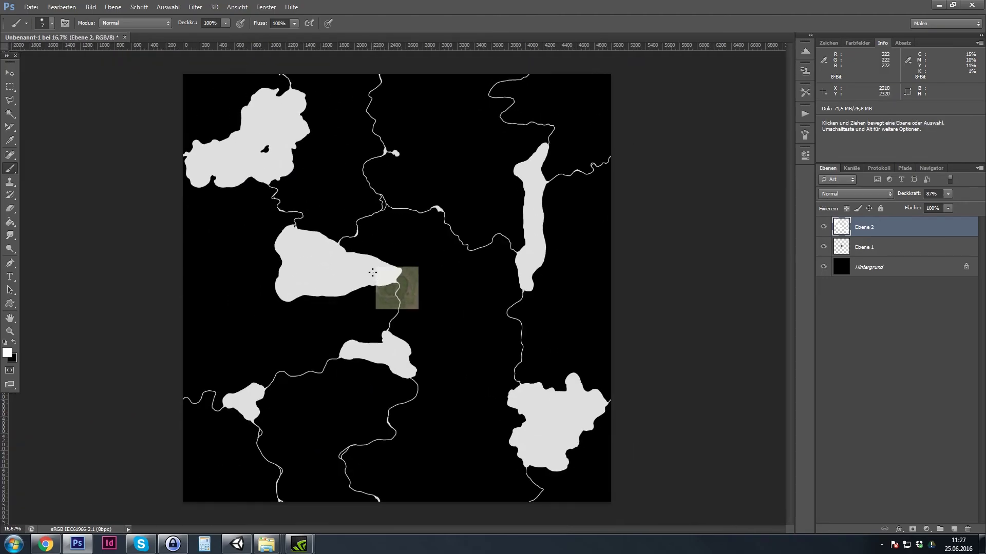
left_click(196, 7)
mouse_move(282, 188)
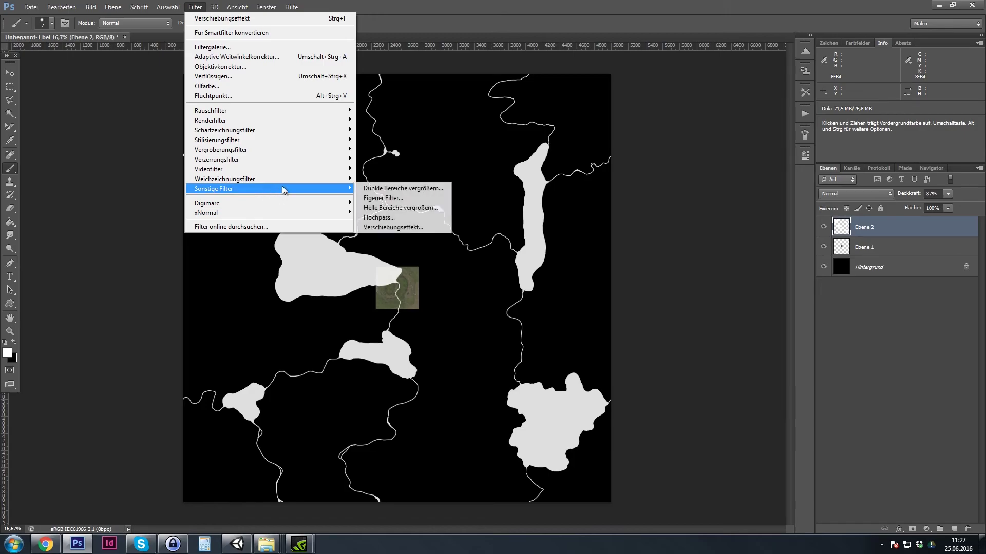
left_click(384, 227)
type("2048")
left_click(655, 354)
key("Delete")
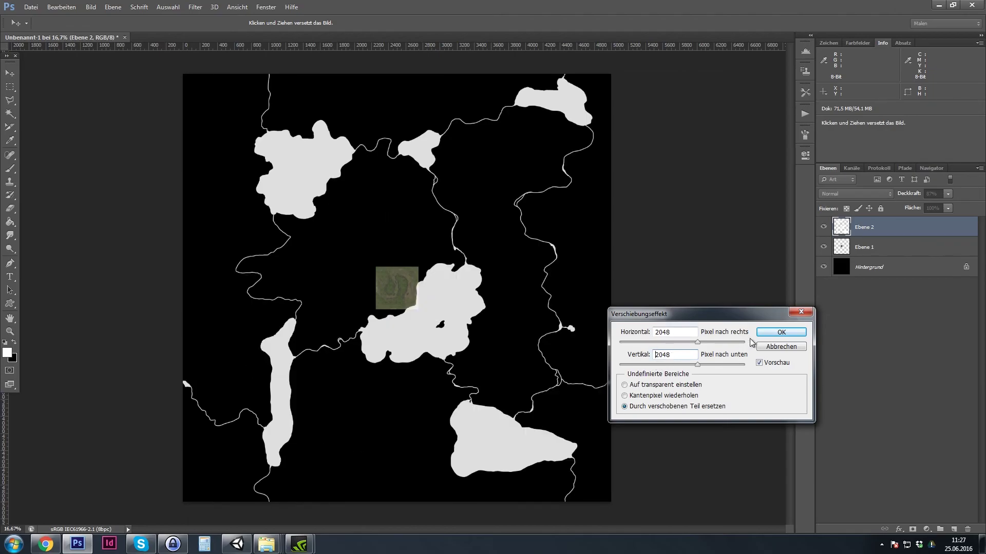
left_click(772, 334)
key("b")
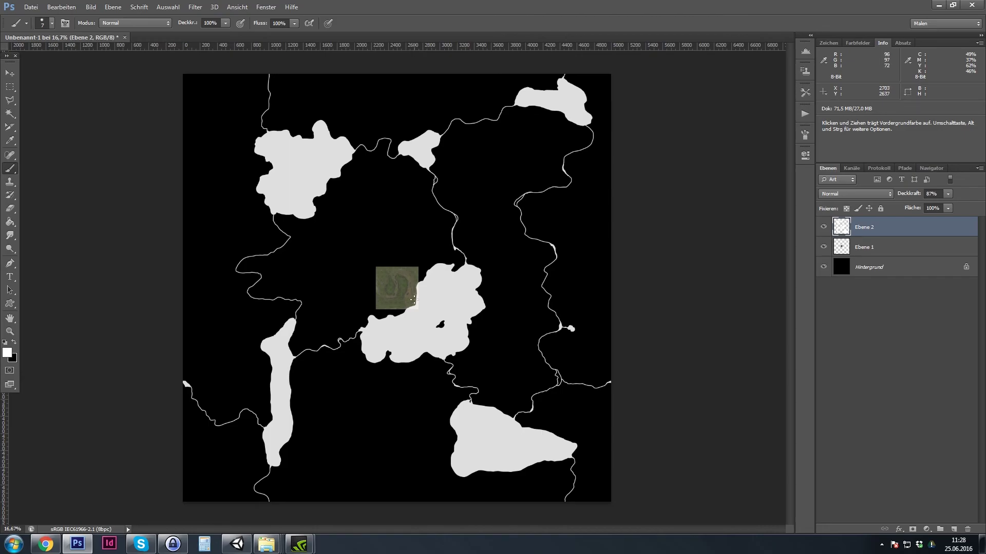
Switch to Unity, restore the Scene view from its maximized state and activate the Horizon[ON] object
key("space")
key("alt+Tab")
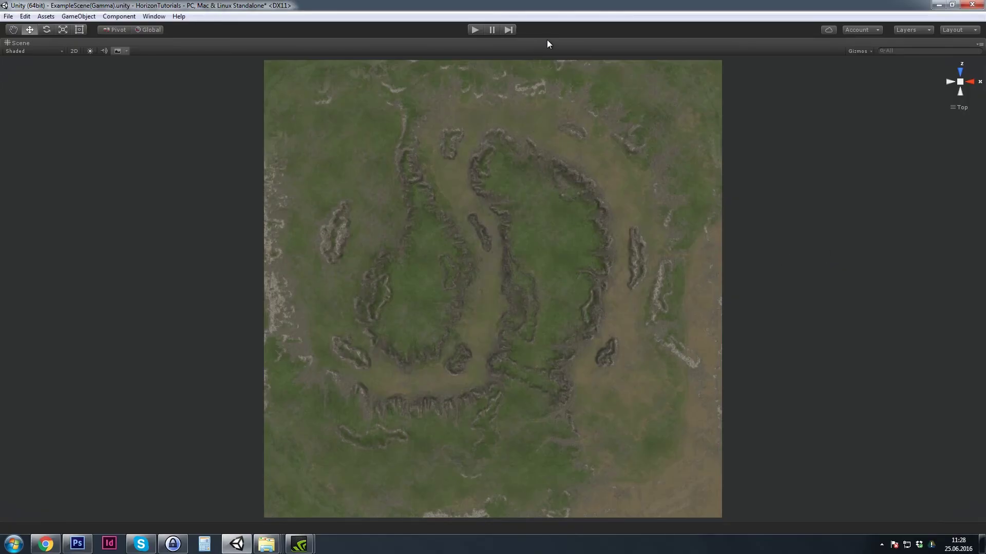
right_click(553, 42)
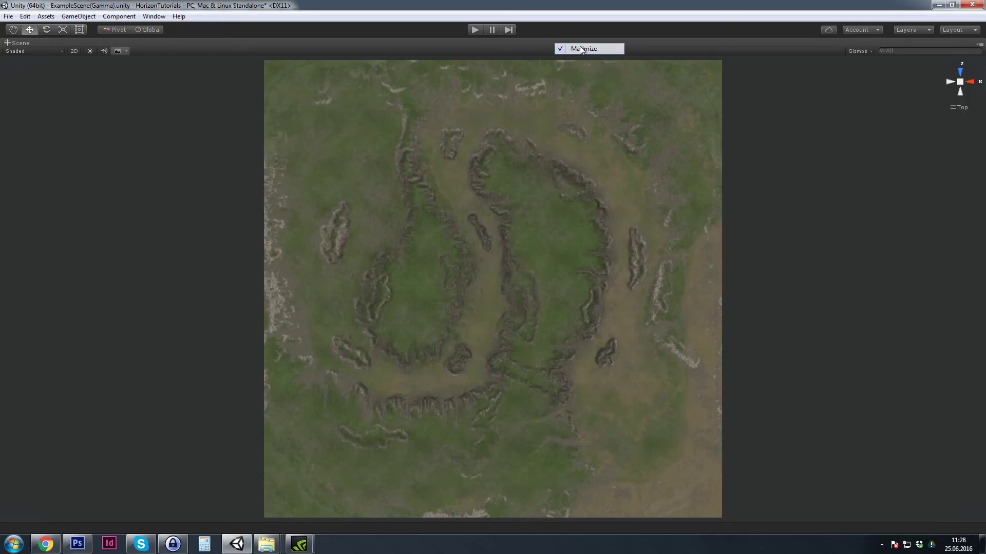
left_click(579, 48)
left_click(40, 126)
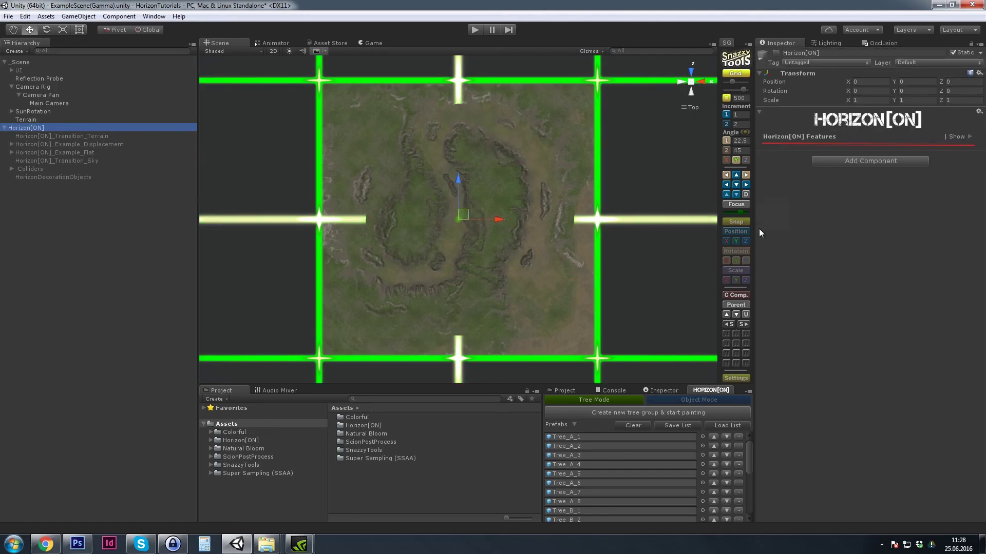
left_click(776, 53)
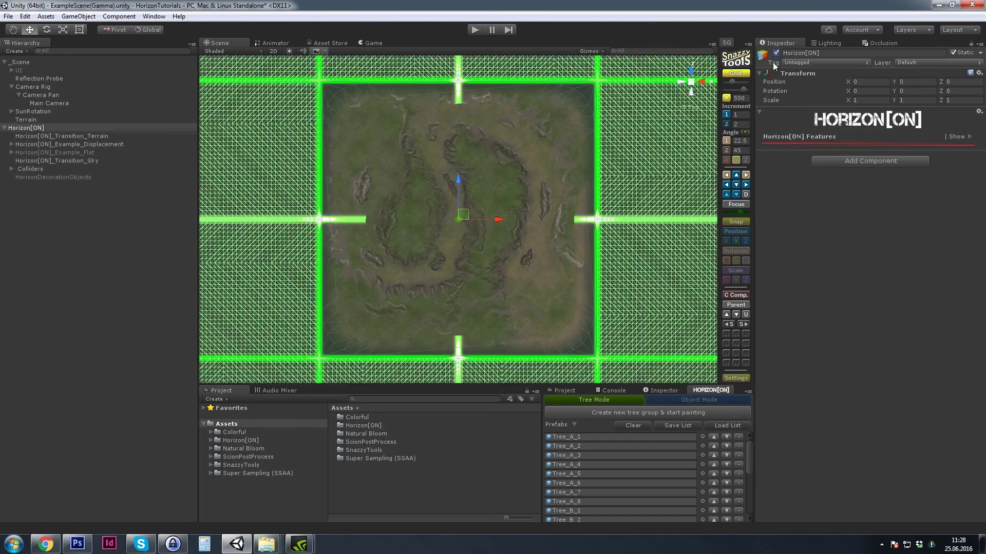
Examine the colormaps of Layer 1, Layer 2, Layer 3 and Layer 4 in the Horizon[ON] object's settings
left_click(59, 128)
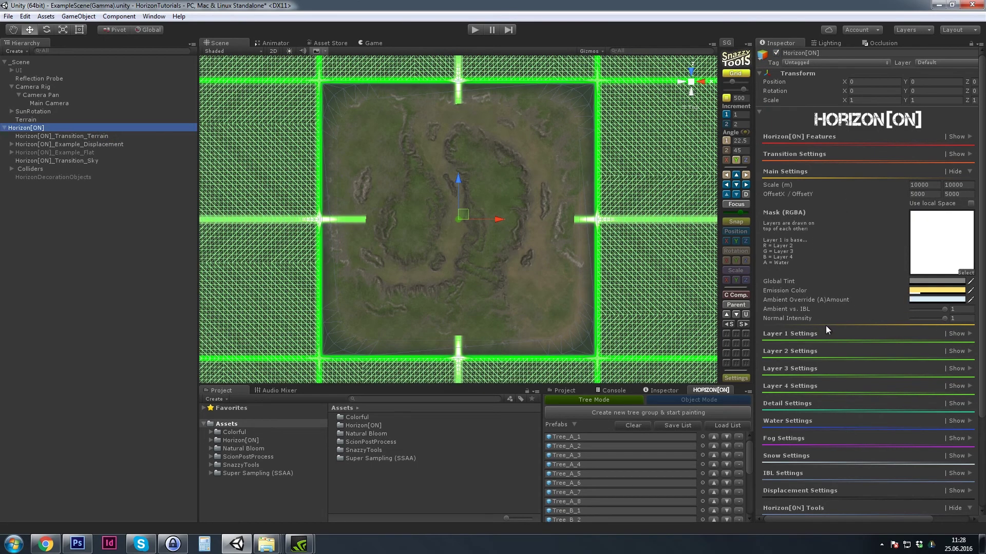
left_click(959, 334)
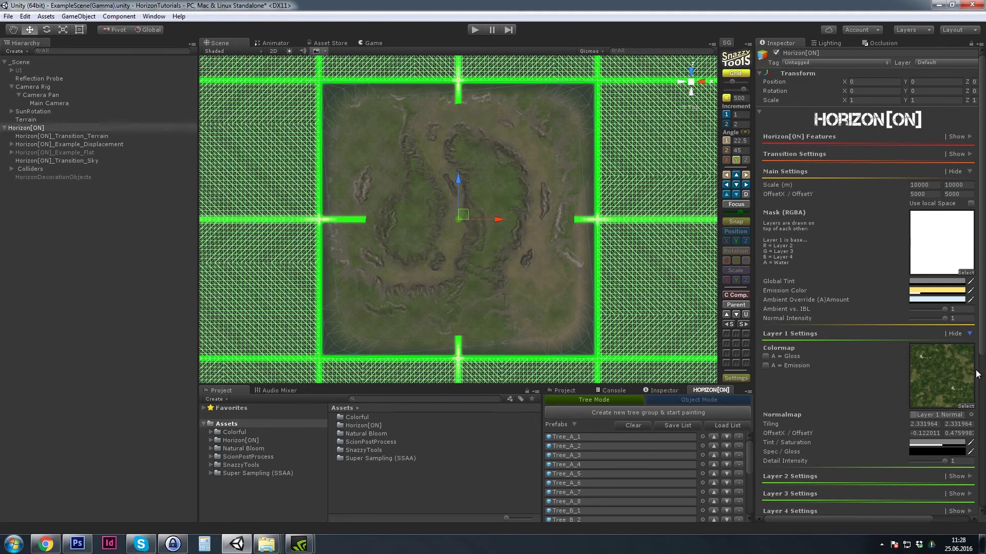
scroll(975, 359, "down", 5)
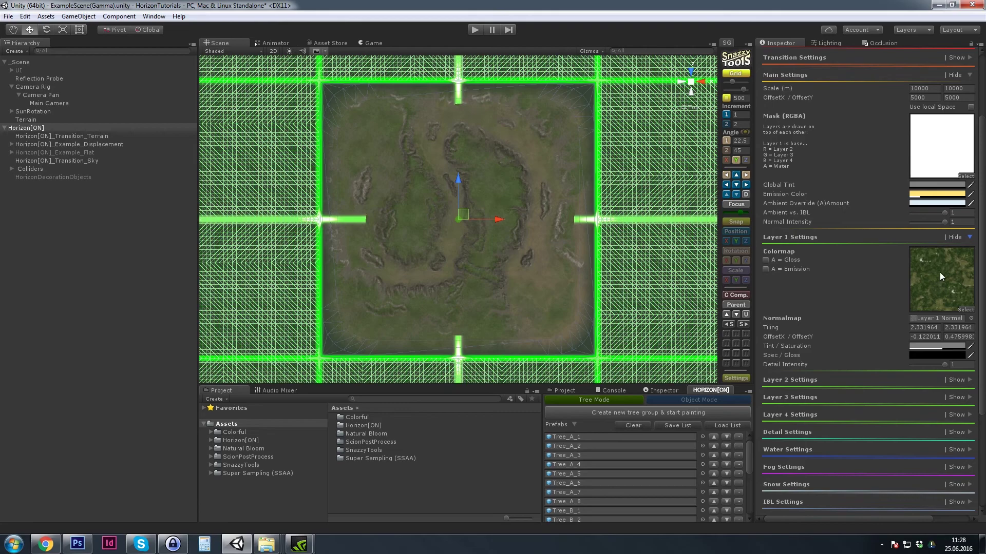
left_click(969, 237)
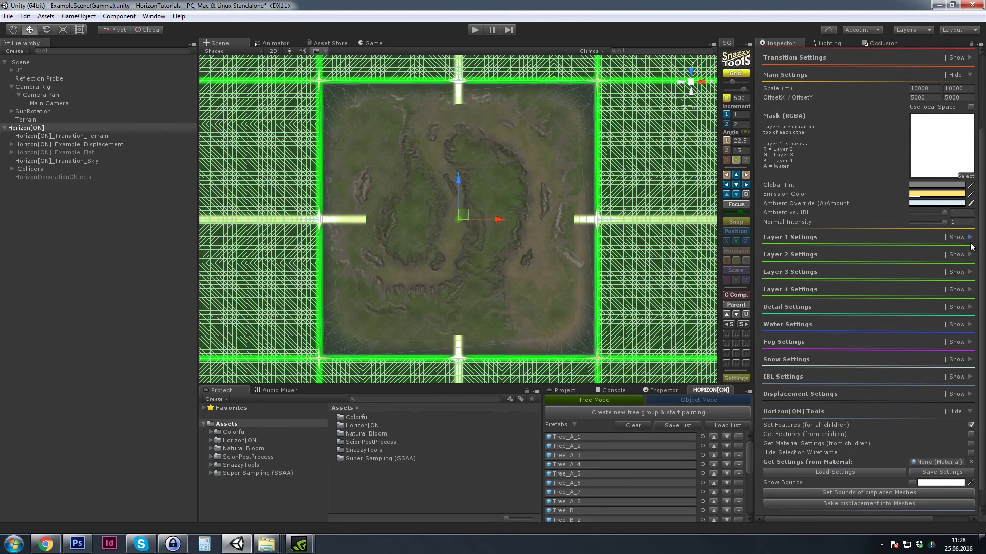
left_click(969, 255)
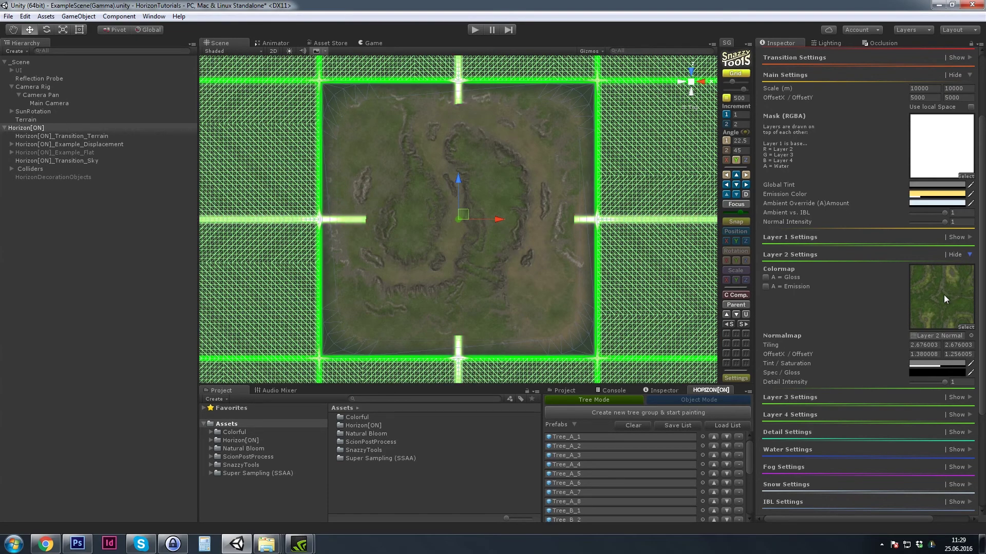
left_click(969, 255)
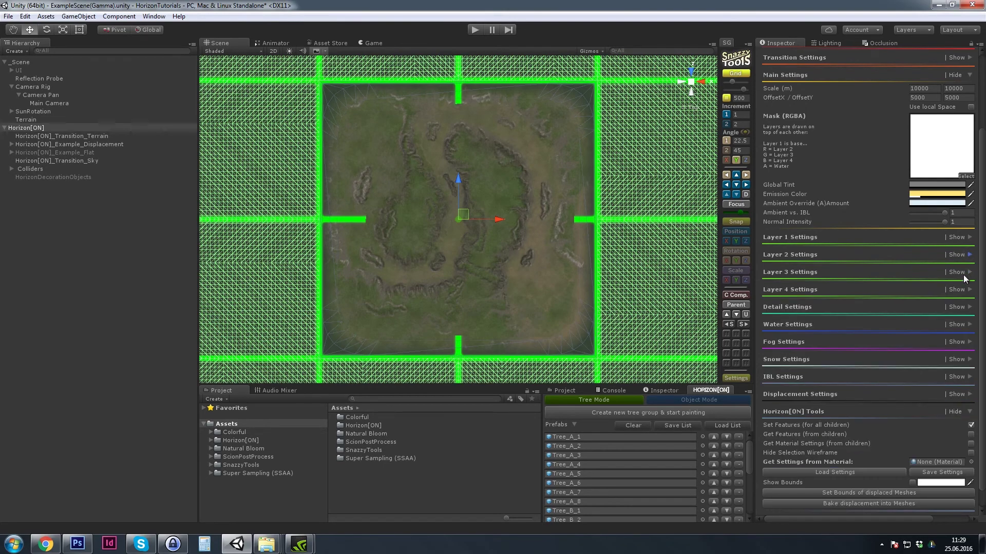
left_click(969, 272)
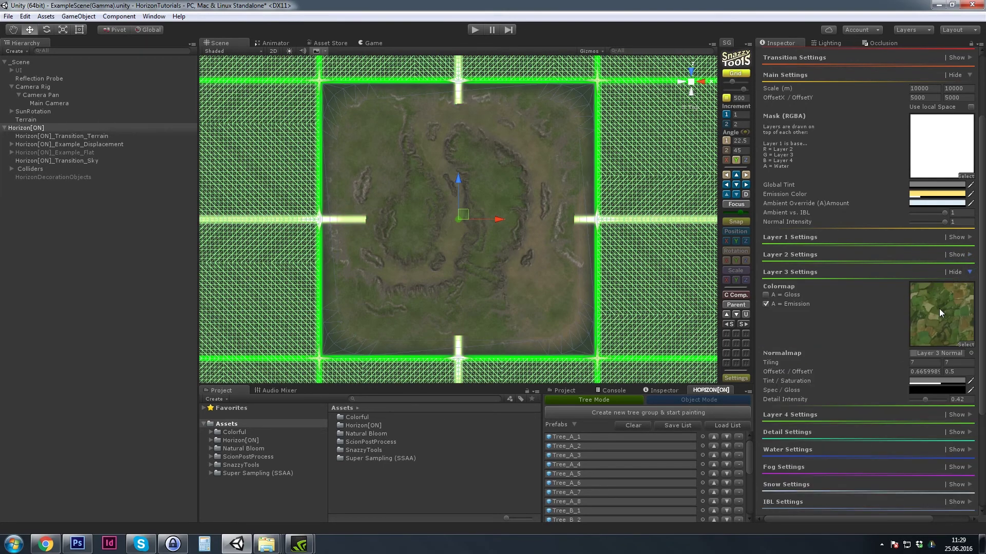
left_click(970, 272)
left_click(969, 289)
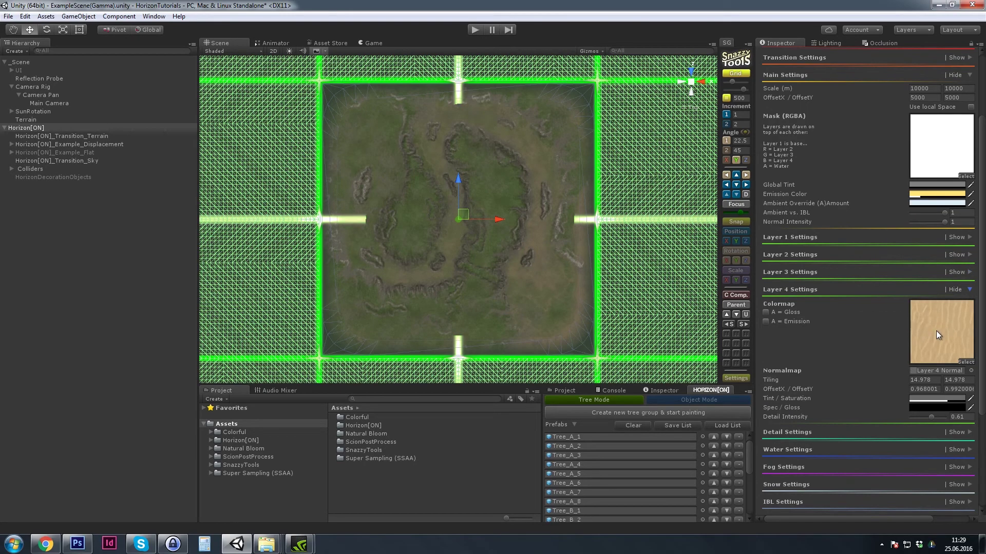
left_click(970, 290)
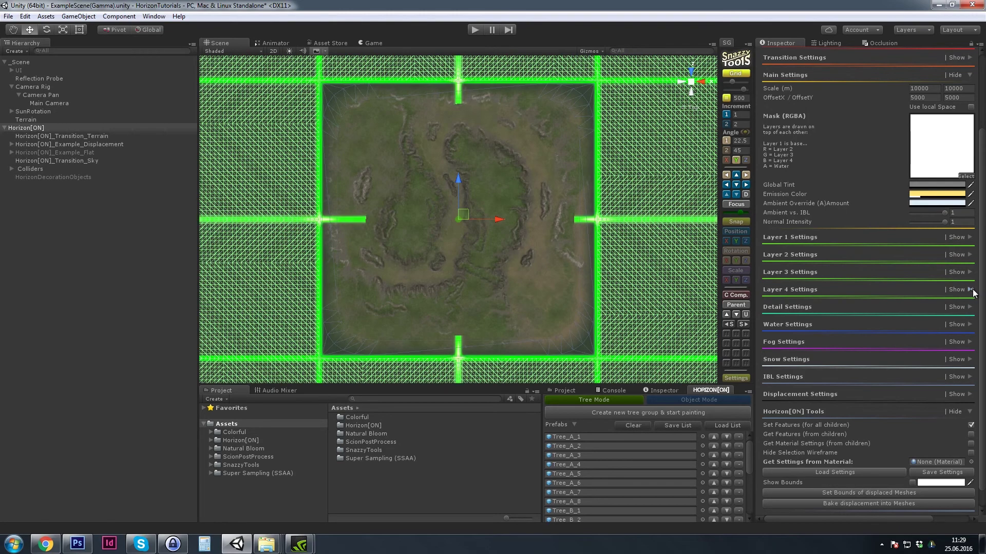
left_click(959, 291)
left_click(958, 291)
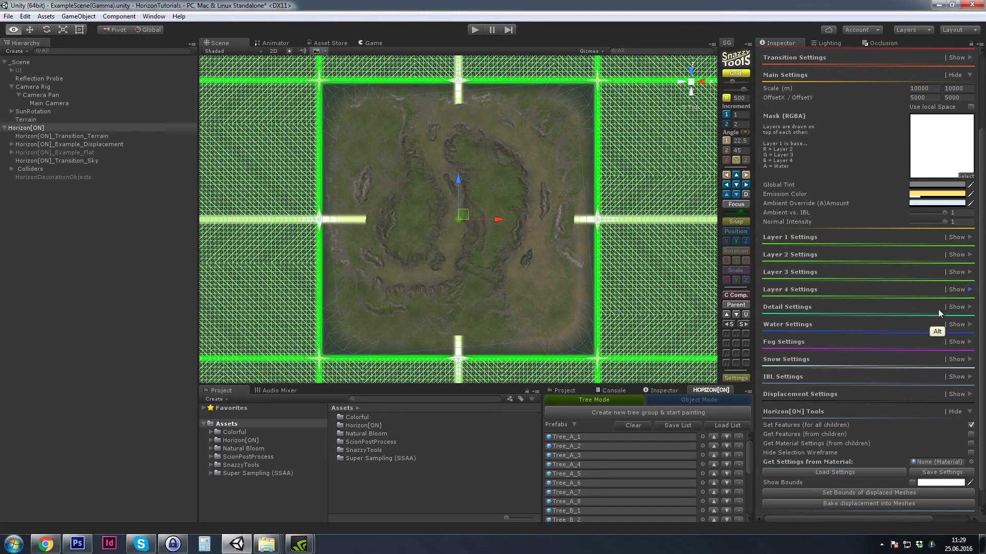
Switch to Photoshop, rename the painted layer Ebene 2 to Water and give it the blue (Blau) color label
key("alt+Tab")
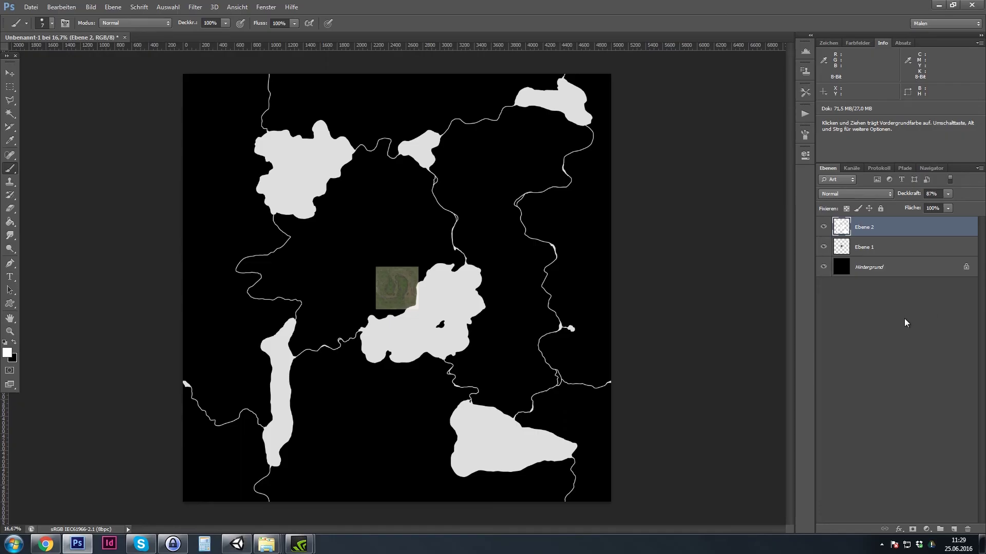
double_click(868, 229)
type("Water")
key("Return")
right_click(887, 231)
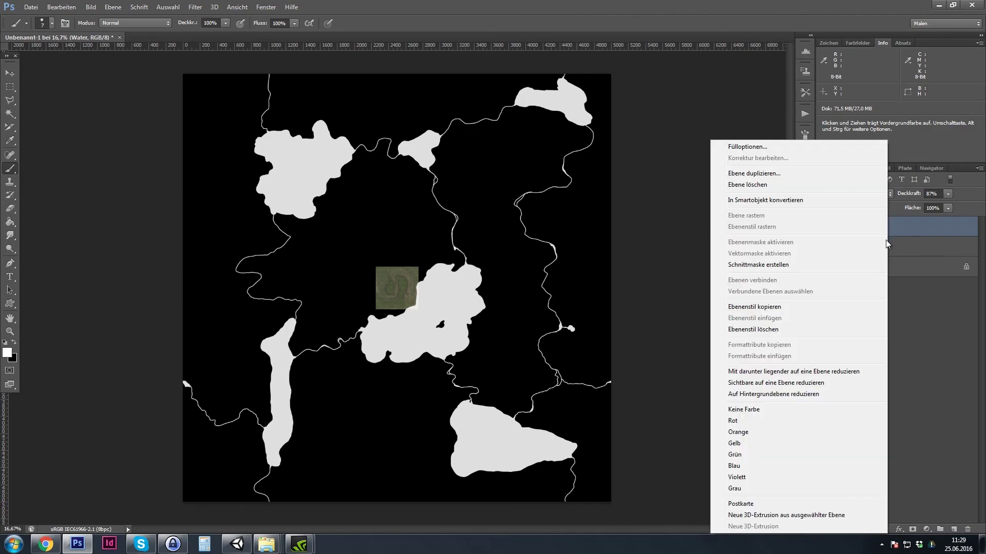
left_click(740, 469)
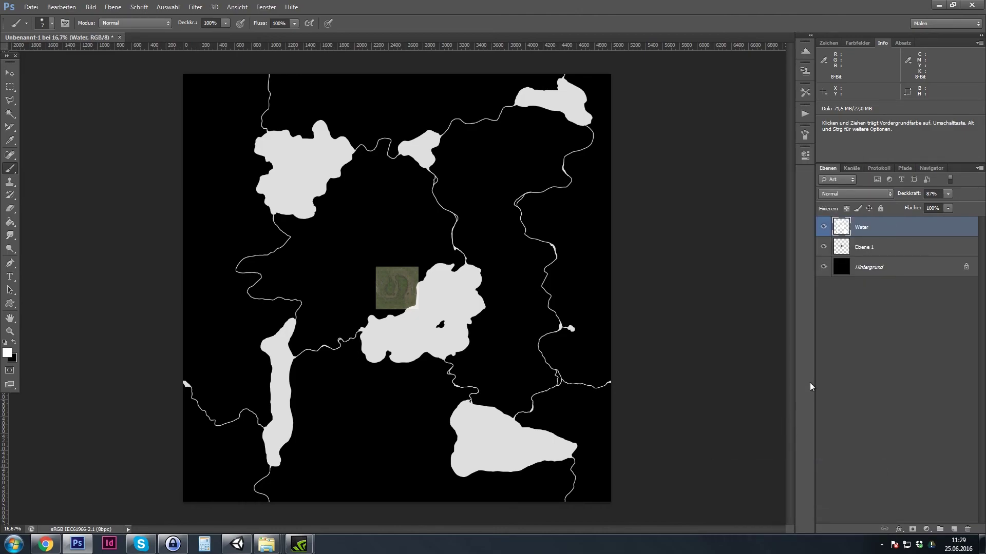
Duplicate the Water layer
right_click(888, 231)
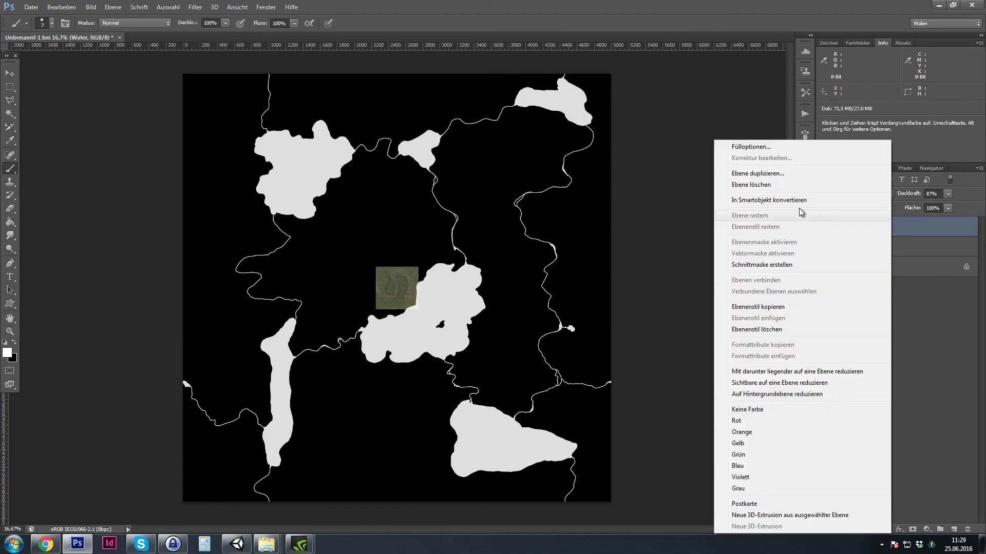
left_click(749, 174)
key("Return")
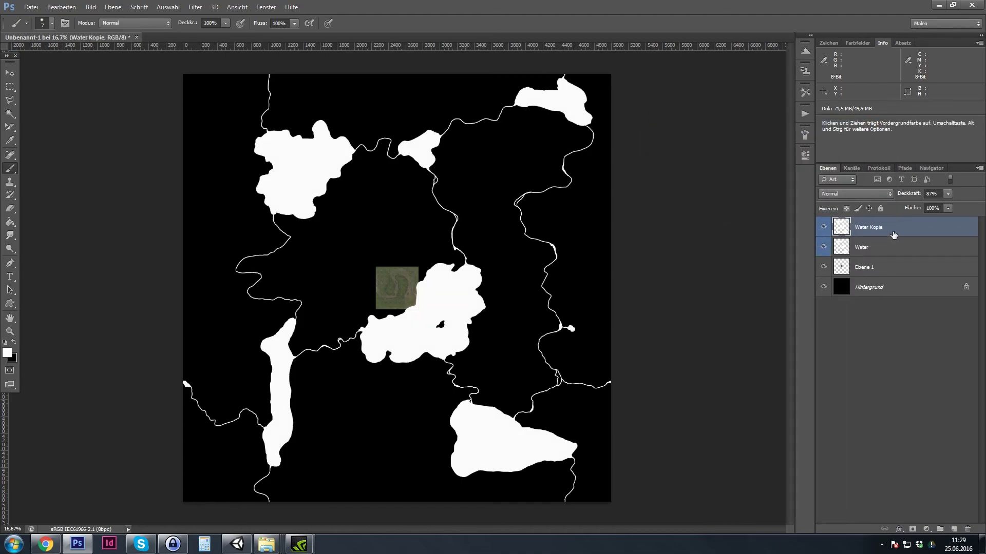
Apply a black color overlay (Farbüberlagerung) in Normal mode at 100% opacity to the duplicated Water layer
double_click(896, 230)
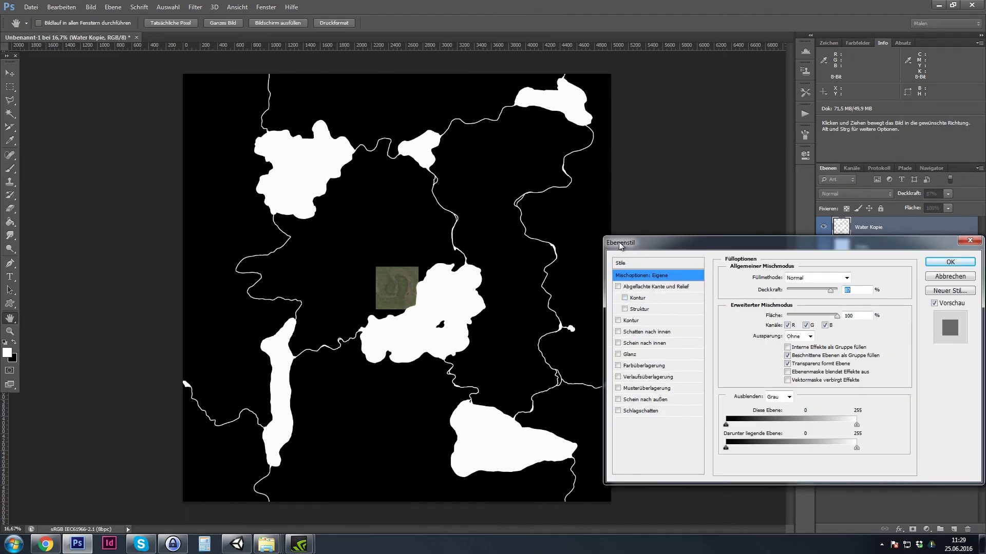
left_click(618, 365)
left_click(636, 366)
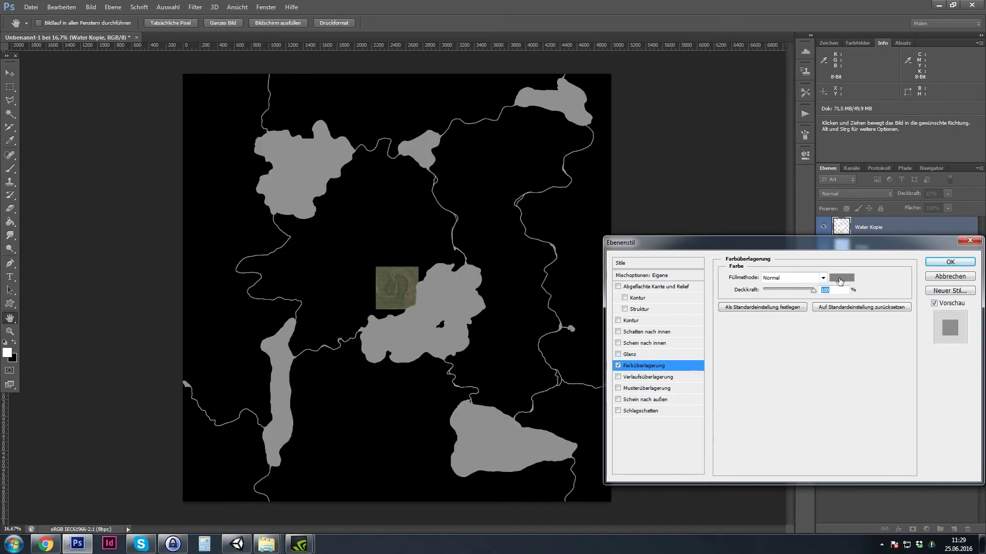
left_click(839, 282)
left_click(903, 234)
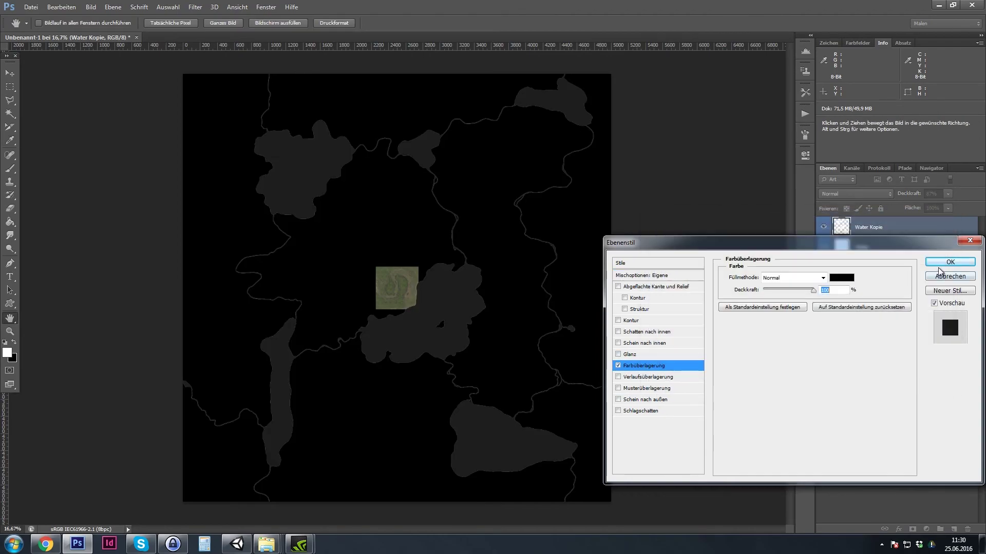
left_click(958, 262)
Hide the original Water layer and raise the duplicate's layer opacity to 100%
left_click(823, 266)
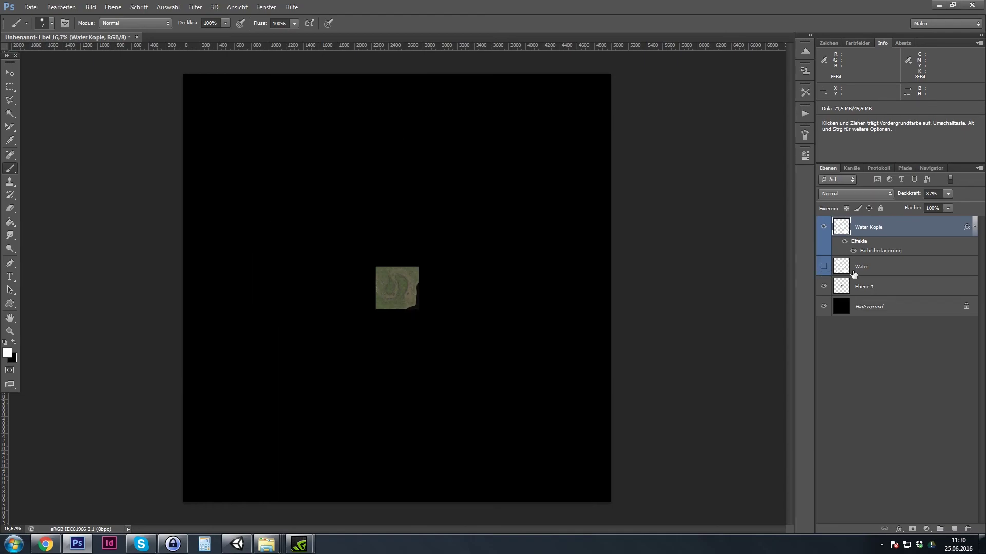
mouse_move(946, 194)
left_mouse_down()
mouse_move(942, 208)
mouse_move(957, 207)
left_mouse_up()
Add an outer glow (Schein nach außen) with a size of 68 px to the duplicated Water layer
double_click(913, 256)
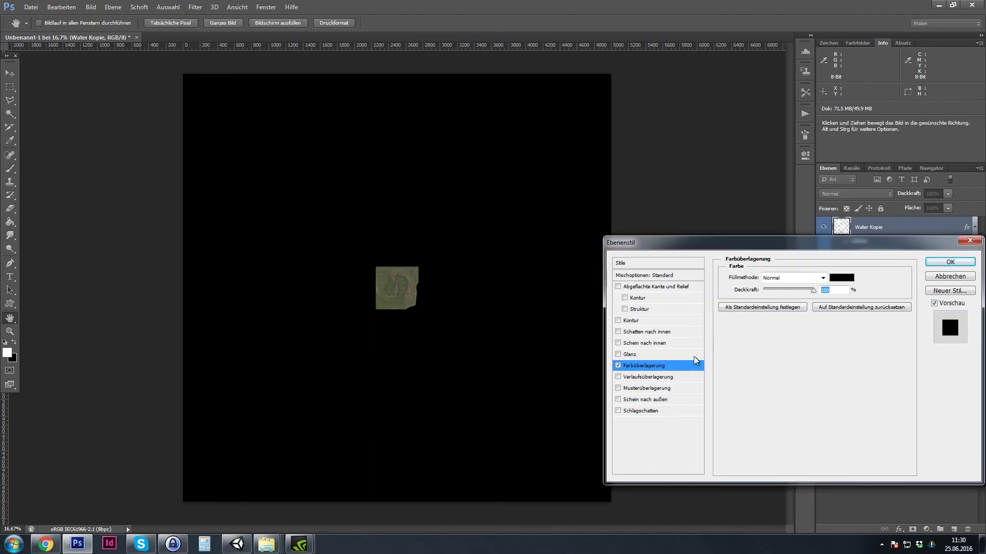
left_click(619, 400)
left_click(636, 402)
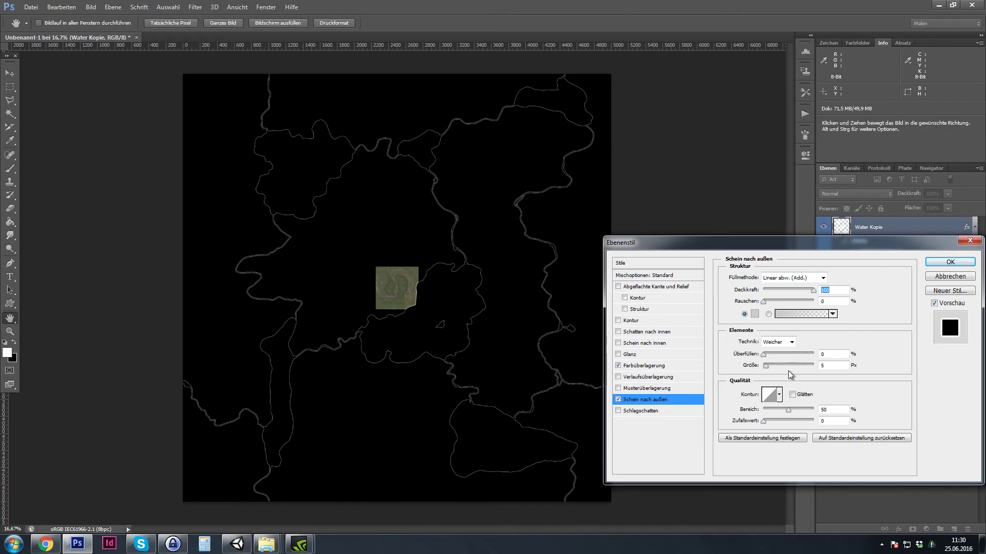
left_click_drag(767, 369, 780, 366)
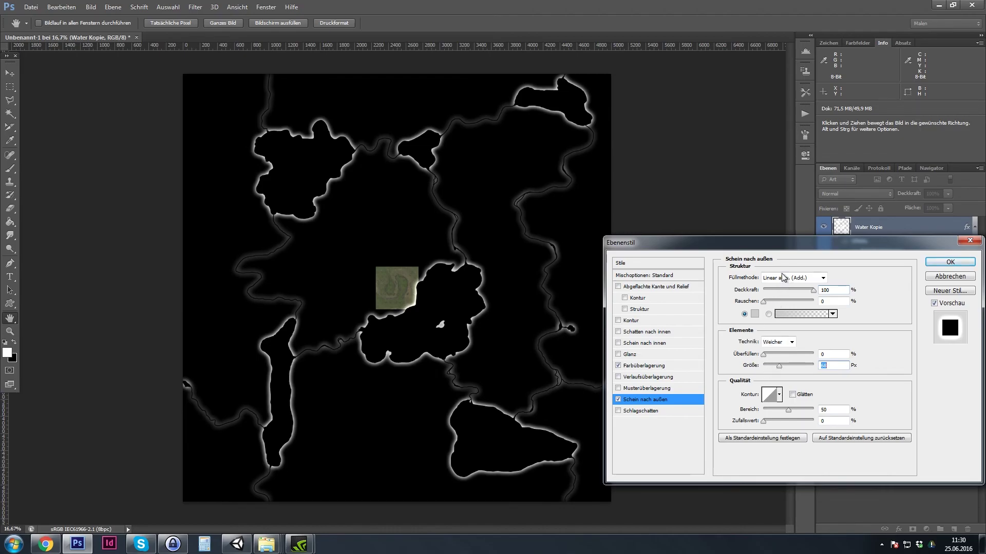
Set the outer glow's blend mode to Normal and its color to white (ffffff)
left_click(793, 279)
left_click(778, 289)
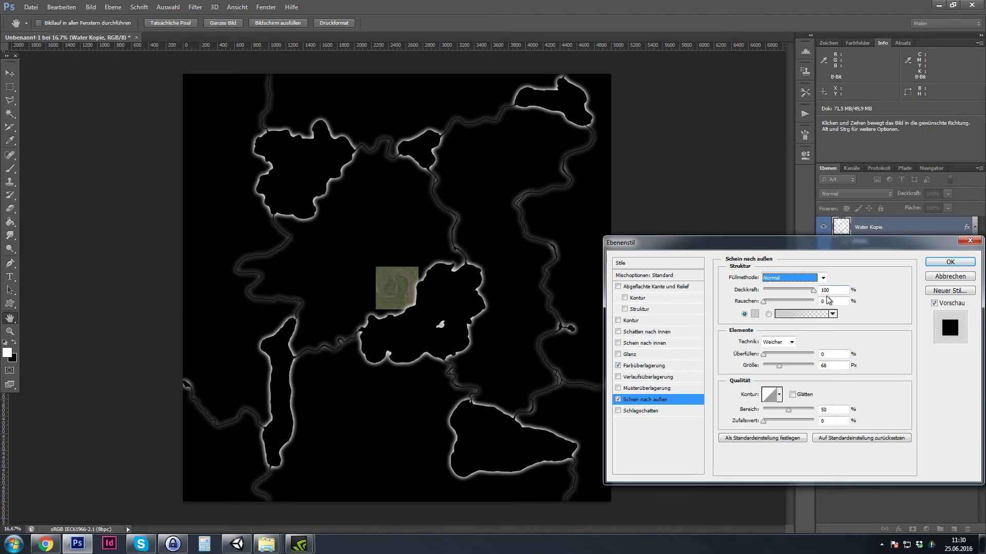
left_click(754, 313)
left_click(671, 241)
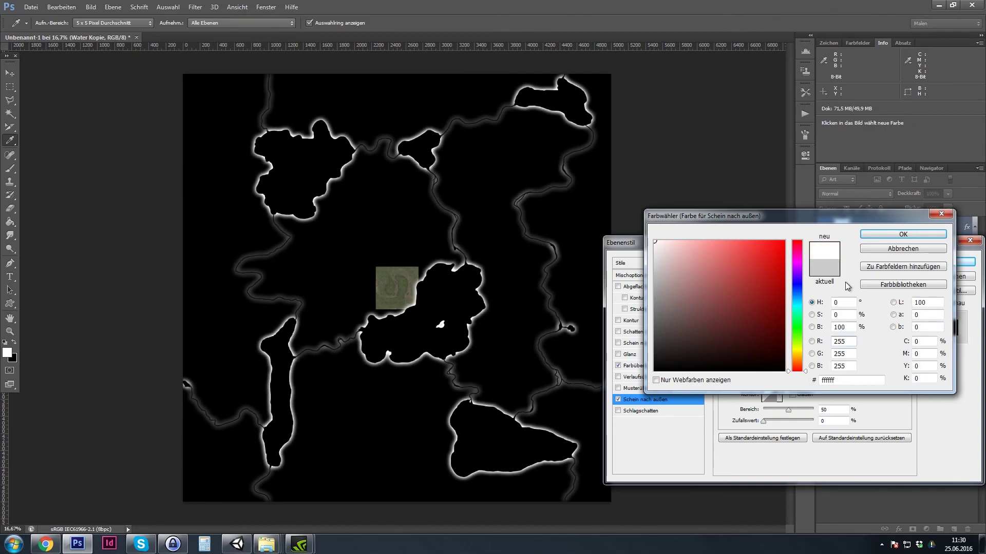
left_click(896, 234)
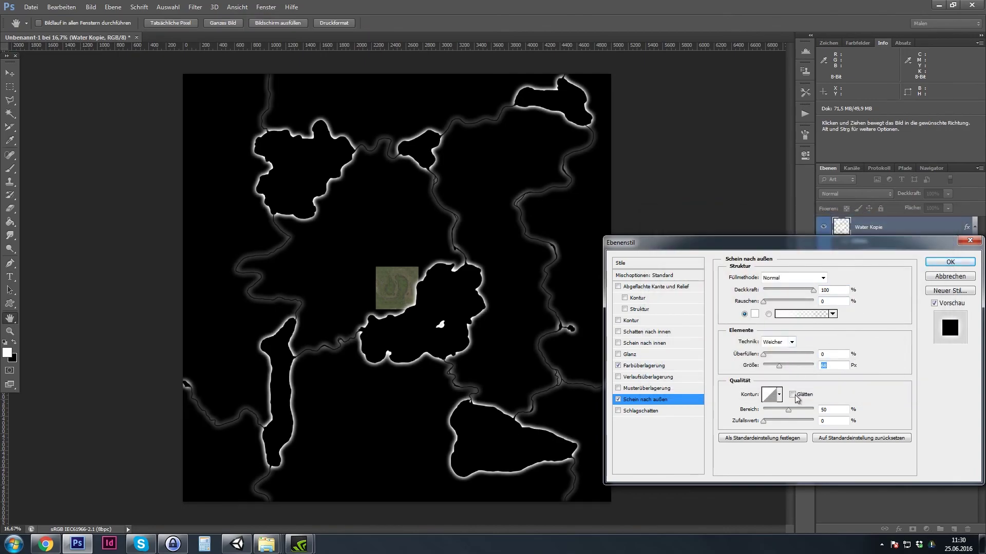
Set the outer glow's technique to Präzise and bend its linear contour into a custom concave curve through about input 86%, output 63%
left_click(777, 342)
left_click(769, 361)
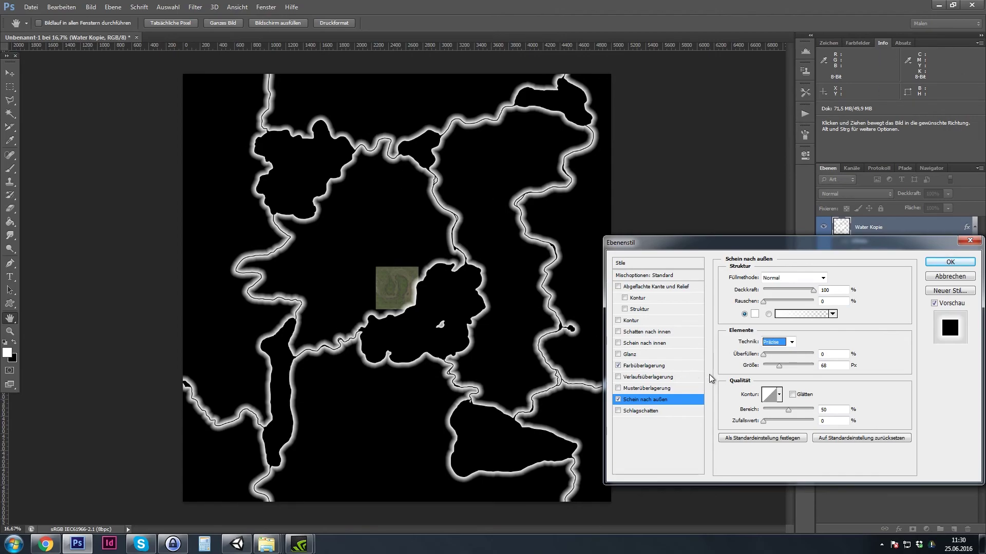
left_click(774, 400)
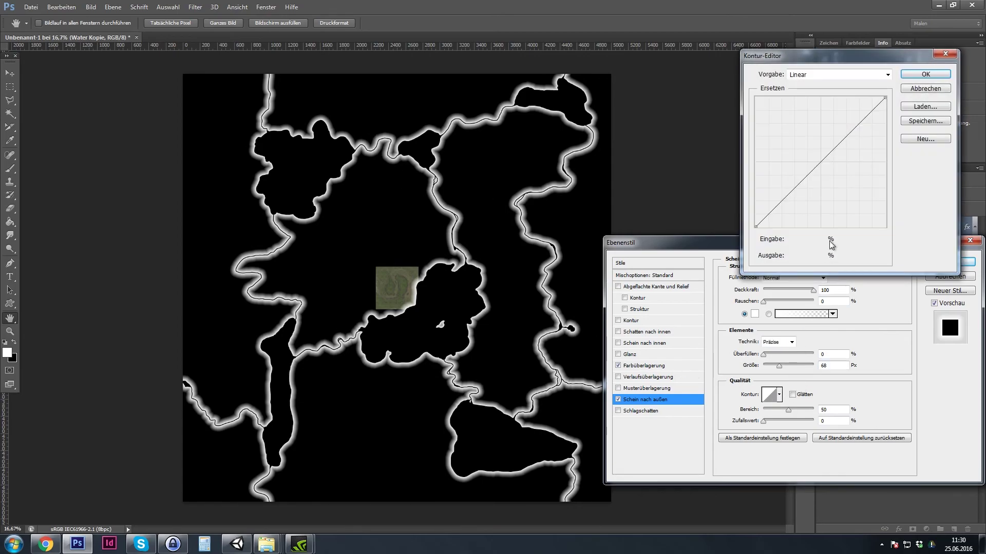
left_click_drag(847, 138, 858, 147)
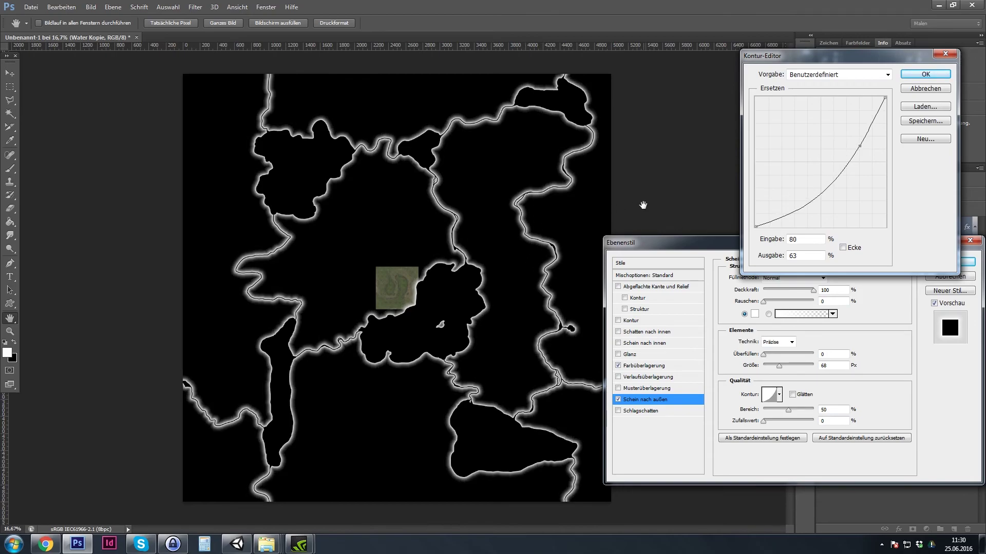
left_click_drag(859, 146, 866, 145)
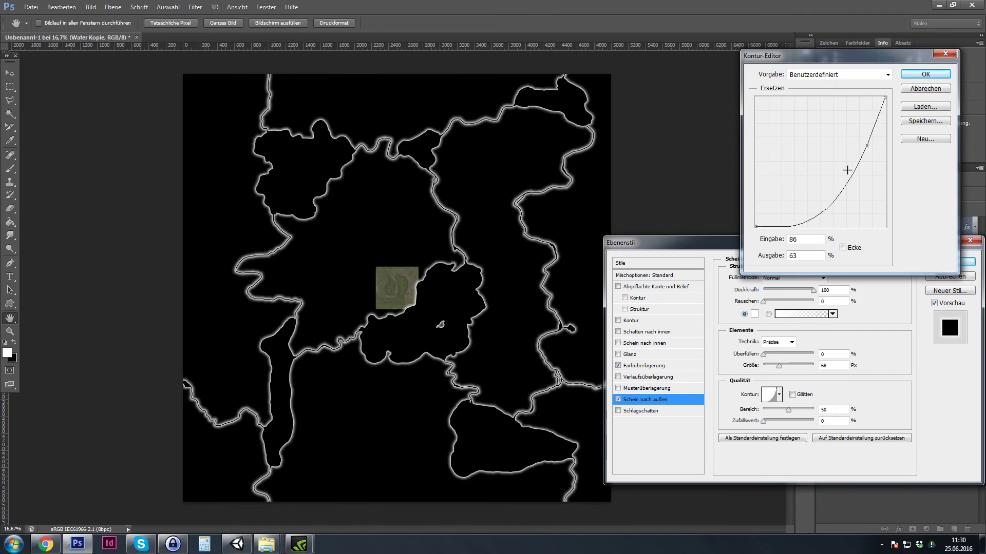
left_click(926, 75)
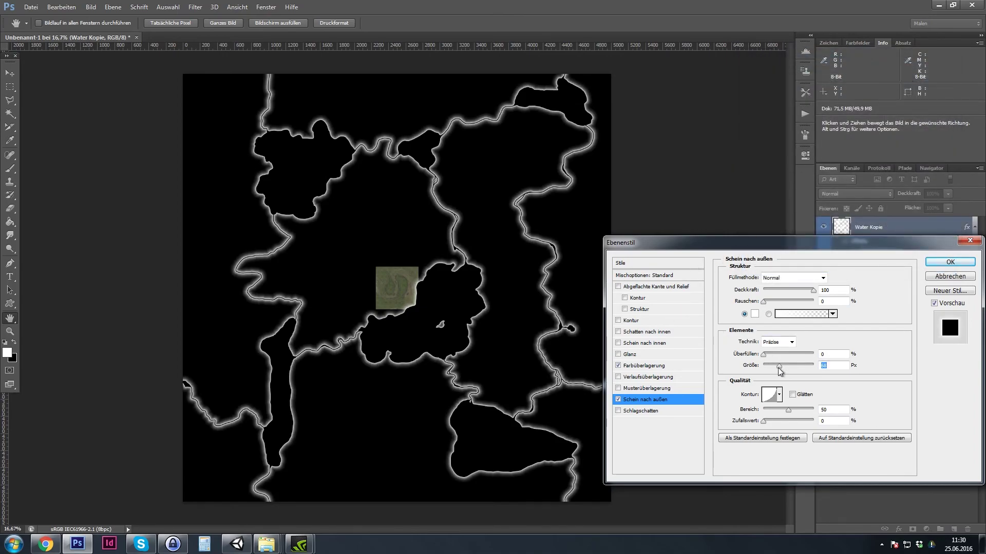
Set the outer glow's noise (Rauschen) to 48% and its size to 62 px
left_click_drag(782, 367, 780, 368)
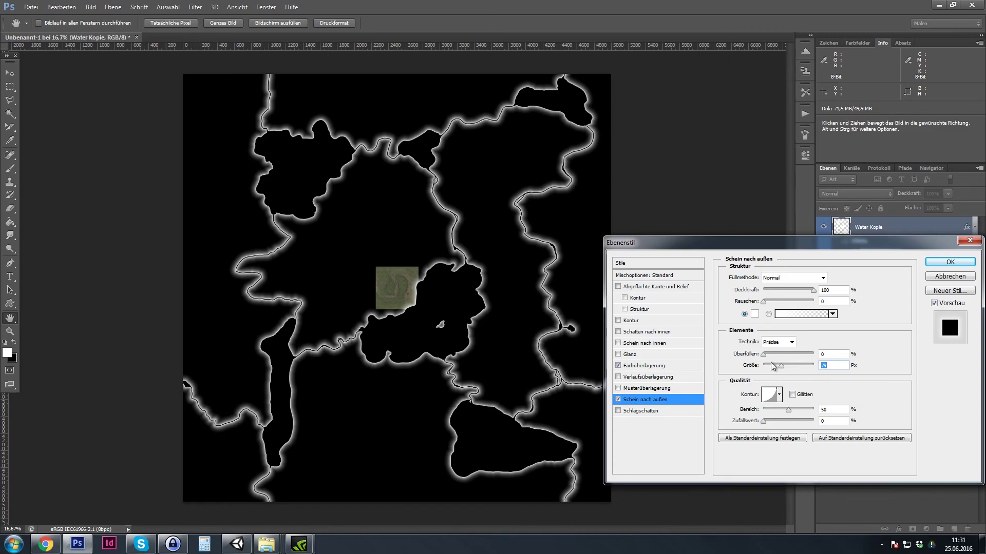
key("ctrl+plus")
key("ctrl+plus")
key("ctrl+plus")
key("ctrl+plus")
key("ctrl+plus")
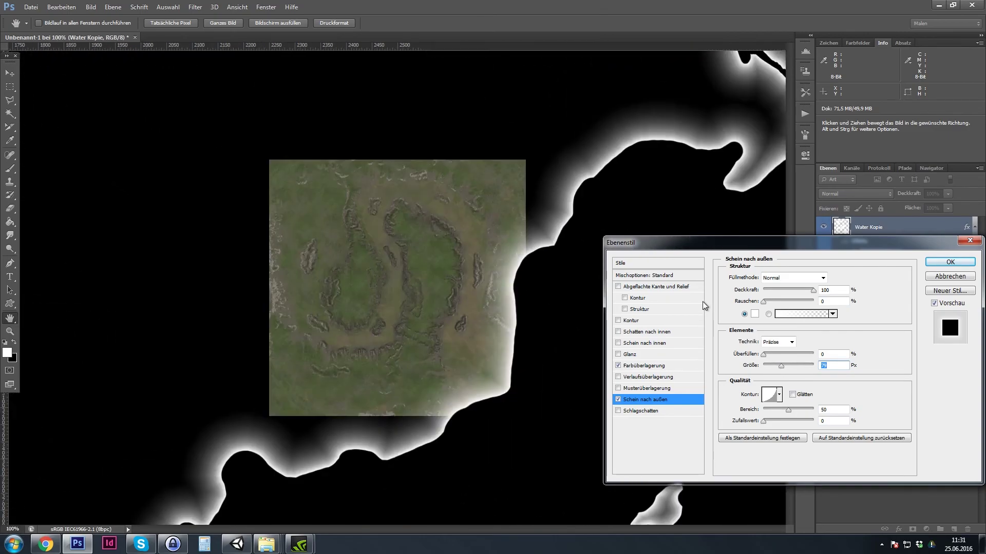
left_click_drag(765, 303, 784, 307)
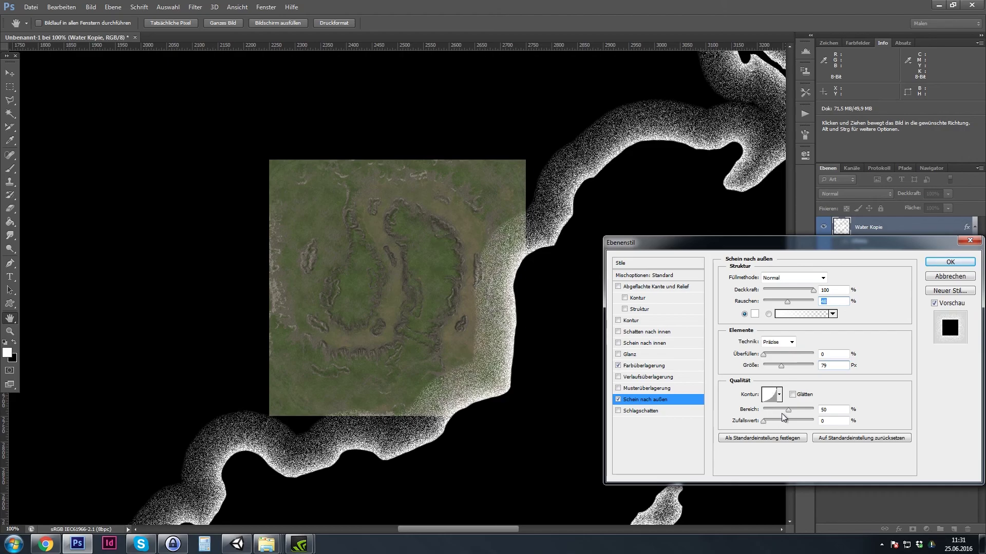
left_click_drag(781, 366, 774, 367)
Flatten the low end of the outer glow's contour at input 32%, output 3%, and apply the glow at 52% opacity
left_click(771, 395)
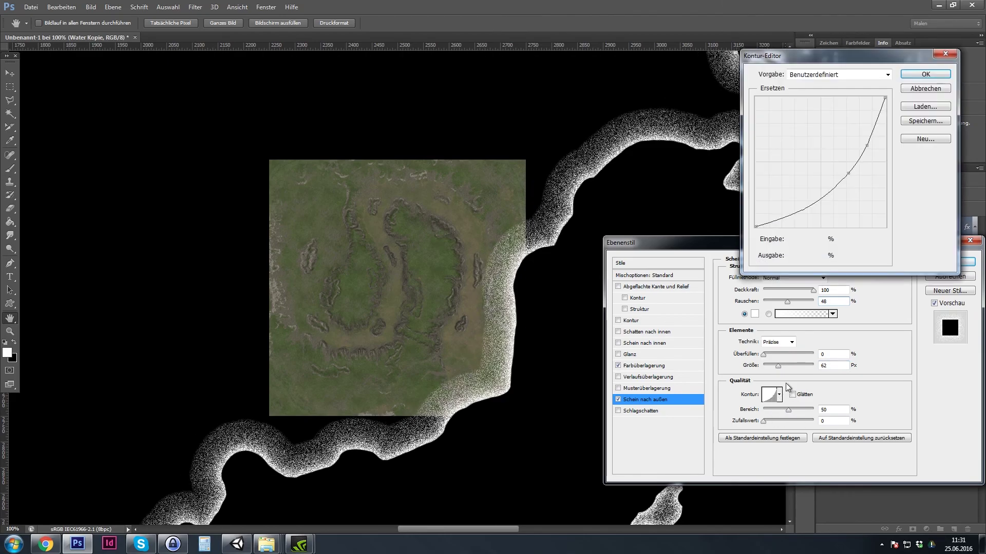
left_click(789, 220)
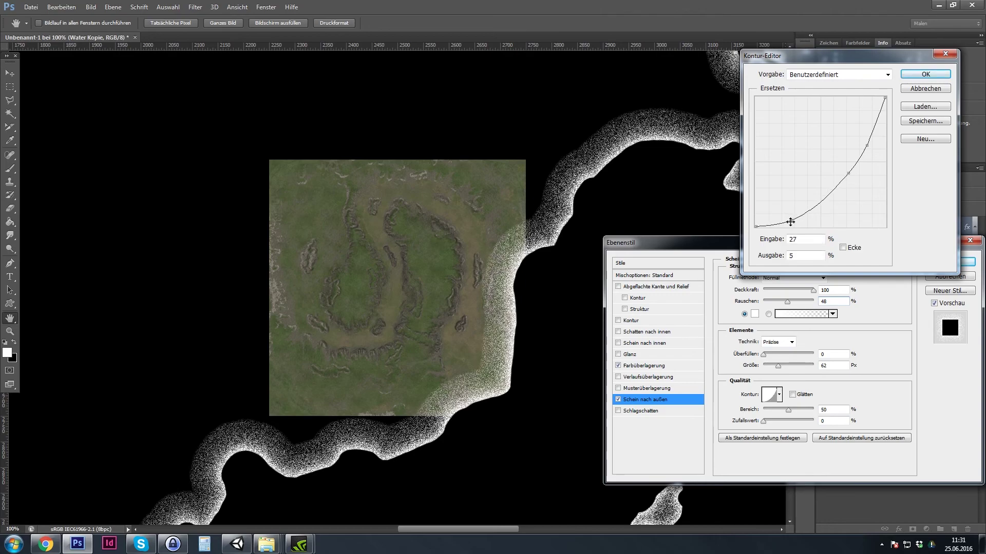
left_click_drag(847, 173, 850, 176)
left_click_drag(795, 220, 798, 224)
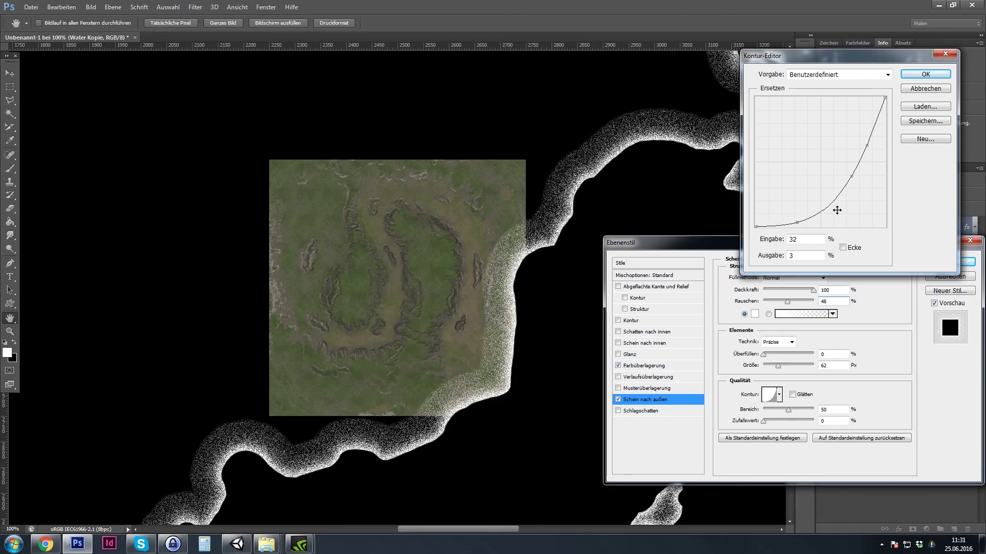
left_click(925, 74)
left_click_drag(813, 290, 795, 295)
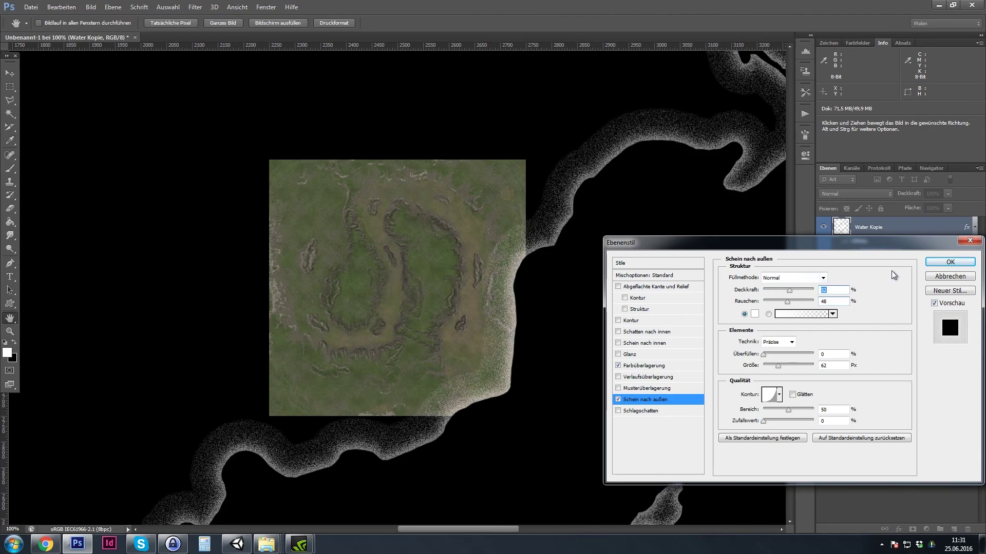
left_click(948, 264)
Duplicate the Water Kopie layer under the name Water Kopie 2
right_click(896, 231)
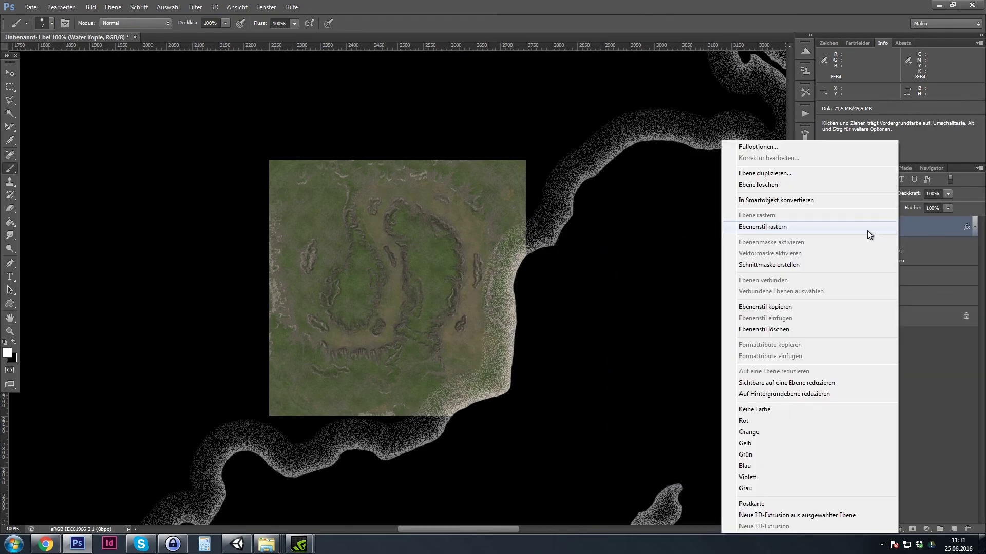
left_click(782, 174)
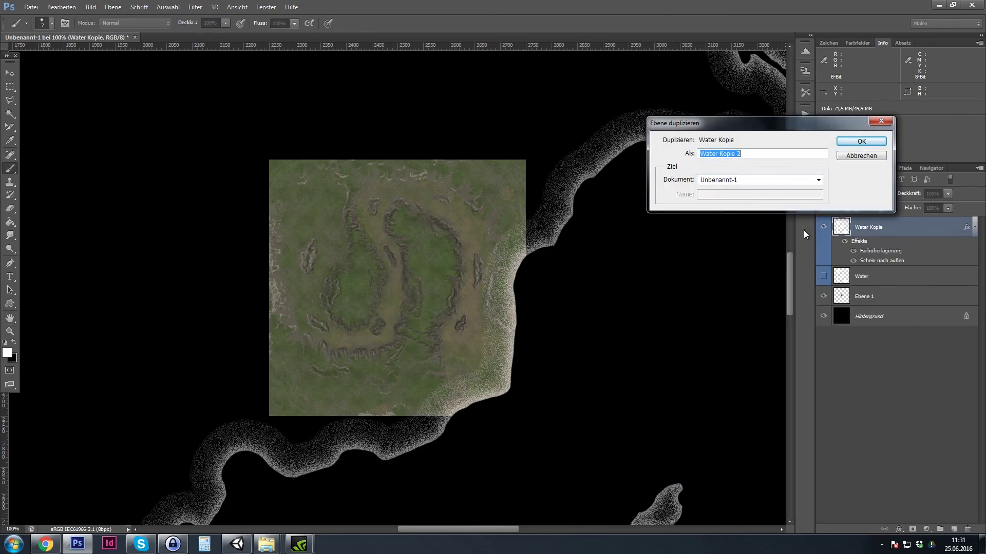
key("Return")
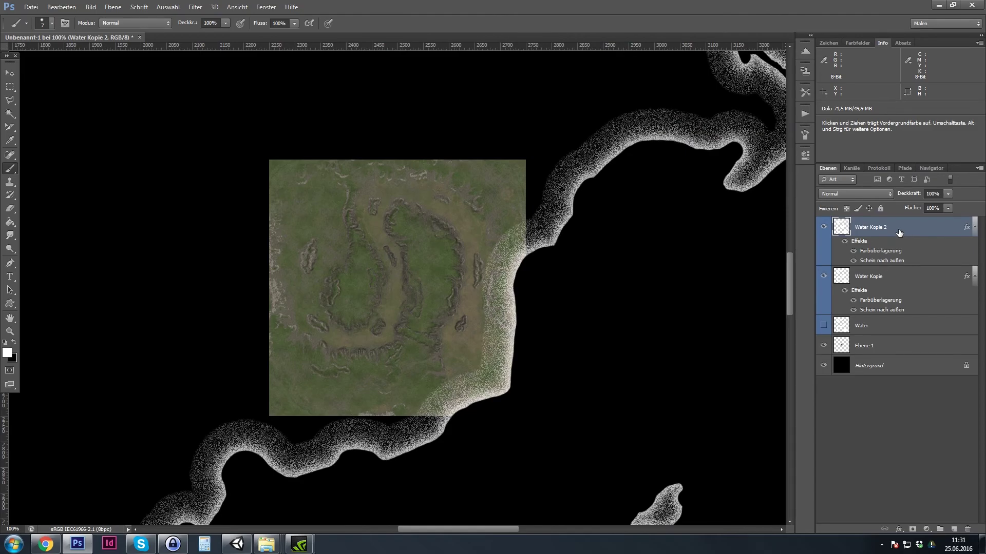
Set the outer glow of Water Kopie 2 to 0% noise, 100% opacity and a size of about 54 px
double_click(879, 257)
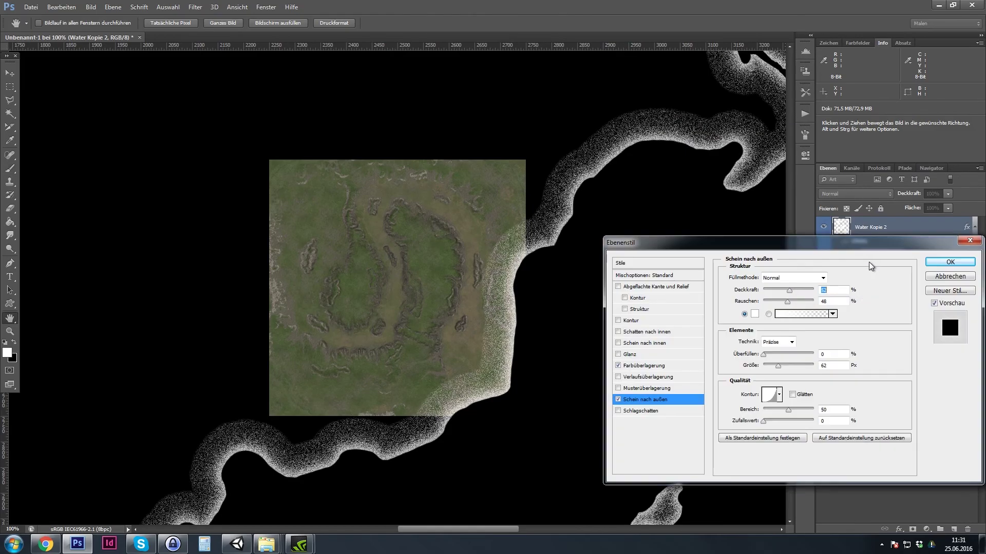
left_click_drag(784, 298, 764, 300)
left_click_drag(777, 367, 772, 366)
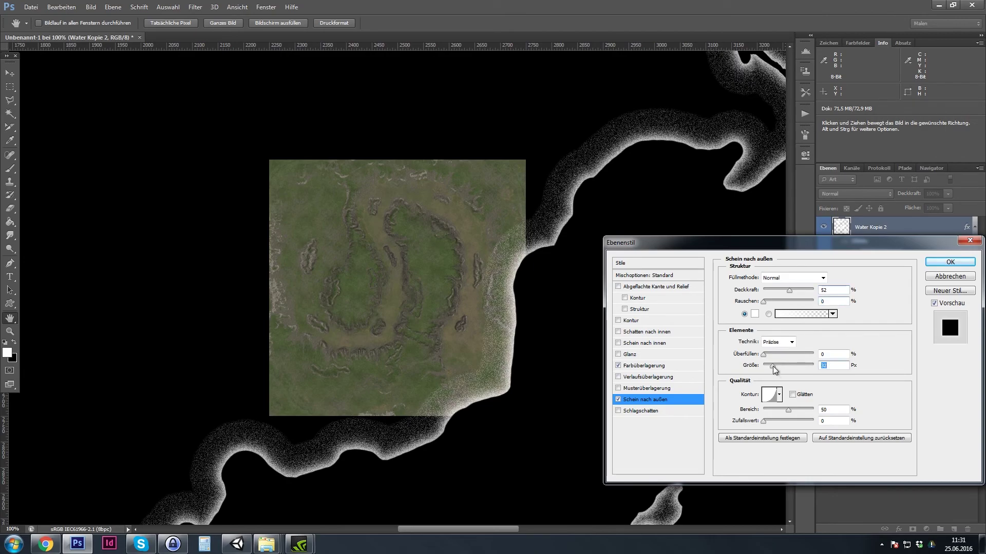
left_click_drag(789, 291, 813, 291)
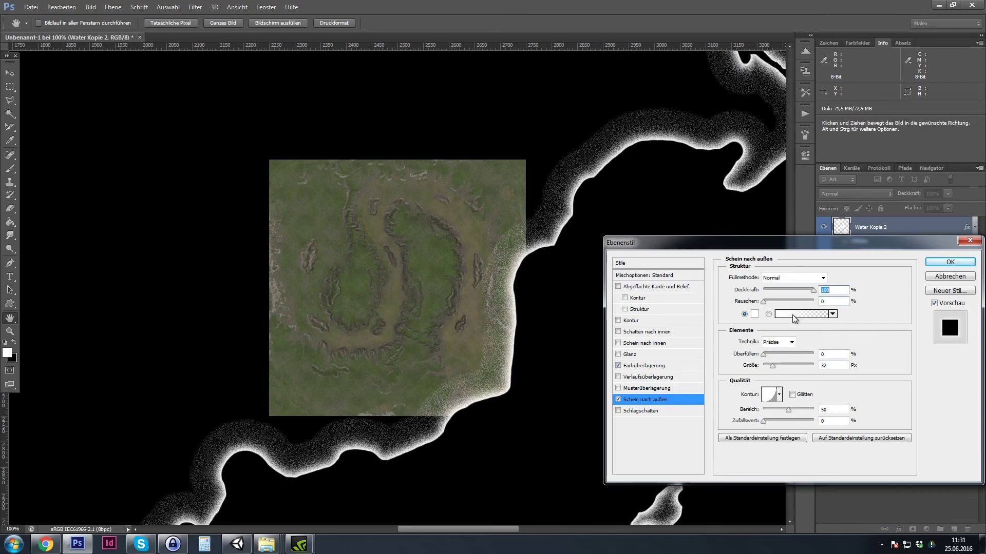
left_click_drag(774, 365, 777, 367)
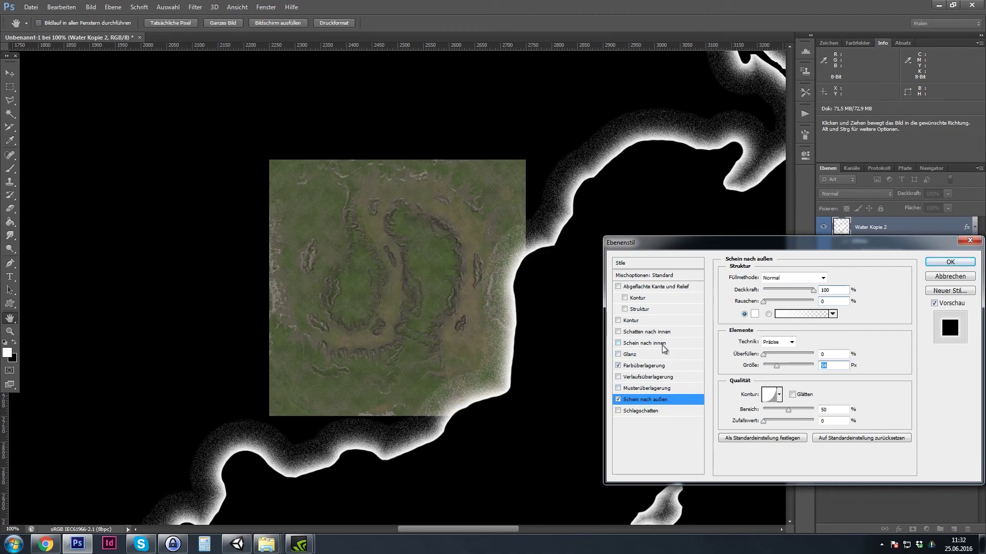
Add a white inner glow (Schein nach innen) to Water Kopie 2 in Normal mode at 100% opacity, with a size of 43 px
left_click(618, 343)
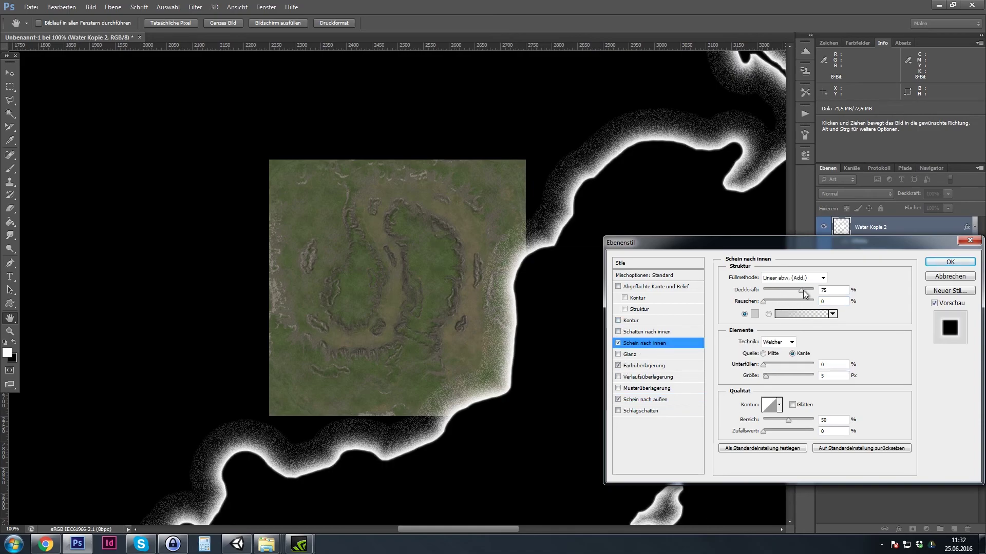
left_click(780, 277)
left_click(768, 286)
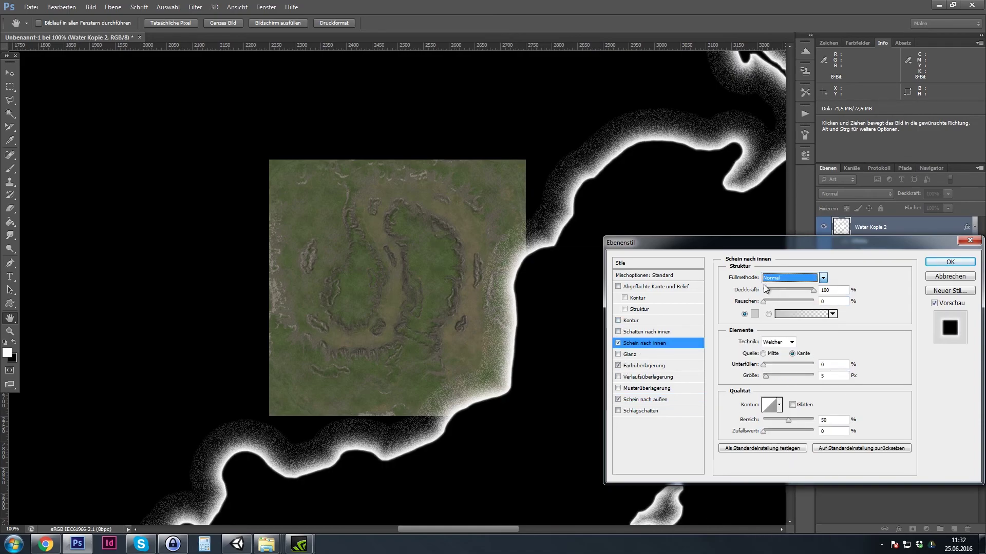
left_click(754, 314)
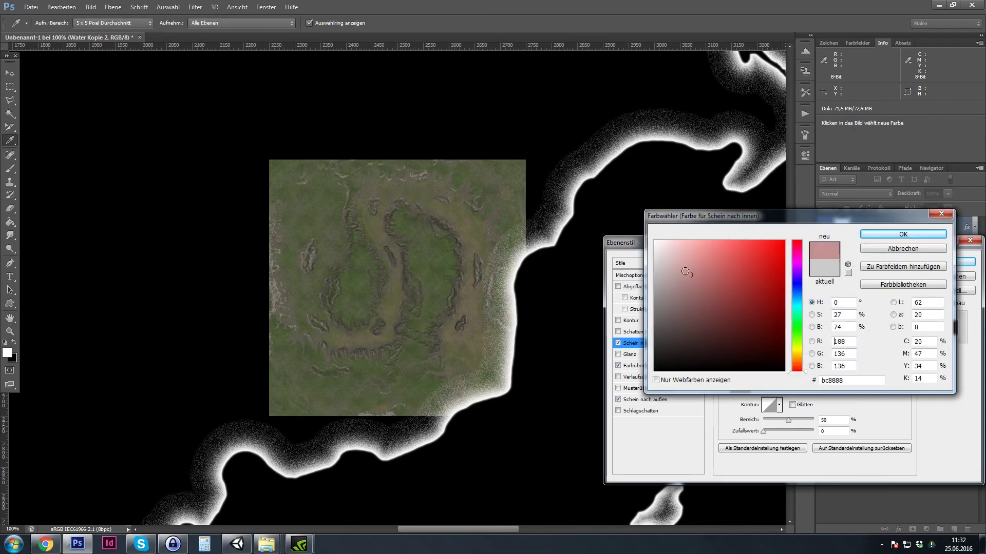
left_click(903, 234)
left_click_drag(766, 377, 772, 378)
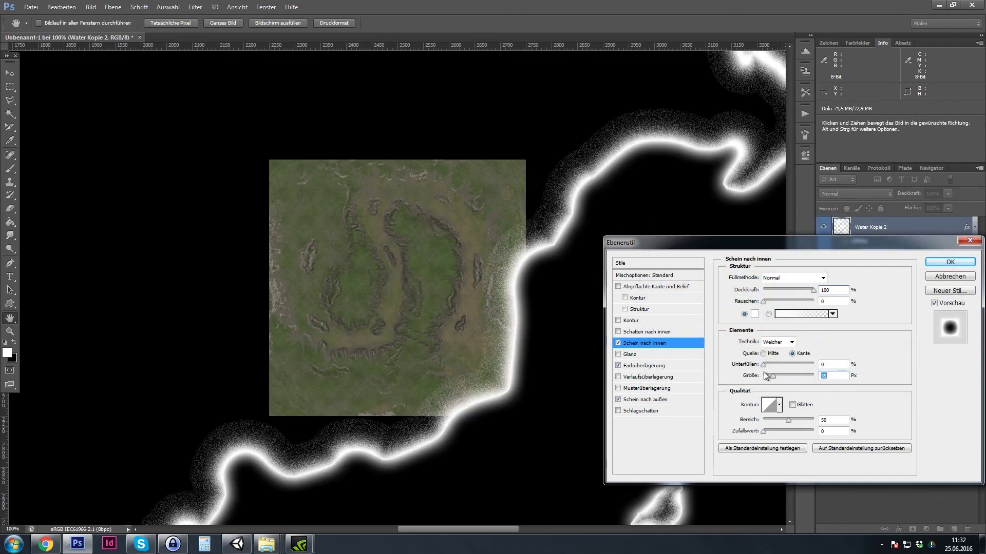
Shape the inner glow's contour into a custom S-curve with an upper point at input 90%, output 96%
left_click(770, 405)
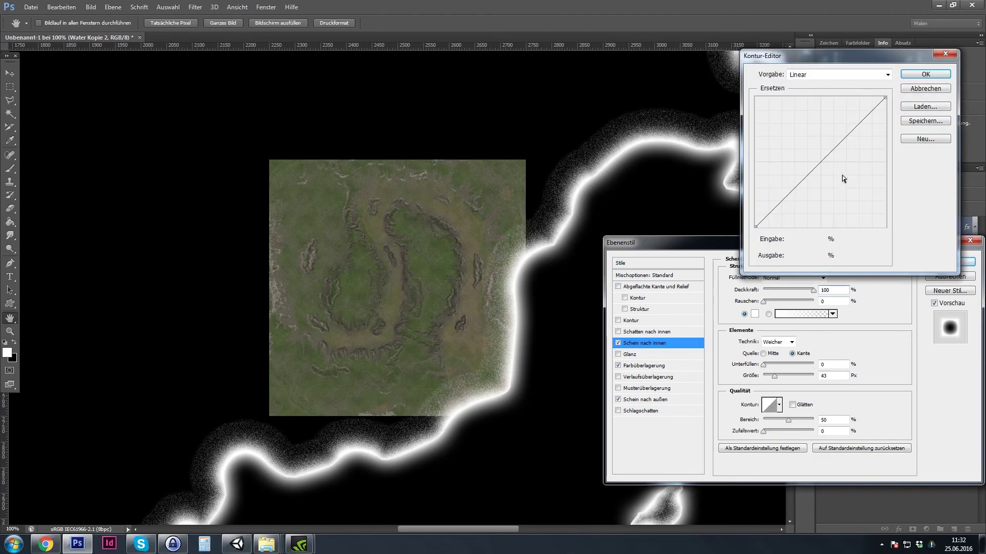
left_click_drag(853, 136, 862, 136)
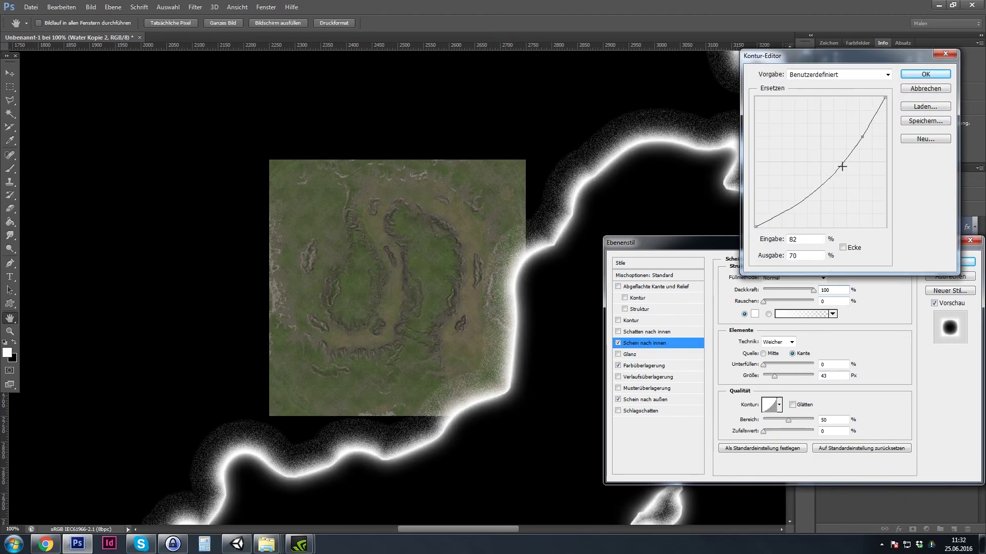
left_click_drag(805, 194, 801, 191)
left_click_drag(864, 137, 872, 103)
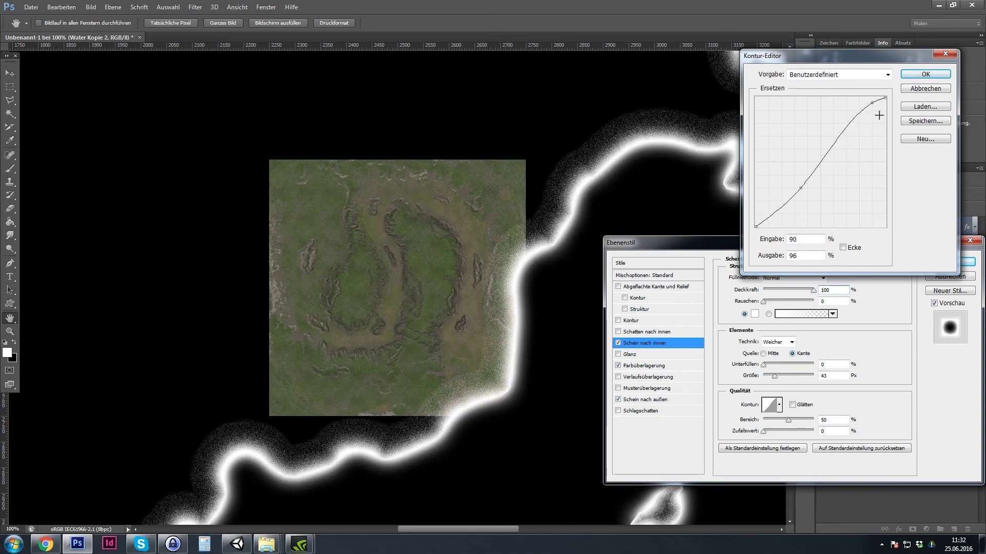
left_click(924, 74)
Set the inner glow's technique to Präzise and its size to about 32 px, and apply the layer style
left_click_drag(774, 376, 776, 377)
left_click(778, 342)
left_click(775, 354)
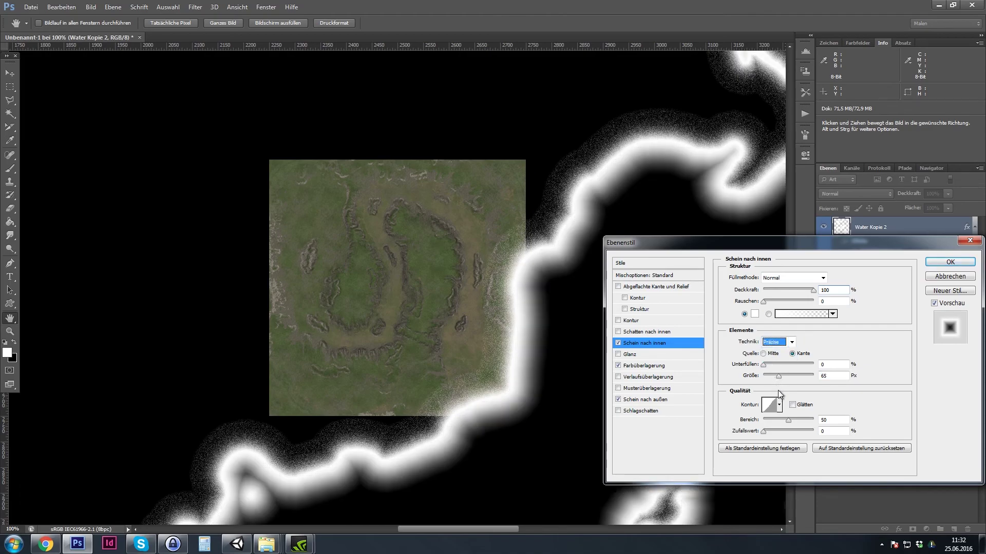
left_click_drag(778, 376, 771, 375)
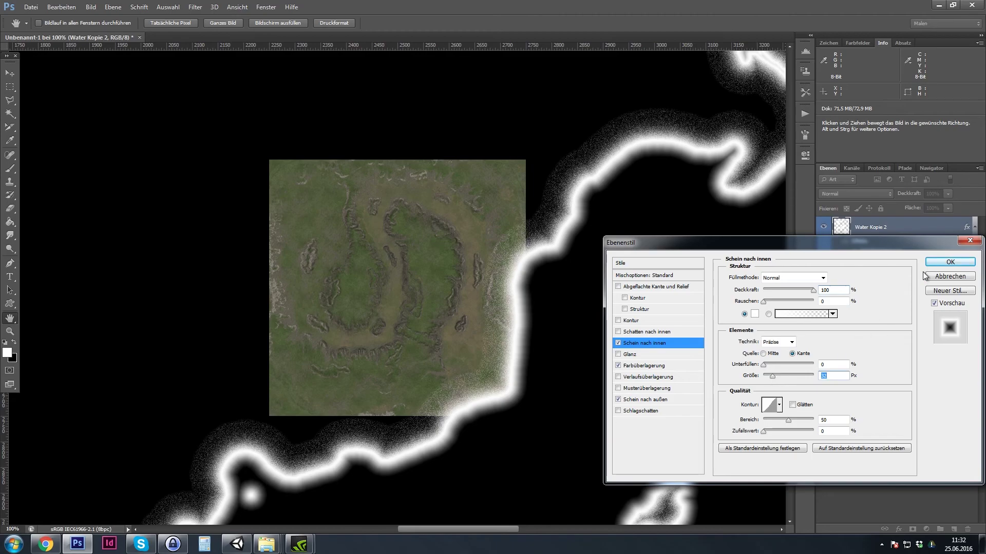
left_click(942, 262)
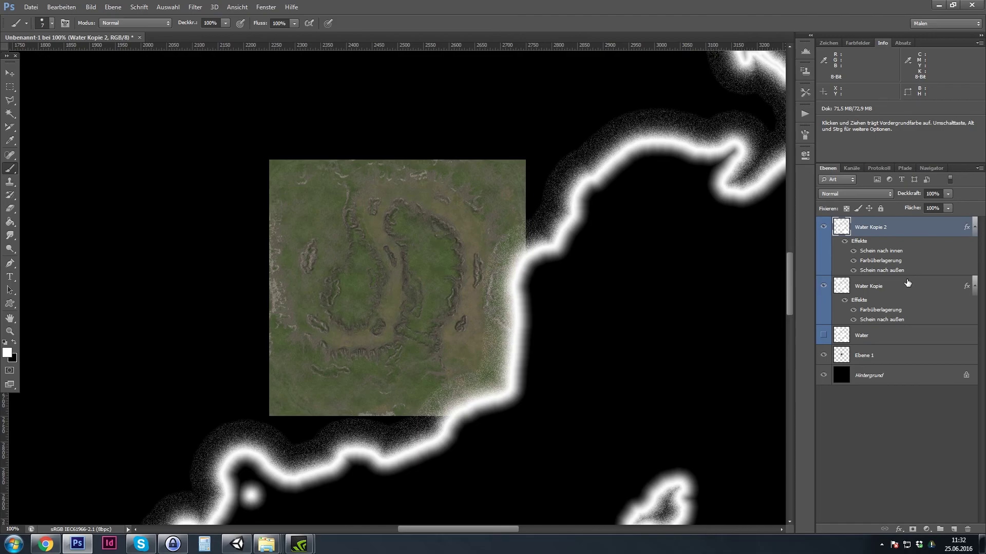
Switch to Unity and expand Horizon[ON]'s Layer 4 settings to examine the layer's colormap
key("ctrl+minus")
key("ctrl+minus")
key("ctrl+minus")
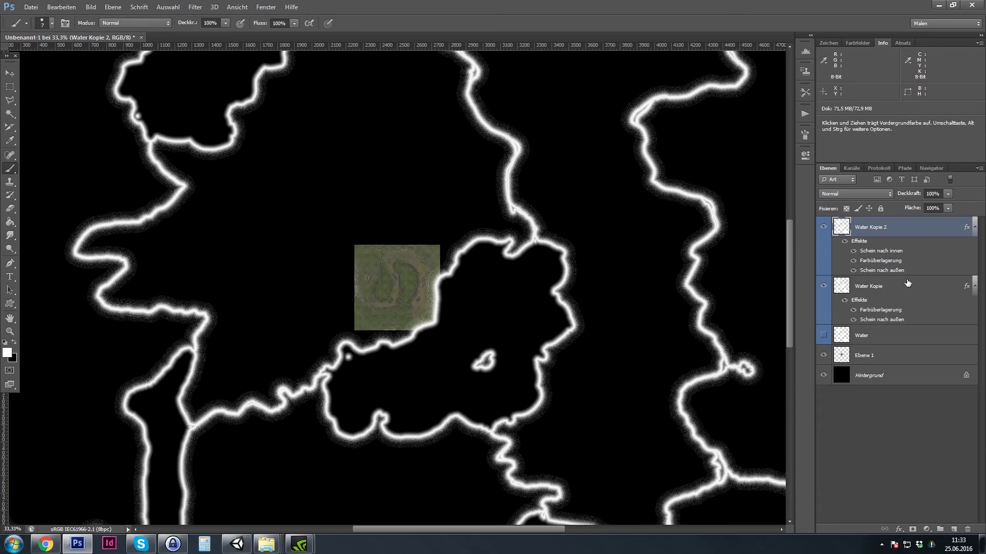
key("alt+Tab")
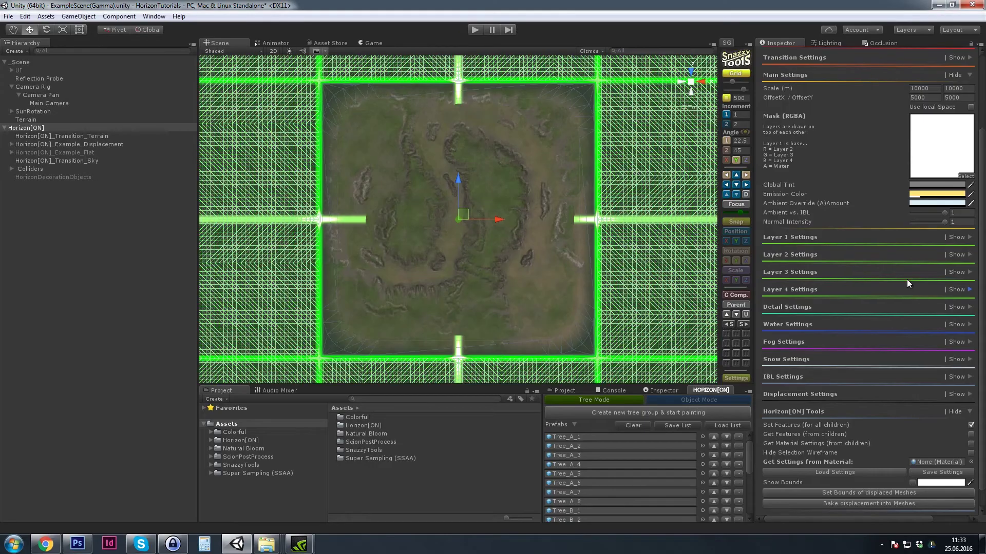
left_click(970, 289)
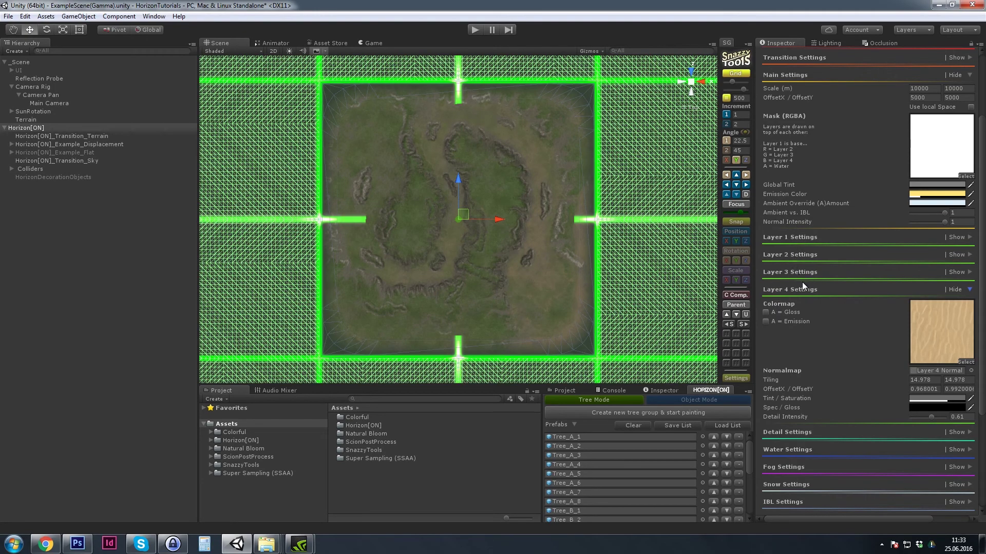
Return to Photoshop and rename the Water Kopie 2 layer as Sand
key("alt+Tab")
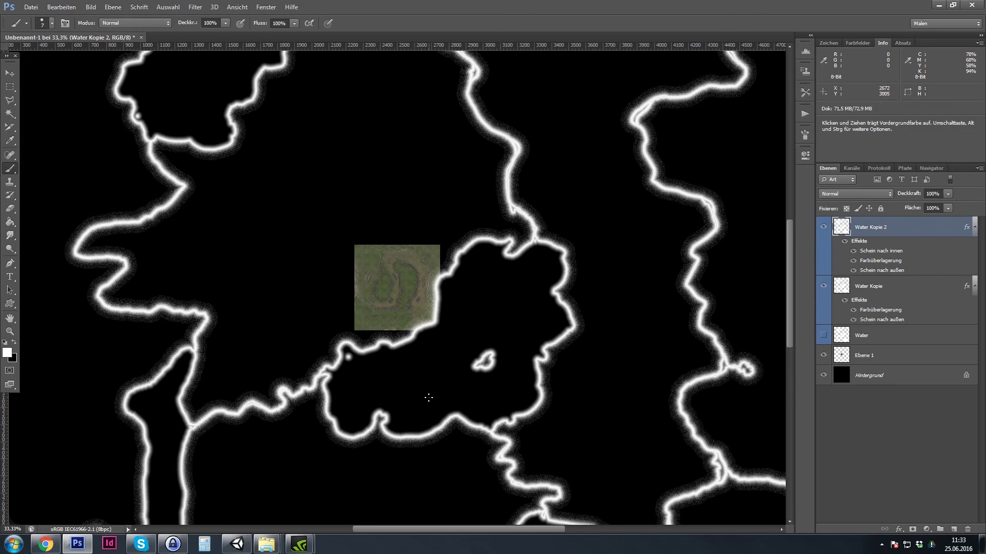
key("ctrl+minus")
key("ctrl+minus")
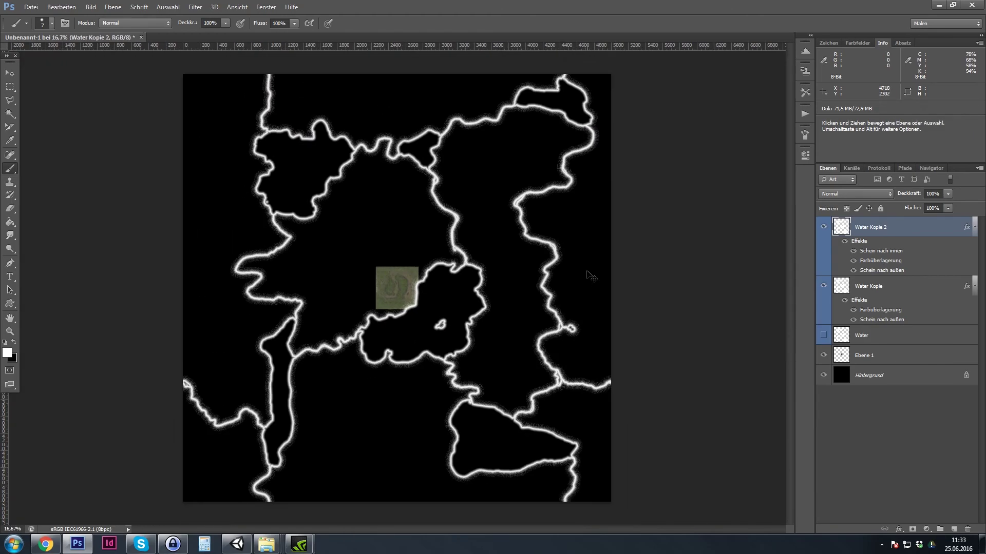
double_click(870, 228)
type("Sand")
key("Return")
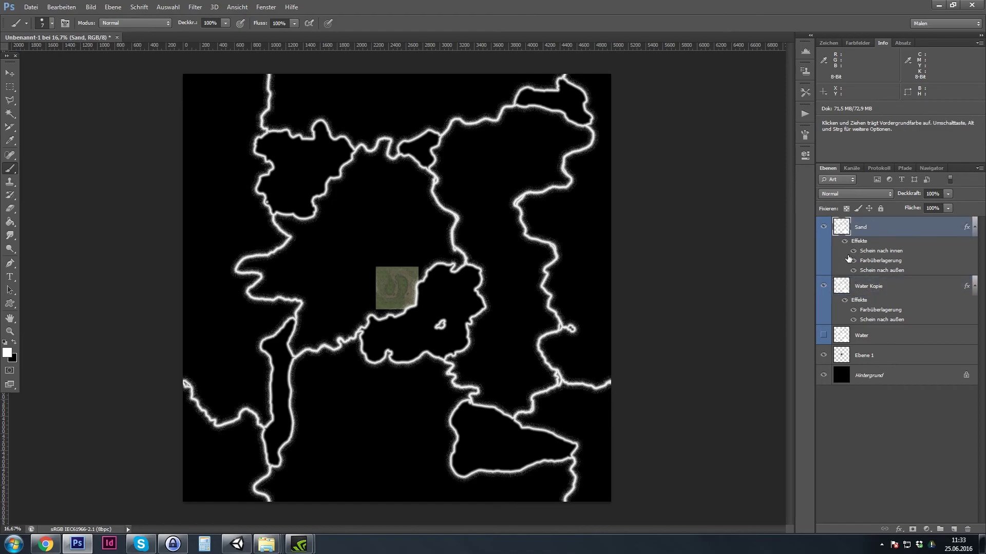
Rename the Water Kopie layer to Sand2
left_click(870, 290)
double_click(868, 287)
type("Sand2")
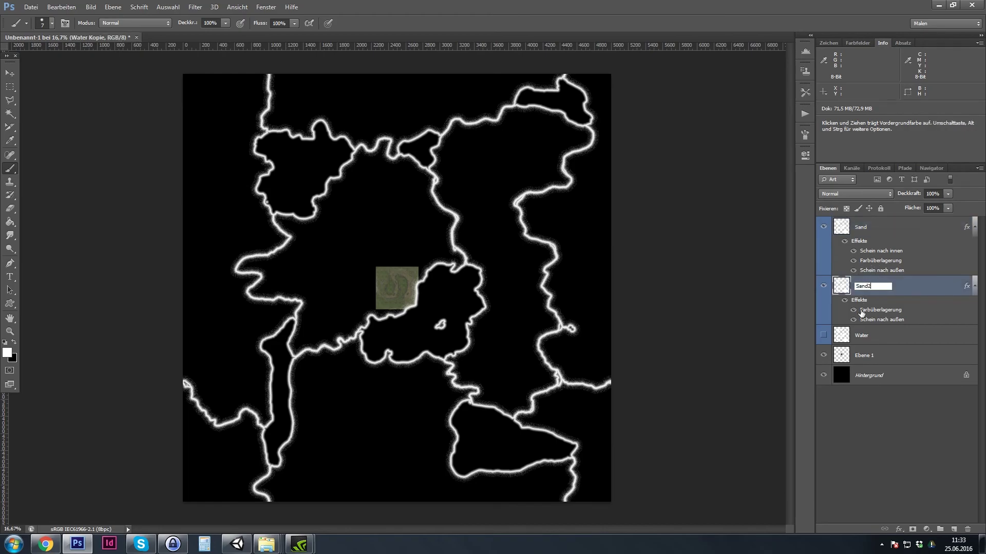
key("Return")
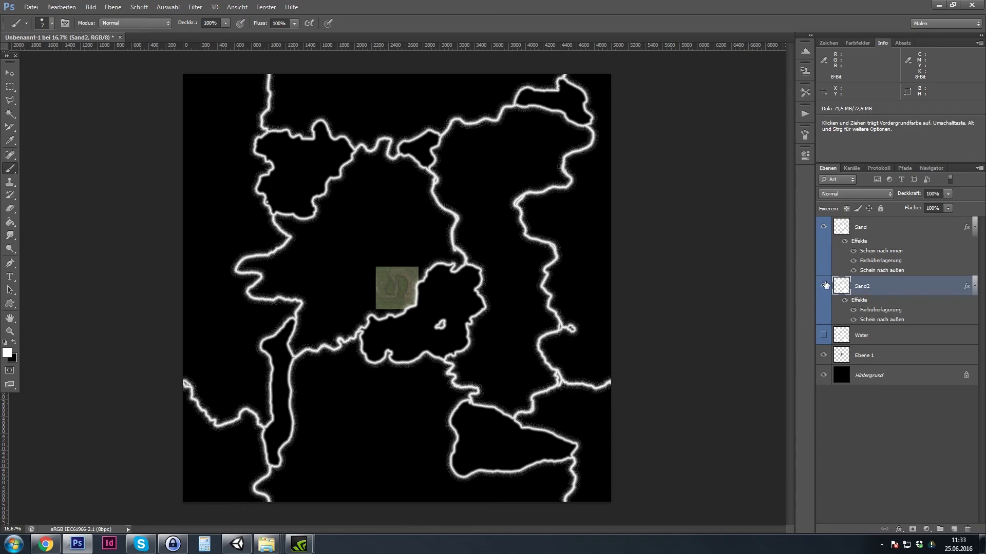
Group the Sand and Sand2 layers in a group named Sand with an orange colour label
left_click(874, 232, "ctrl")
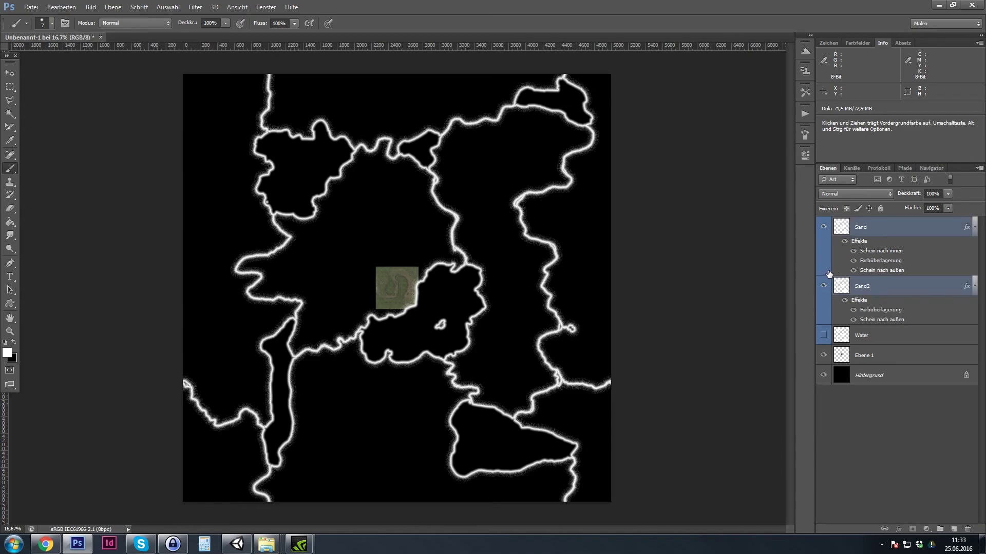
key("ctrl+g")
double_click(866, 224)
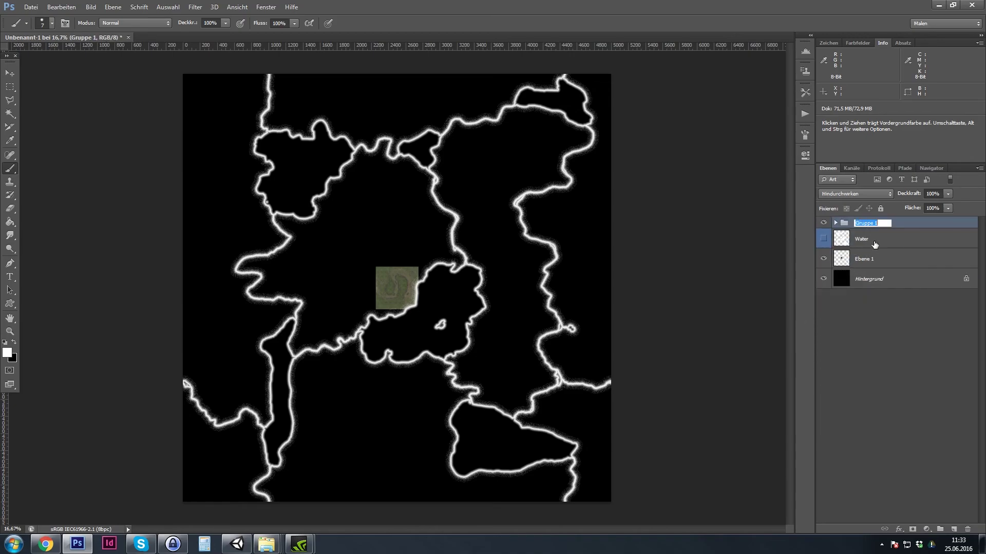
type("Gr")
type("Sand")
key("Return")
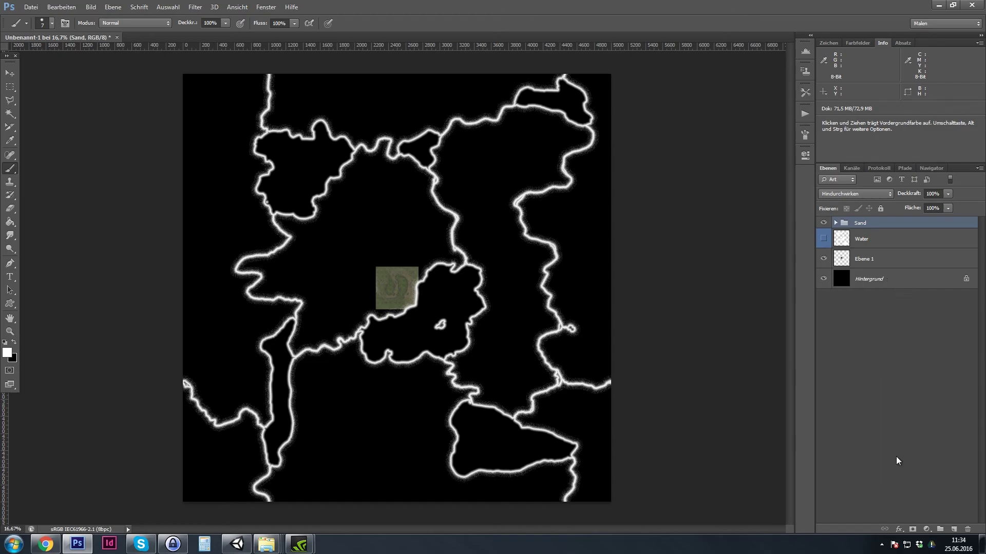
right_click(883, 227)
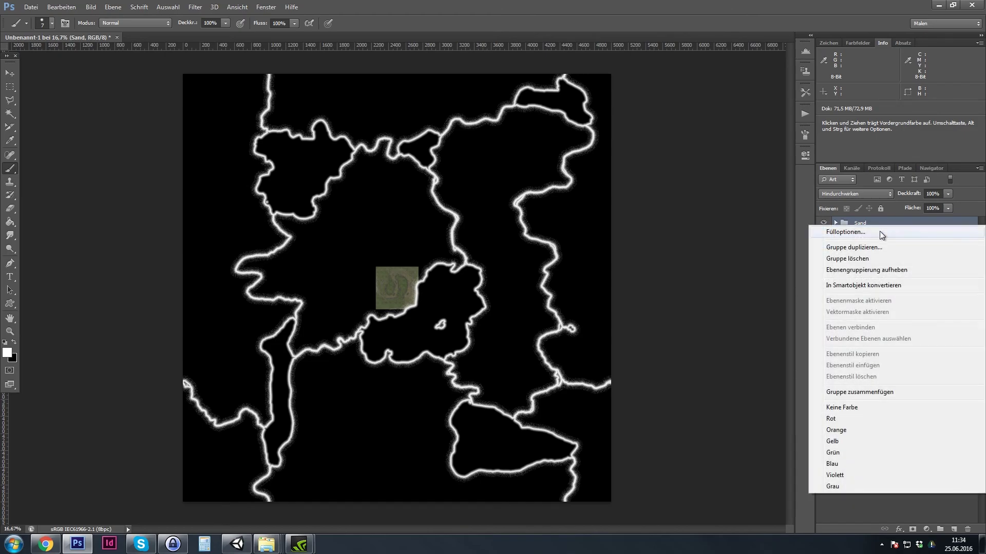
left_click(843, 431)
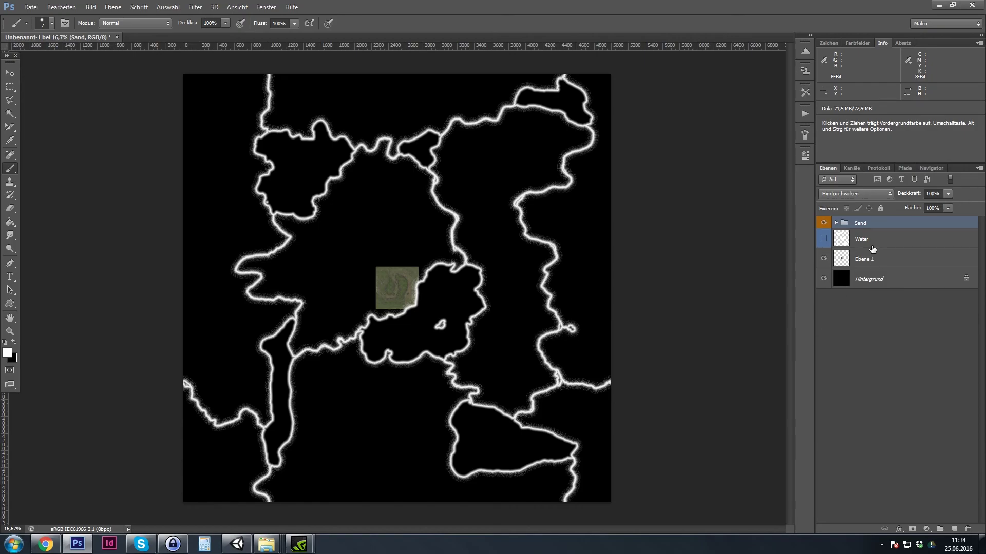
Move the Water layer above the Sand group and show it at 100% opacity
left_click_drag(866, 241, 881, 218)
left_click(824, 226)
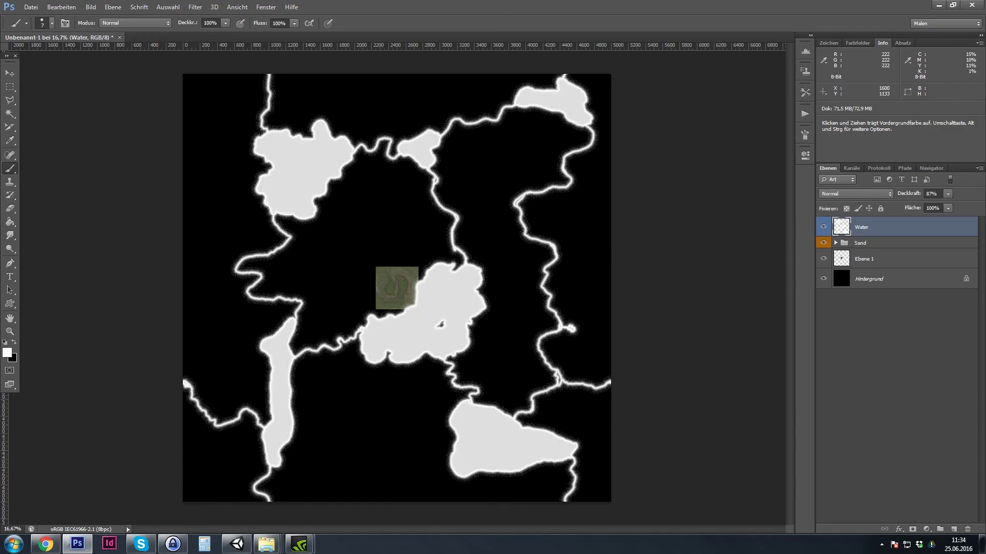
left_click(948, 194)
left_click_drag(950, 205, 955, 206)
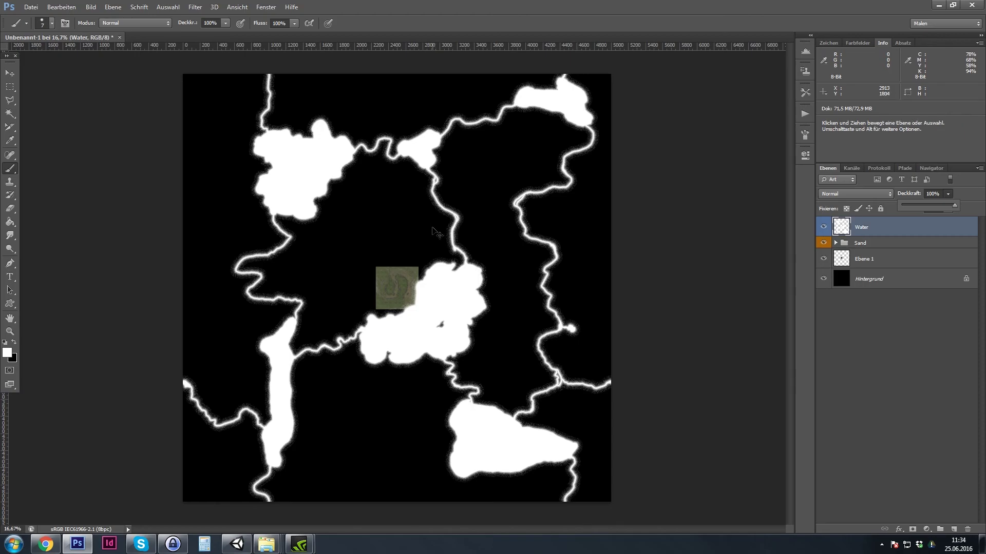
Create a new 1024 × 1024 pixel document named 1024
key("ctrl+s")
key("ctrl+n")
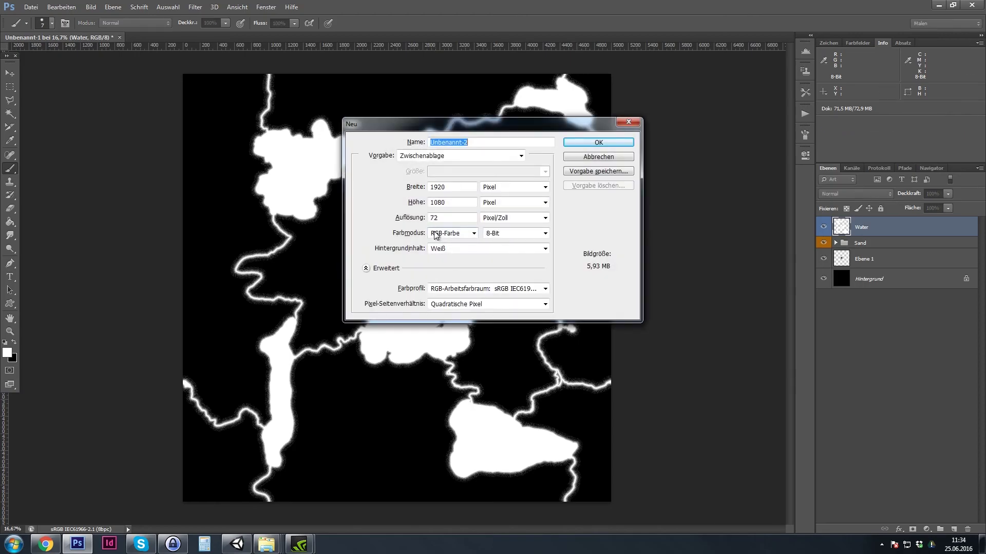
type("1024")
key("Tab")
key("Tab")
type("1024")
double_click(454, 204)
type("1024")
key("Return")
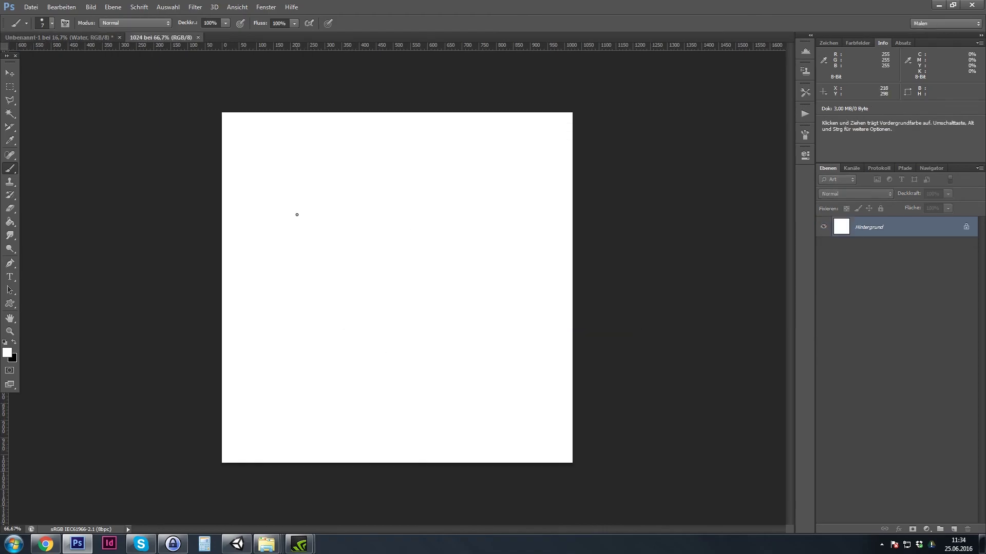
Fill the new document's background with the Wolken (Clouds) render filter
left_click(195, 7)
mouse_move(237, 114)
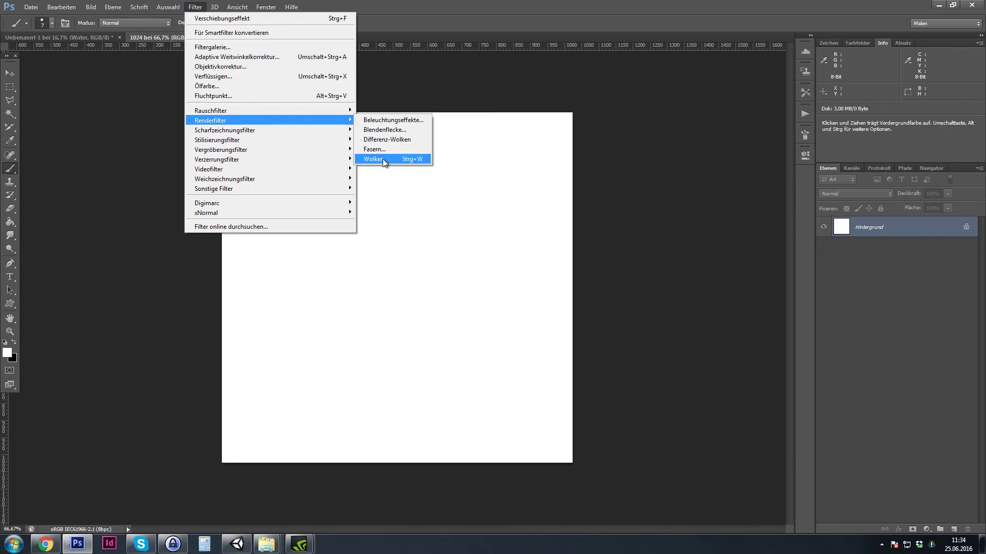
left_click(383, 158)
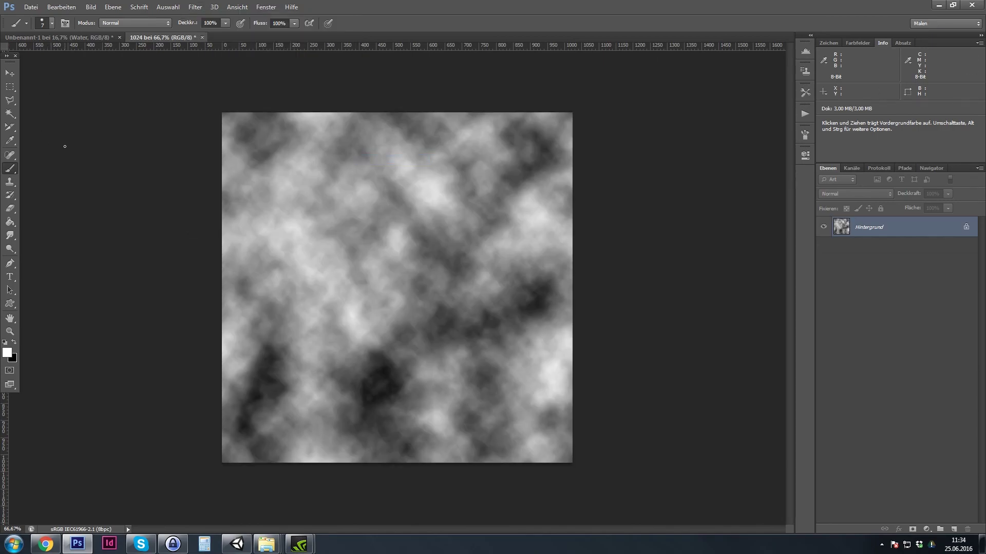
Apply a levels correction to the clouds with black input 176 and white input 182 to get hard-edged white patches
left_click(90, 7)
mouse_move(149, 33)
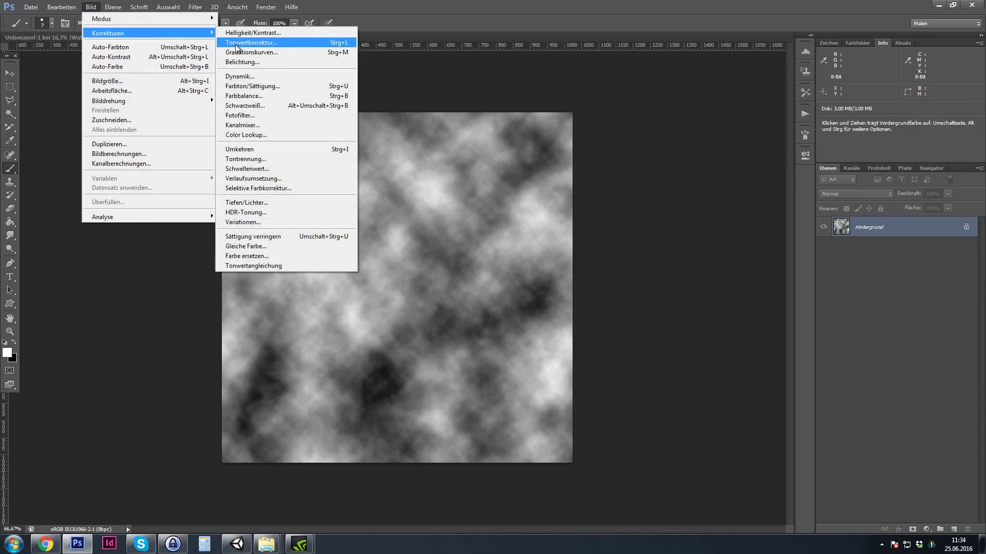
left_click(263, 46)
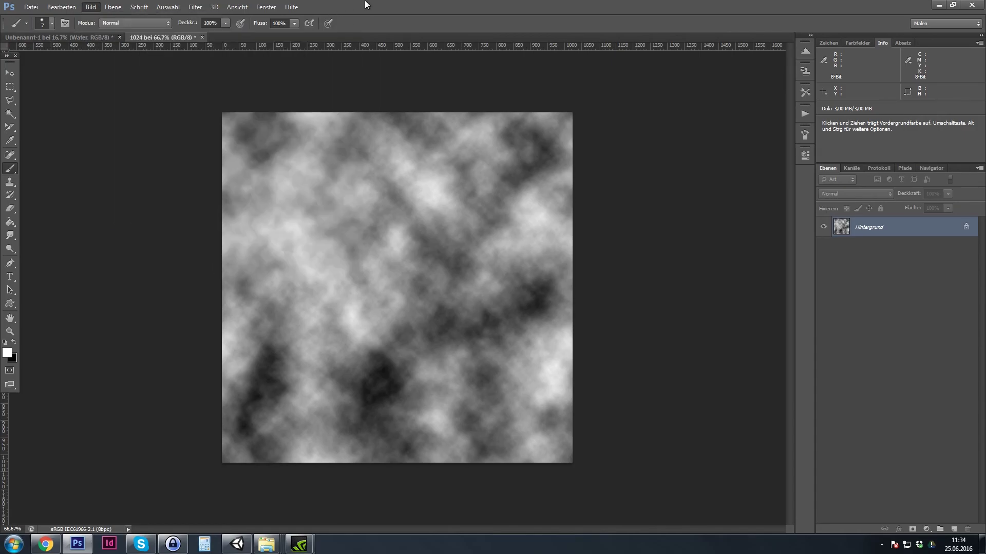
left_click_drag(744, 190, 799, 200)
left_click_drag(873, 189, 831, 189)
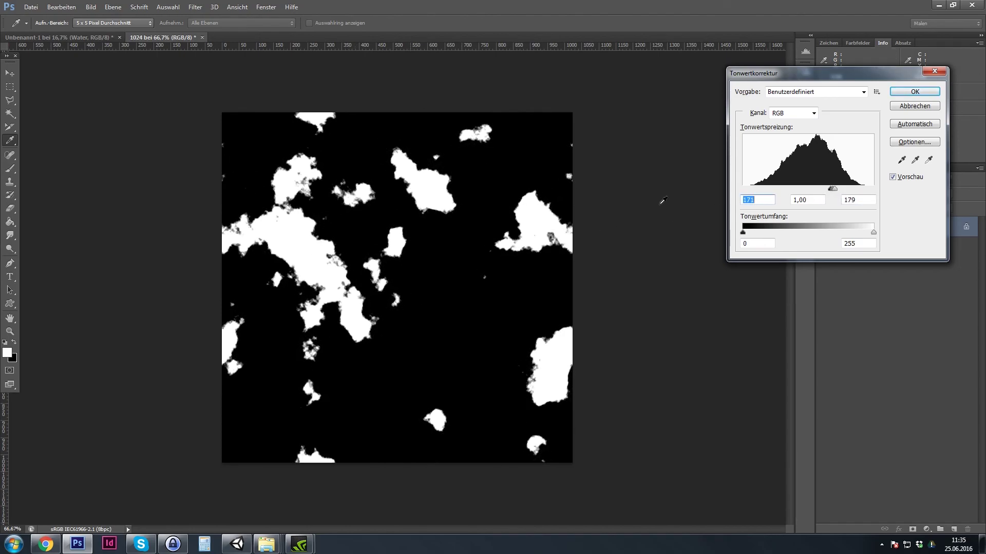
left_click_drag(833, 189, 831, 187)
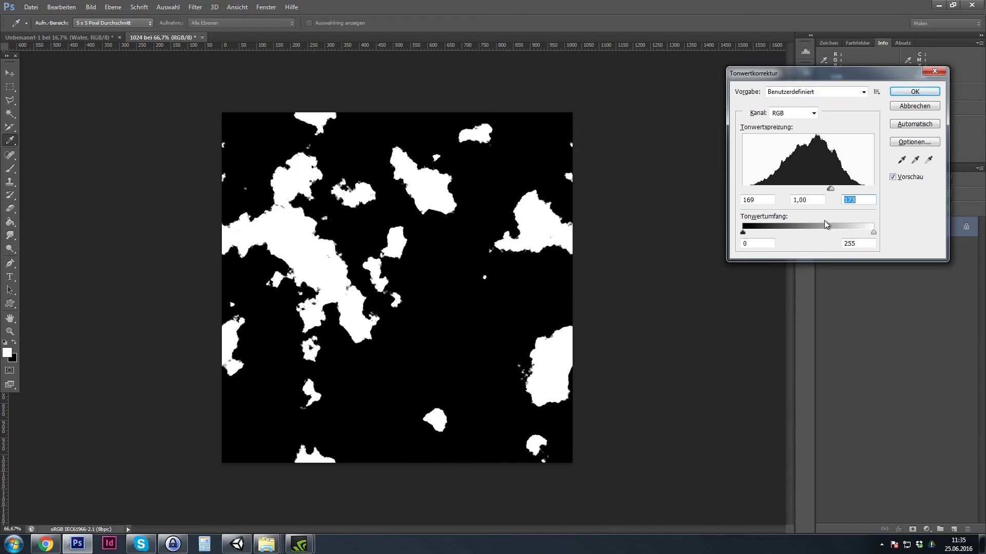
left_click_drag(834, 189, 838, 193)
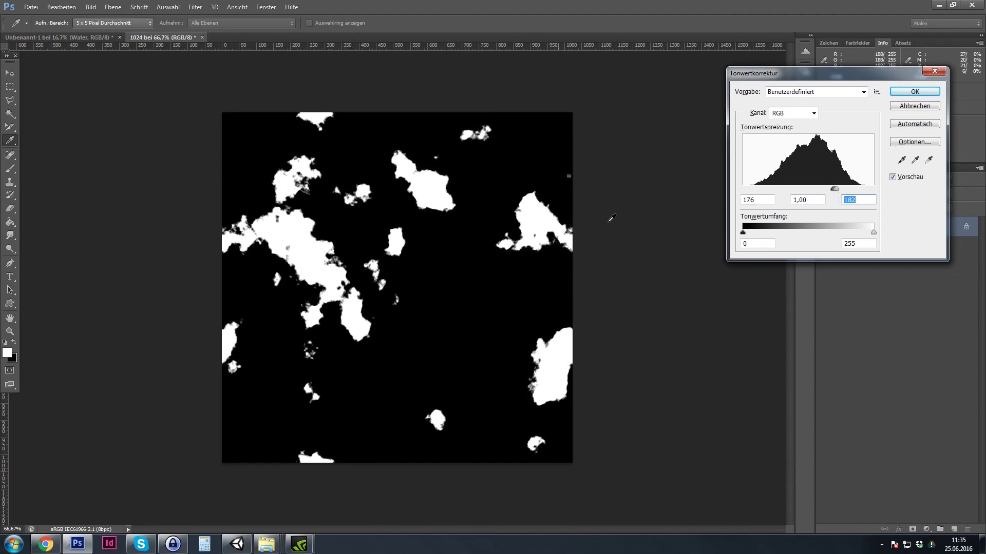
left_click(915, 91)
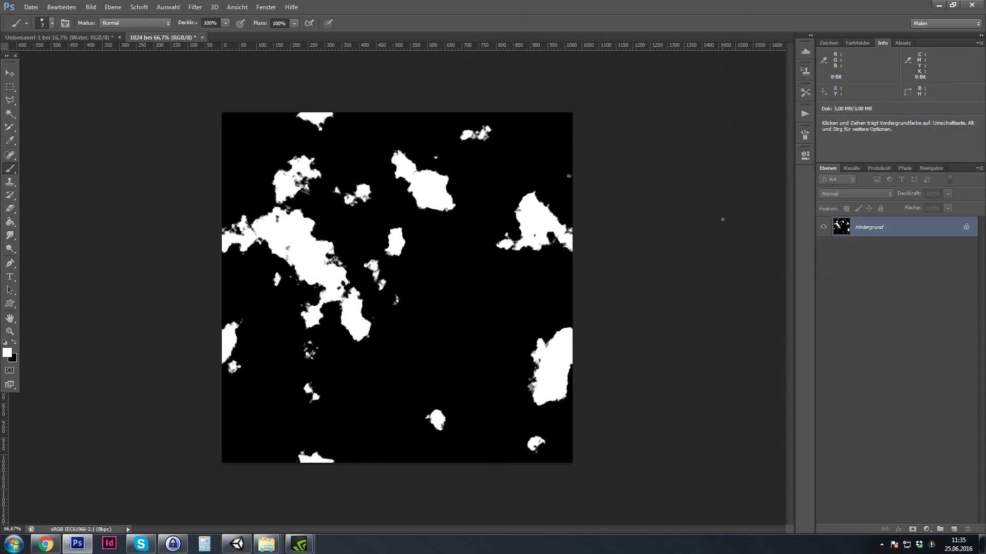
Copy the entire cloud image and paste it as a new layer into the Unbenannt-1 document
key("ctrl+a")
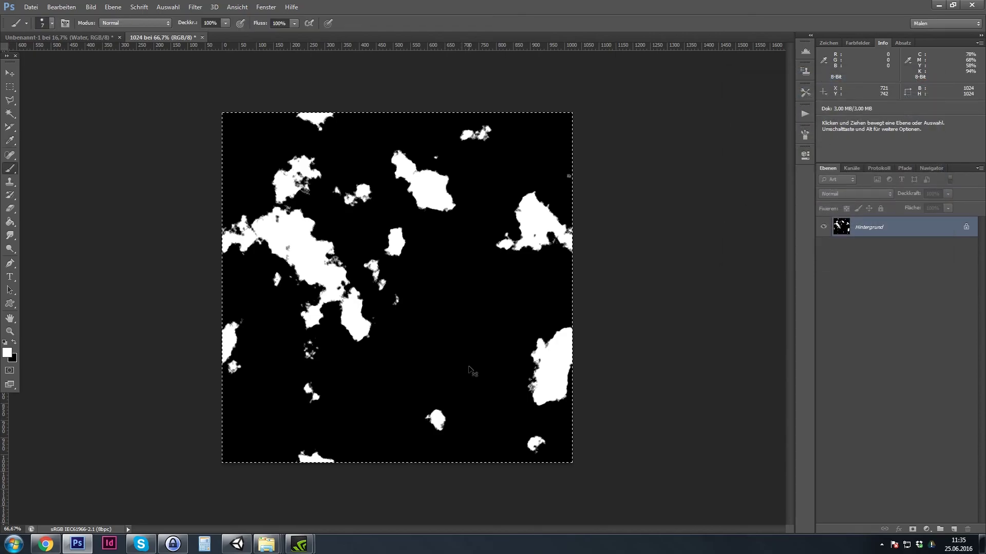
left_click(82, 42)
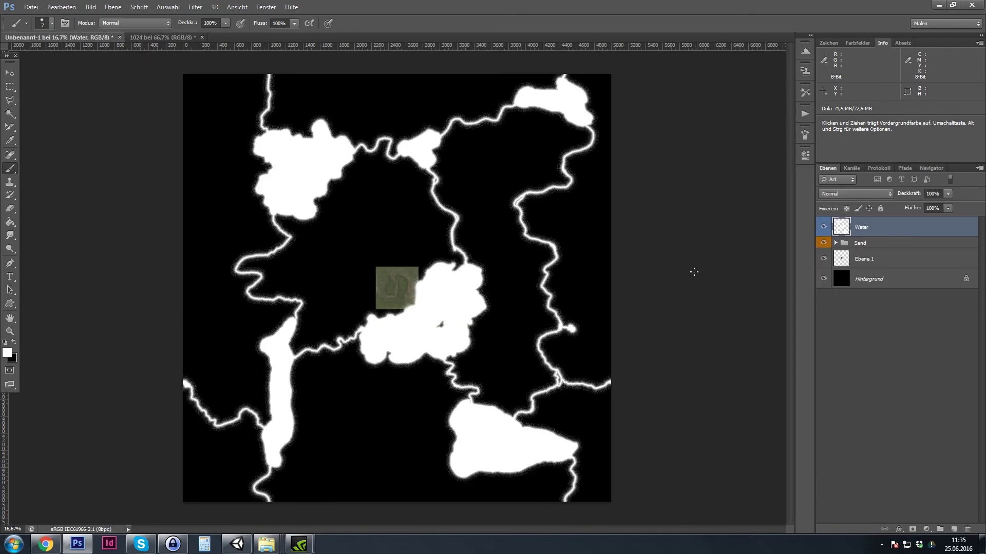
key("ctrl")
key("ctrl+v")
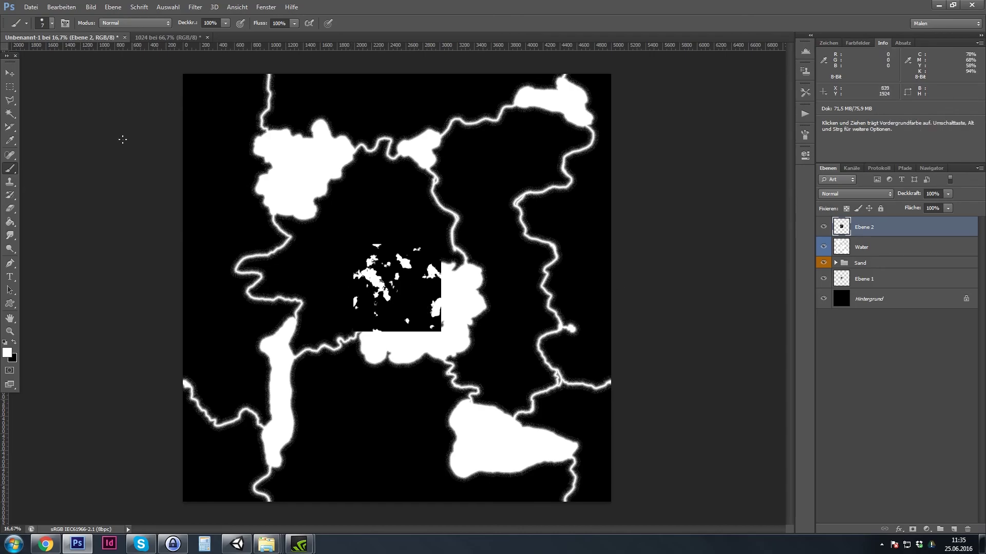
Scale the pasted cloud layer to 5000 × 5000 px so it fills the whole canvas
left_click(61, 8)
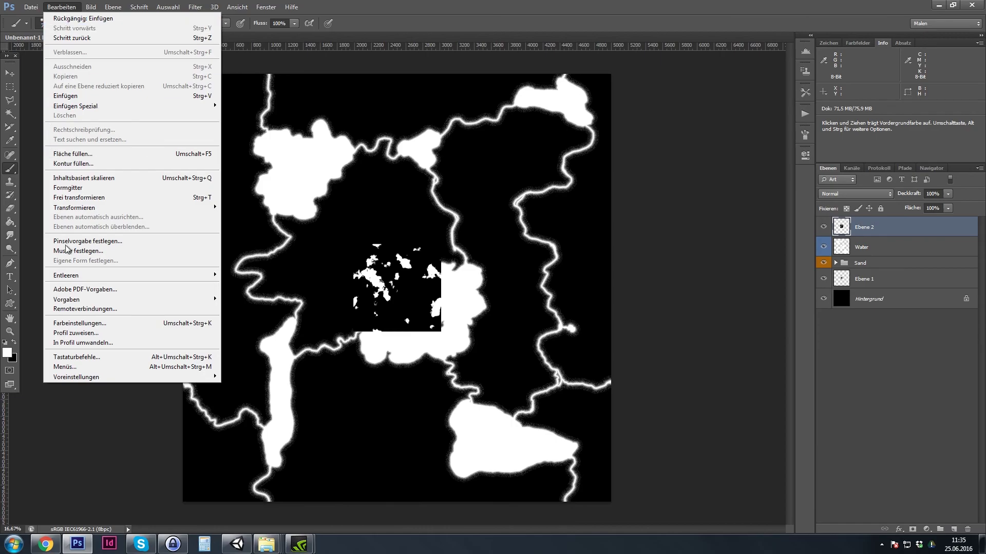
mouse_move(90, 208)
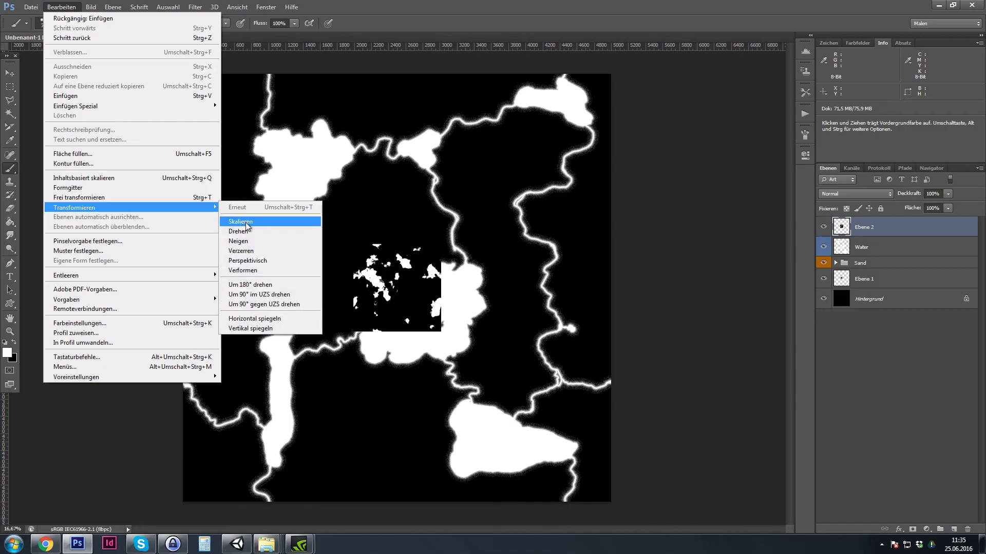
left_click(255, 249)
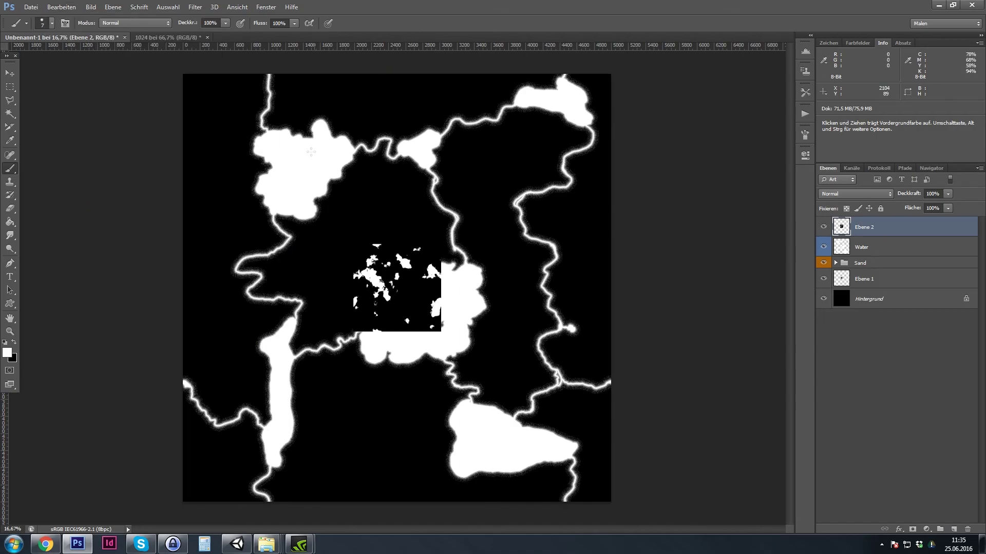
key("ctrl+t")
left_click_drag(364, 265, 194, 96)
left_click_drag(271, 162, 610, 501)
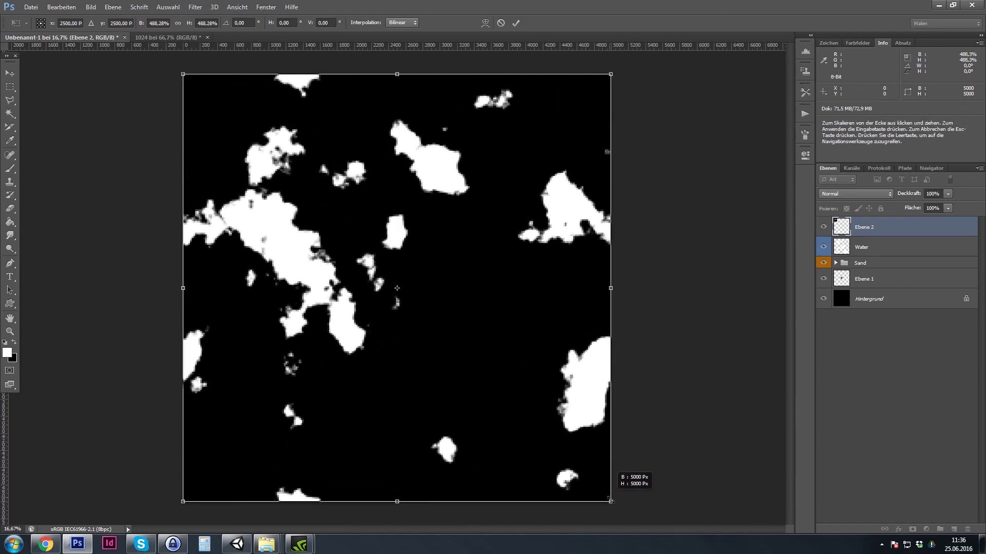
left_click(514, 23)
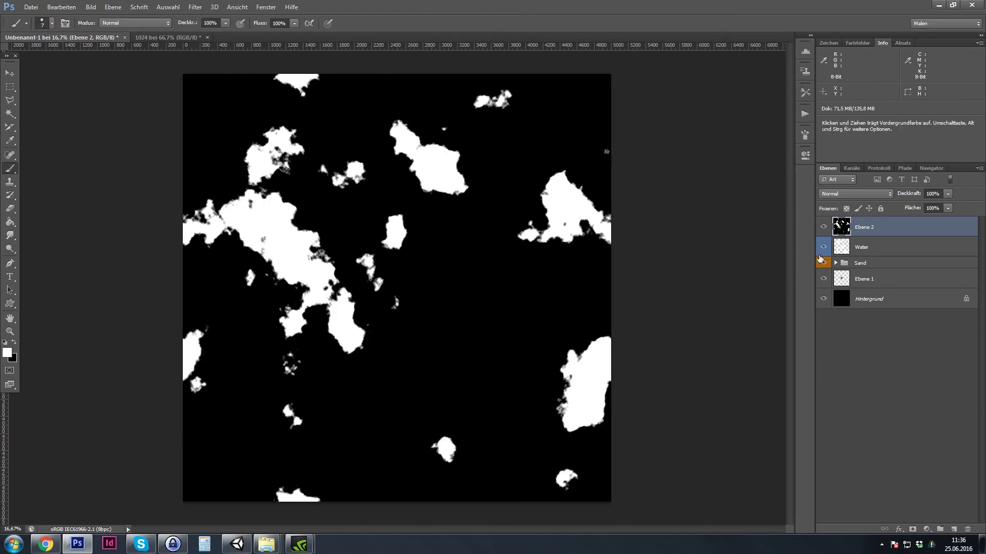
Move the Ebene 2 cloud layer into the Sand group below Sand2 and expand the group
left_click_drag(859, 232, 865, 264)
left_click(836, 243)
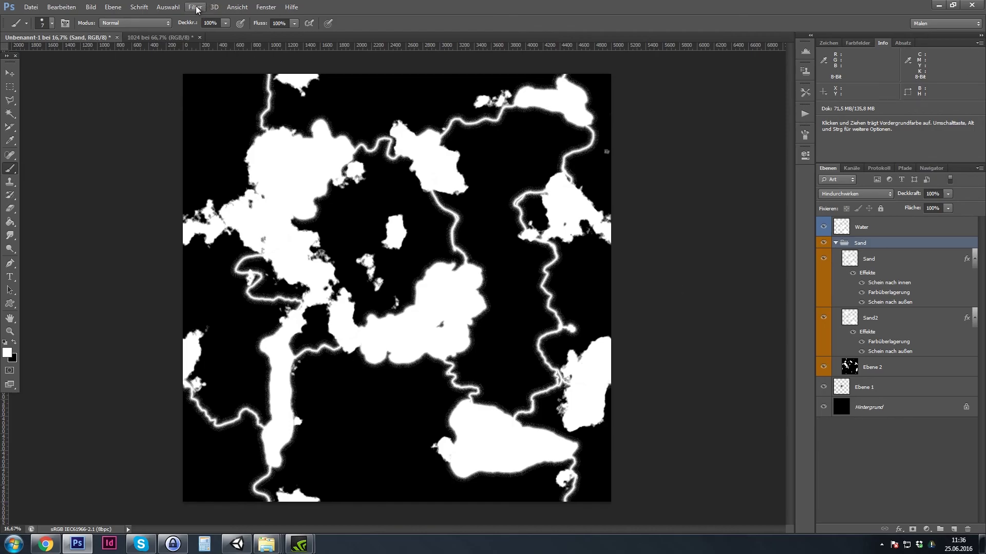
Offset the Ebene 2 layer by -1230 px horizontally and +137 px vertically, with undefined areas set to Durch verschobenen Teil ersetzen
left_click(878, 369)
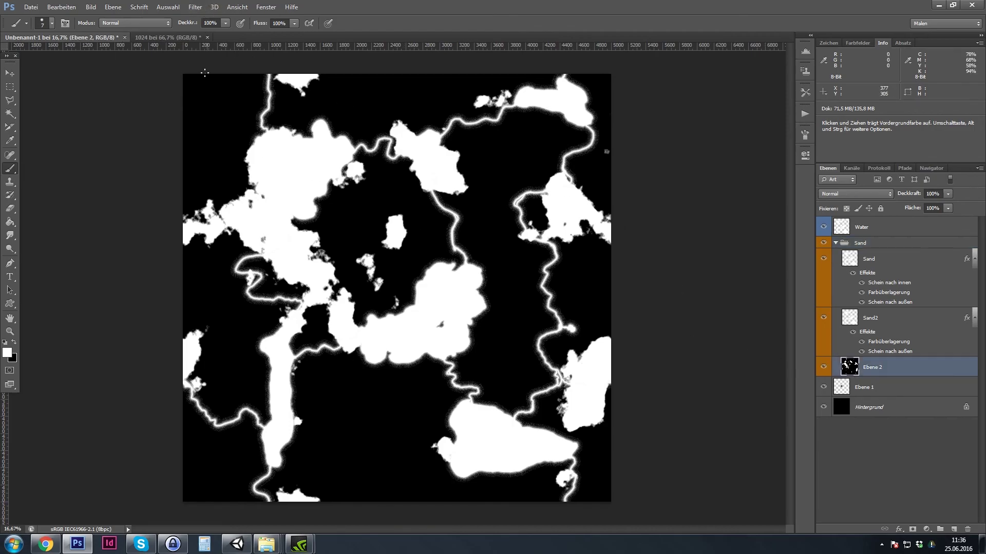
left_click(195, 6)
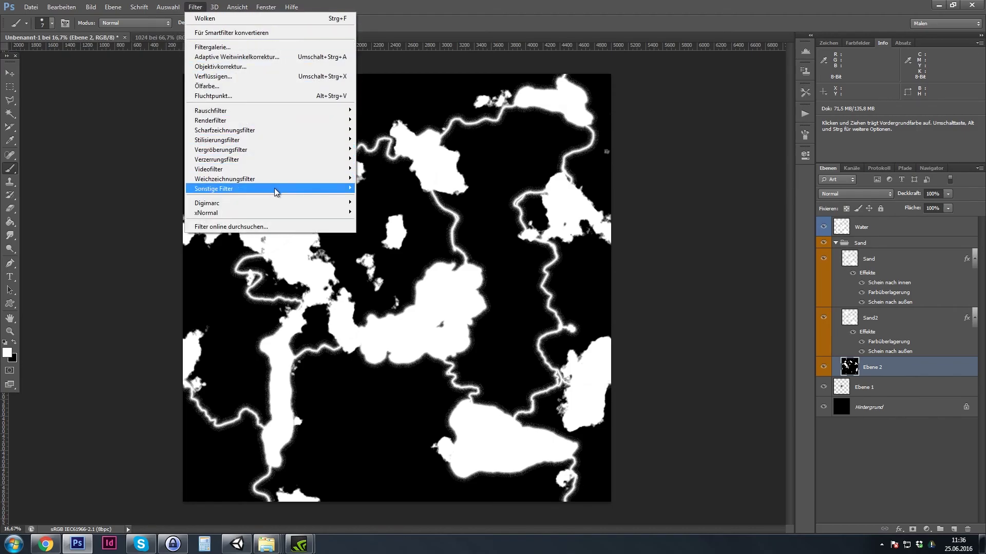
mouse_move(278, 190)
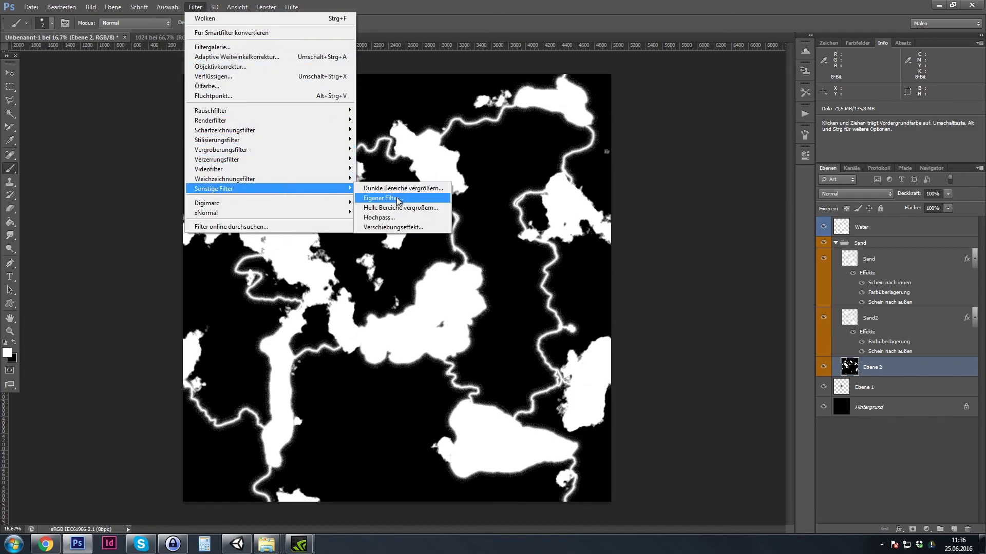
left_click(382, 227)
left_click_drag(697, 342, 685, 368)
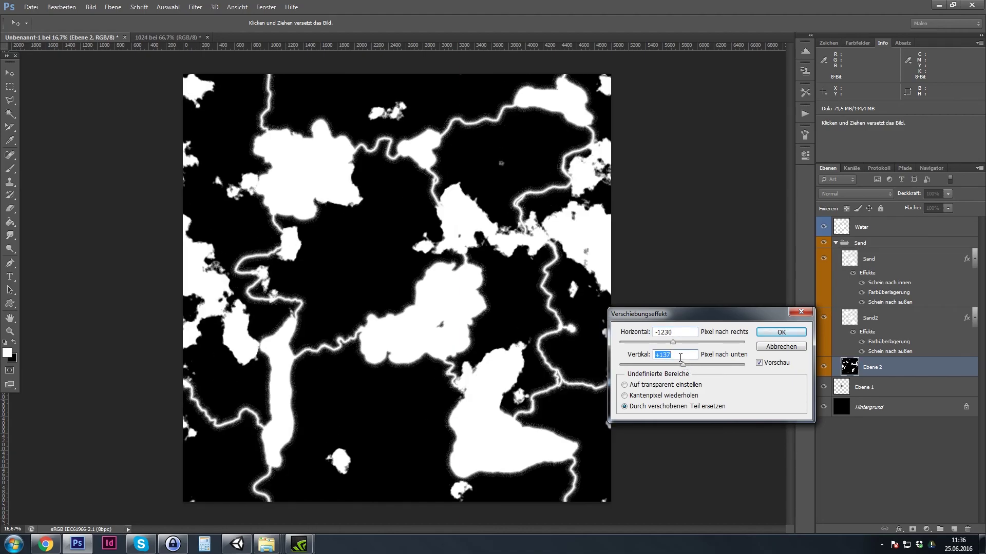
left_click(778, 333)
key("b")
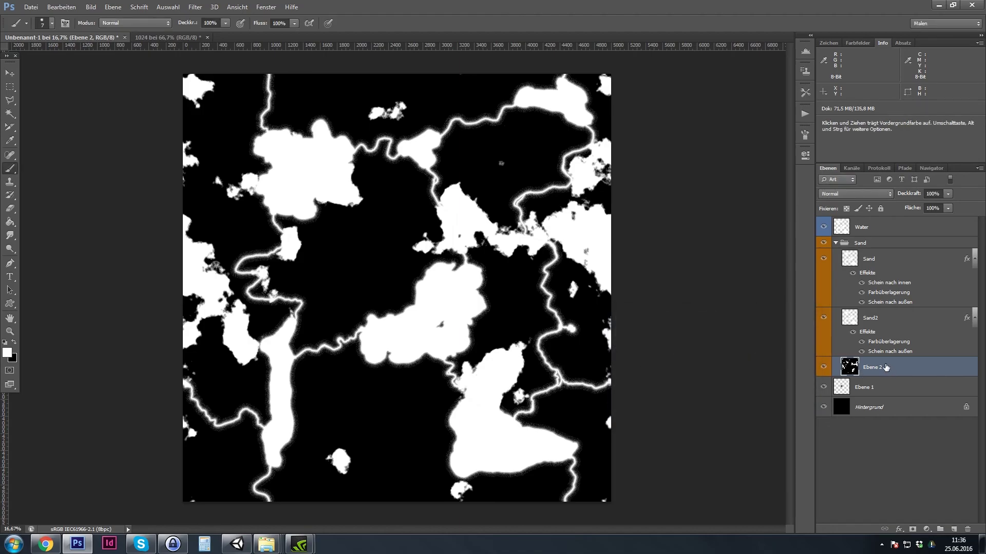
Compare the map with and without the Ebene 2 patches, and hide the Water layer
left_click(824, 368)
left_click(824, 368)
left_click(824, 228)
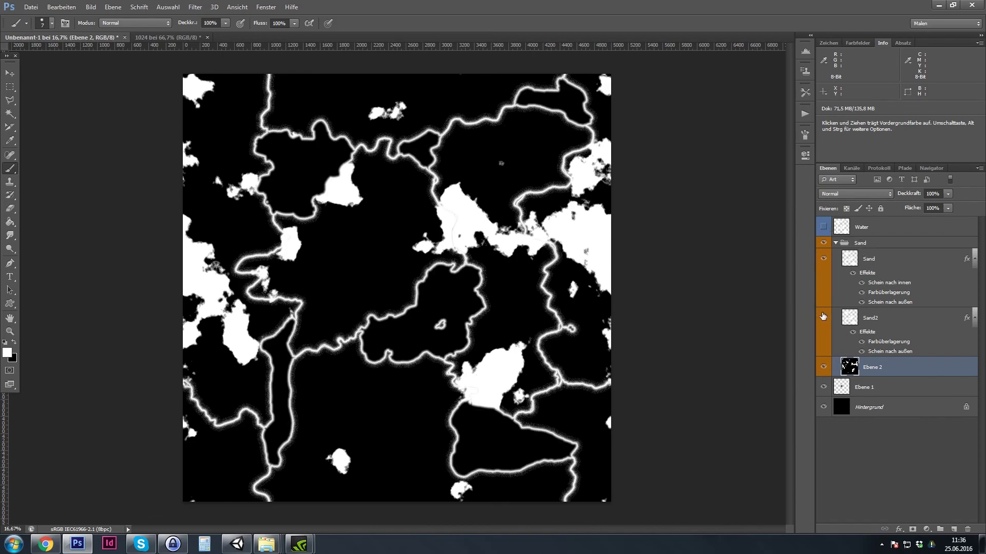
Rename the Ebene 2 layer to Sand3
double_click(873, 368)
type("Sand3")
key("Return")
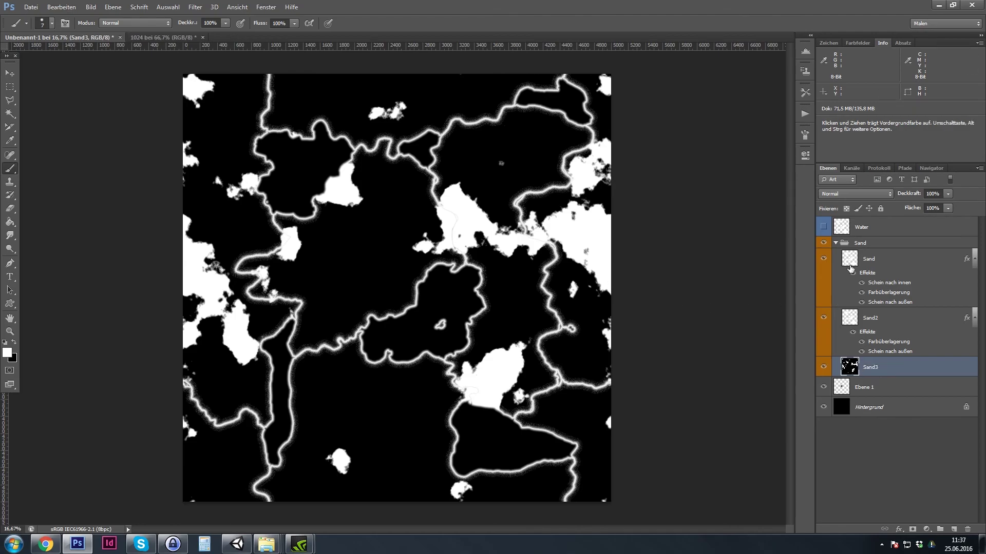
Collapse the Sand group, switch to Unity and expand the Layer 1 and Layer 2 settings to examine their colormaps
left_click(835, 243)
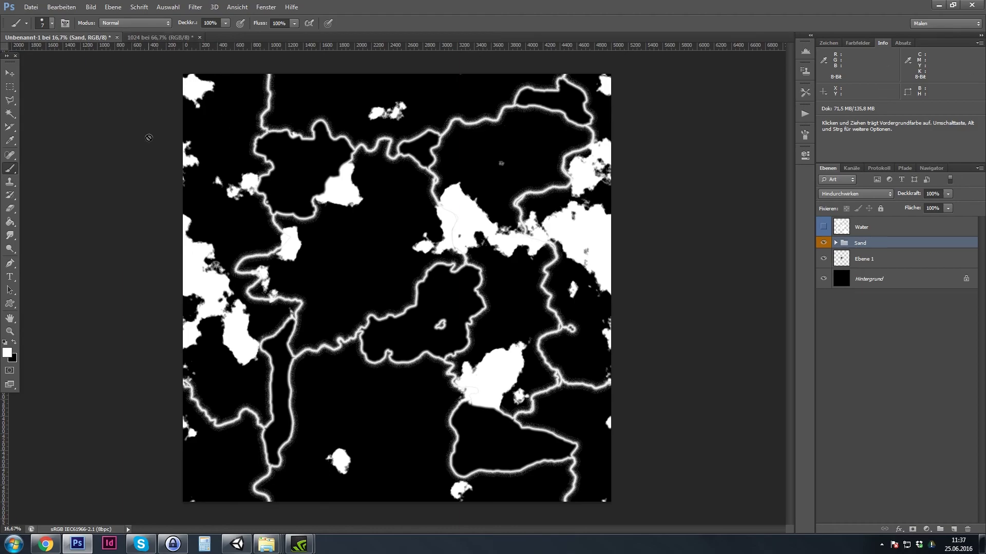
key("alt+Tab")
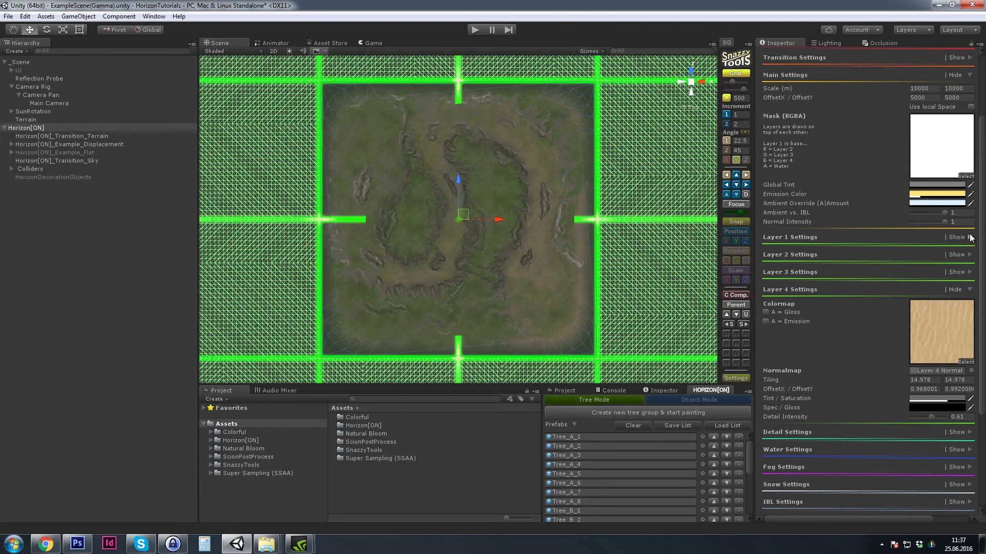
left_click(970, 237)
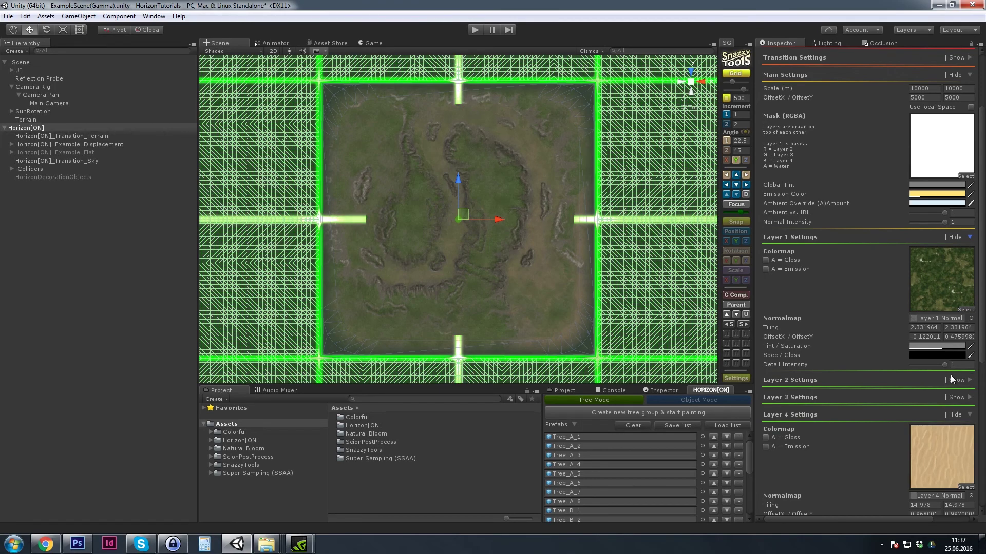
left_click(969, 380)
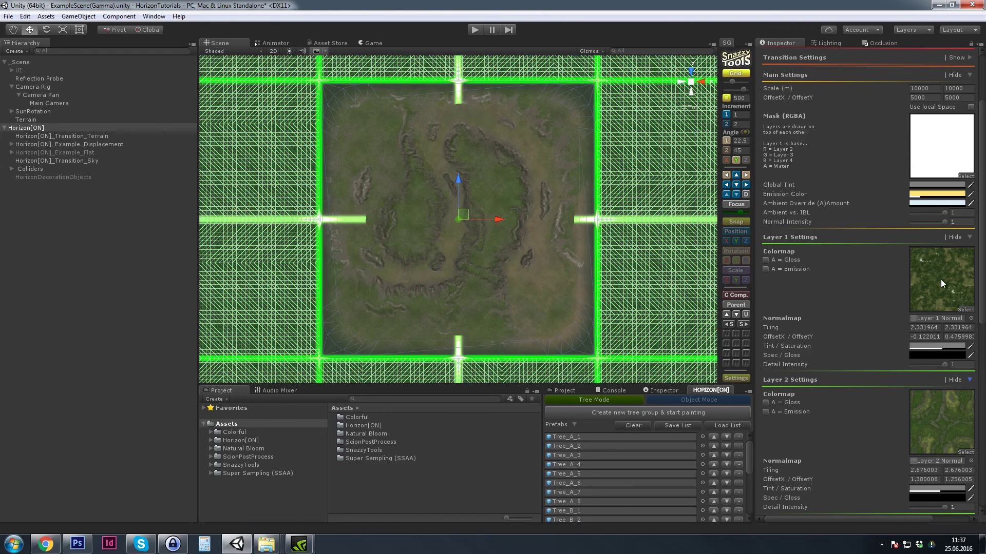
Return to Photoshop and render a new Wolken cloud pattern over the 1024 document
key("alt+Tab")
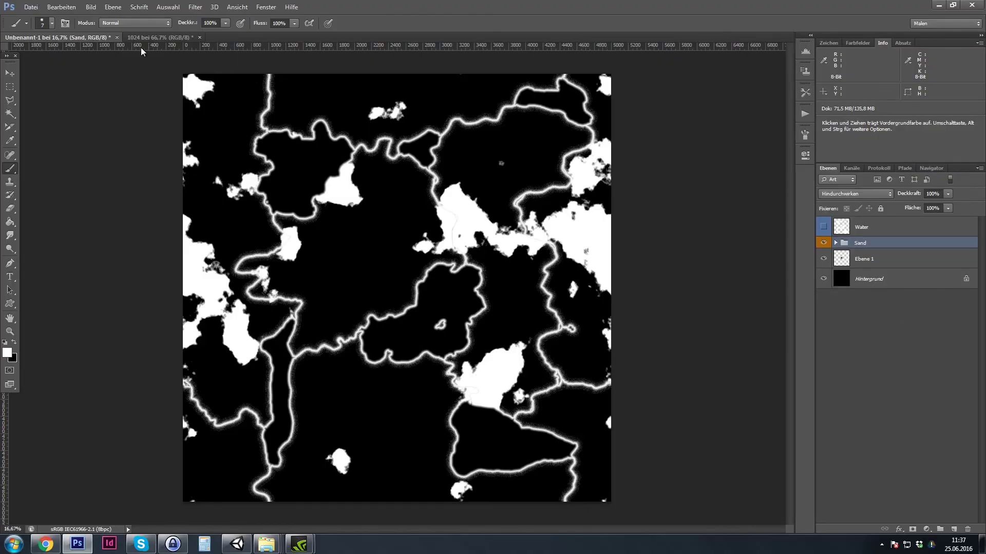
key("ctrl")
left_click(158, 39)
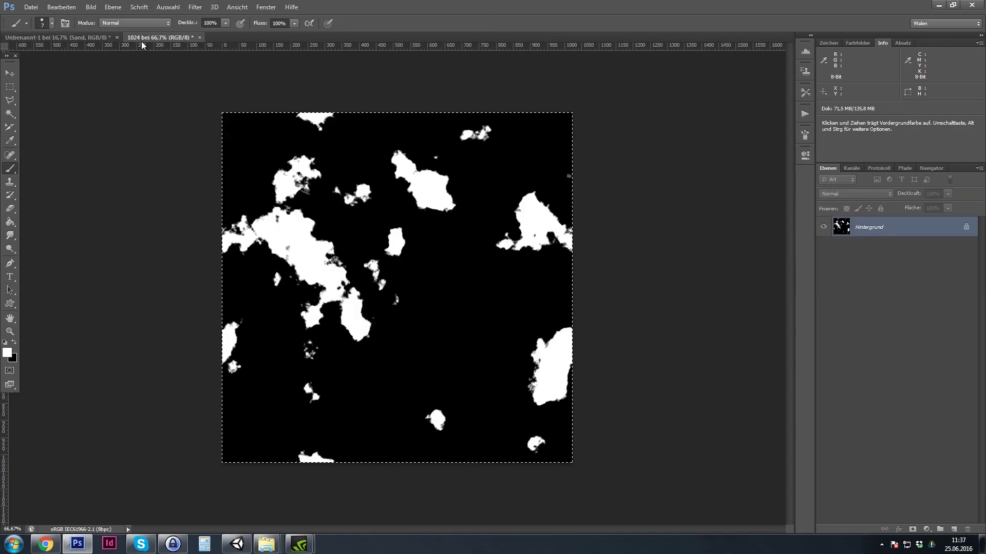
left_click(195, 7)
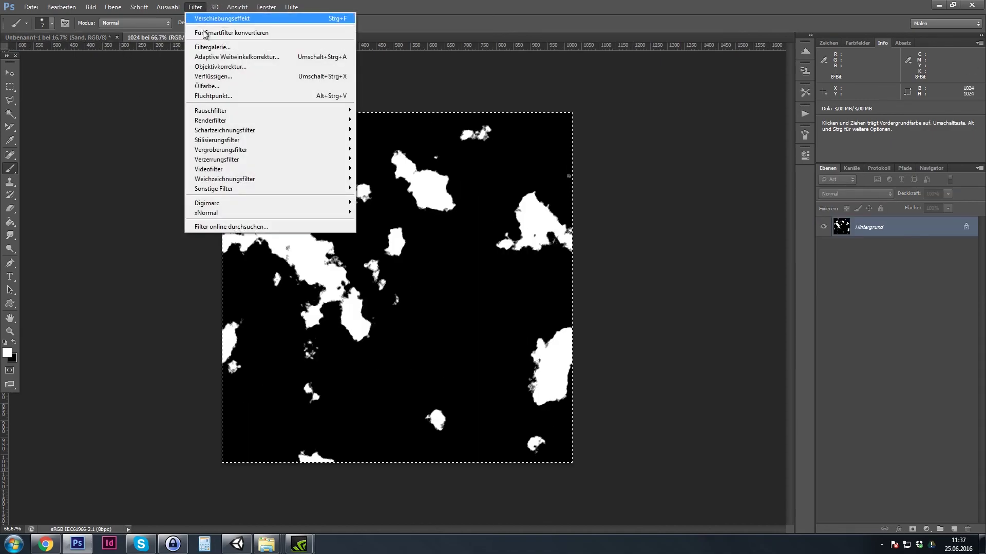
mouse_move(236, 114)
mouse_move(312, 118)
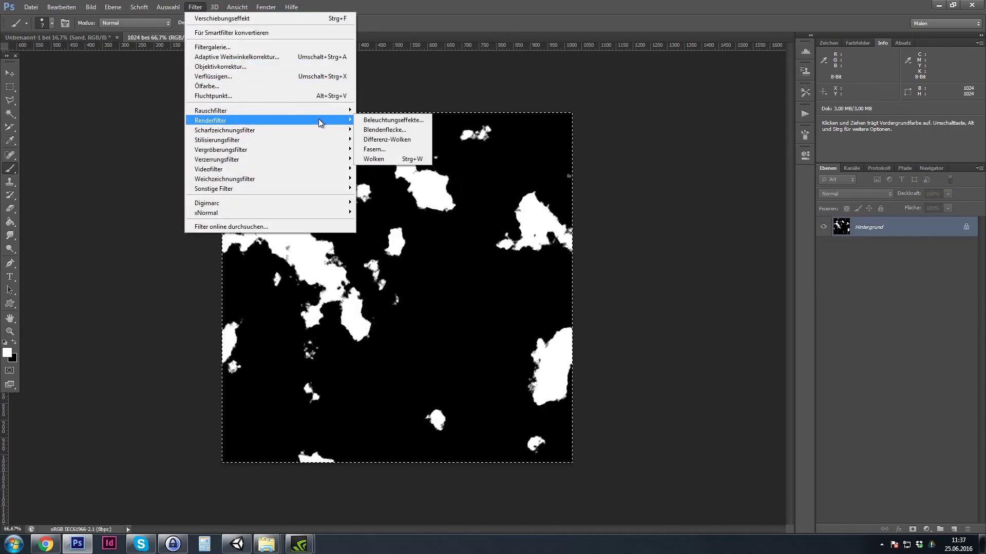
left_click(375, 159)
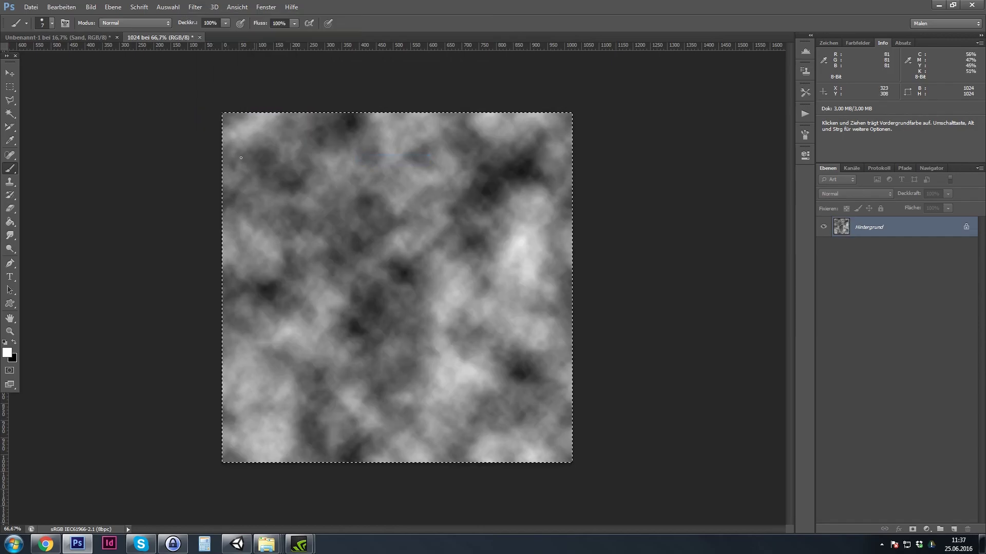
Turn the clouds into hard black-and-white patches with Levels, setting the input black point to 127 and the white point to 136
key("ctrl+l")
left_click_drag(742, 189, 796, 189)
left_click_drag(873, 189, 813, 191)
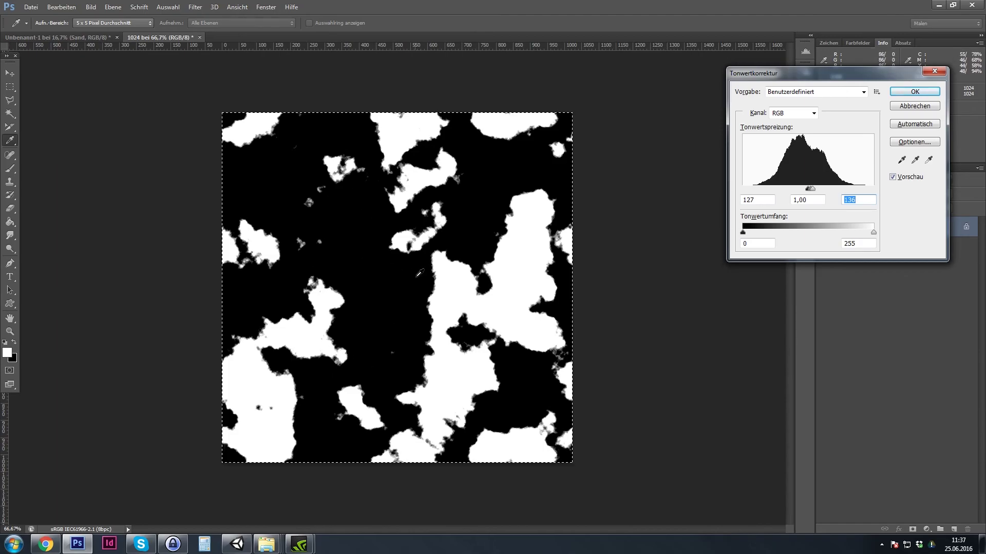
left_click(906, 90)
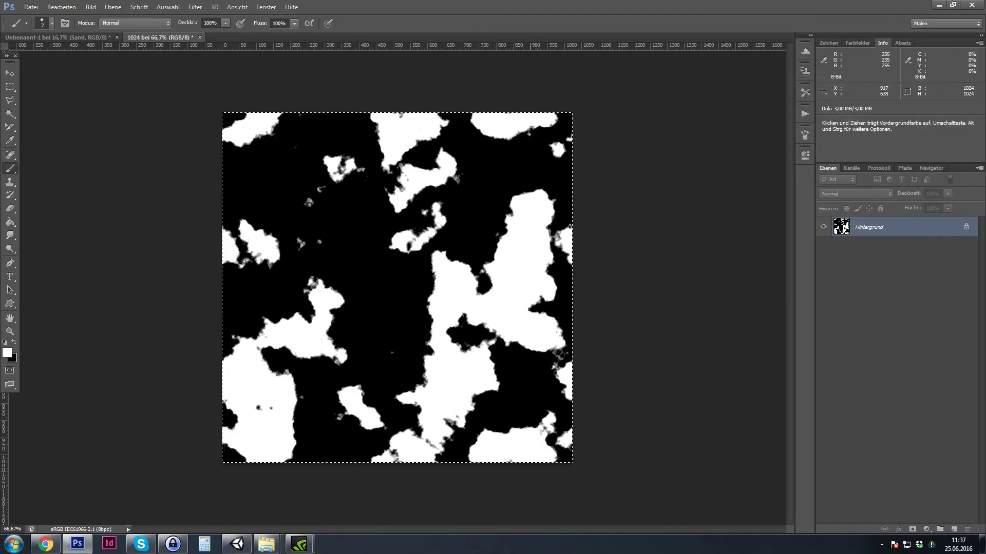
In the Unbenannt-1 document, hide the Sand group and paste the cloud mask into a new layer above Ebene 1
left_click(96, 38)
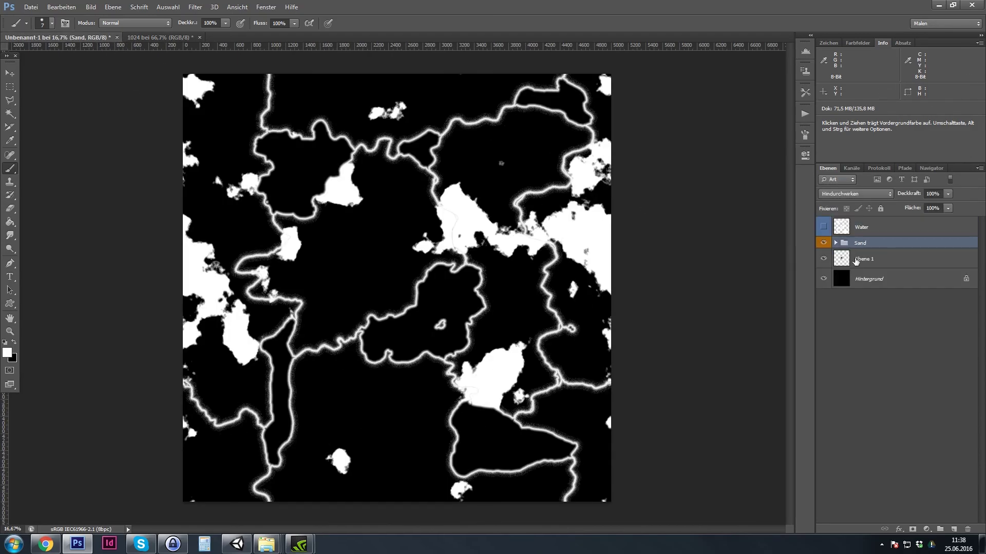
left_click(823, 243)
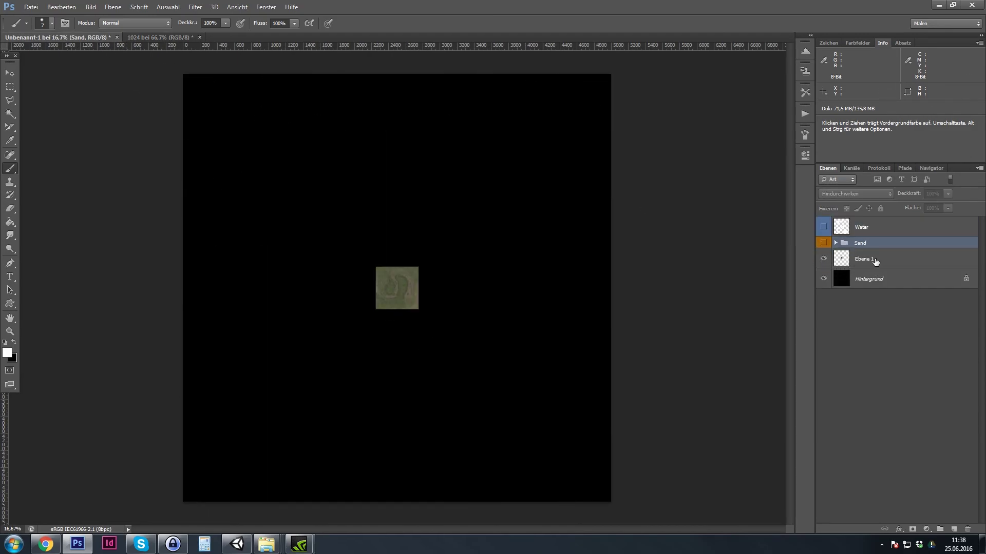
left_click(874, 263)
left_click(954, 529)
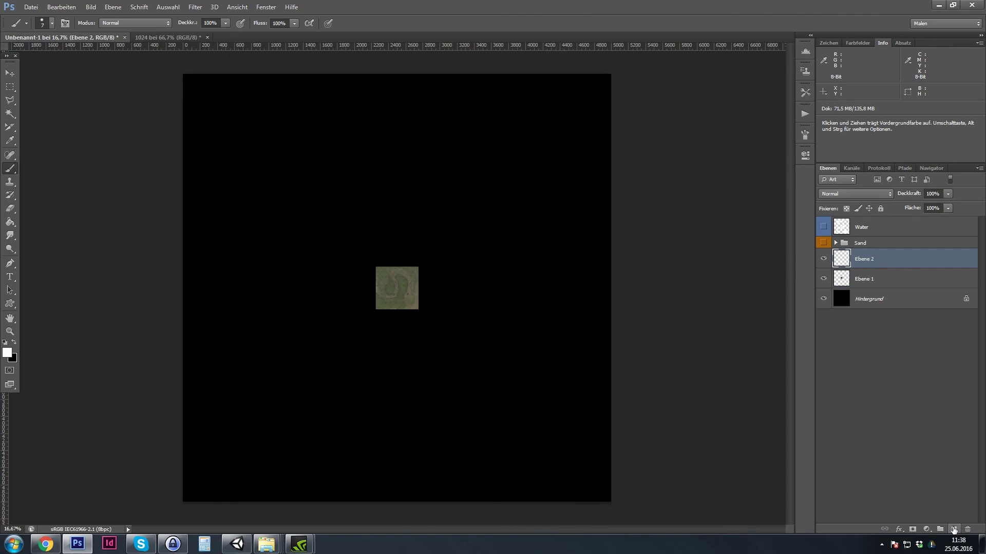
key("ctrl+v")
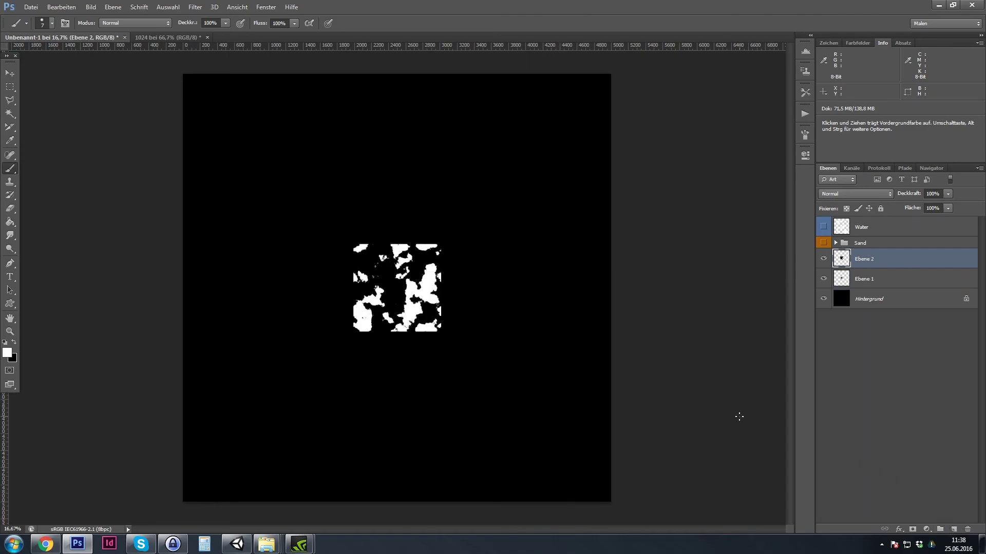
Scale the pasted cloud layer to 5000 x 5000 px so it fills the whole canvas
key("ctrl+t")
left_click_drag(353, 243, 183, 74)
left_click_drag(441, 331, 613, 503)
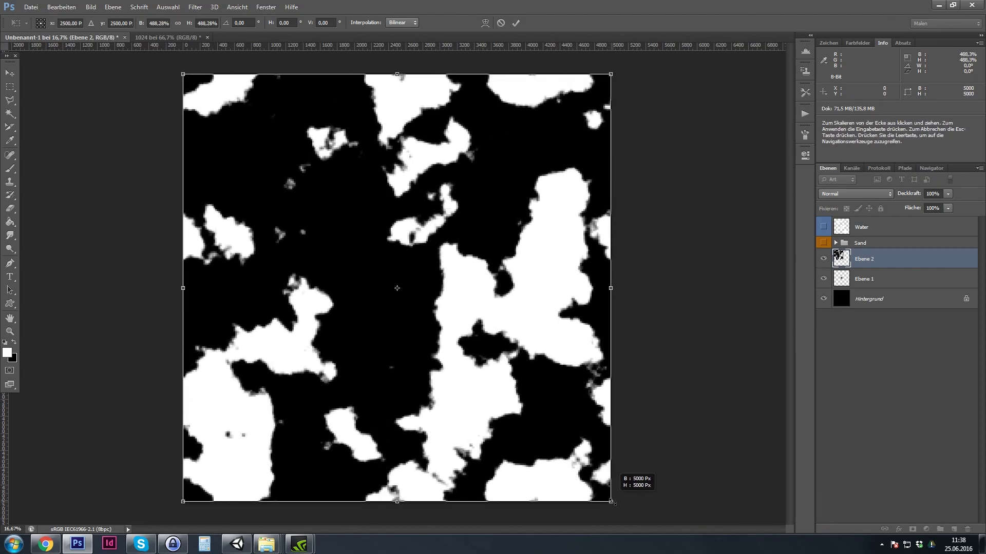
left_click(515, 24)
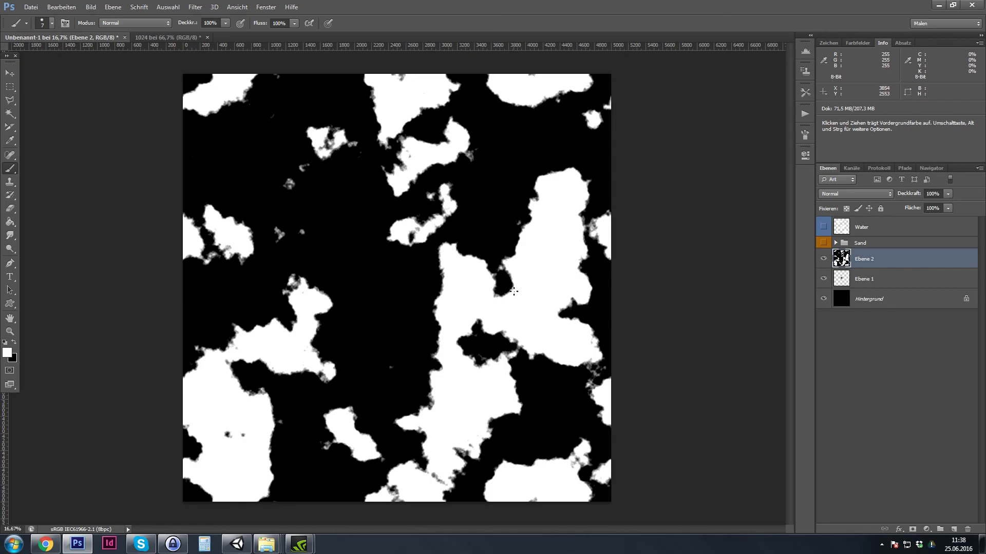
Compare the new mask with the Layer 1 and Layer 2 colormaps in Unity, and expand the Layer 3 settings to examine its colormap
key("alt+Tab")
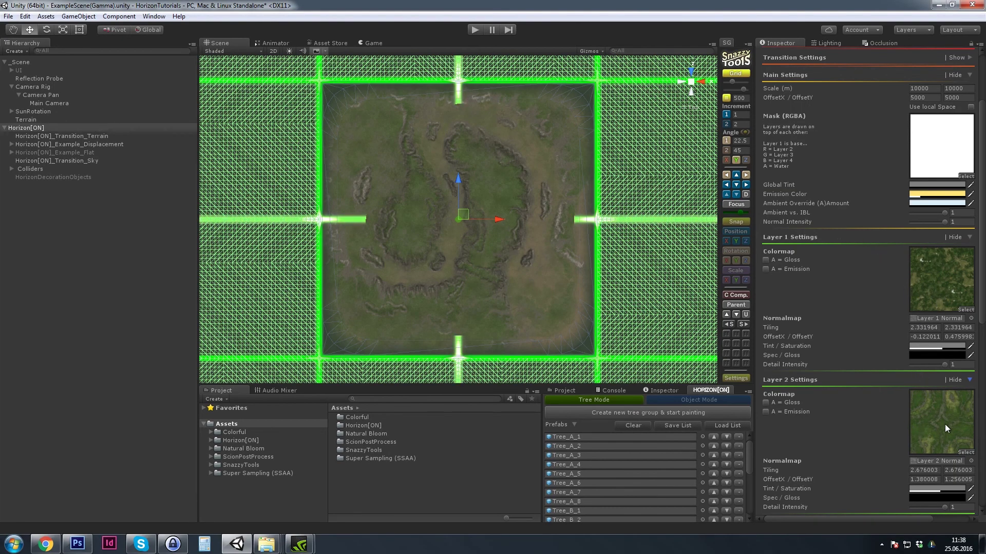
key("alt+Tab")
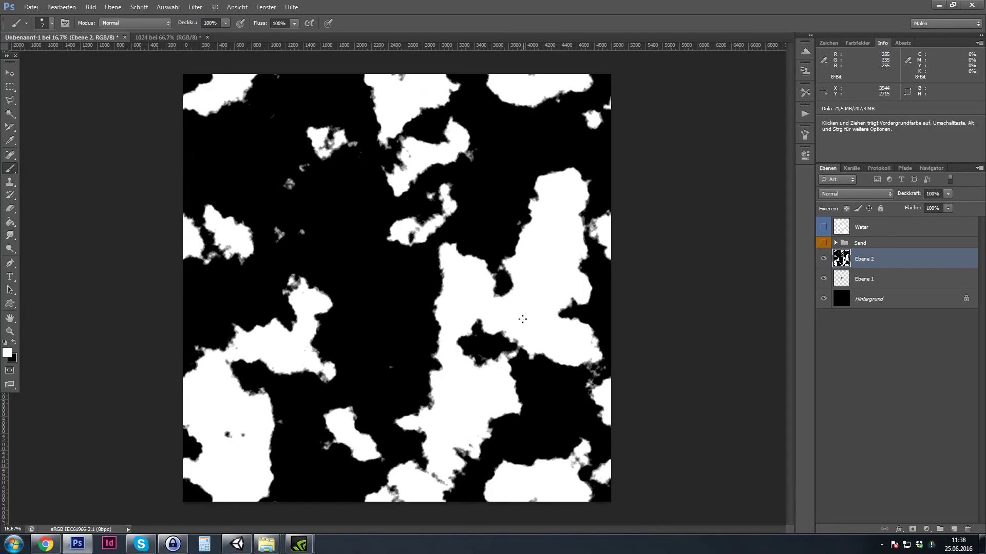
key("alt+Tab")
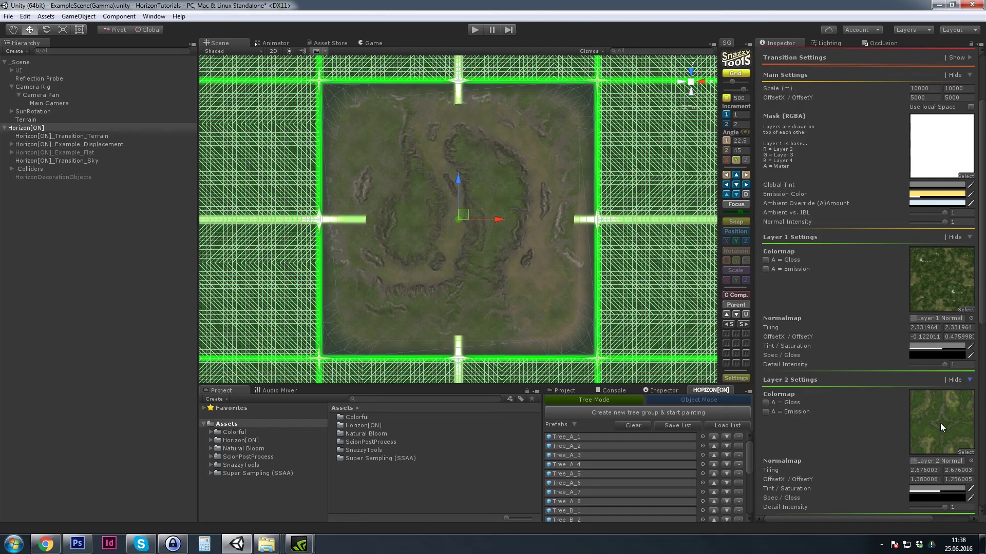
key("alt+Tab")
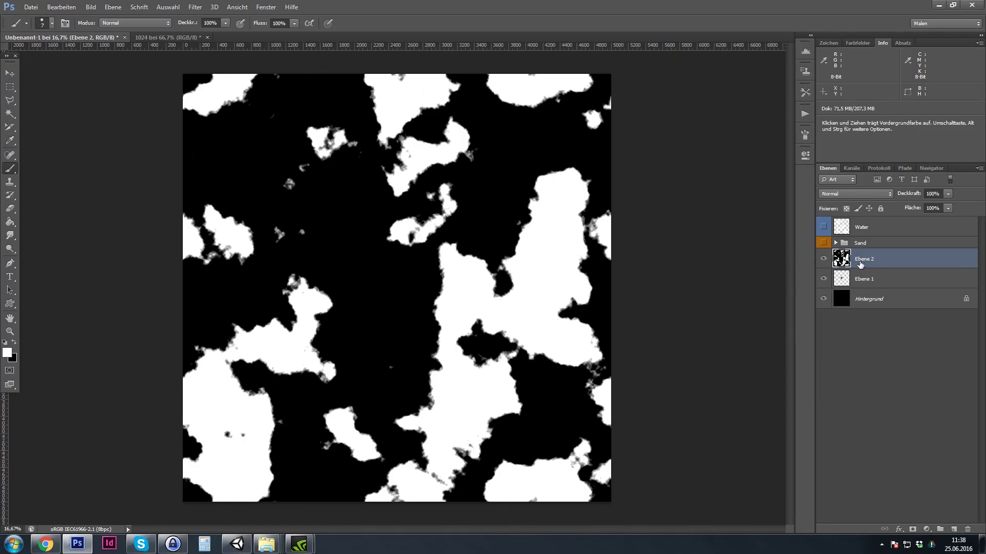
key("alt+Tab")
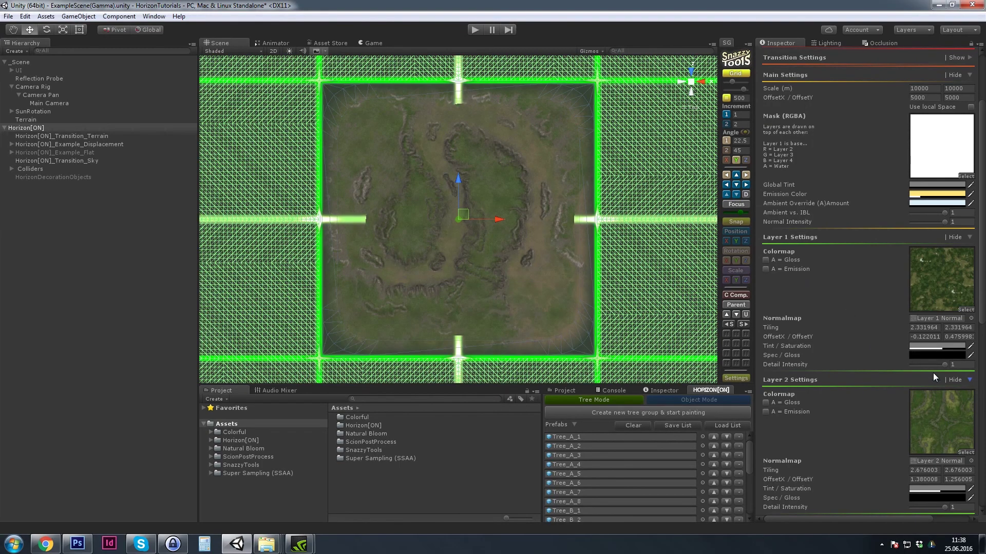
scroll(868, 283, "down", 10)
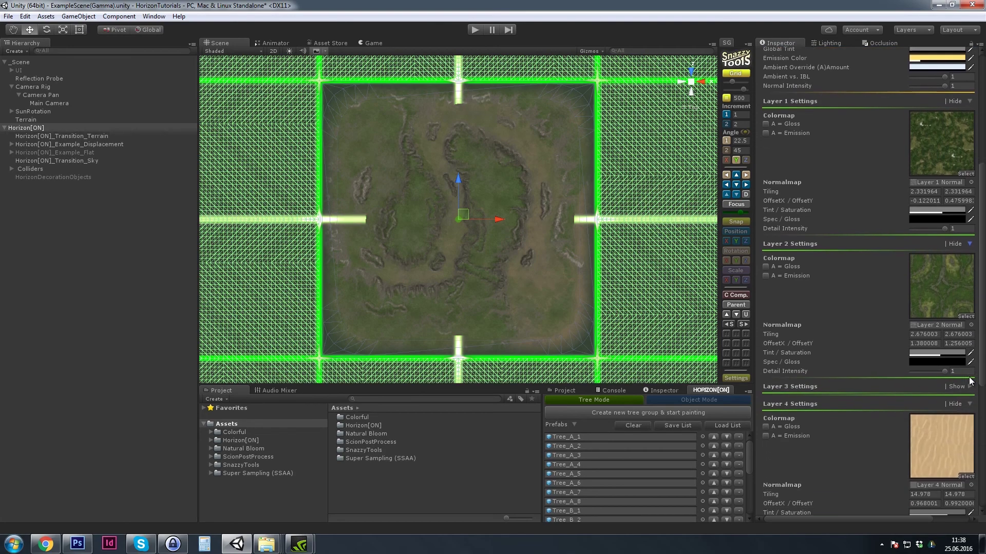
scroll(867, 308, "up", 3)
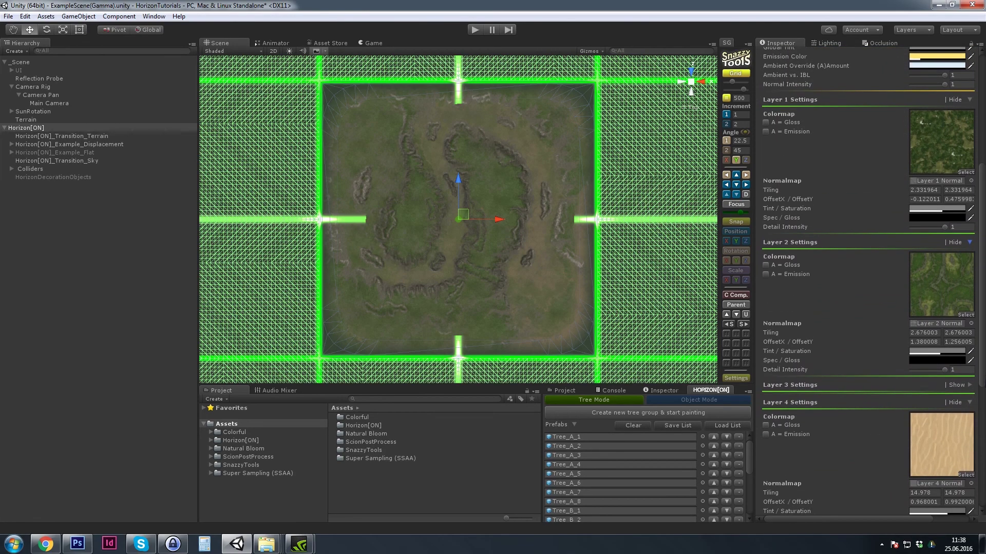
left_click(968, 386)
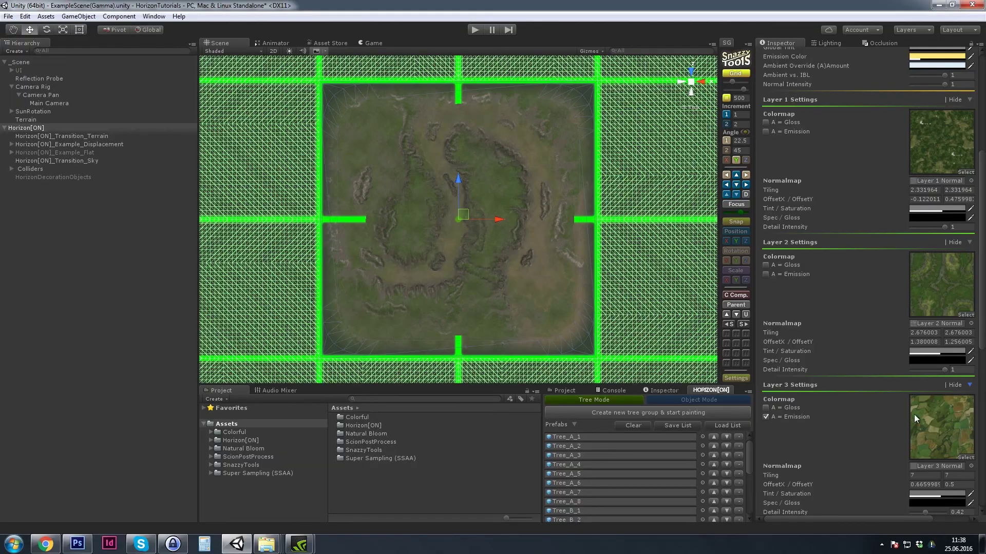
key("alt+Tab")
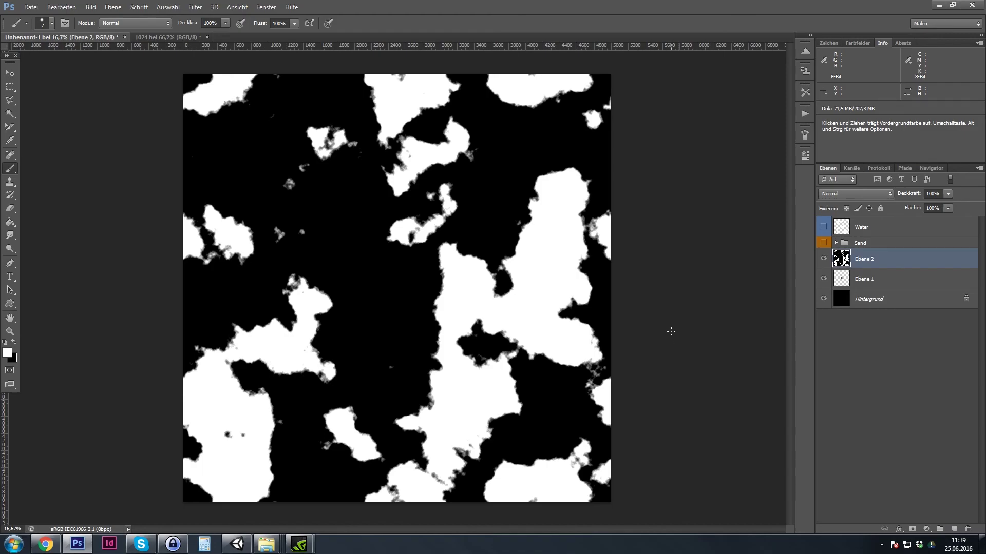
Hide the Ebene 2 layer and show the Water layer in the Unbenannt-1 document
left_click(153, 37)
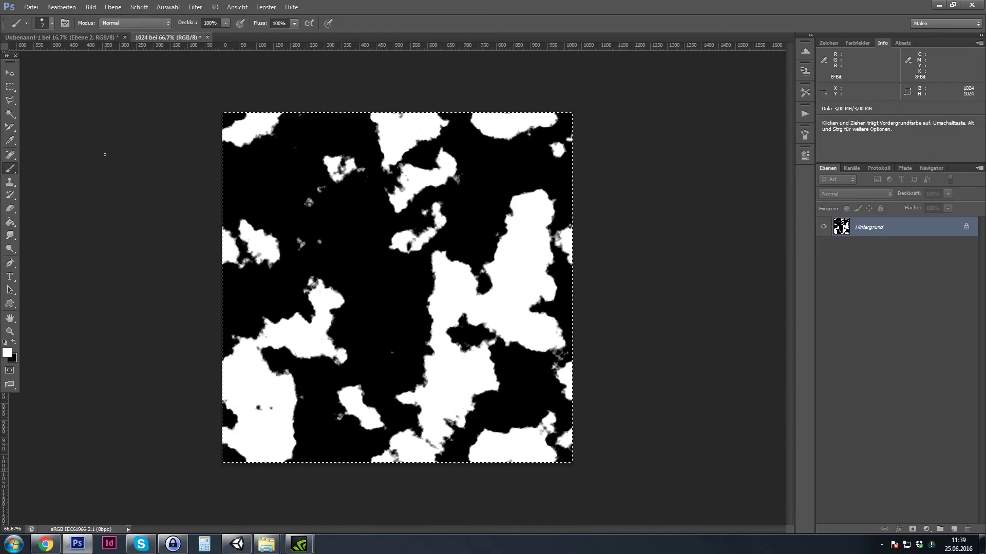
left_click(90, 37)
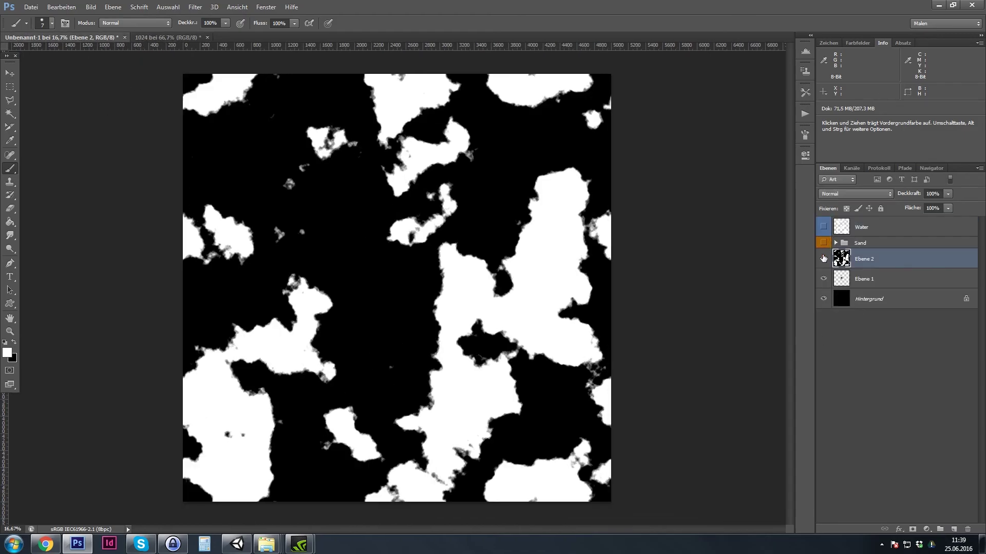
left_click(823, 259)
left_click(824, 226)
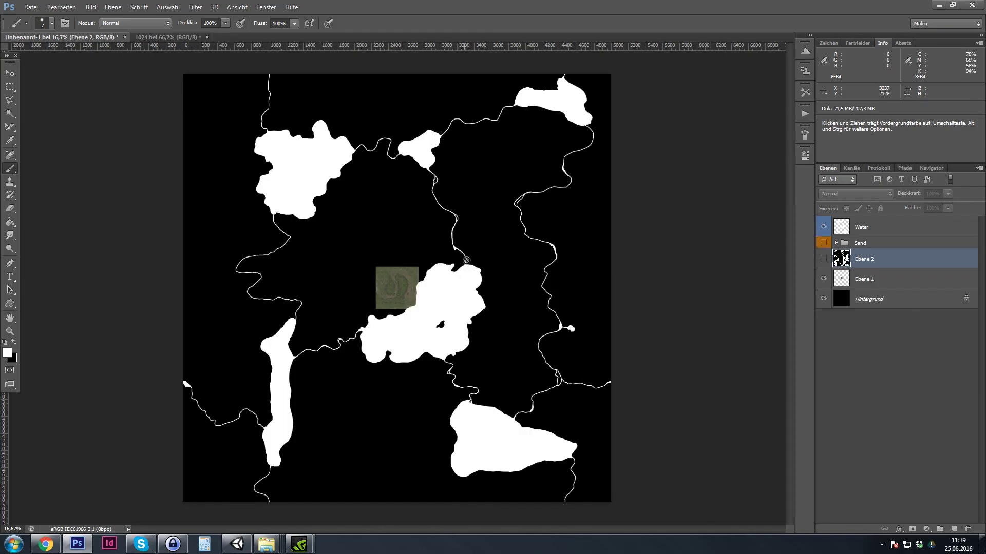
Duplicate the Water layer, keeping the suggested name
left_click(864, 230)
right_click(868, 228)
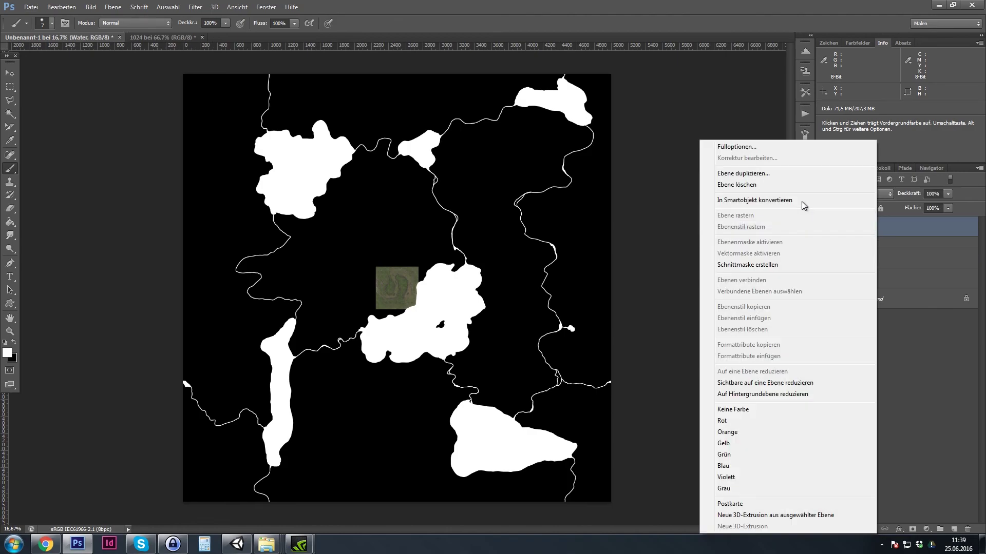
left_click(742, 174)
left_click(863, 140)
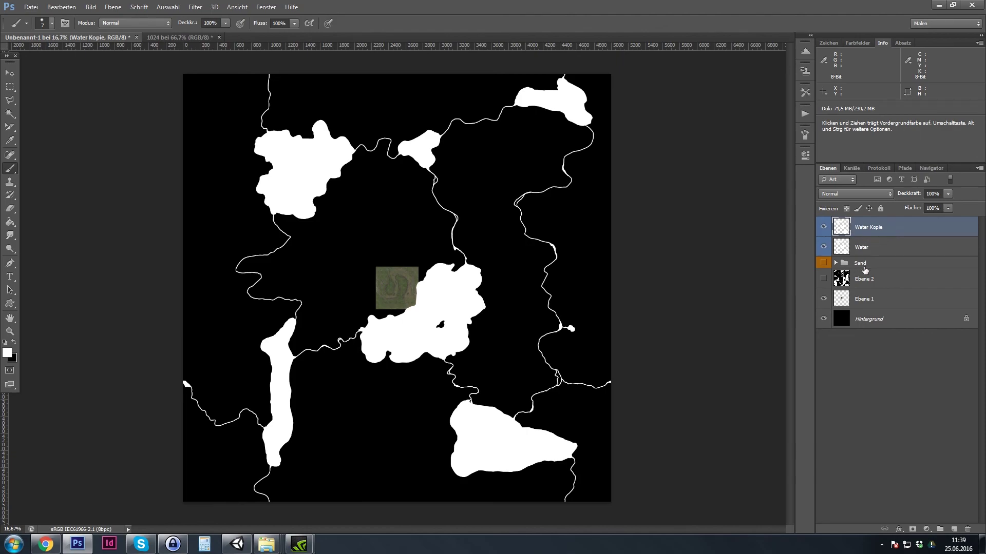
Copy the layer style of the Sand layer inside the Sand group and paste it onto the Water Kopie layer
left_click(835, 263)
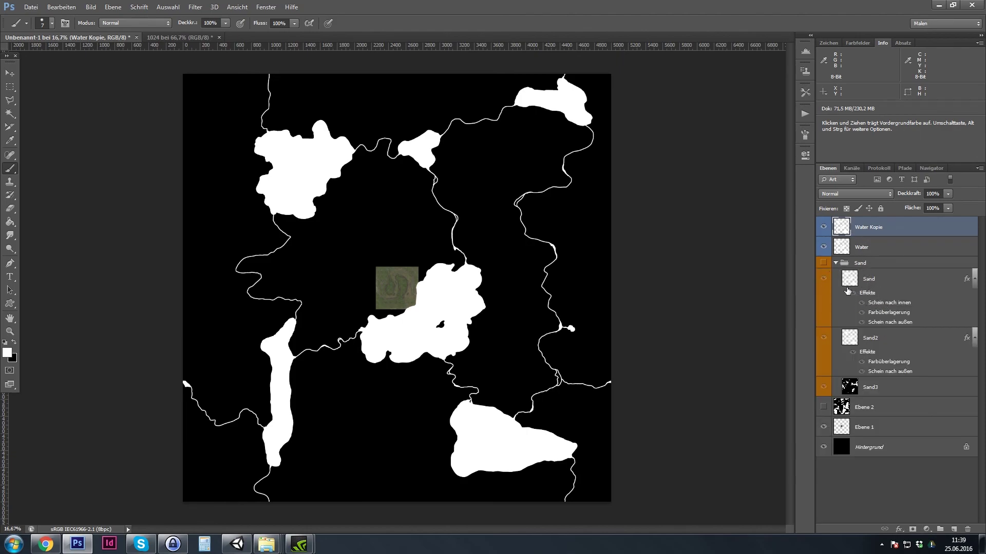
left_click(881, 283)
right_click(890, 287)
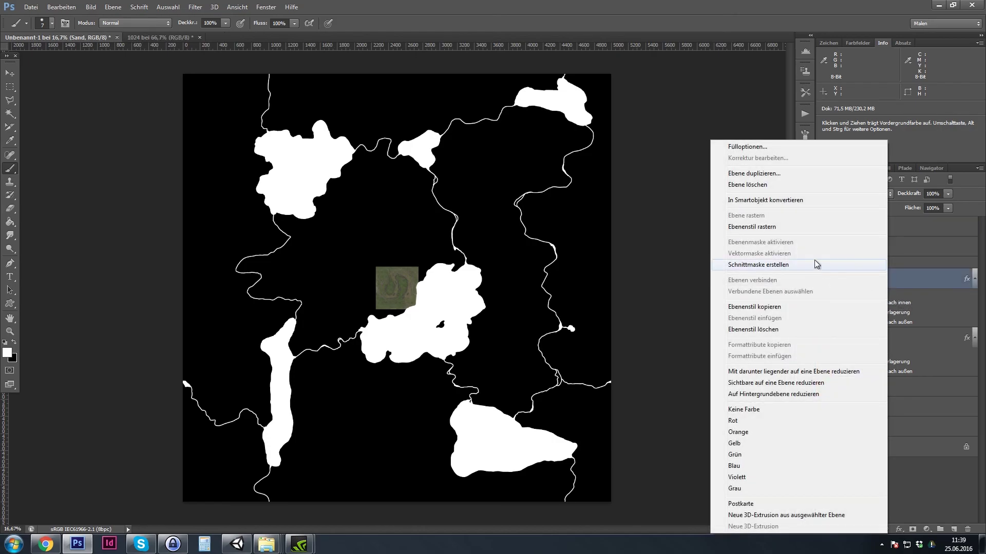
left_click(745, 307)
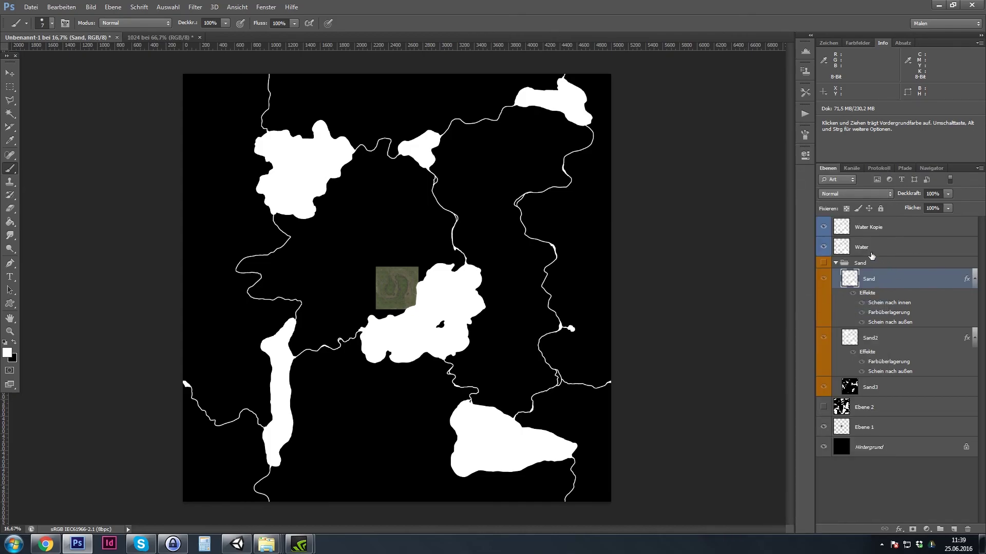
left_click(856, 229)
right_click(865, 231)
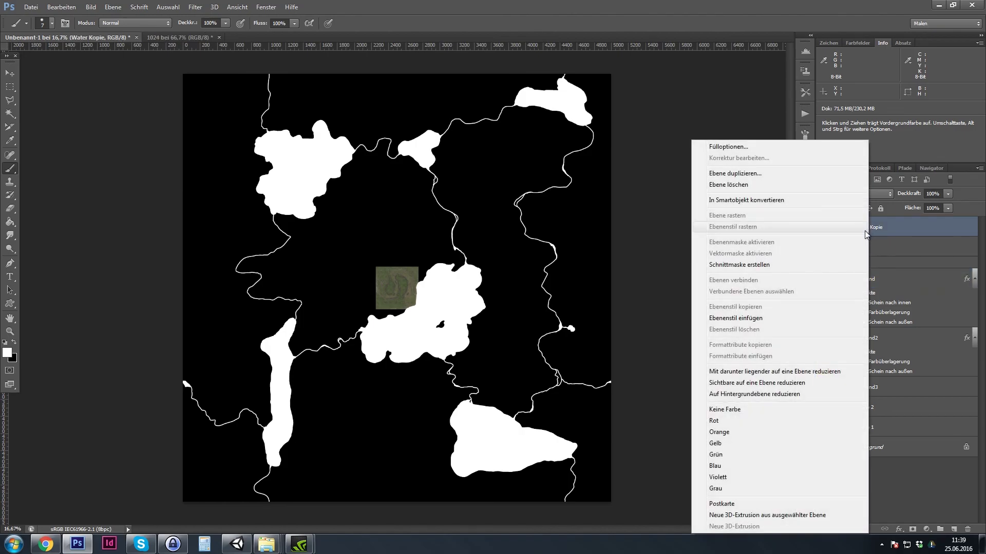
left_click(736, 319)
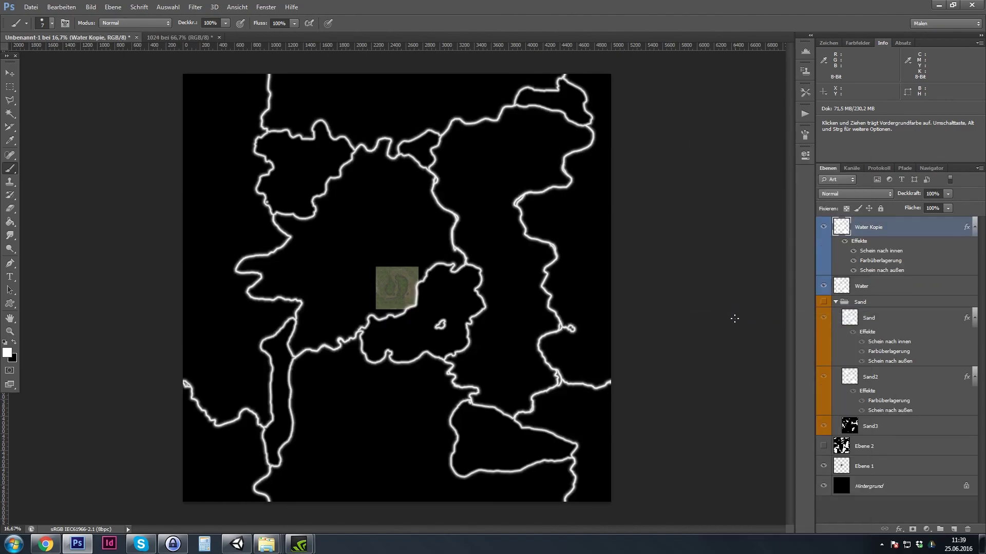
Widen the Water Kopie layer's outer glow to a size of 161 px and a spread of 10%
double_click(879, 271)
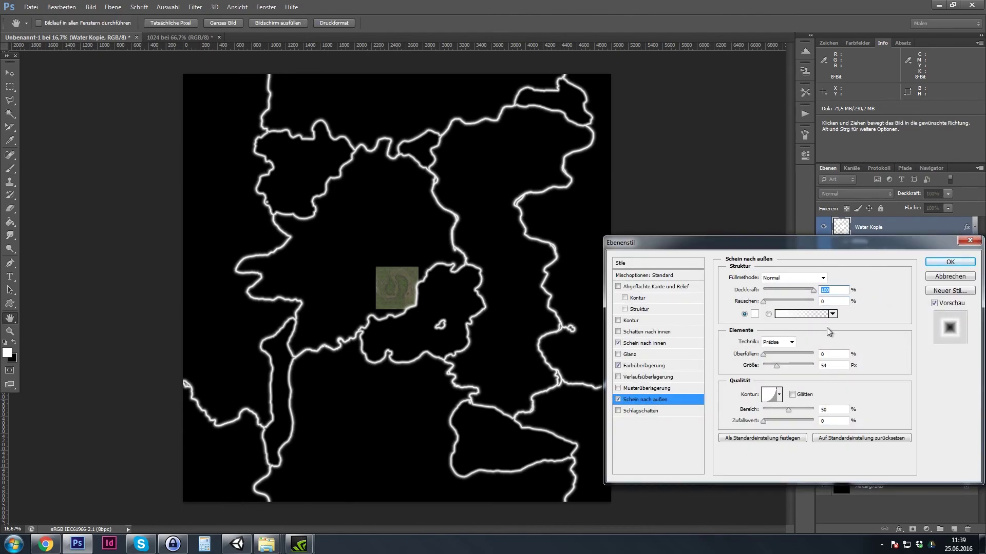
key("alt+Tab")
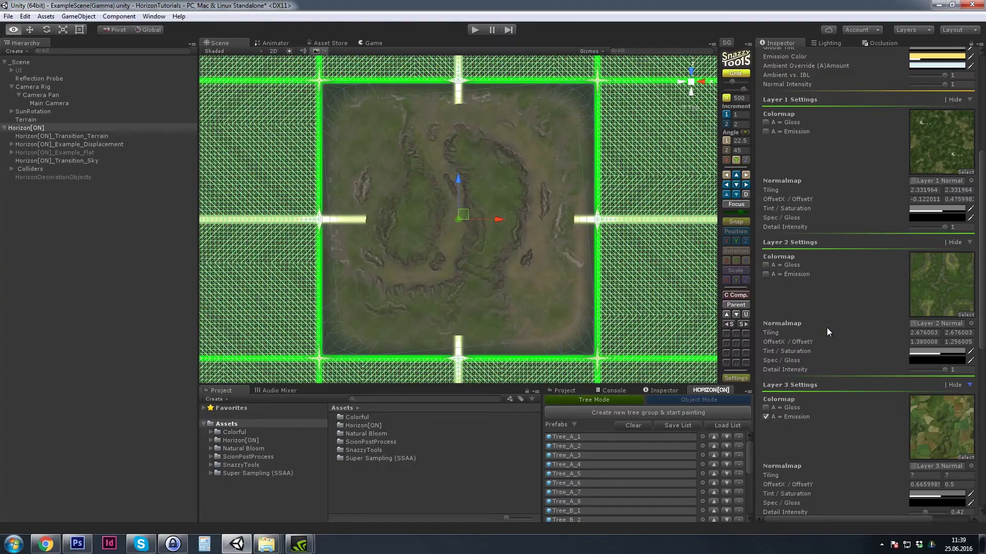
key("alt+Tab")
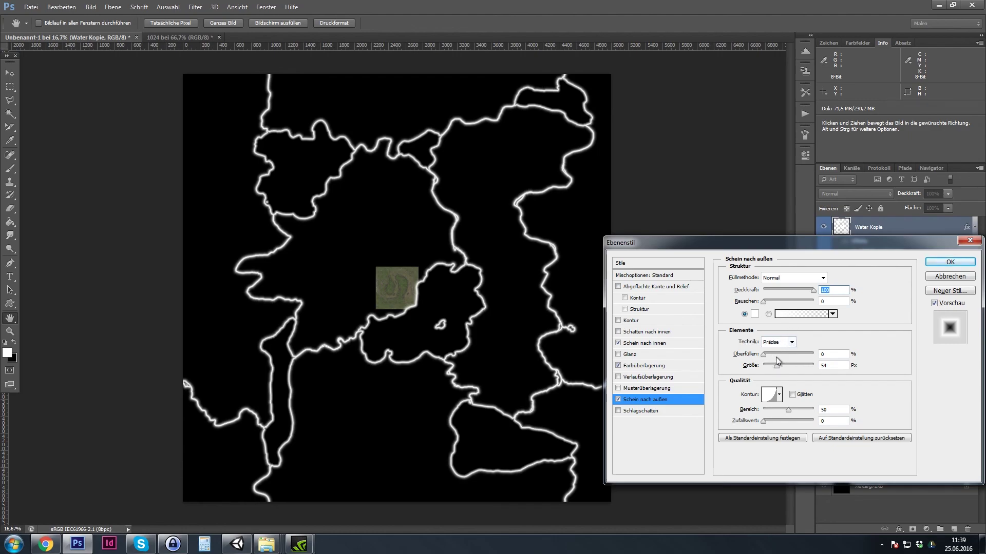
mouse_move(776, 365)
left_mouse_down()
mouse_move(796, 367)
mouse_move(768, 359)
left_mouse_up()
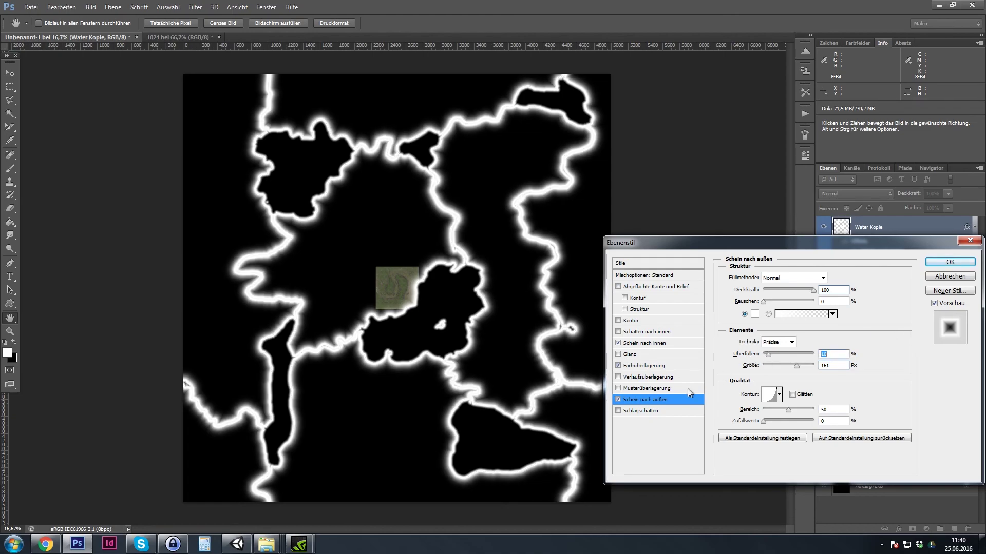
left_click(645, 347)
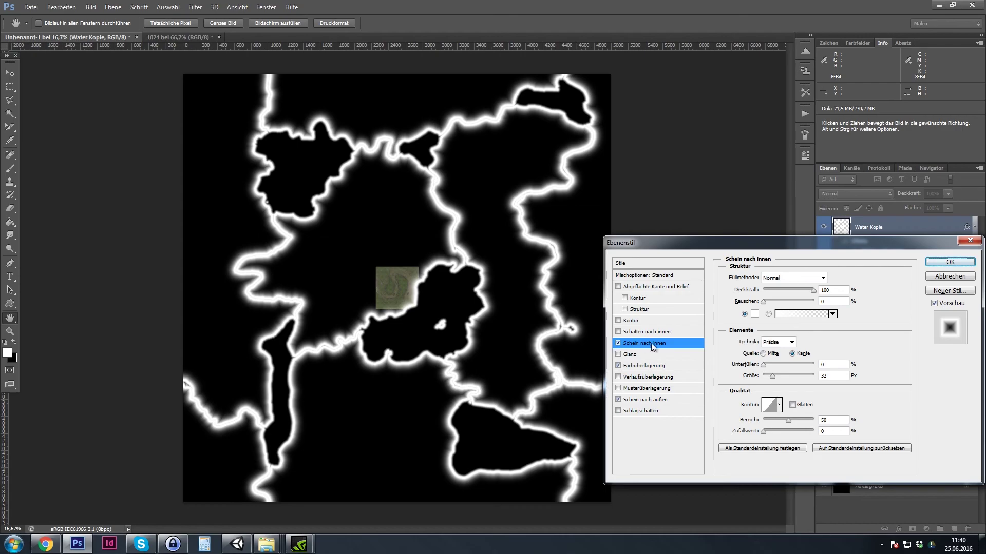
left_click(945, 263)
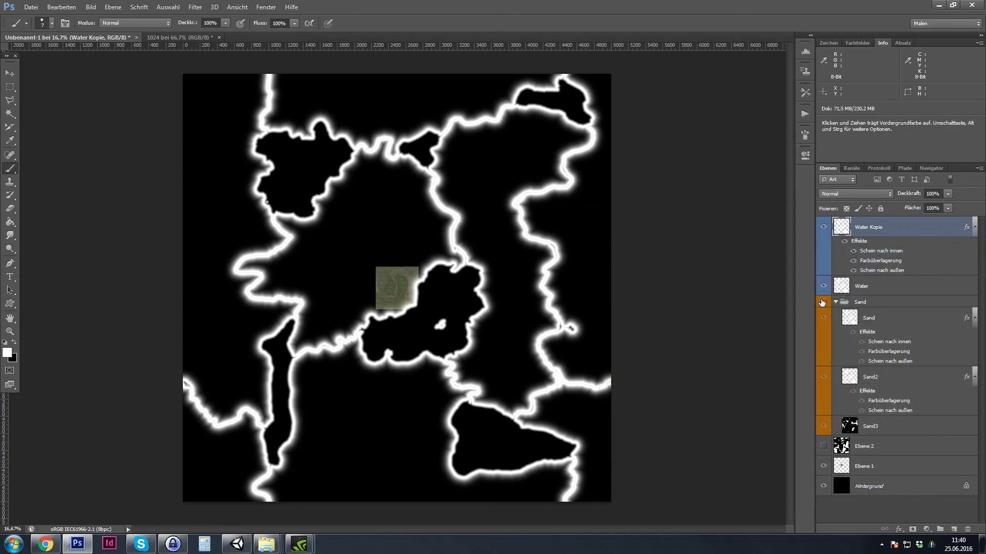
Rename Water Kopie as Fields and Ebene 2 as Layer2, and collapse the Sand group with the Water layer hidden
double_click(867, 228)
type("Fields")
key("Return")
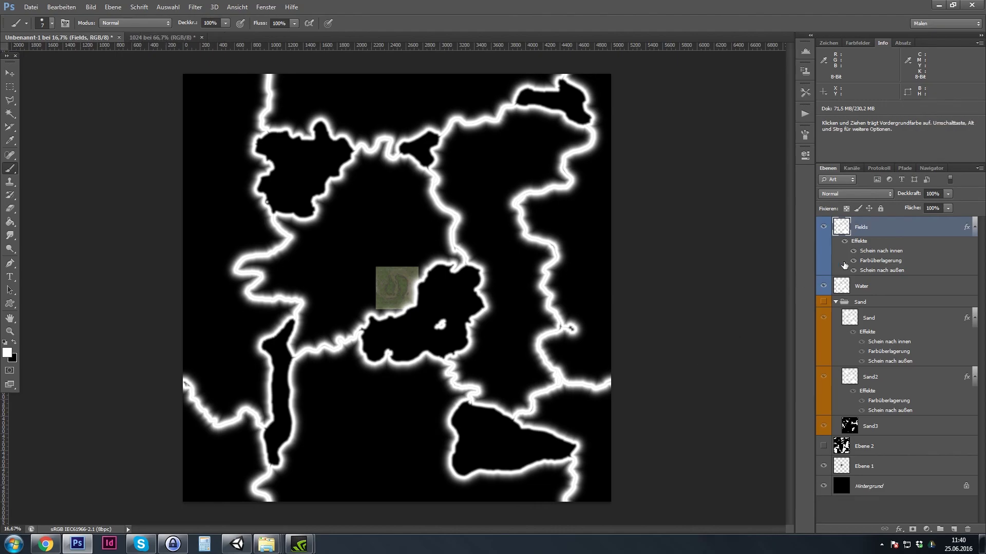
double_click(868, 447)
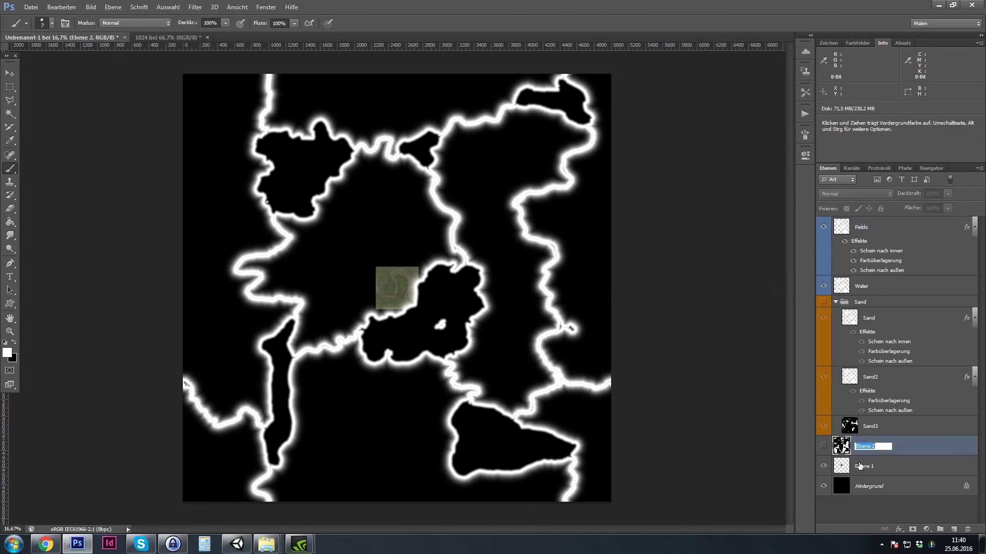
type("Layer2")
key("Return")
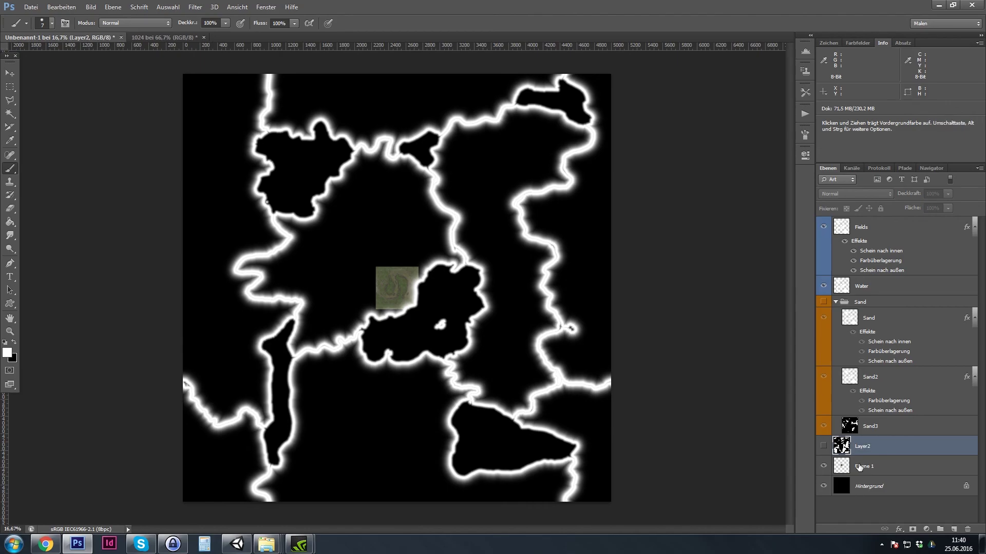
left_click(836, 301)
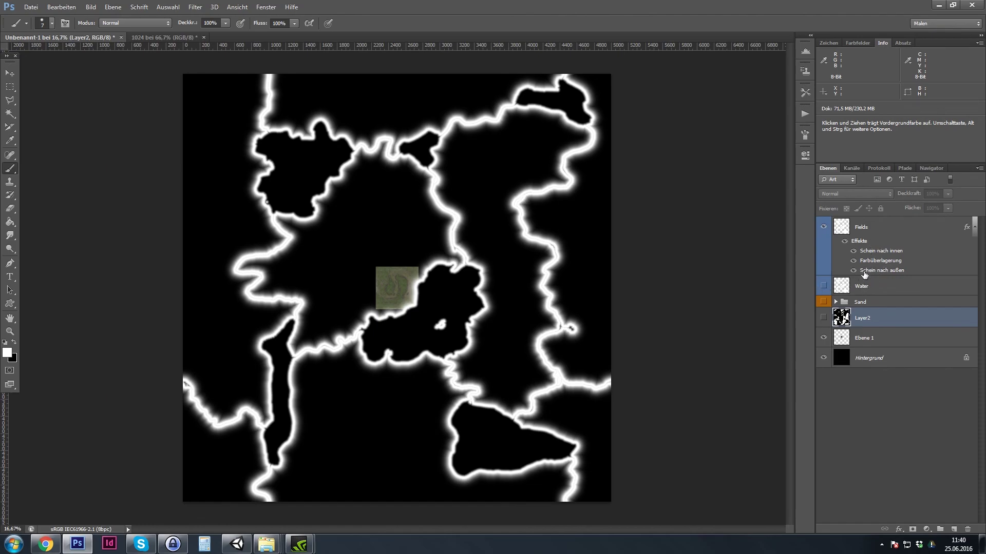
Switch to the 1024 document and fill it with a newly rendered Clouds pattern
left_click(164, 37)
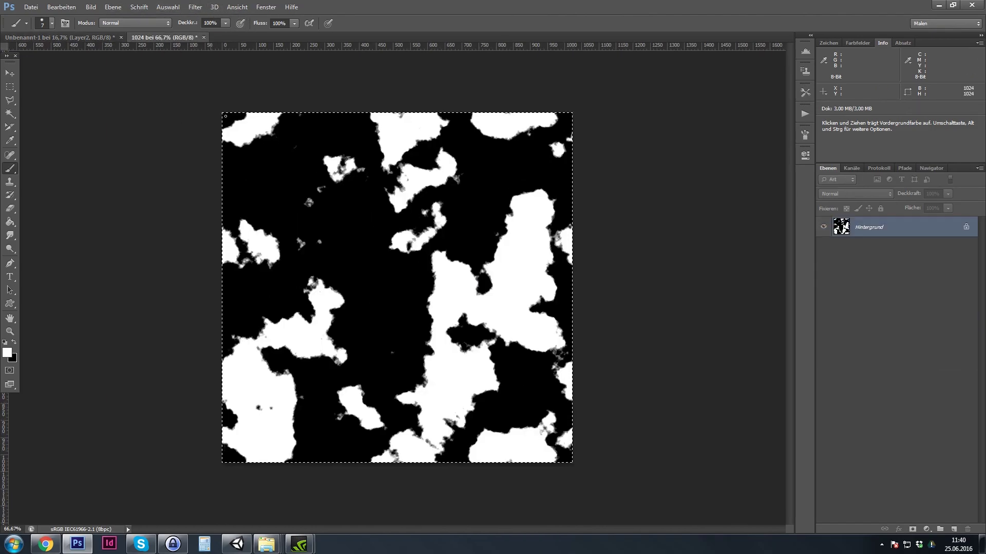
left_click(195, 6)
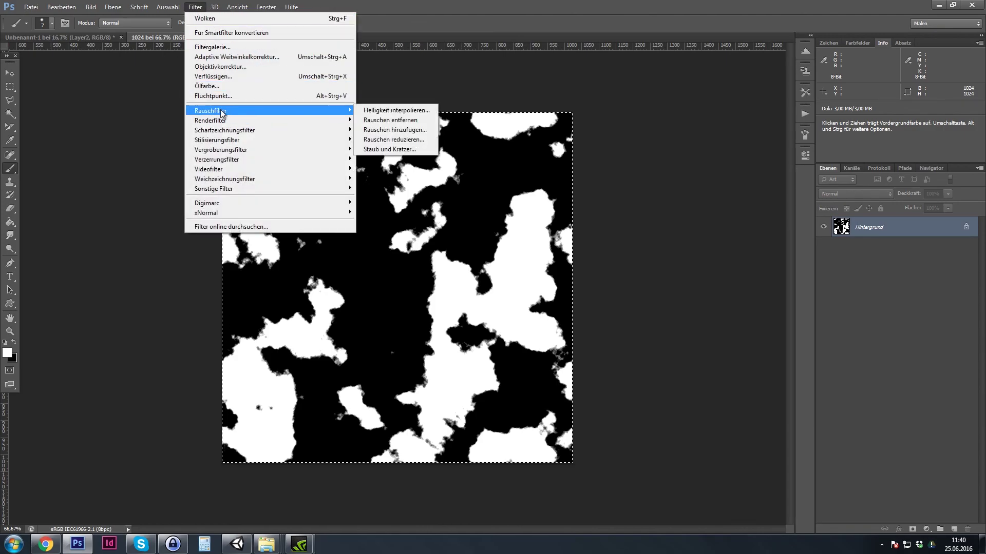
mouse_move(224, 124)
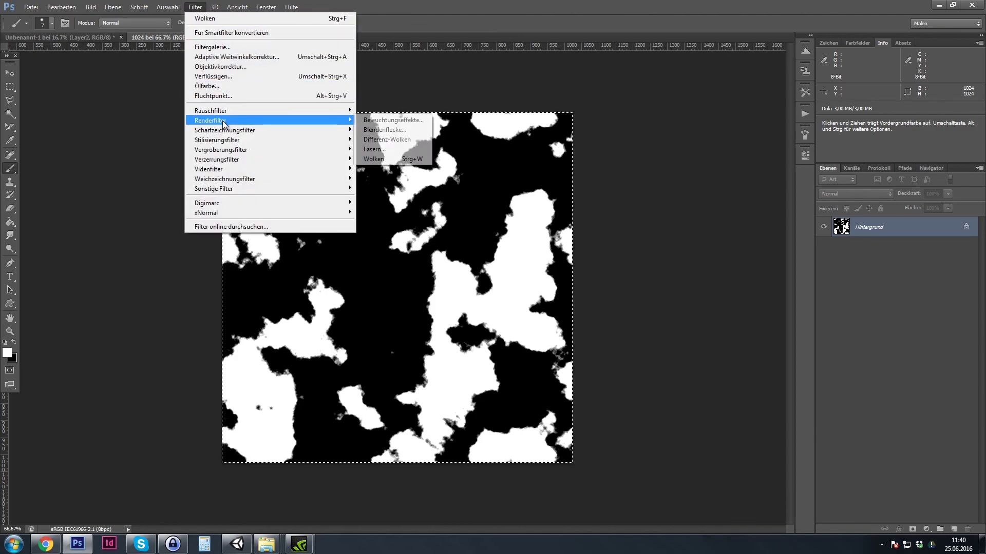
left_click(374, 159)
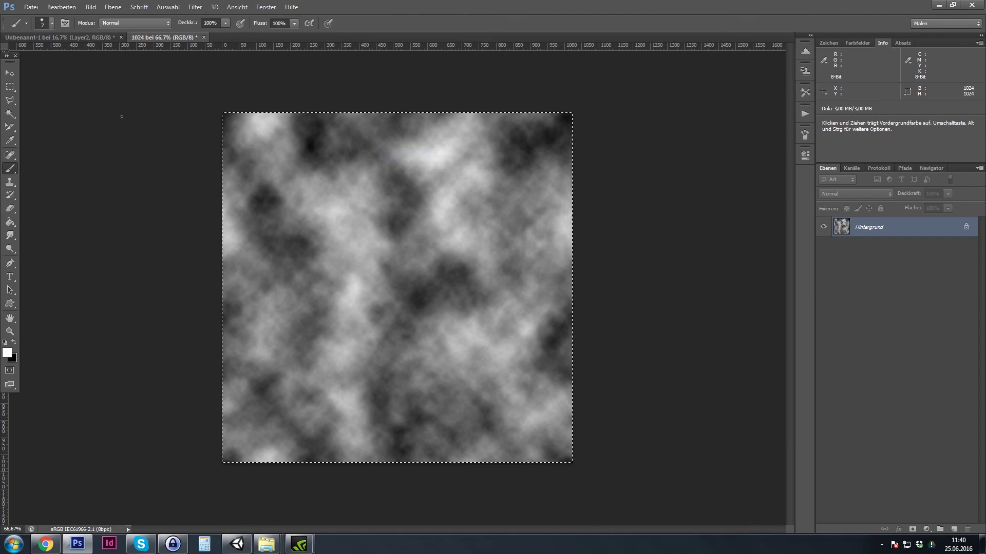
Use Levels to narrow the clouds' input range from both ends into soft white patches on black
key("ctrl+l")
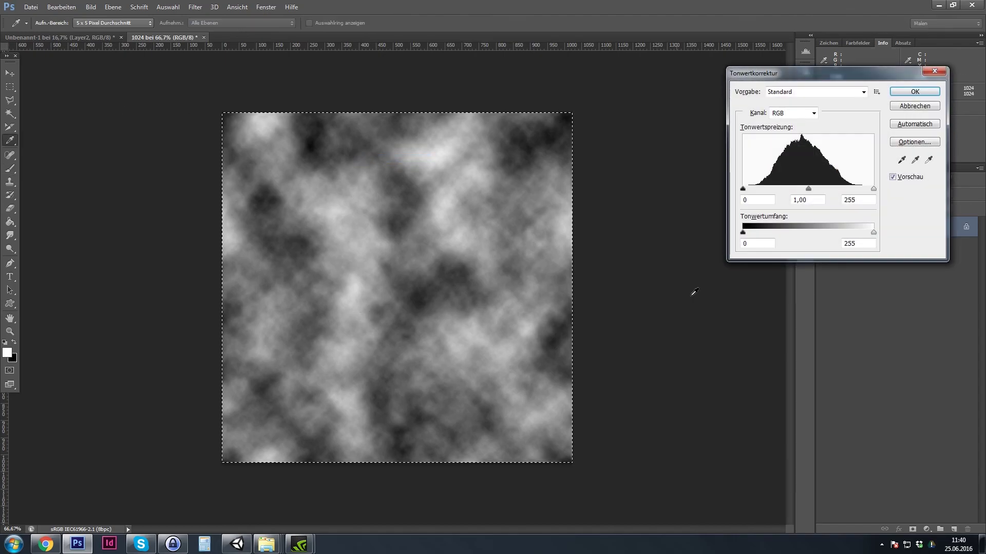
left_click_drag(743, 188, 795, 195)
mouse_move(874, 189)
left_mouse_down()
mouse_move(807, 191)
mouse_move(827, 189)
left_mouse_up()
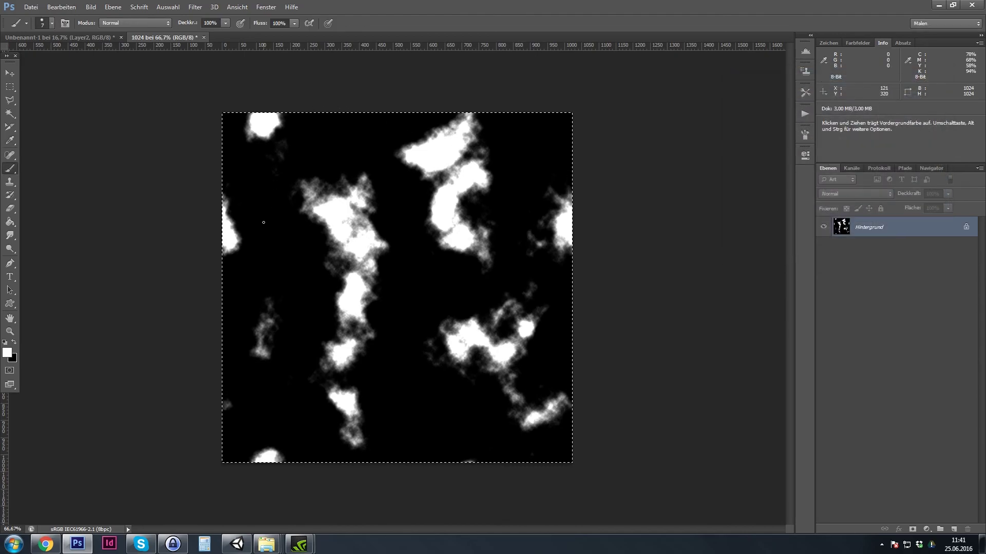
Apply Levels again with input black at 97 and input white at 174 to harden the patch edges
key("ctrl+l")
left_click_drag(743, 189, 779, 191)
left_click_drag(874, 189, 829, 192)
key("Up")
key("Up")
key("Up")
key("Up")
key("Up")
key("Up")
key("Up")
key("Up")
key("Up")
key("Up")
key("Up")
key("Up")
key("Up")
key("Up")
key("Up")
key("Up")
key("Up")
key("Up")
key("Up")
key("Up")
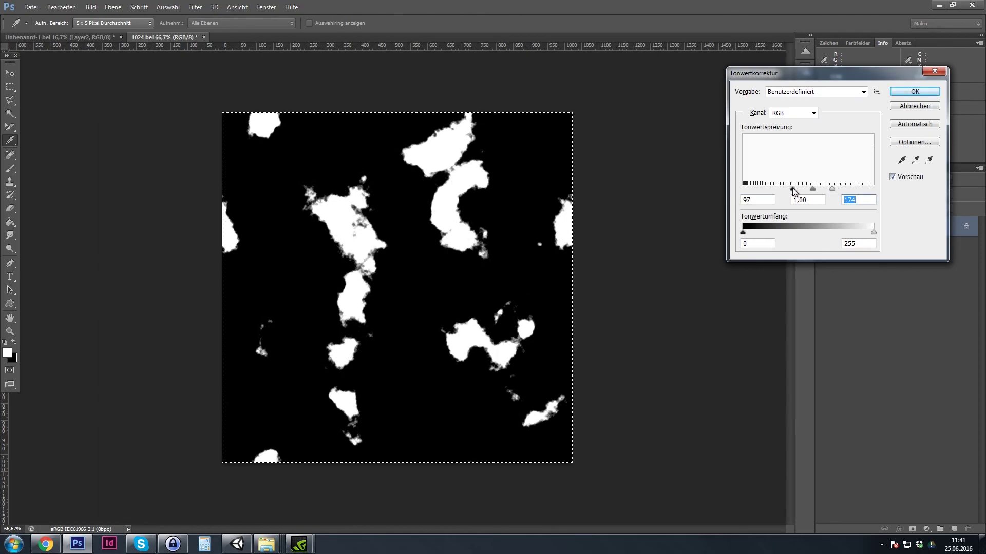
left_click(915, 91)
Soften the white patches with a Gaussian Blur of 7.4 pixels radius
left_click(195, 7)
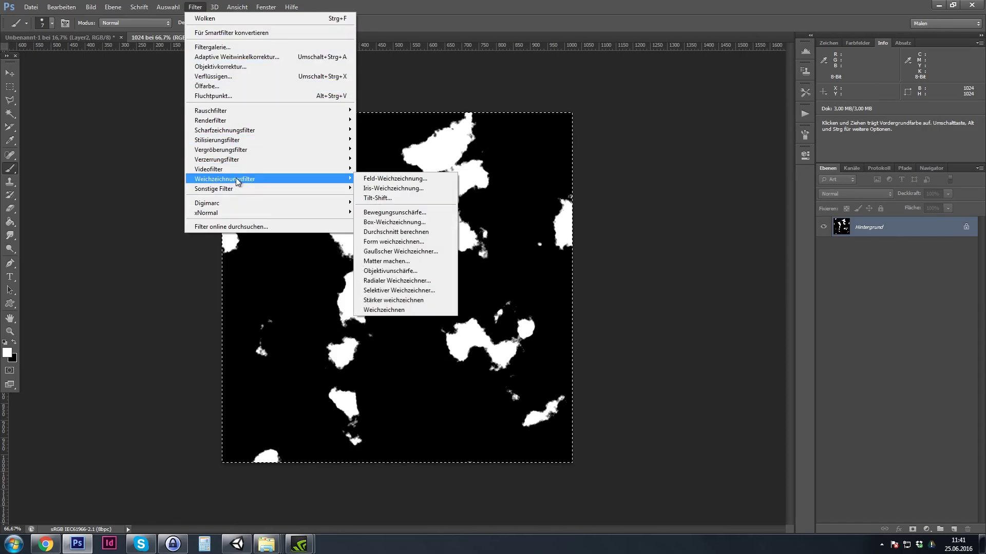
mouse_move(340, 181)
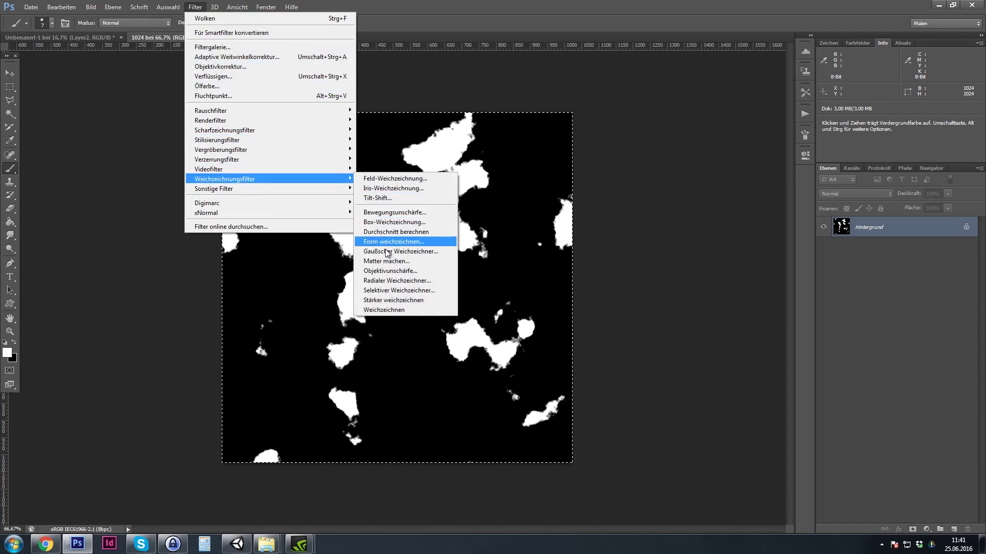
left_click(388, 252)
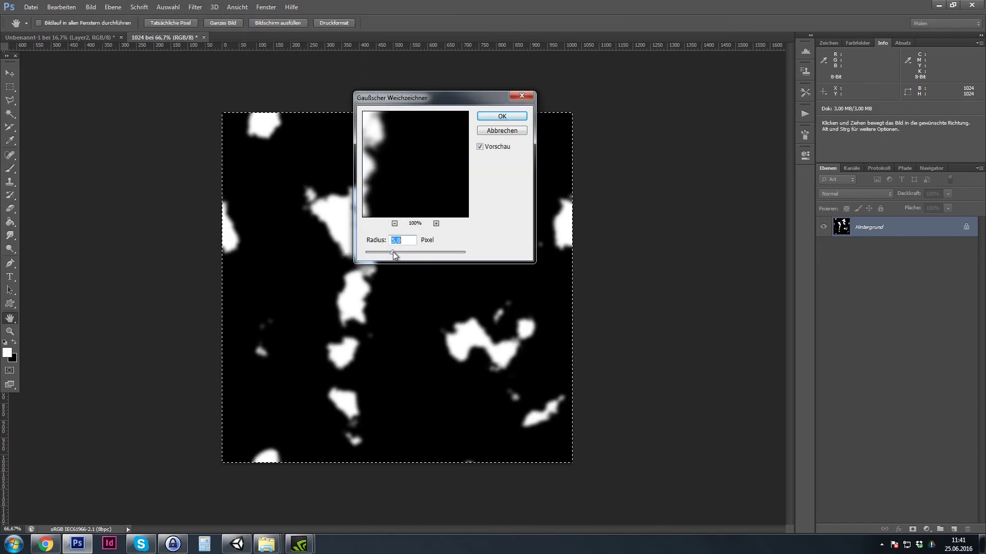
left_click_drag(392, 252, 400, 256)
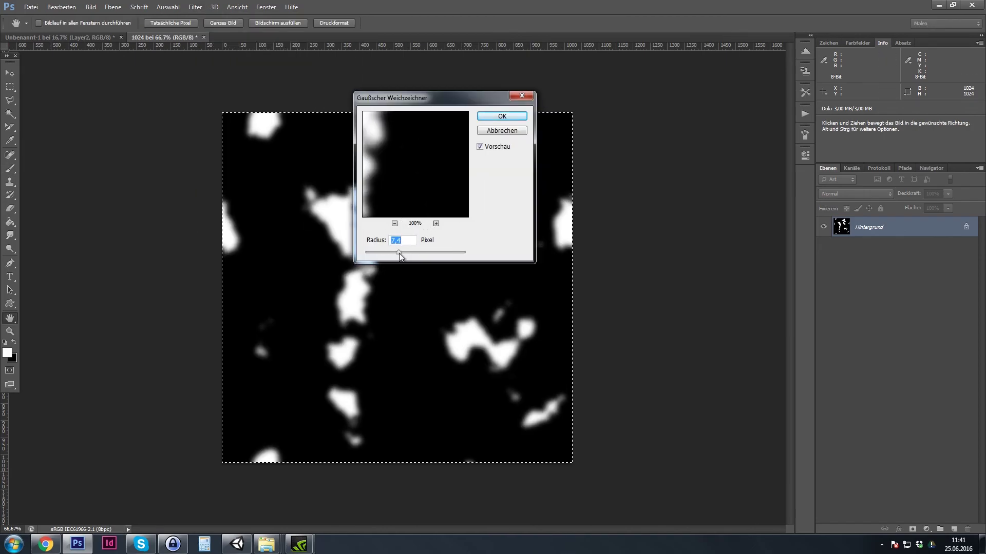
left_click(501, 116)
key("b")
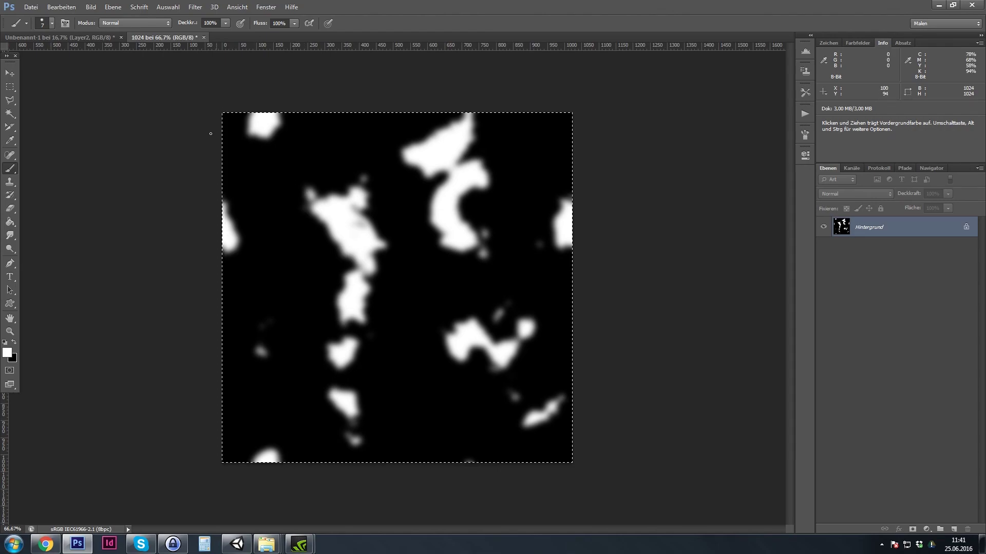
Offset the image by -1230 px horizontally and +137 px vertically, wrapping the shifted parts around
left_click(195, 6)
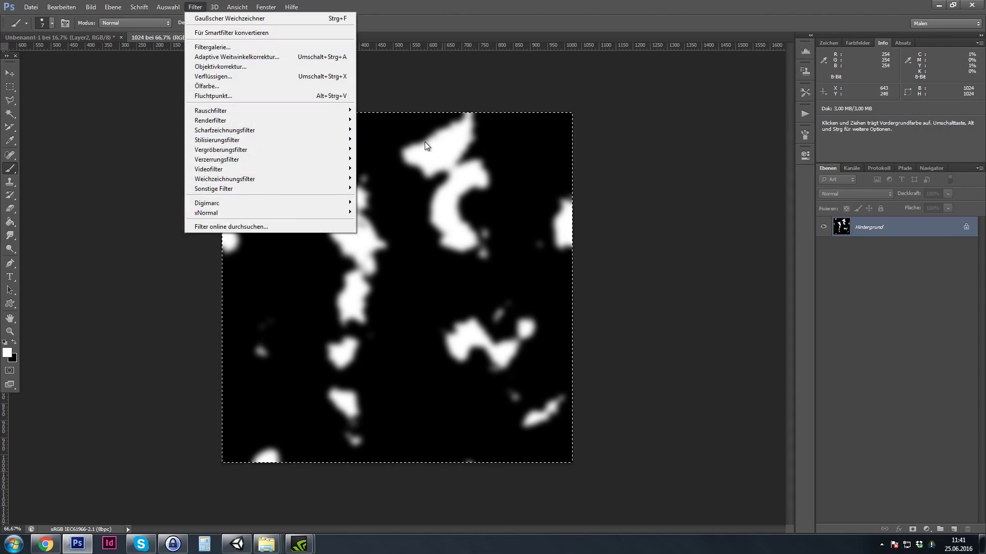
mouse_move(263, 188)
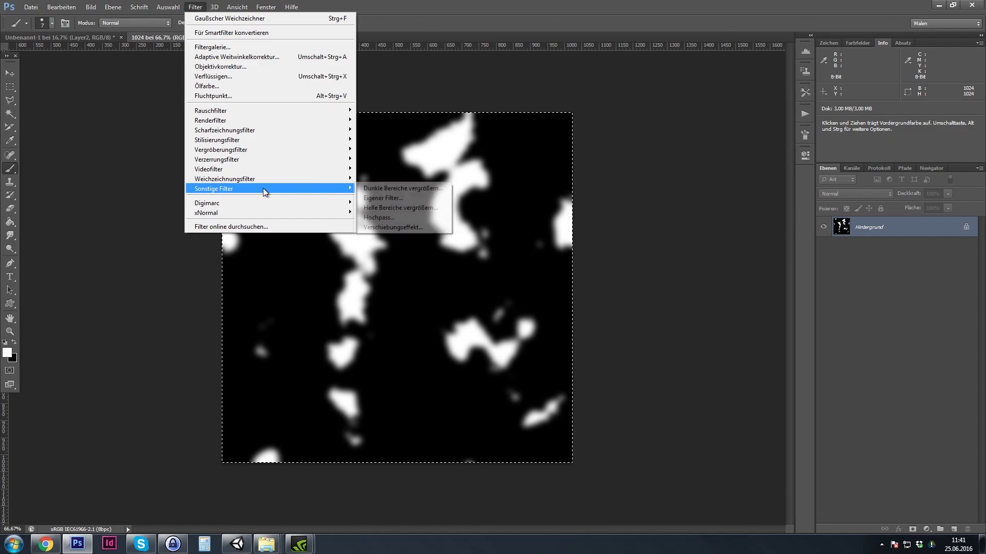
left_click(379, 229)
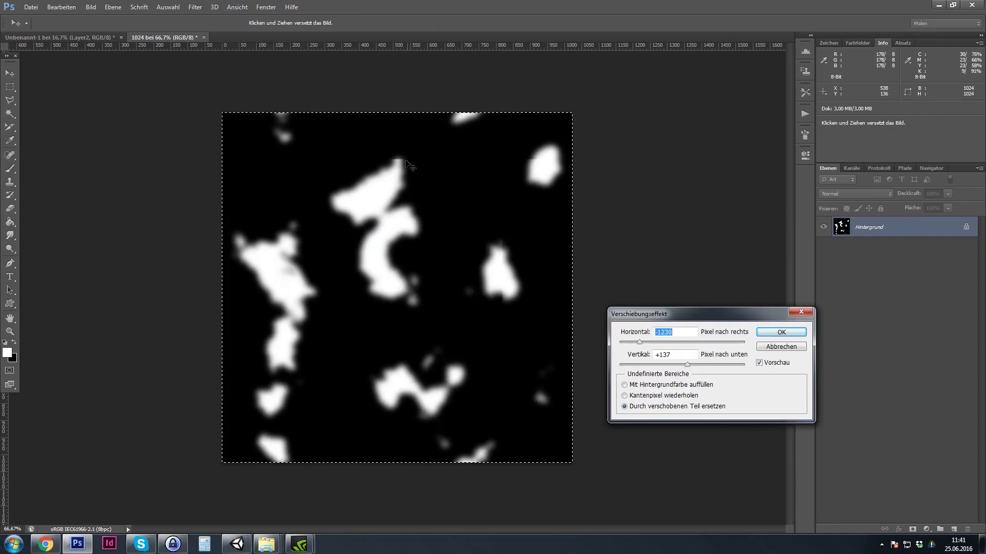
left_click(781, 332)
key("ctrl+d")
key("b")
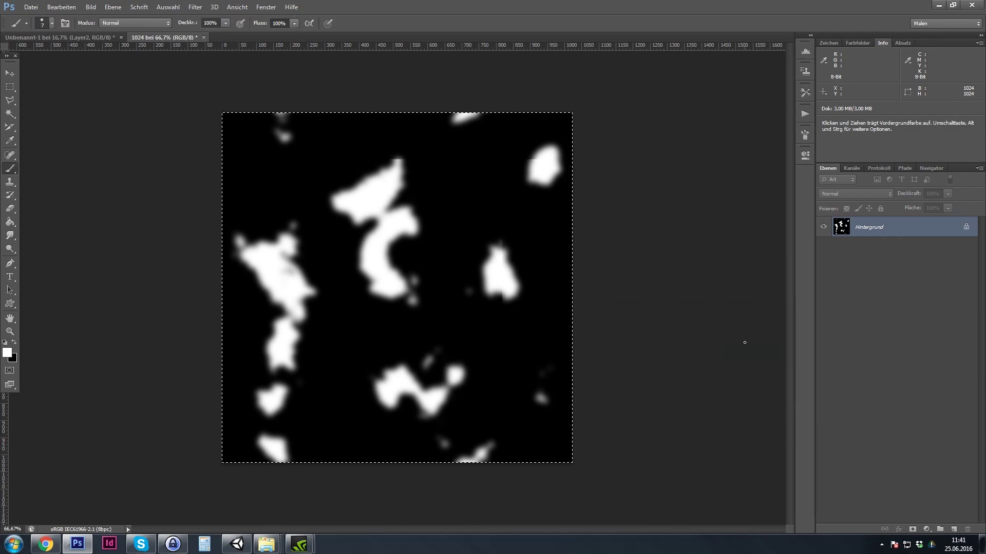
Paint over the hard seams cutting through the white patches with a 32 px white brush
key("ctrl+plus")
key("ctrl+plus")
scroll(324, 334, "up", 3)
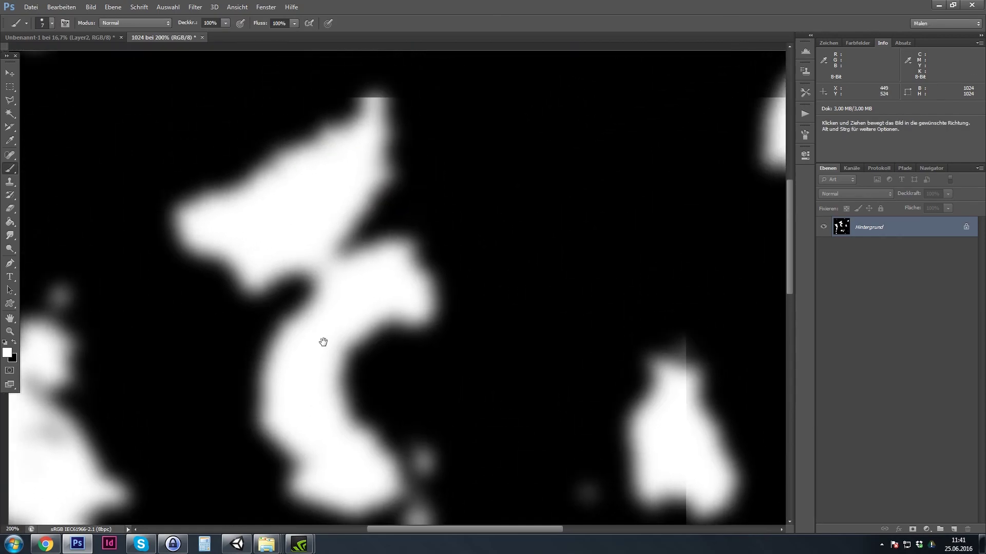
scroll(337, 343, "down", 2)
scroll(338, 343, "up", 3)
scroll(333, 349, "right", 1)
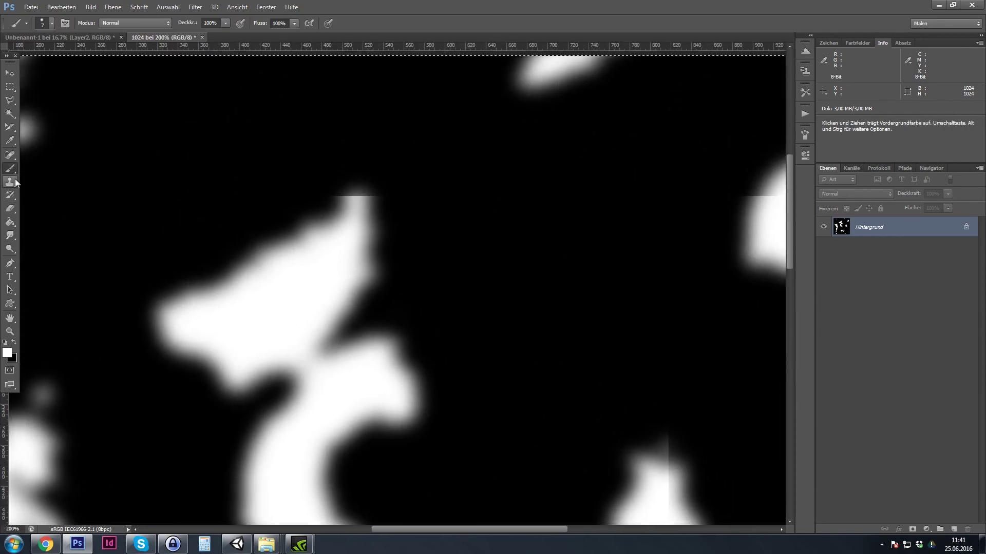
right_click(198, 190)
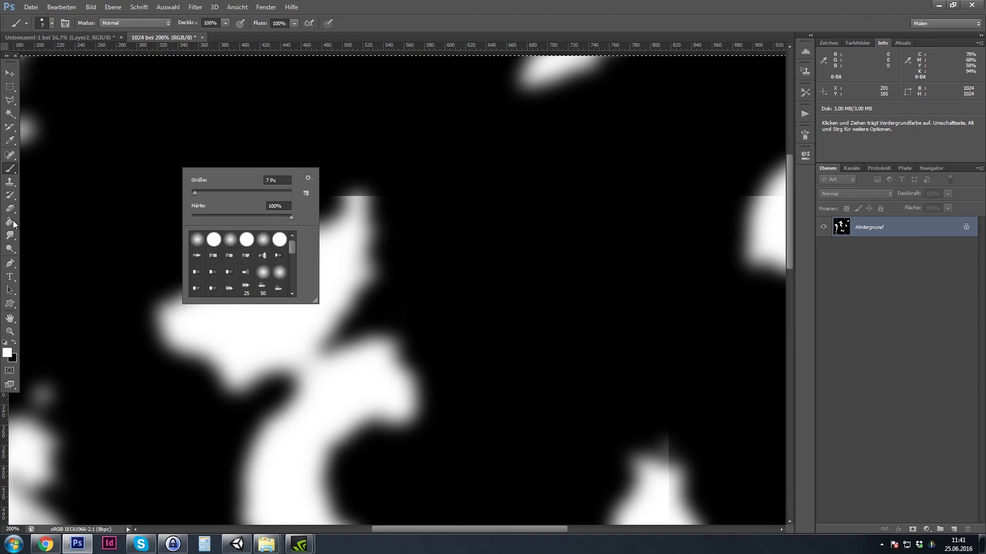
mouse_move(205, 216)
left_mouse_down()
mouse_move(191, 217)
mouse_move(200, 192)
left_mouse_up()
mouse_move(339, 205)
left_mouse_down()
mouse_move(359, 196)
mouse_move(358, 216)
mouse_move(314, 274)
left_mouse_up()
left_click_drag(494, 277, 269, 324)
mouse_move(448, 249)
left_mouse_down()
mouse_move(419, 257)
mouse_move(436, 252)
left_mouse_up()
mouse_move(330, 286)
left_mouse_down()
mouse_move(363, 286)
mouse_move(468, 54)
left_mouse_up()
mouse_move(462, 284)
left_mouse_down()
mouse_move(469, 269)
mouse_move(467, 407)
mouse_move(480, 437)
left_mouse_up()
left_click_drag(335, 343, 454, 288)
key("ctrl+minus")
key("ctrl+minus")
key("ctrl+minus")
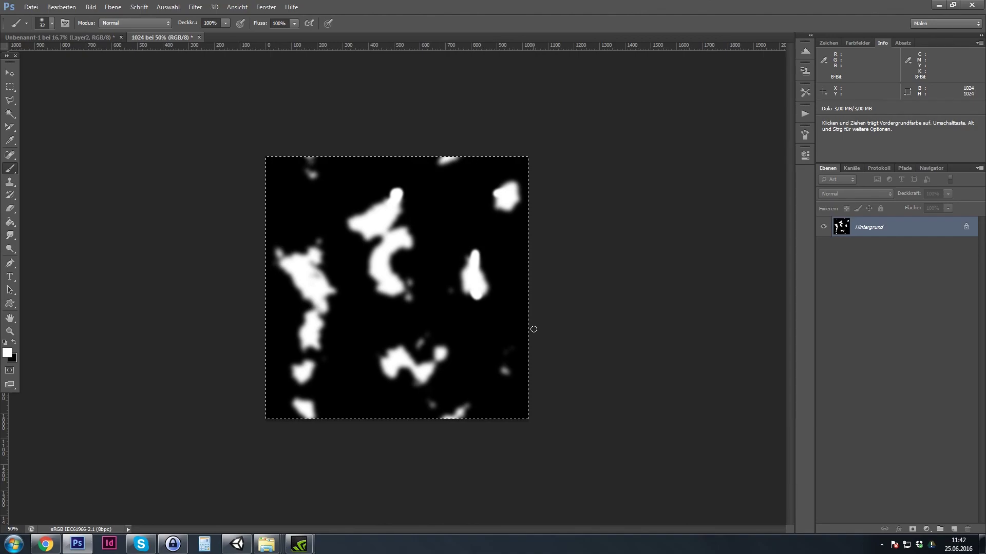
Copy the softened patch mask and paste it into the Unbenannt-1 map as a new layer directly above Water
key("ctrl")
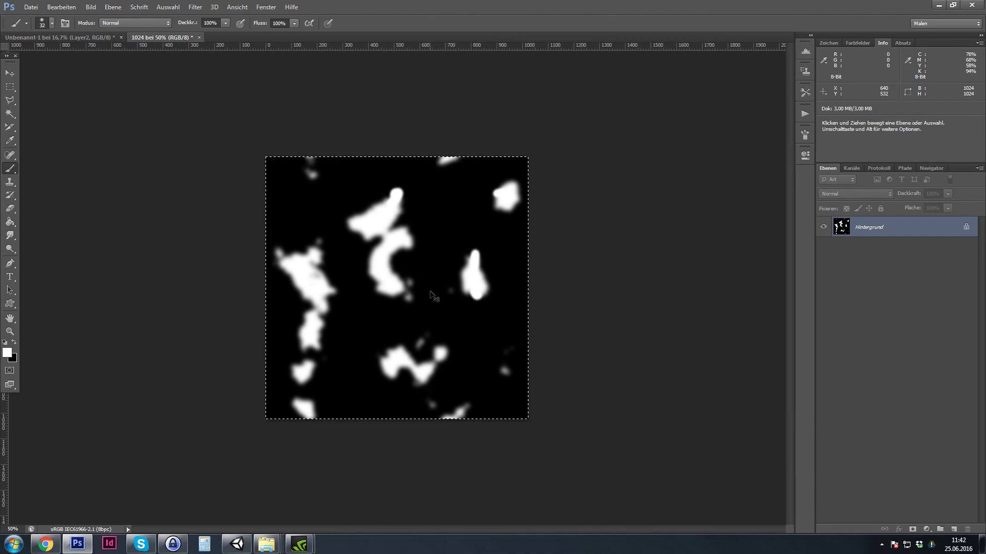
left_click(69, 37)
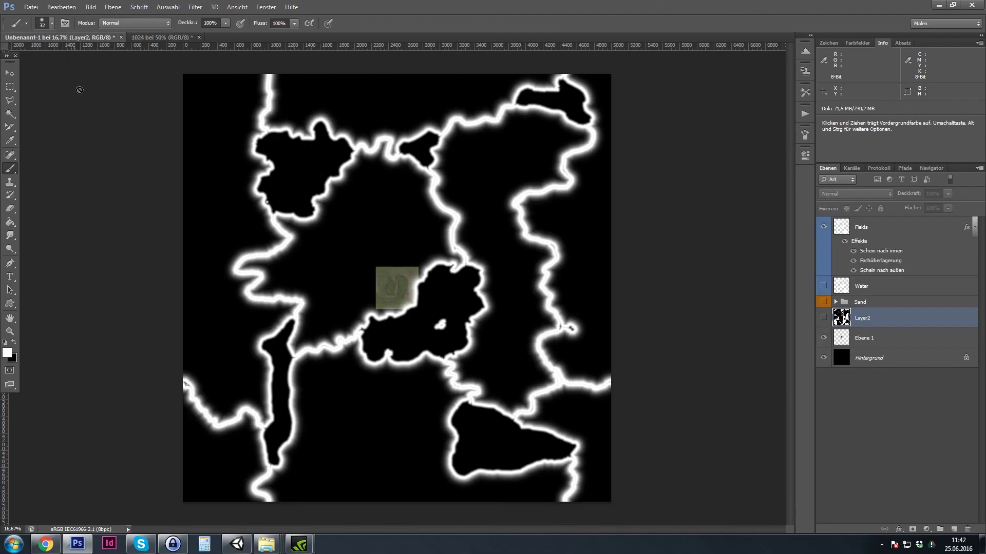
left_click(867, 227)
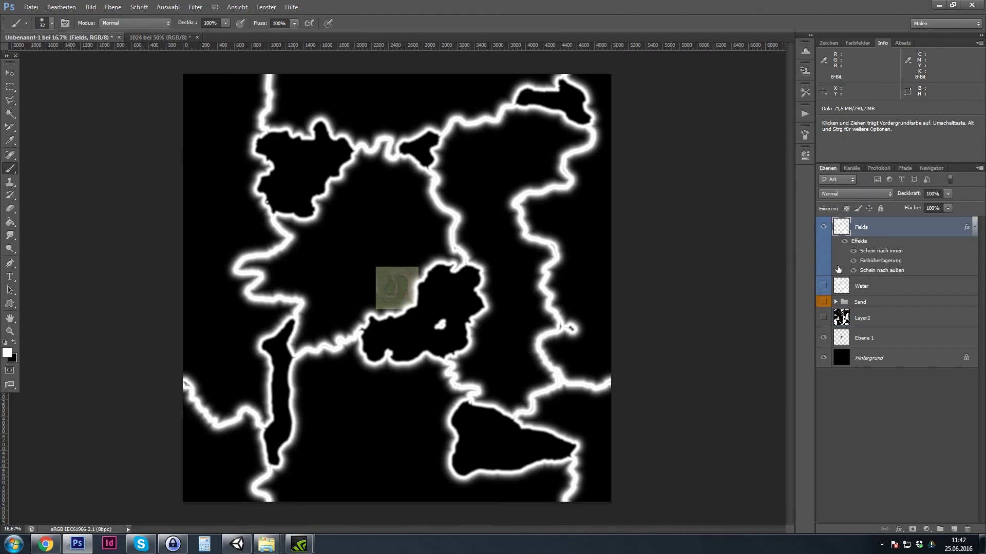
left_click(867, 287, "ctrl")
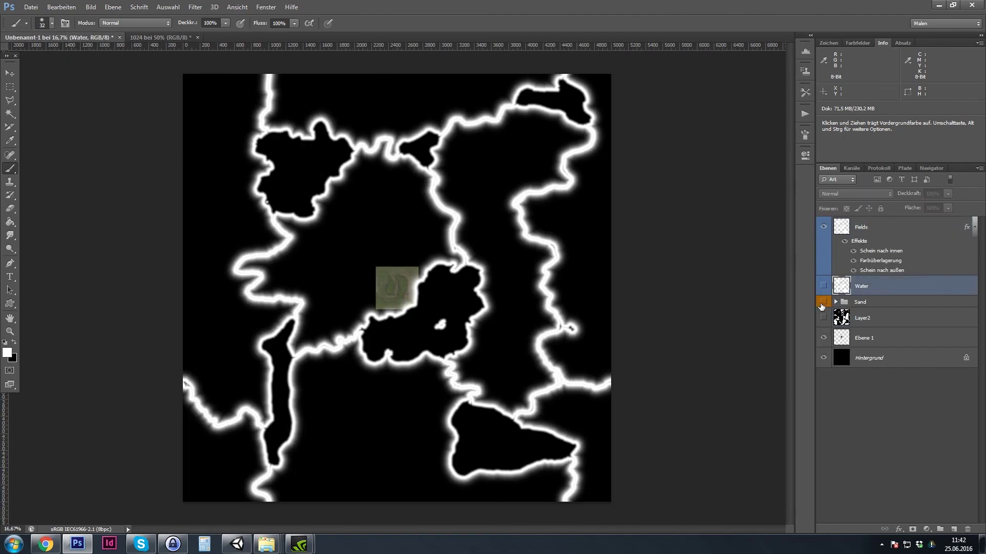
key("ctrl+v")
Scale the pasted patch mask to 5000 x 5000 px so it fills the whole canvas
key("ctrl+t")
left_click_drag(354, 244, 183, 75)
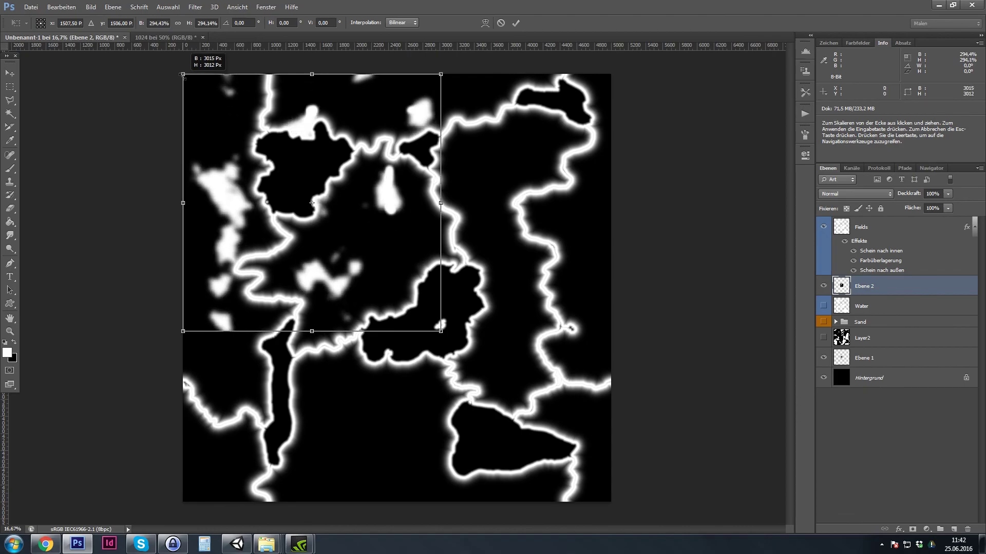
left_click_drag(440, 331, 634, 513)
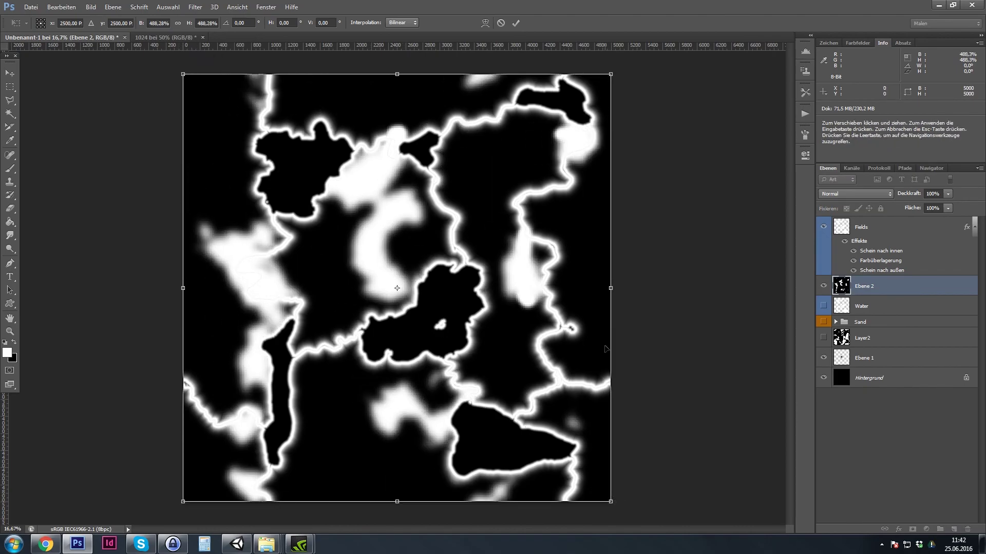
left_click(515, 23)
key("b")
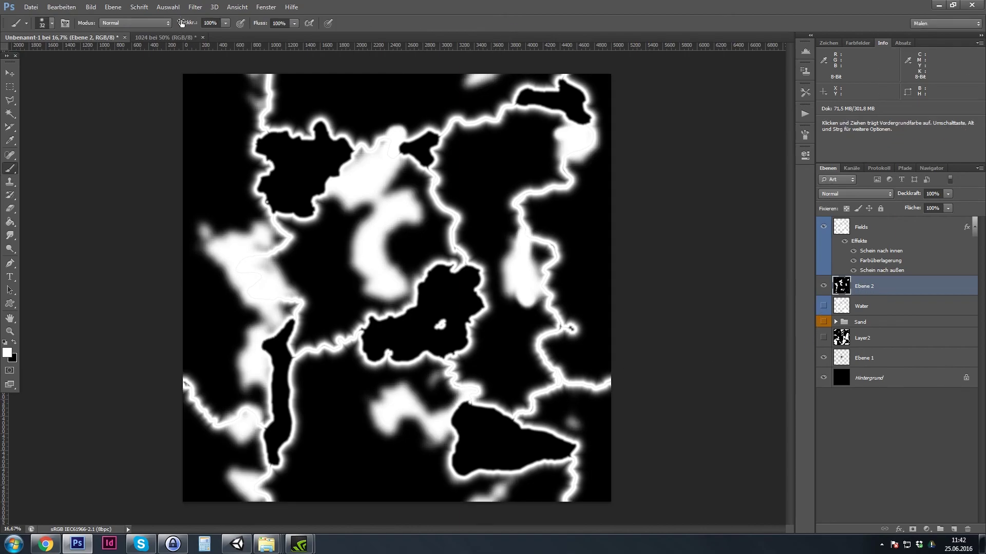
Reapply the last Offset filter to the pasted patch mask and rename its layer Fields2
left_click(195, 7)
left_click(204, 29)
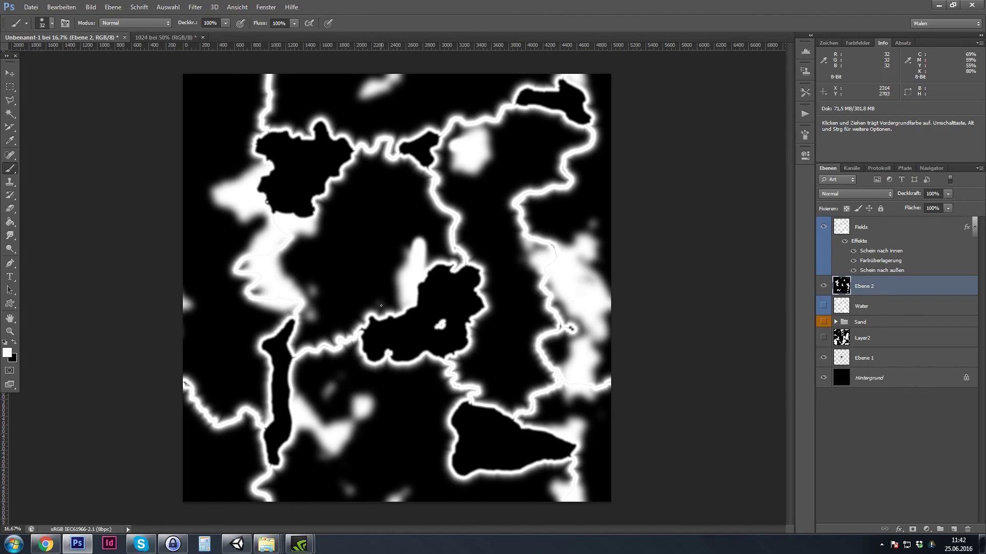
left_click(860, 226, "shift")
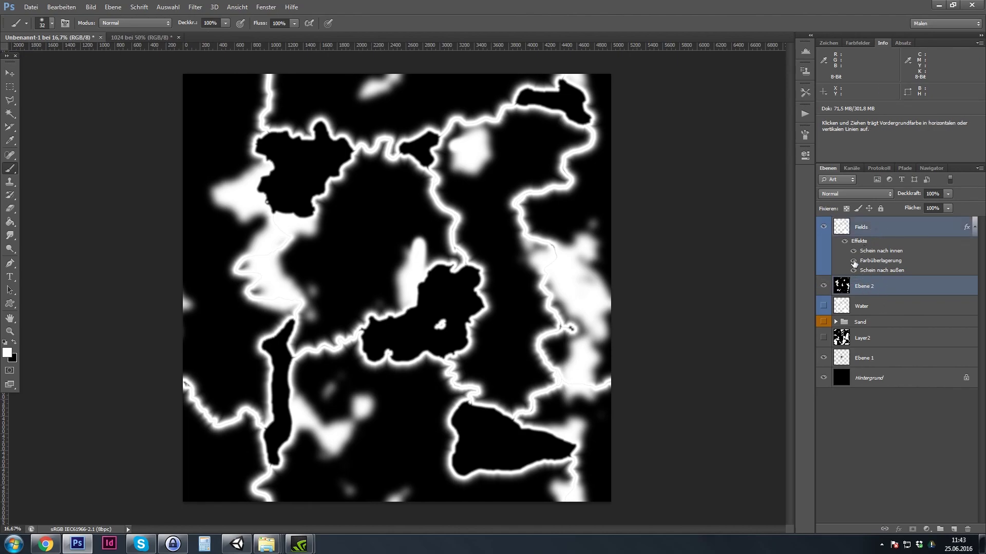
double_click(865, 286)
type("Fie")
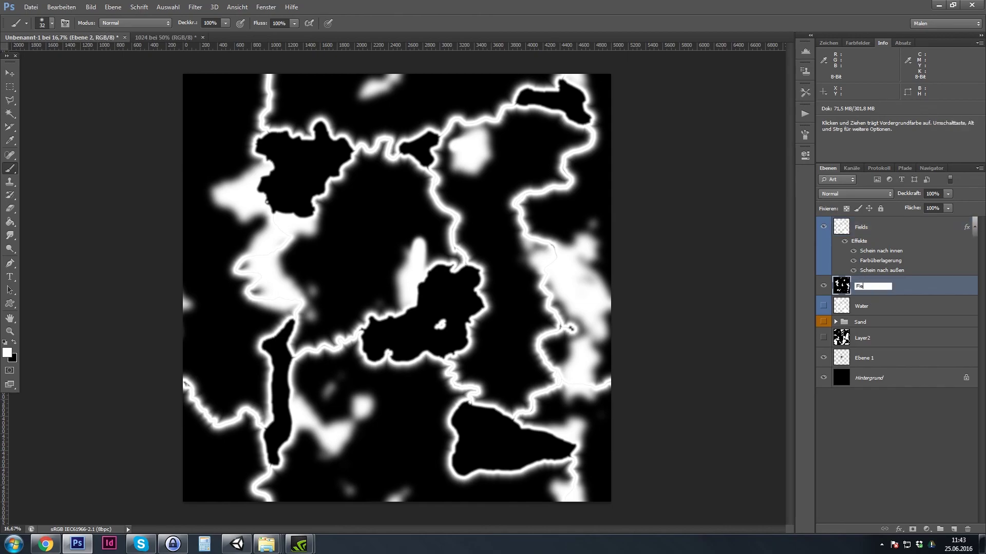
type("lds2")
key("Return")
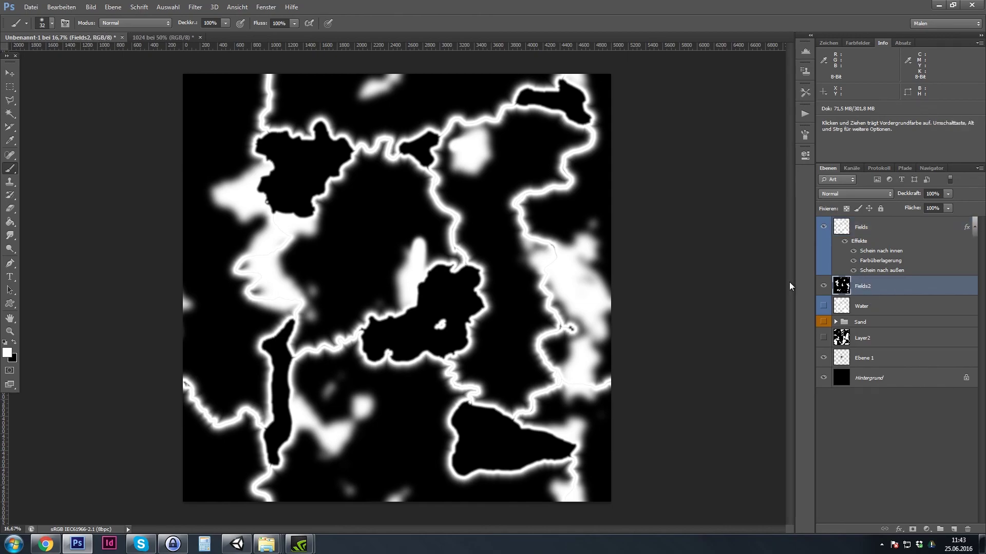
Group the Fields and Fields2 layers, give the group a green colour label and name it Fields
left_click(875, 241, "shift")
key("ctrl+g")
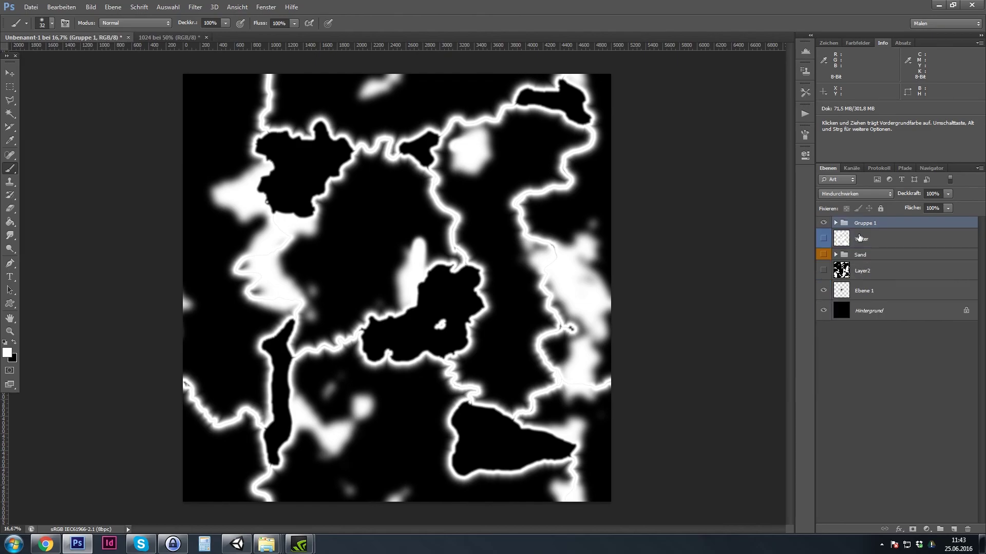
right_click(871, 227)
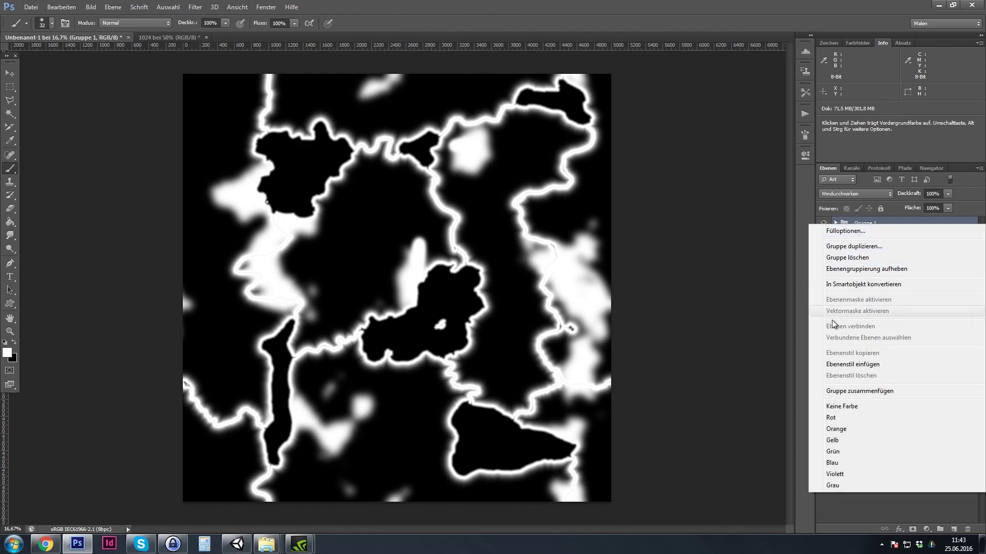
left_click(841, 447)
double_click(866, 223)
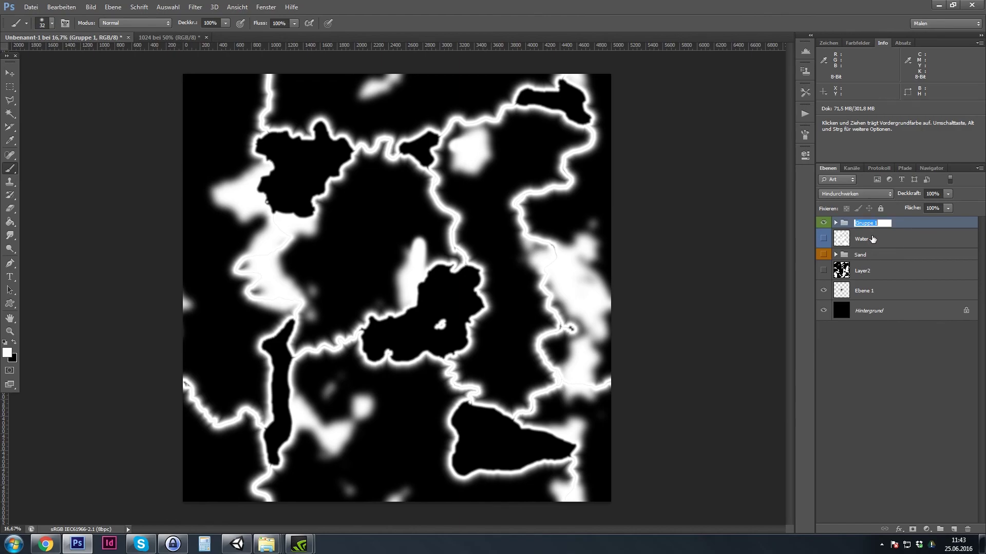
type("Fields")
key("Return")
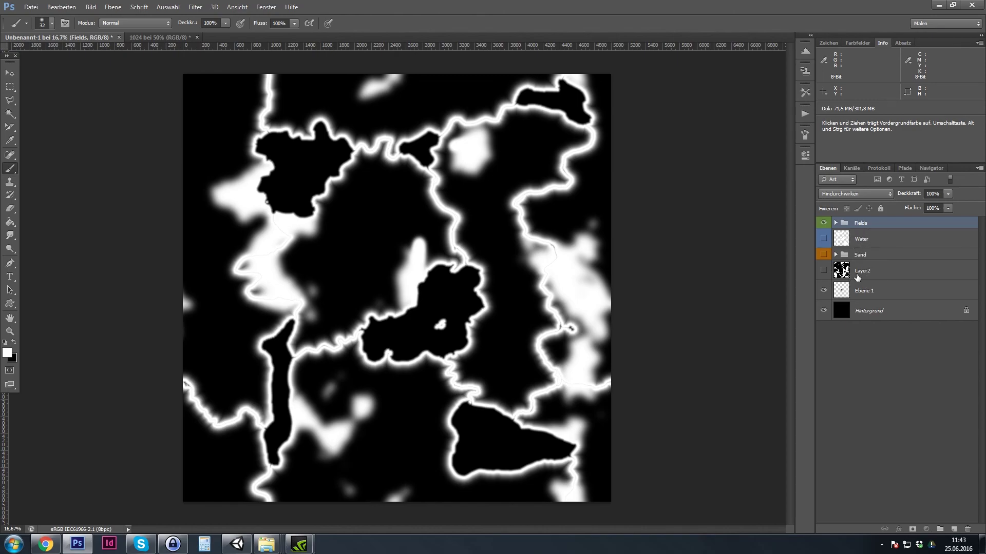
Hide the Fields group, move Water to the top of the layer stack and place the Sand group directly above Fields
left_click(824, 223)
left_click_drag(869, 239, 881, 222)
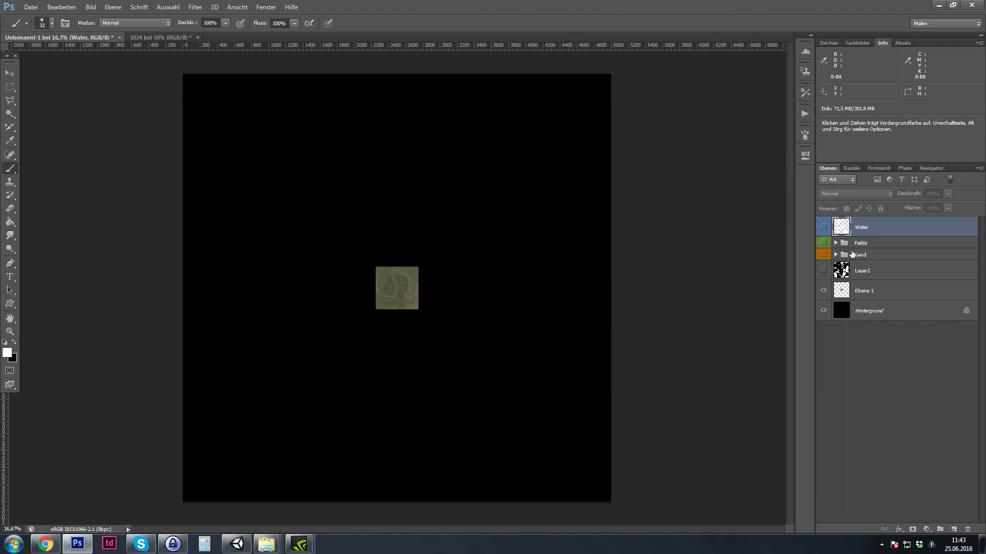
left_click_drag(862, 257, 873, 237)
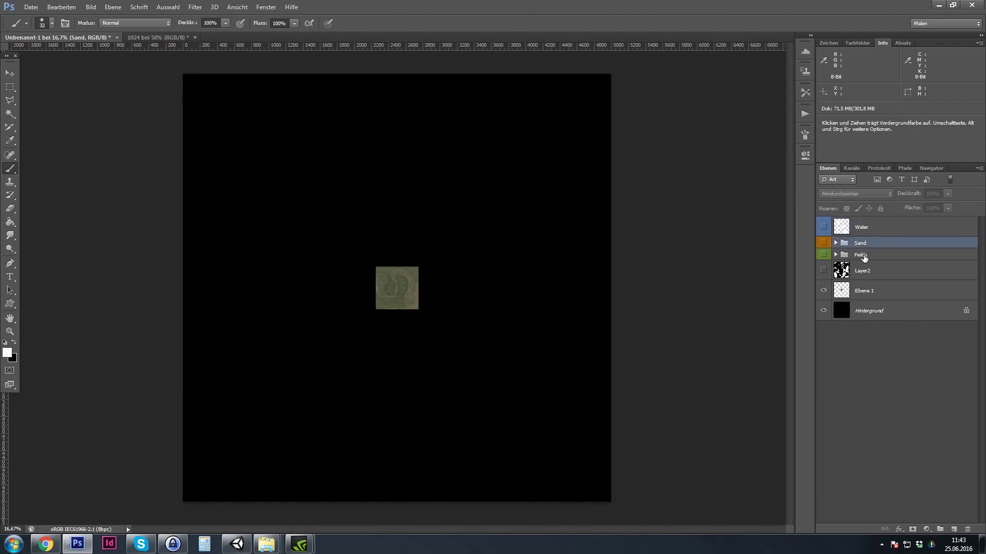
Show the Sand group and move the Ebene 1 terrain image to the top of the layer stack
left_click(858, 276)
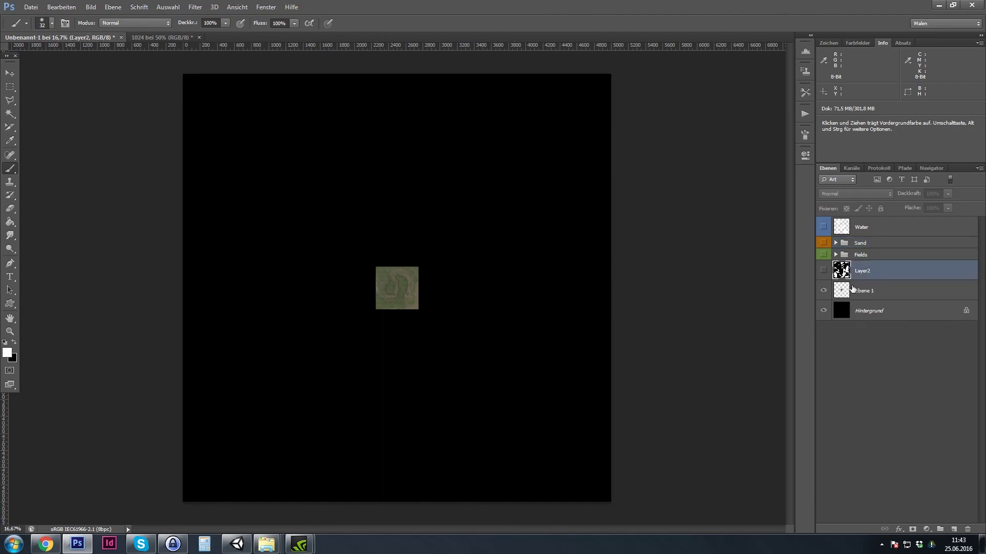
left_click(823, 291)
left_click(823, 290)
left_click(824, 290)
left_click(823, 291)
left_click(824, 243)
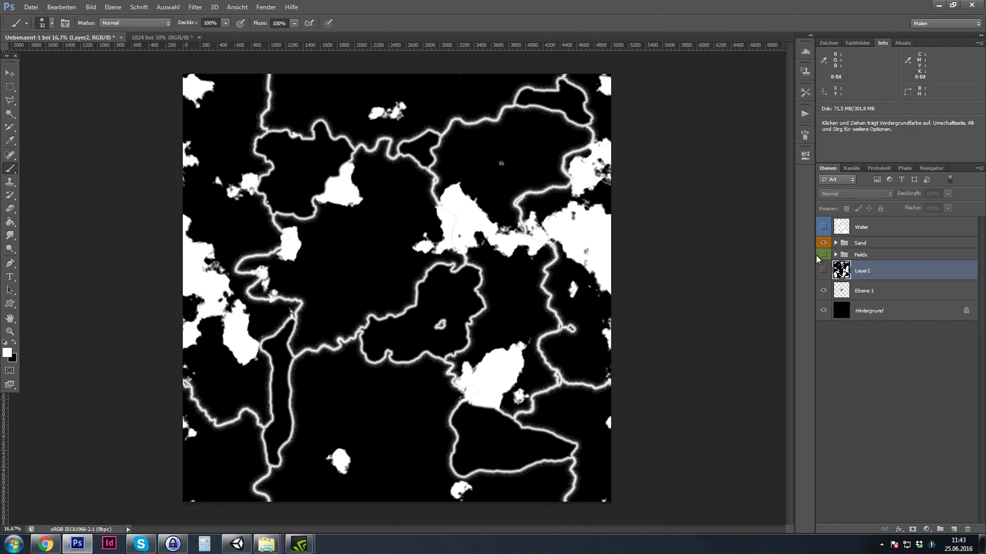
left_click_drag(858, 295, 866, 233)
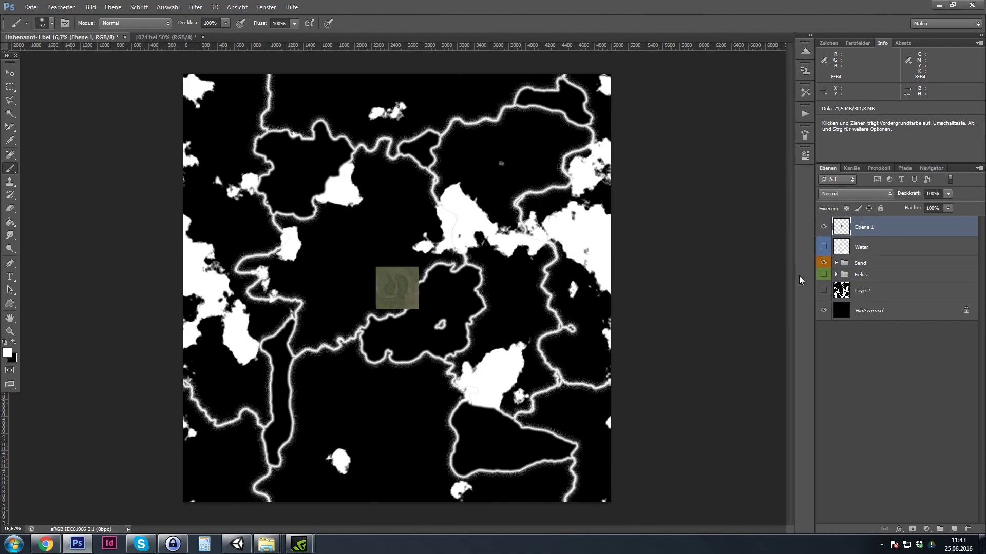
Examine up close how the Sand mask edges line up with the terrain image at the map's centre
key("ctrl+minus")
key("ctrl+plus")
key("ctrl+plus")
key("ctrl+plus")
key("ctrl+plus")
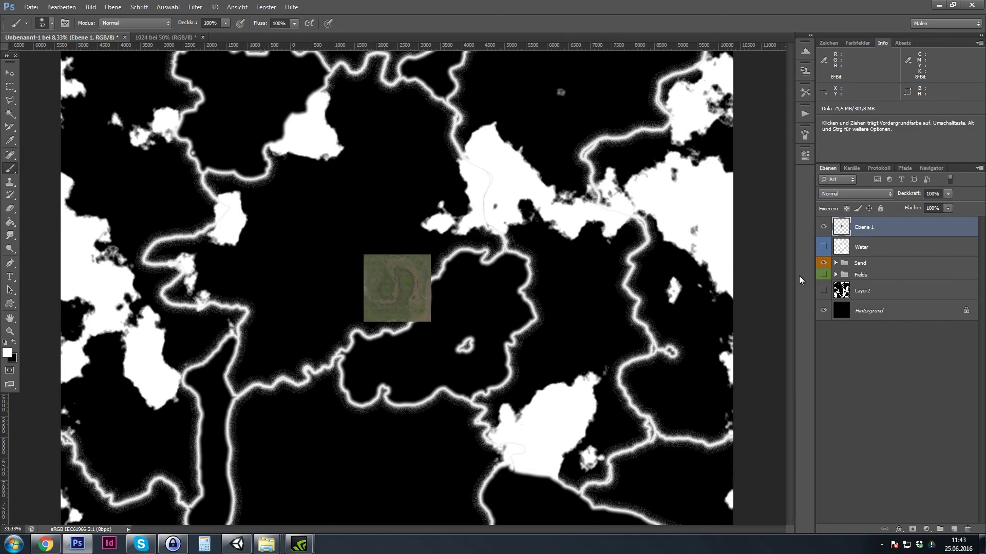
key("ctrl+plus")
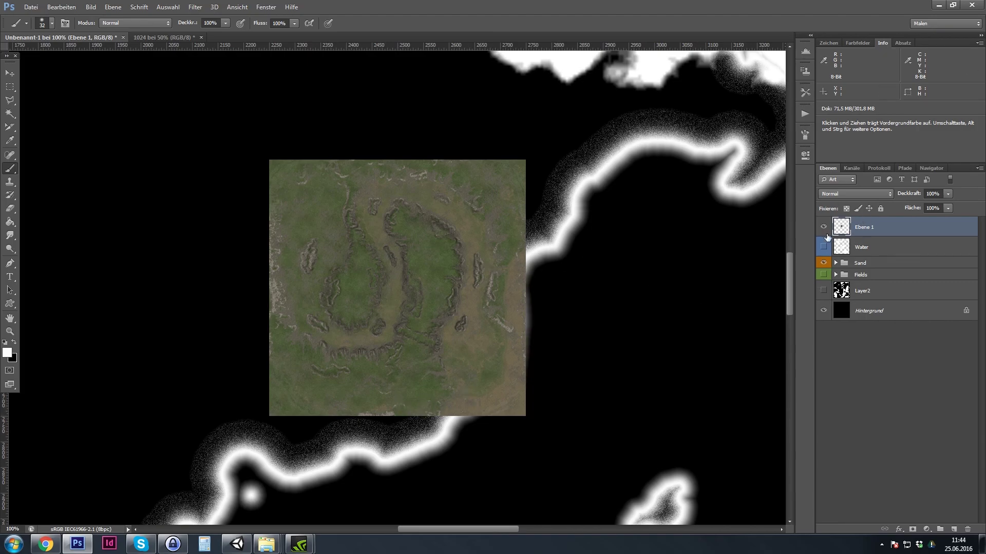
key("ctrl+minus")
key("ctrl+minus")
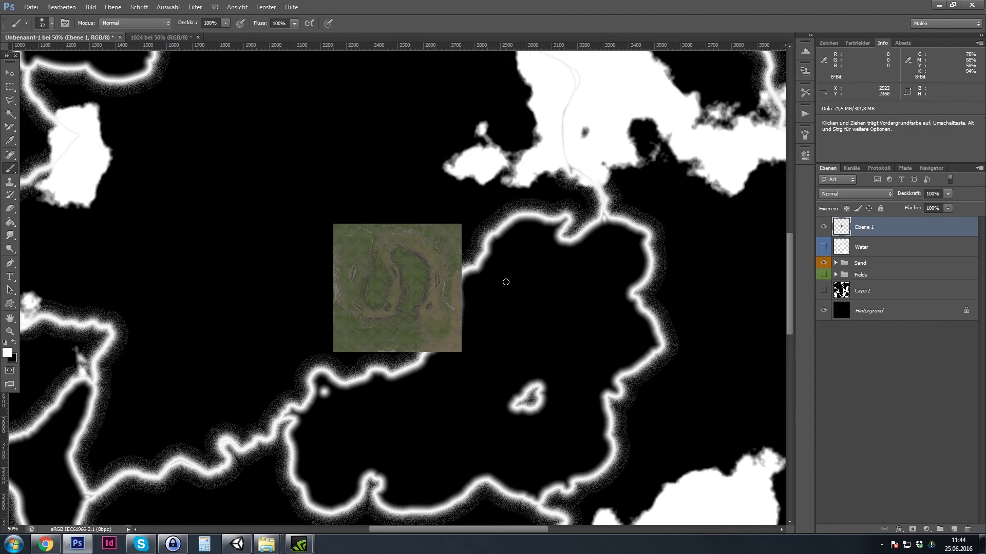
Hide the Ebene 1 terrain image and the Sand group, and show the Layer2 mask over the black background
left_click(823, 227)
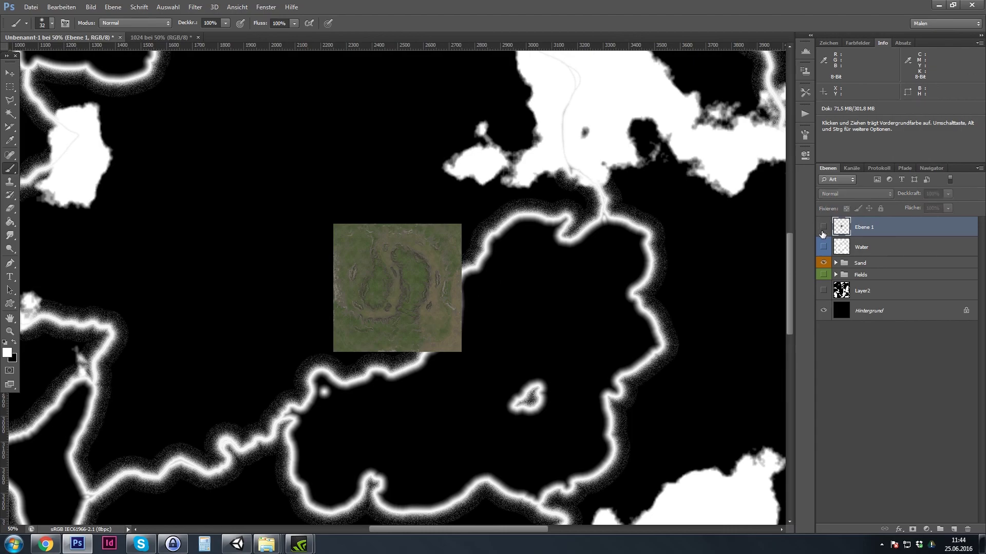
key("ctrl+minus")
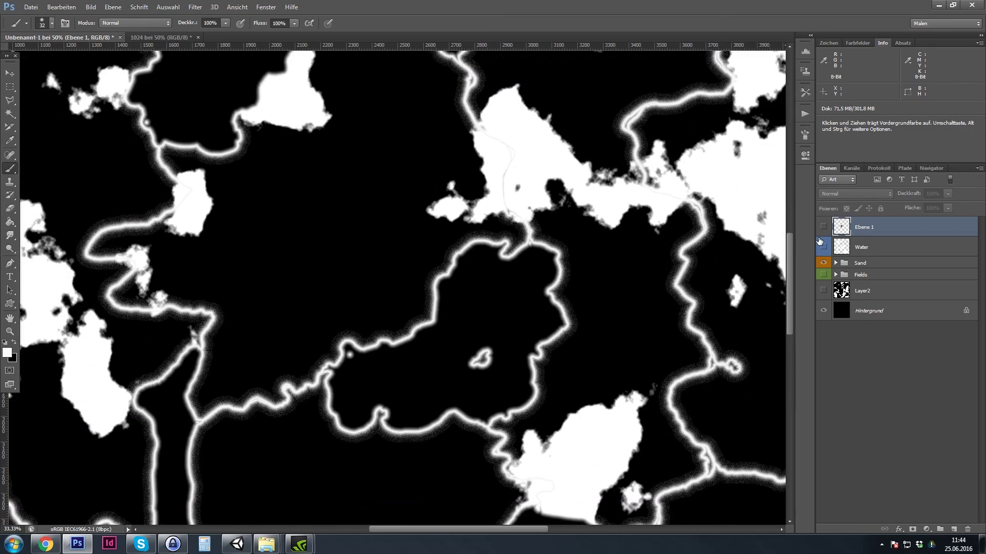
key("ctrl+minus")
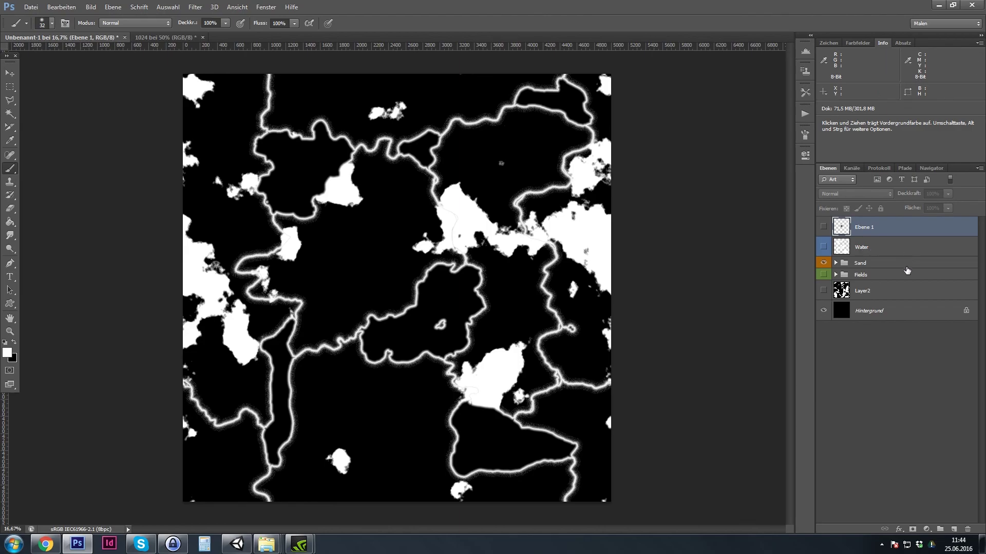
left_click(864, 294)
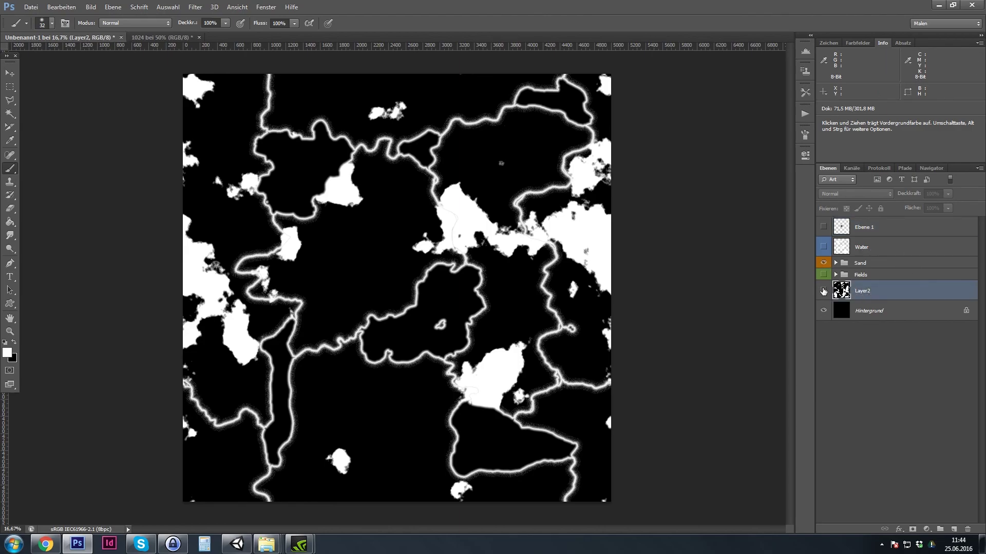
left_click(823, 263)
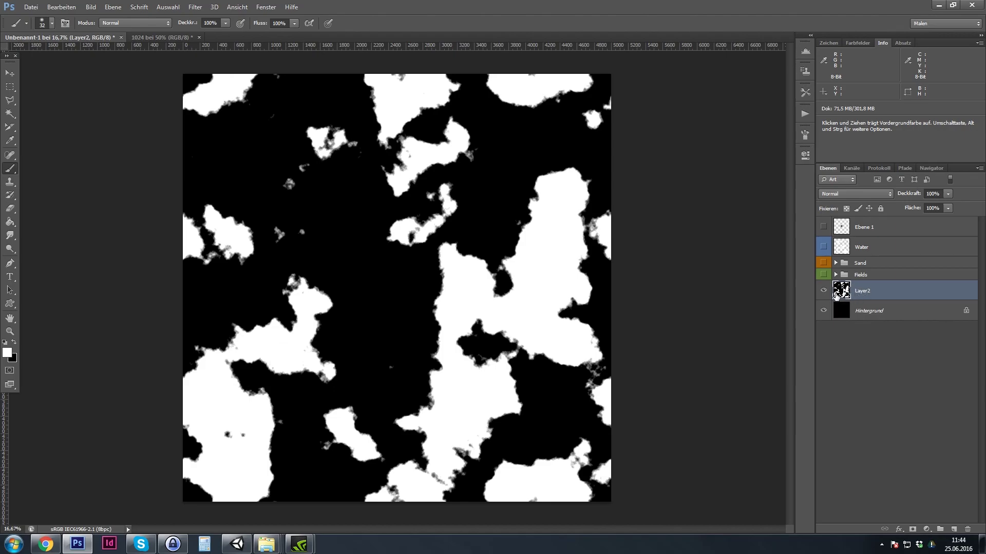
Copy the entire Layer2 mask and create a new 5000 x 5000 px RGB document with a white background
left_click(842, 290, "ctrl")
key("ctrl")
key("ctrl+n")
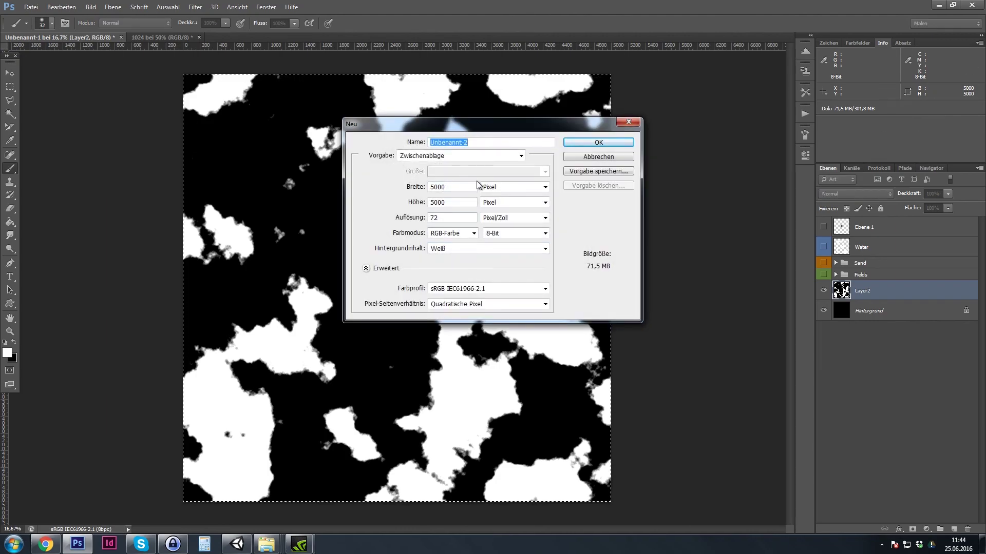
key("Return")
Paste the copied Layer2 mask into the red channel (Rot) of the new document
left_click(852, 168)
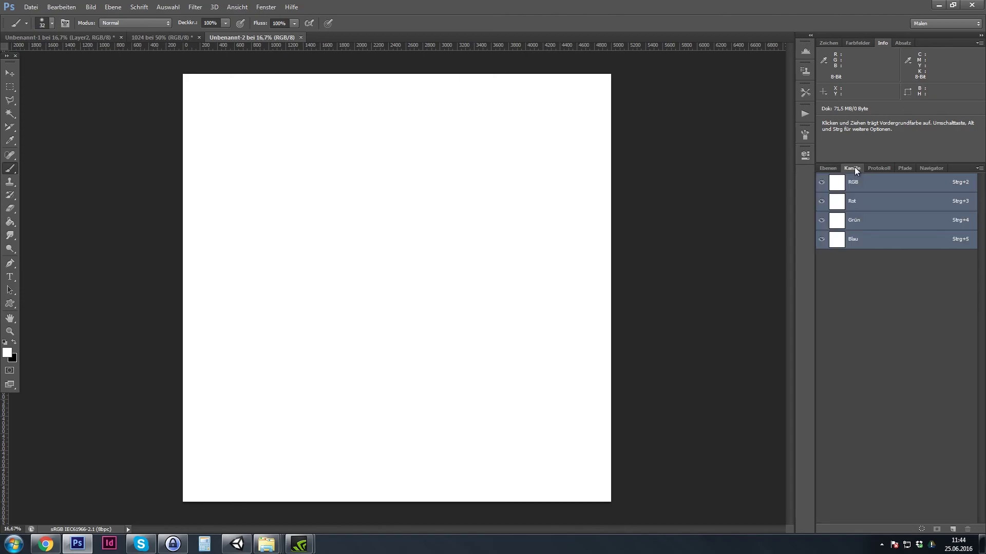
left_click(853, 201)
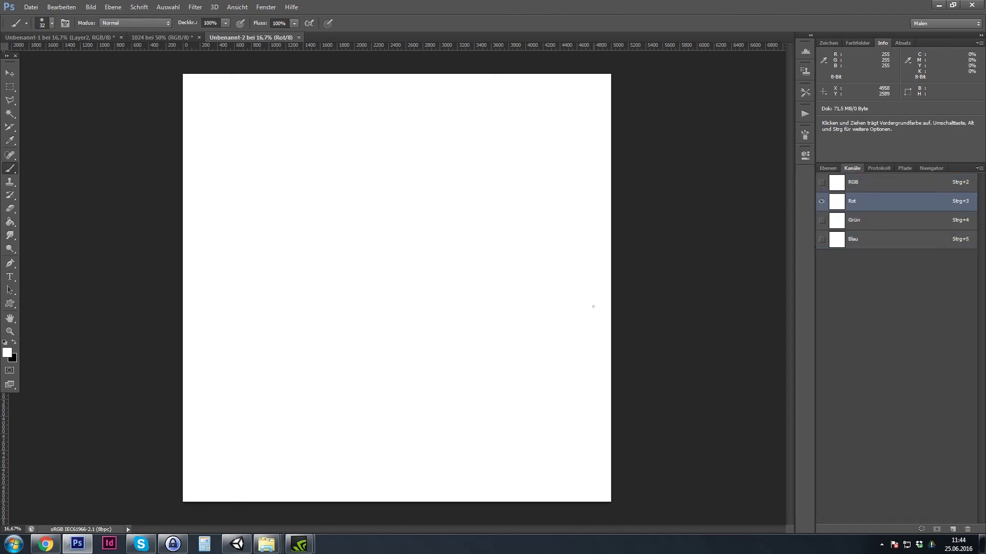
key("ctrl+v")
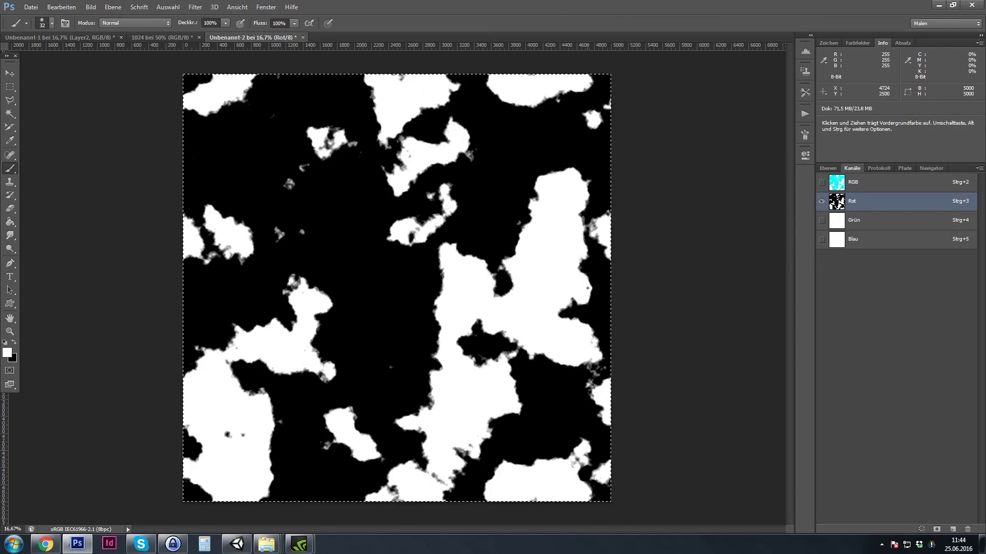
left_click(827, 168)
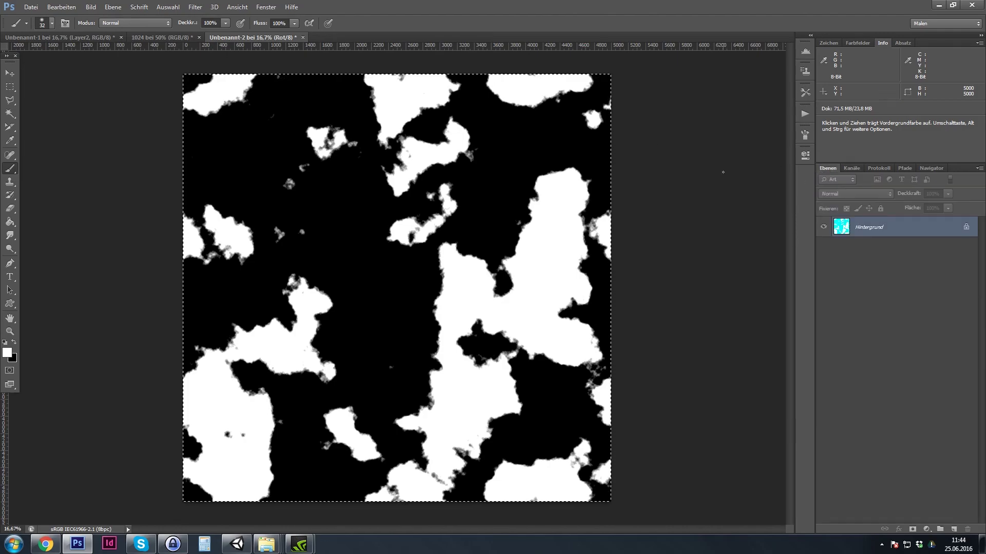
In the layered mask document, hide Layer2, show the Fields group over the black background, and copy the merged Fields mask
left_click(75, 37)
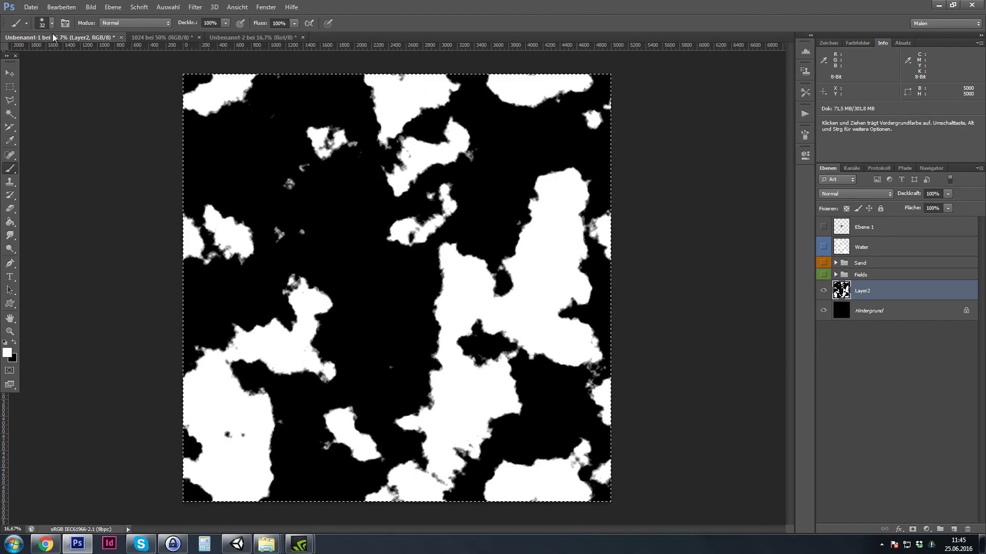
left_click(824, 291)
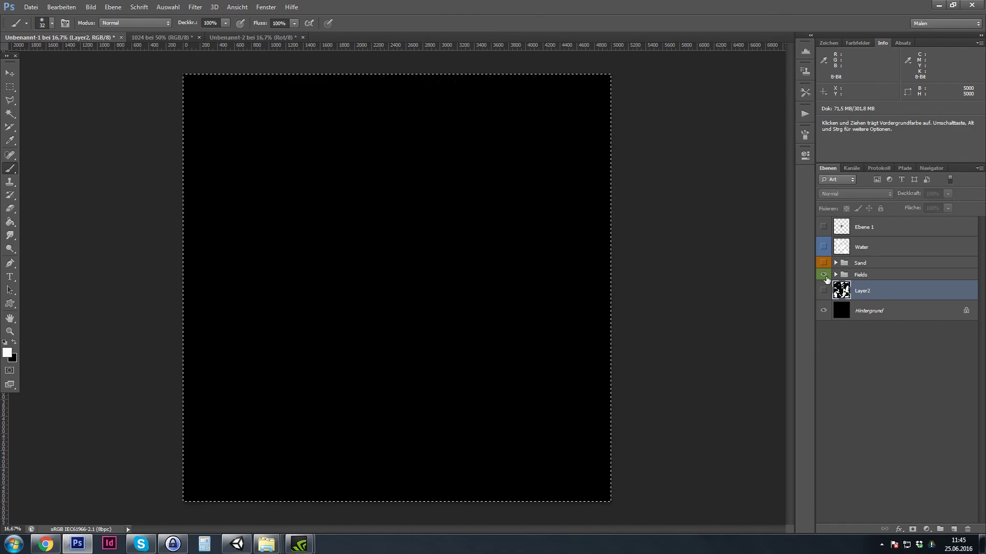
left_click(824, 274)
left_click(830, 276)
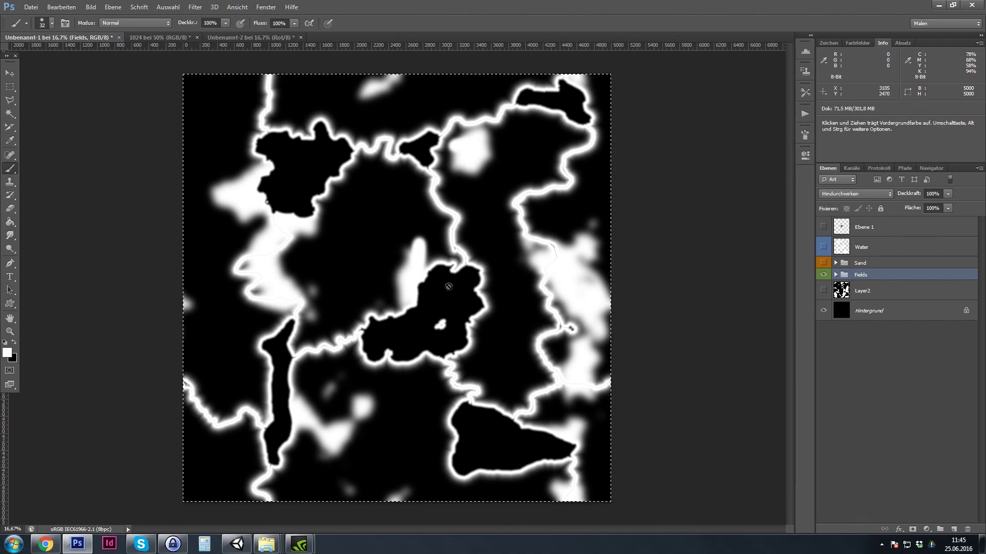
key("ctrl+shift")
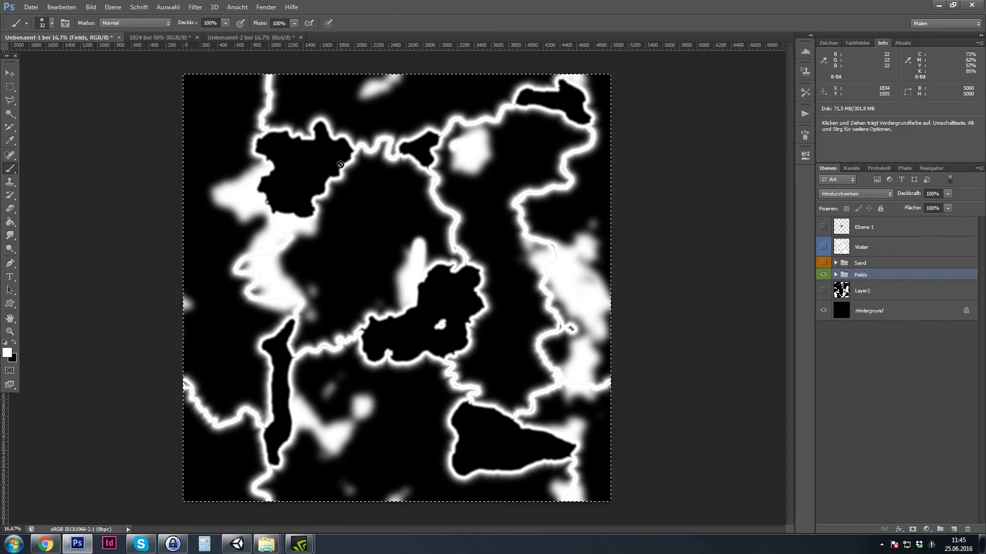
Paste the copied Fields mask into the green channel (Grün) of the new 5000 px document
left_click(228, 37)
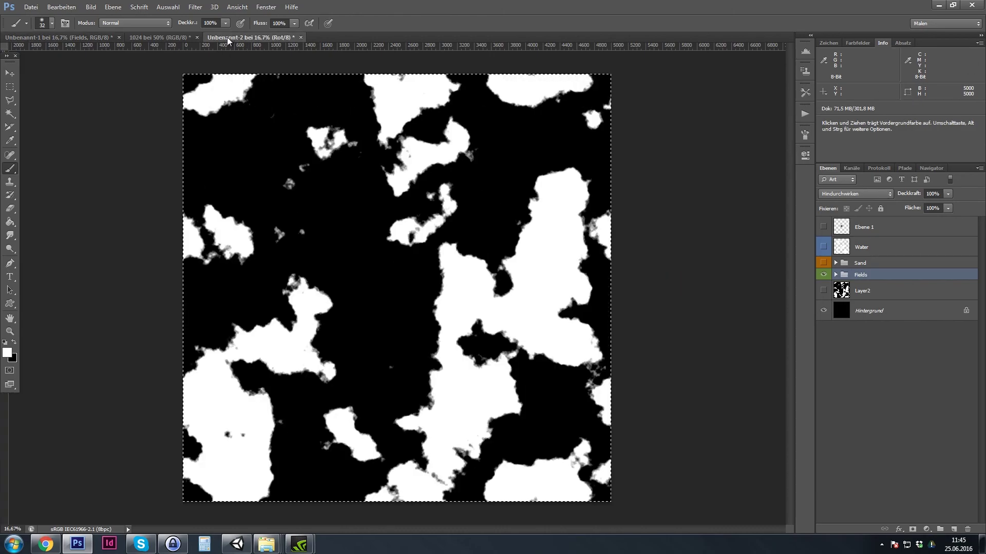
left_click(850, 168)
left_click(849, 229)
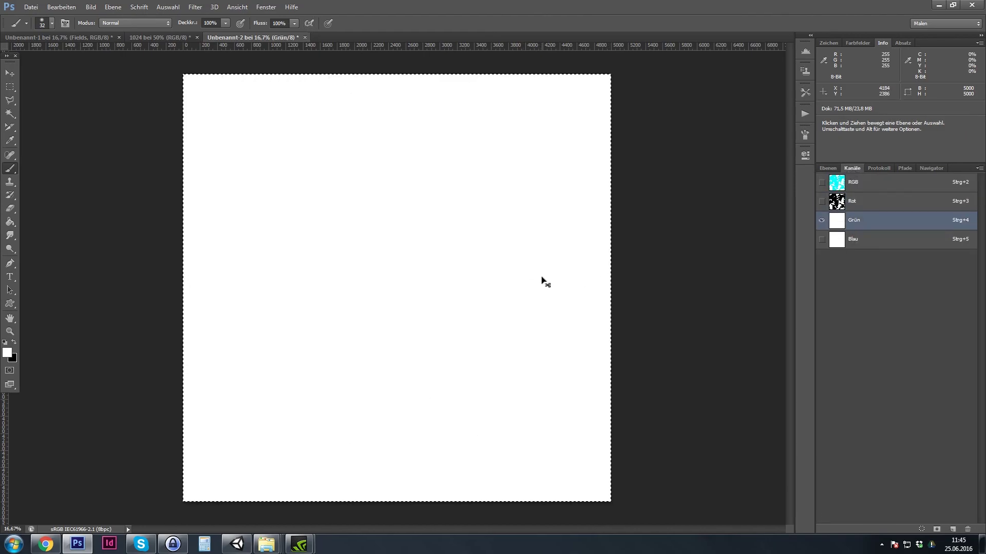
key("ctrl+v")
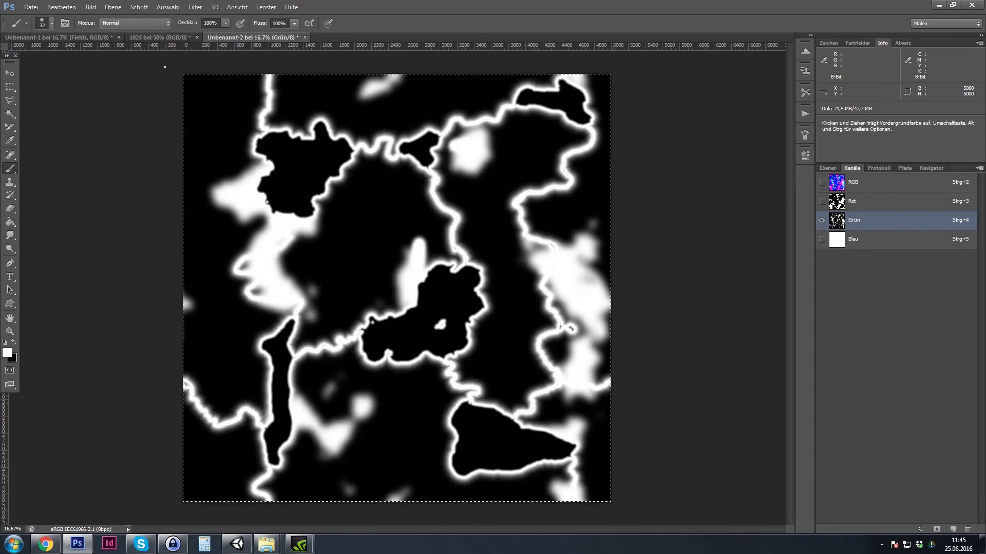
Back in the layered mask document, hide the Fields group, show the Sand group, and copy the merged Sand mask
left_click(86, 36)
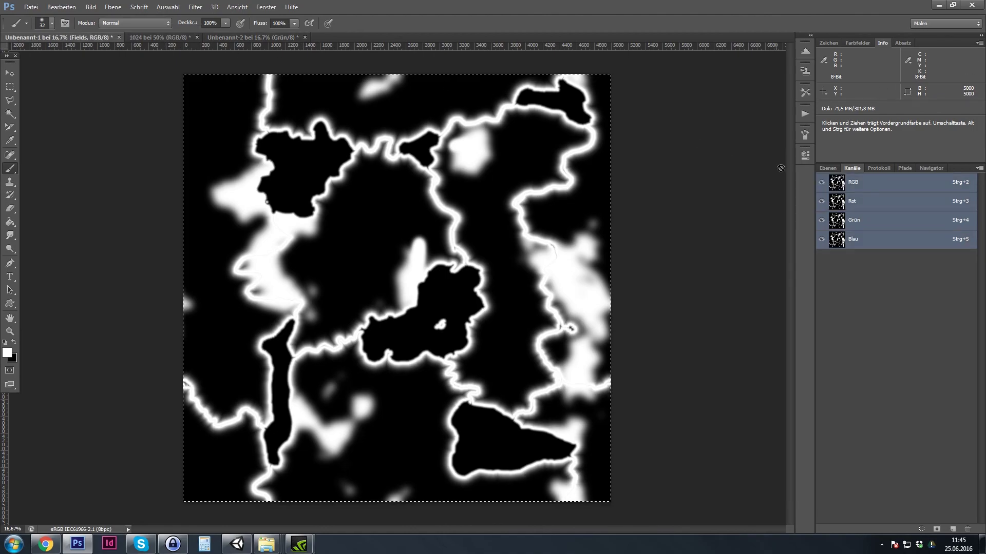
left_click(827, 168)
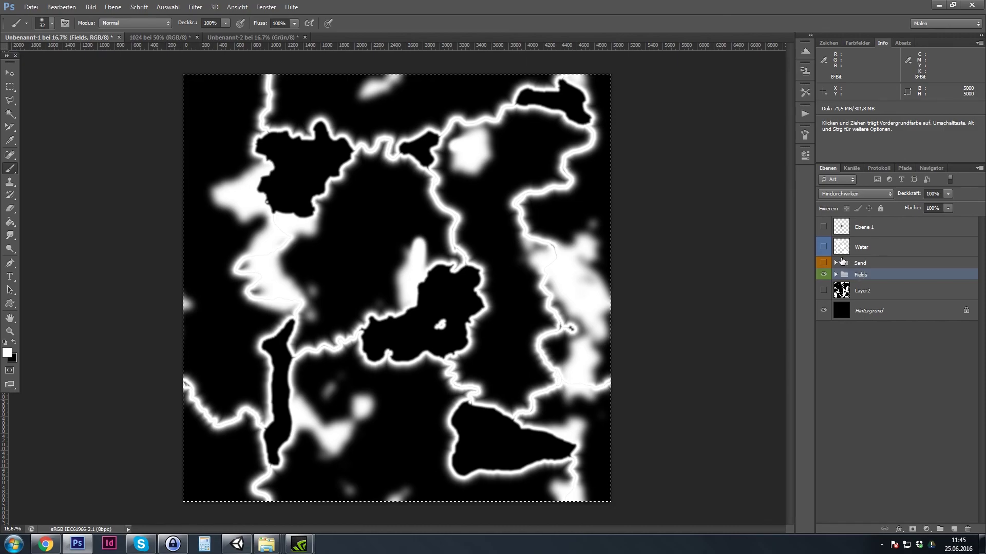
left_click(824, 275)
left_click(823, 263)
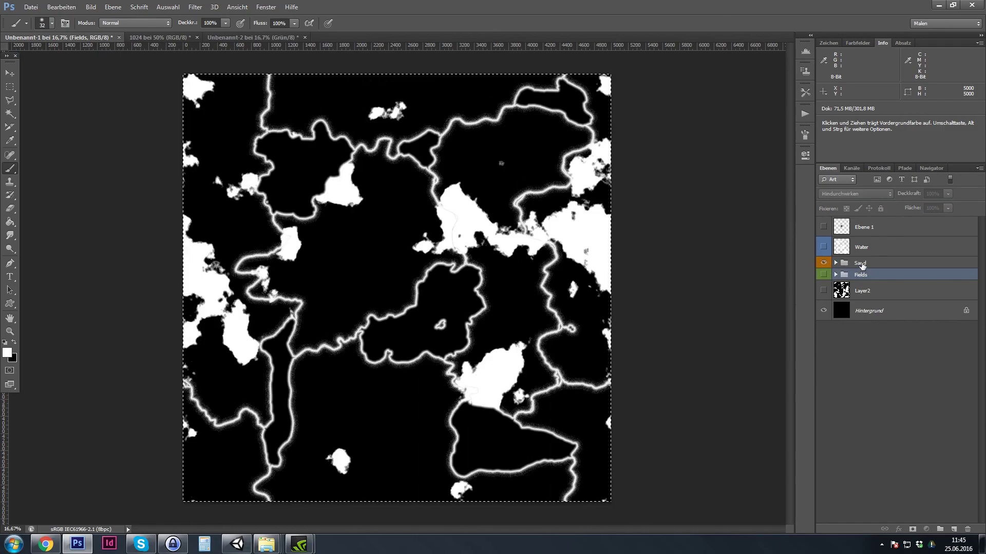
left_click(847, 262)
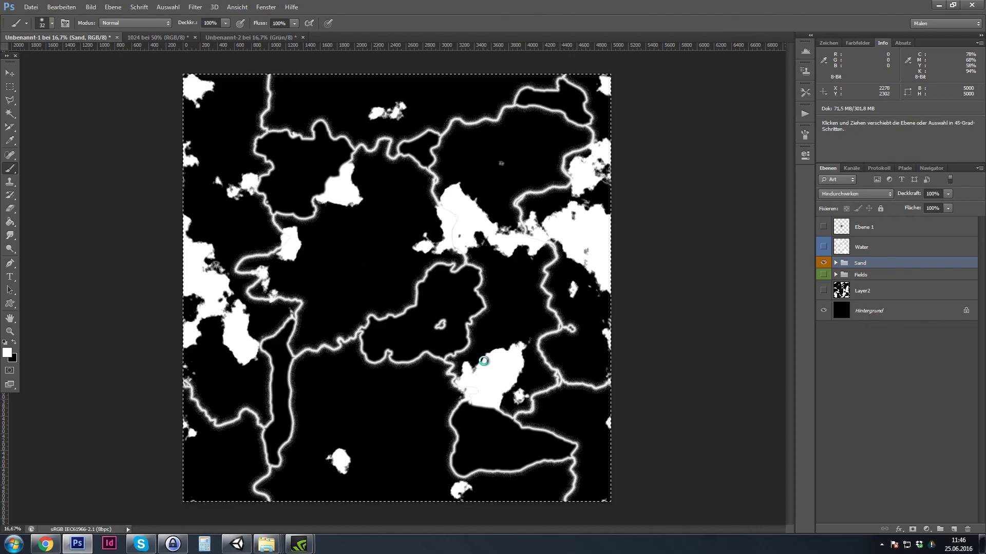
Paste the copied Sand mask into the blue channel (Blau) of the new 5000 px document
left_click(225, 37)
left_click(852, 169)
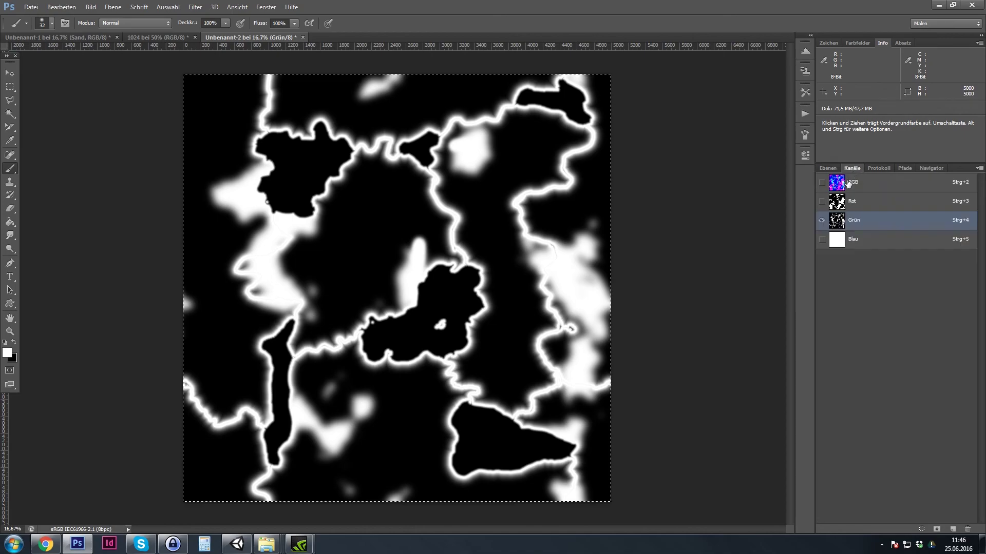
left_click(852, 239)
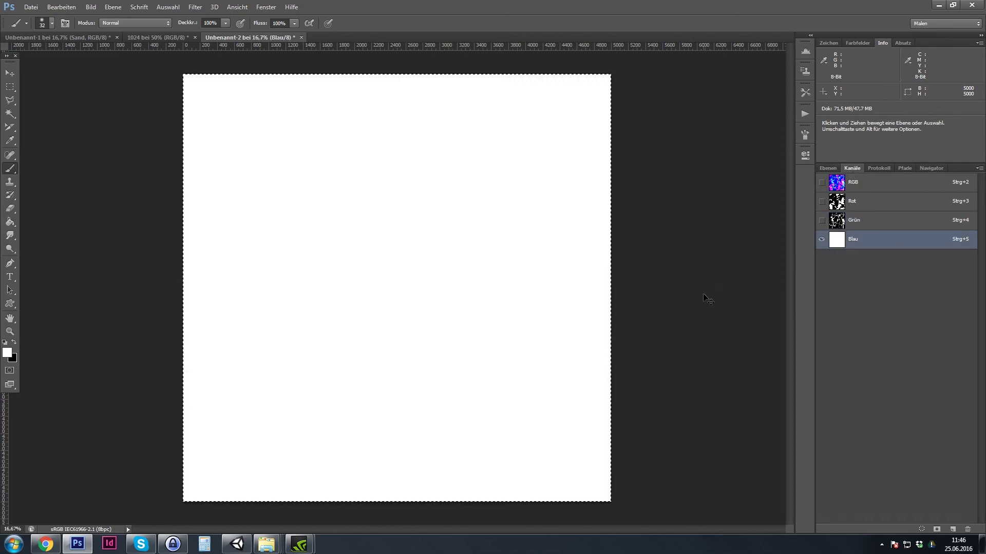
key("ctrl+v")
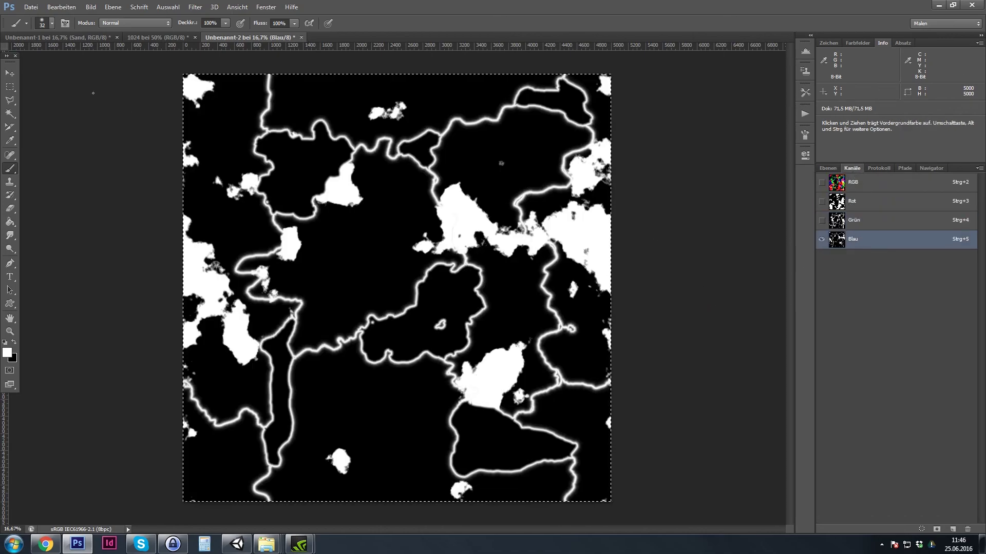
In the layered mask document, hide the Sand group, show the Water layer over the black background, and copy the merged Water mask
left_click(68, 38)
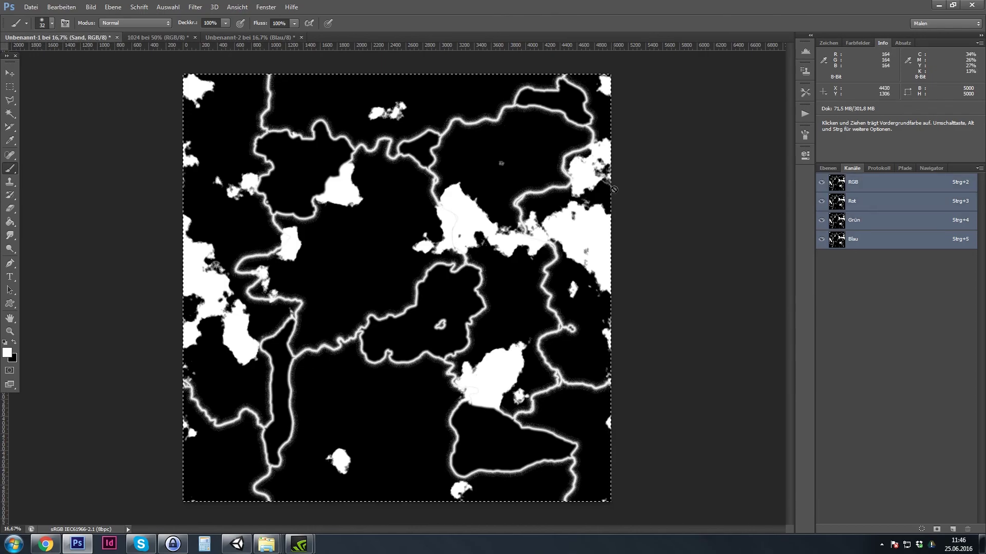
left_click(828, 168)
left_click(824, 263)
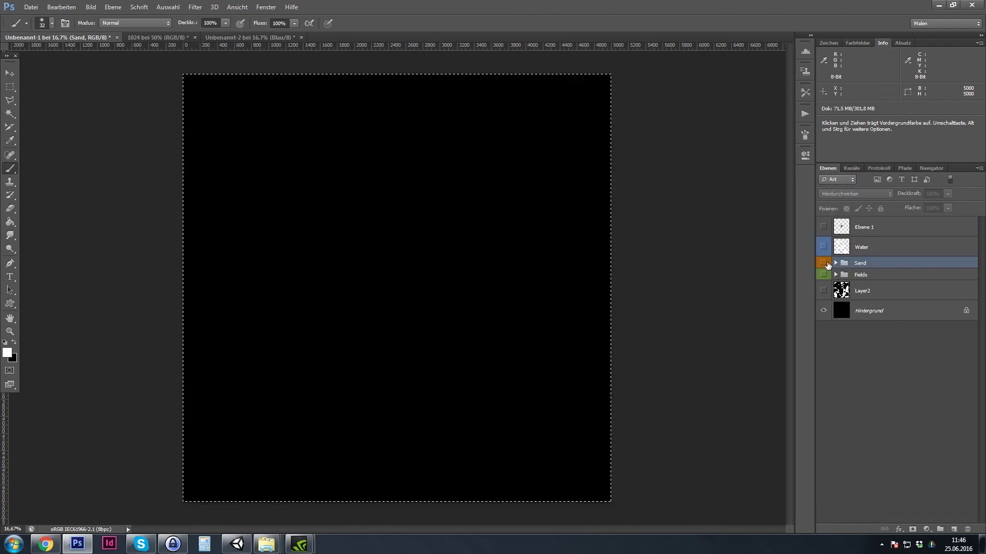
left_click(824, 247)
left_click(871, 251)
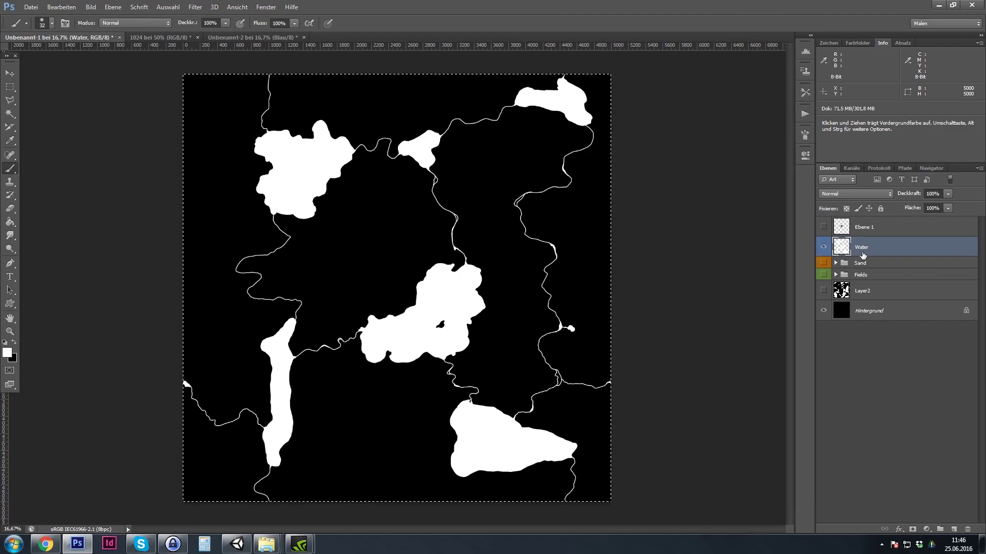
key("ctrl+c")
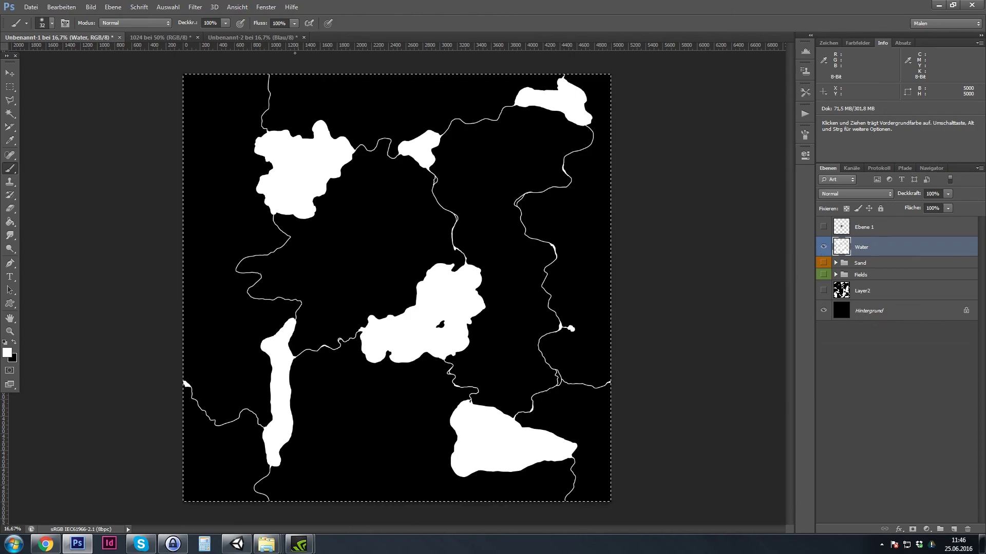
Add an alpha channel to the new 5000 px document and paste the copied Water mask into it
left_click(253, 37)
left_click(851, 169)
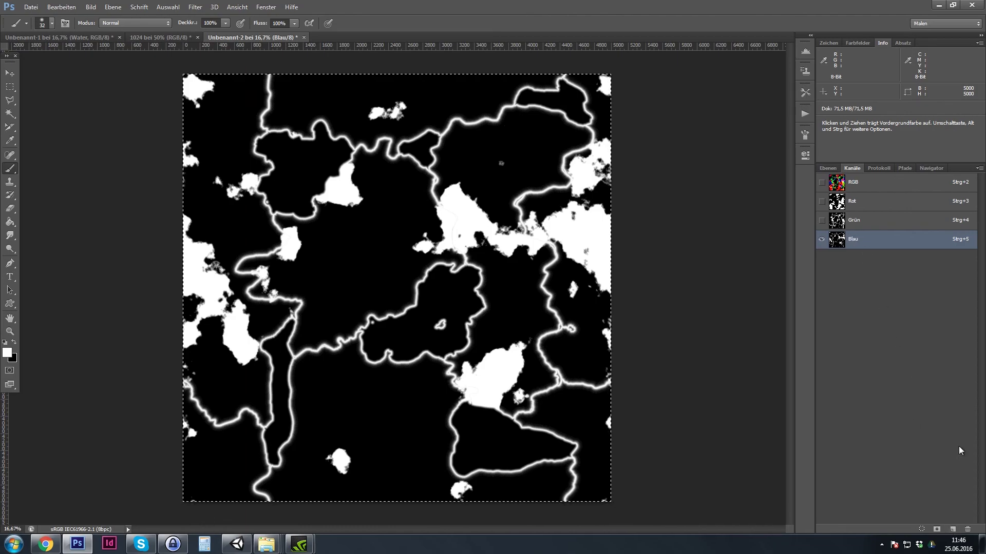
left_click(952, 529)
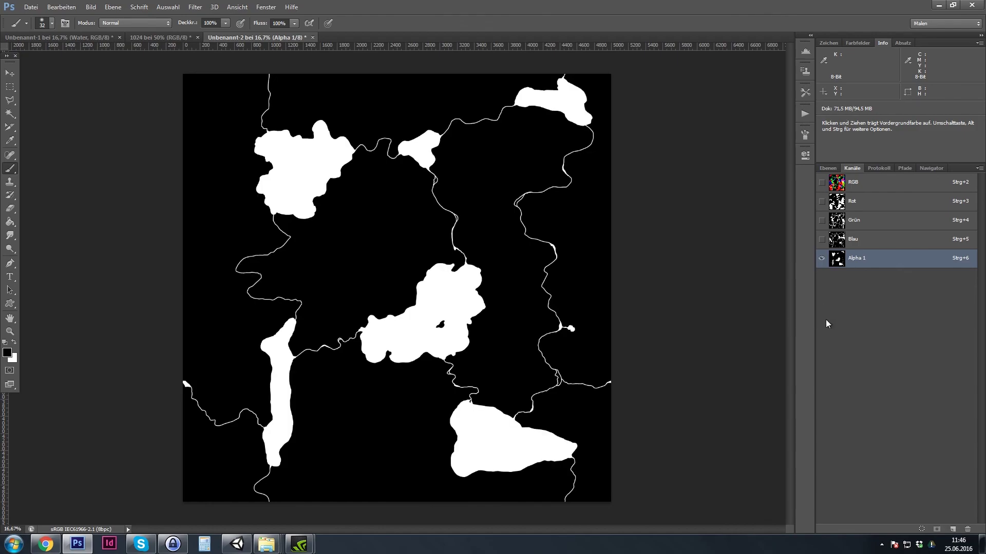
Display the RGB composite and save the document over the existing _Mask(RGBA)_Tutorial.psd in Textures & Maps
left_click(866, 183)
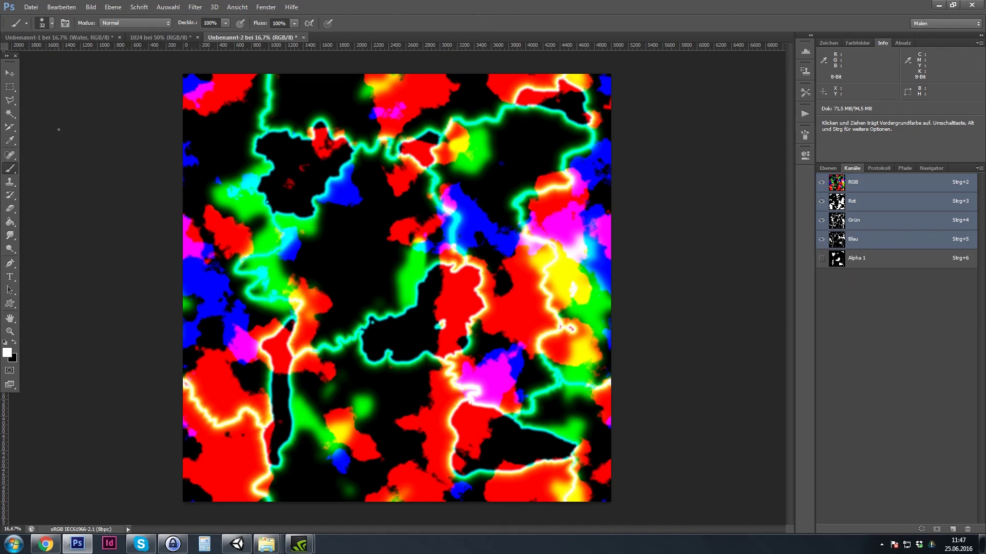
key("ctrl+shift+s")
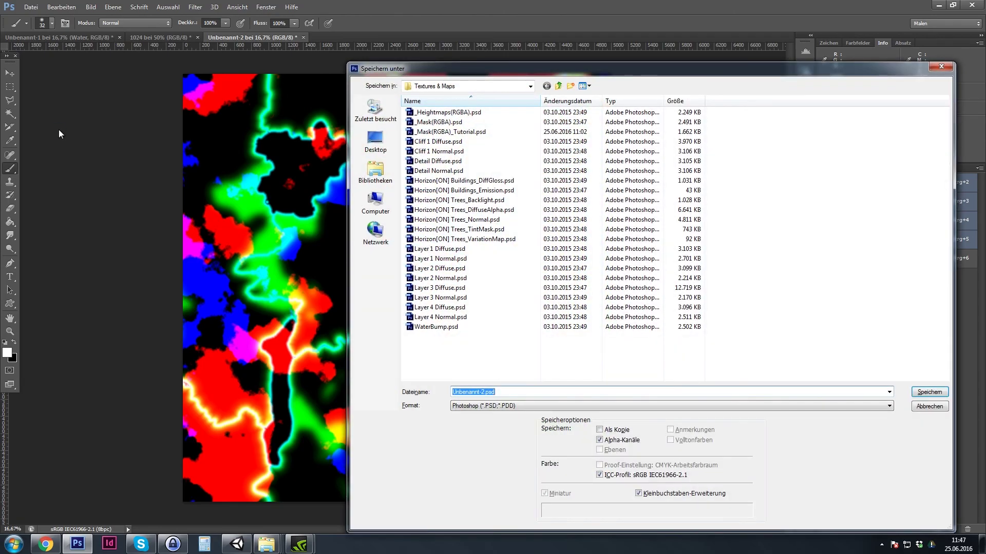
left_click(437, 133)
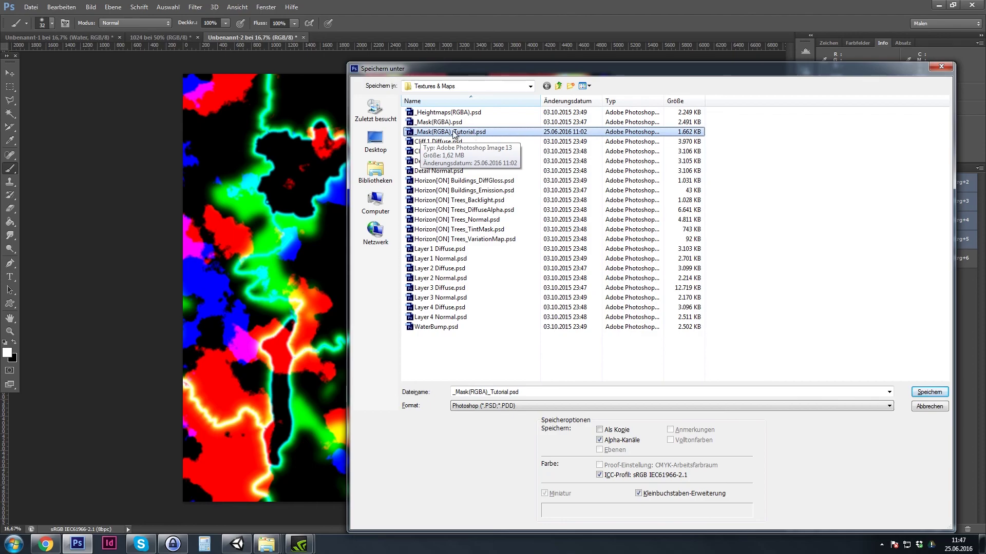
left_click(930, 393)
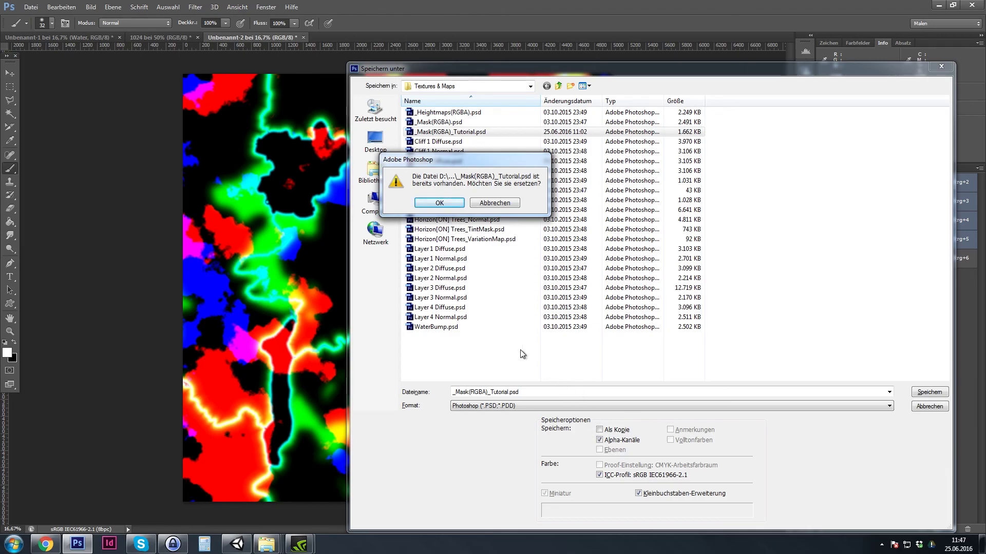
left_click(455, 204)
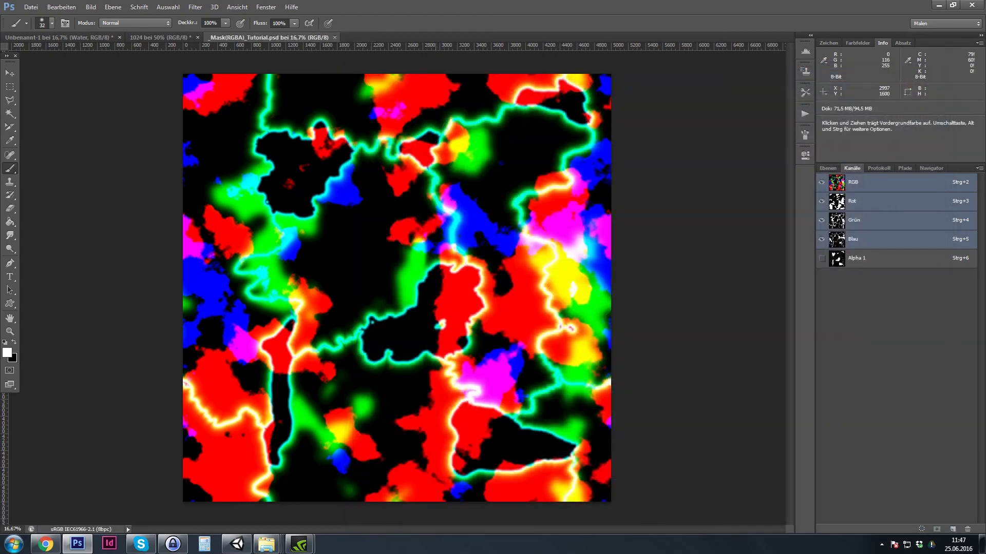
Switch to Unity, check the Mask (RGBA) texture in the Horizon[ON] main settings, and deselect the object
key("alt+Tab")
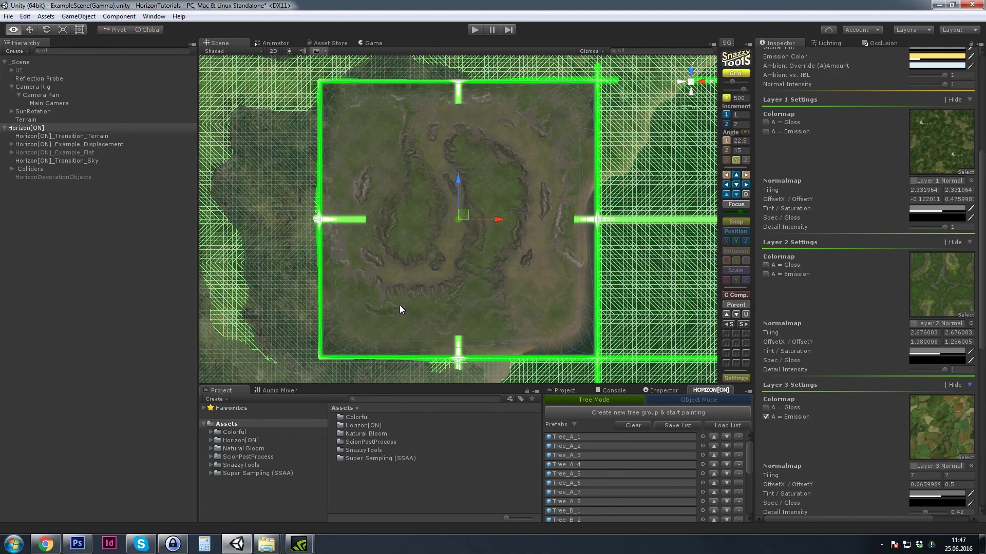
scroll(982, 313, "up", 5)
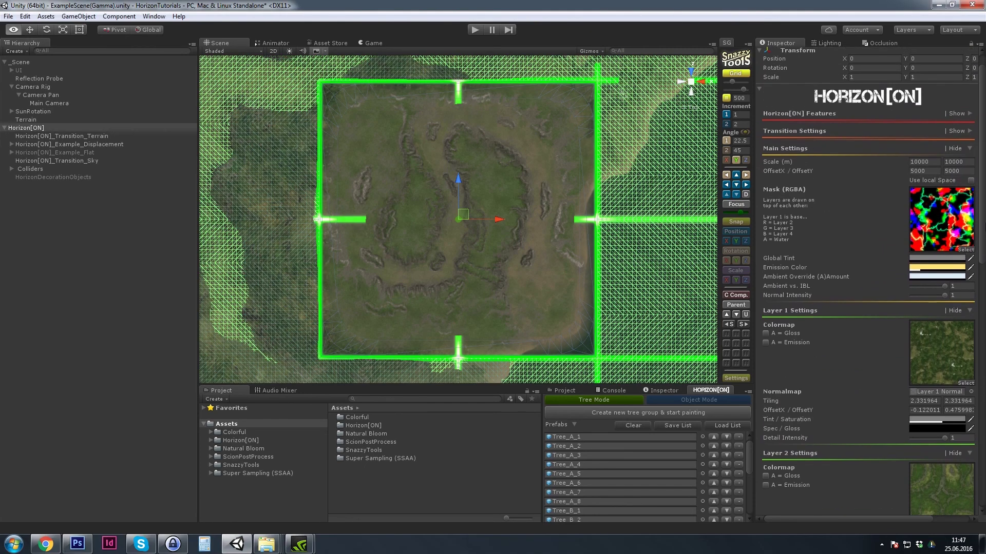
left_click(171, 252)
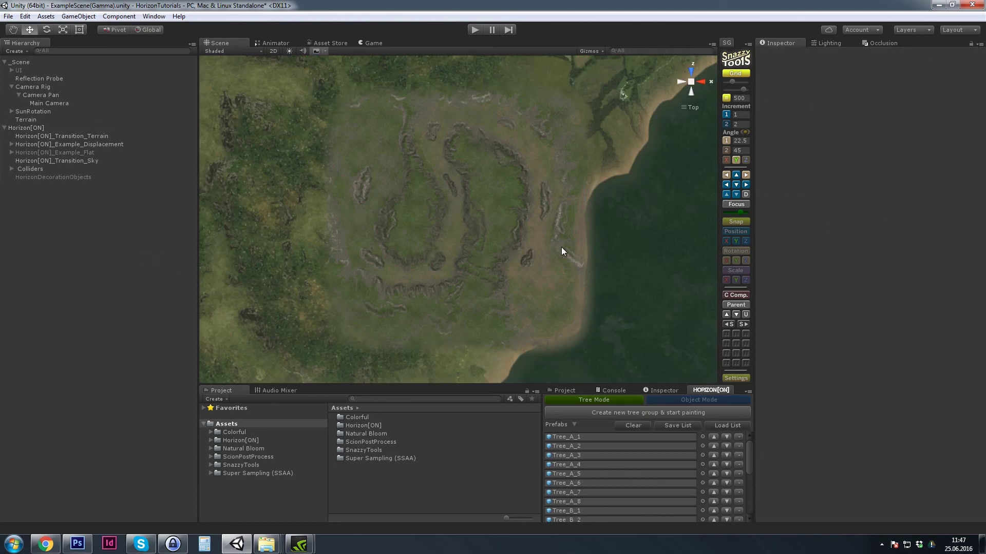
Turn on scene lighting and look across the lakes and hills of the landscape in perspective view
left_click(289, 51)
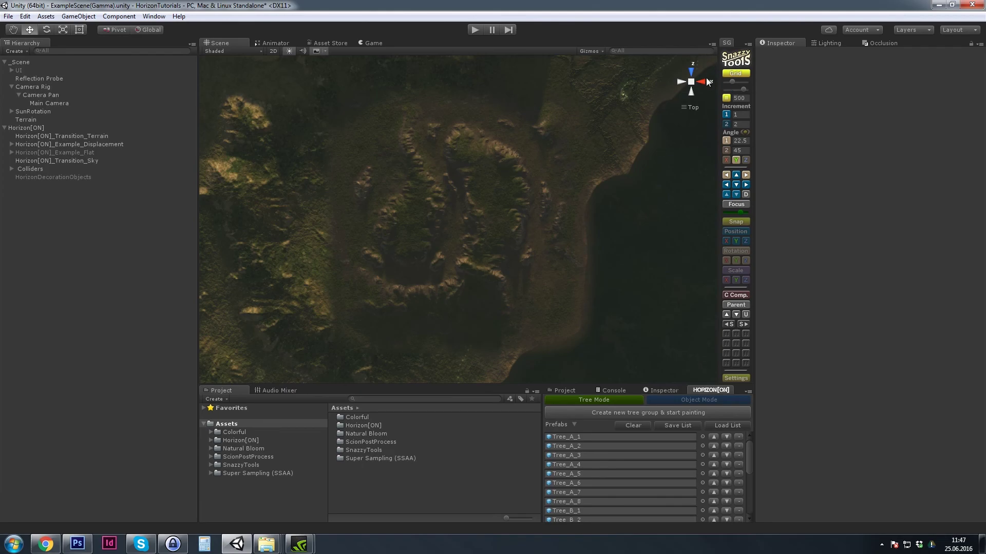
left_click(694, 108)
left_click_drag(572, 249, 894, 165)
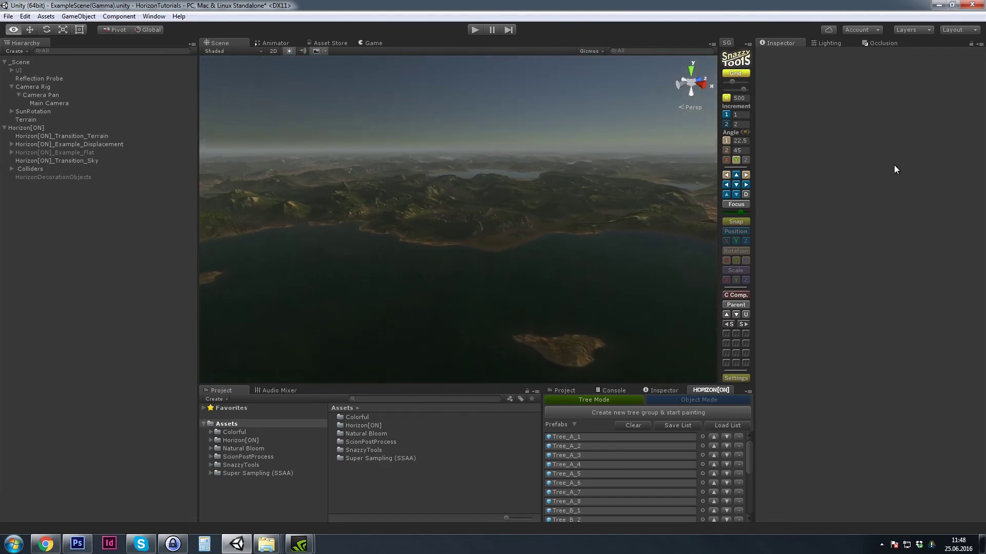
left_click_drag(521, 227, 471, 94)
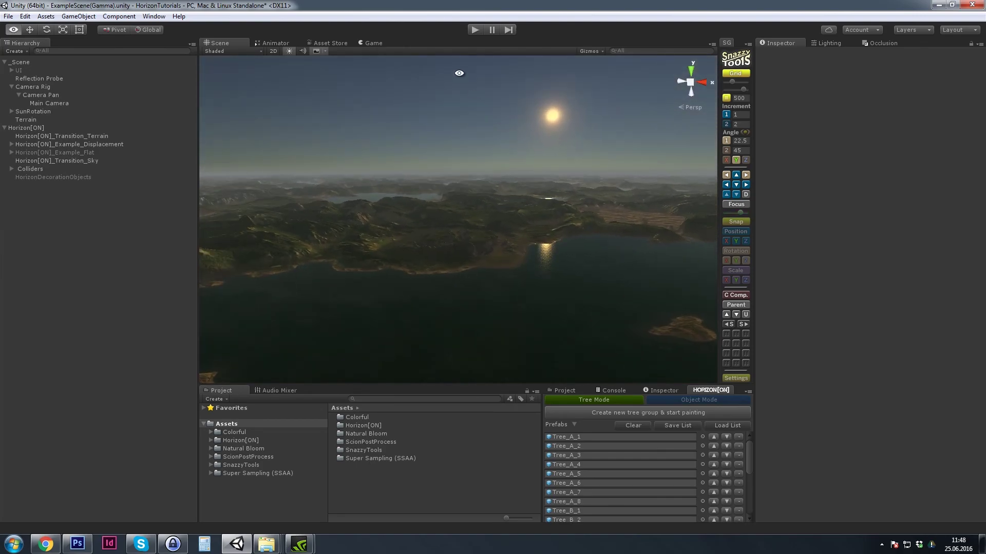
Run the scene in play mode, look around the landscape, and increase the fog and snow
left_click(475, 29)
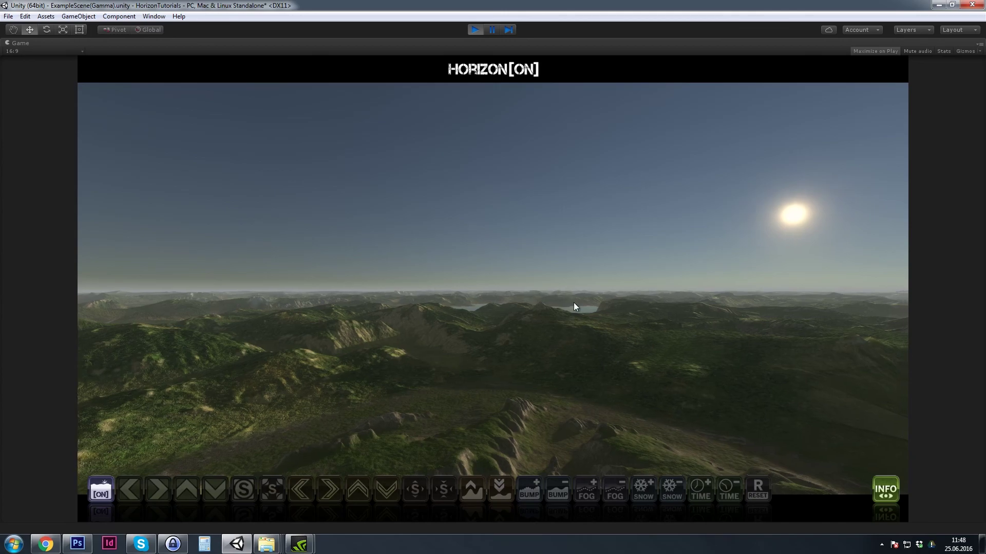
left_click_drag(574, 307, 343, 321)
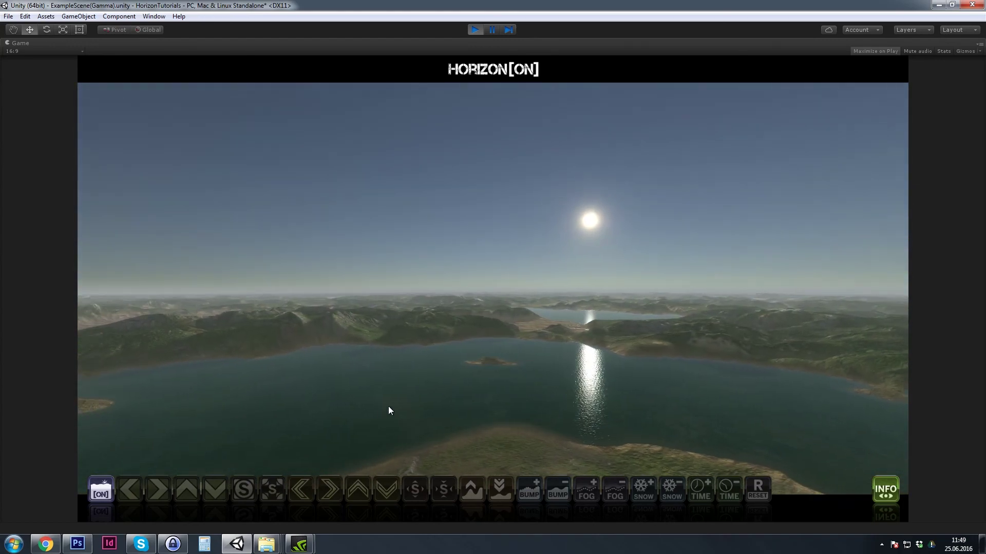
left_click(588, 485)
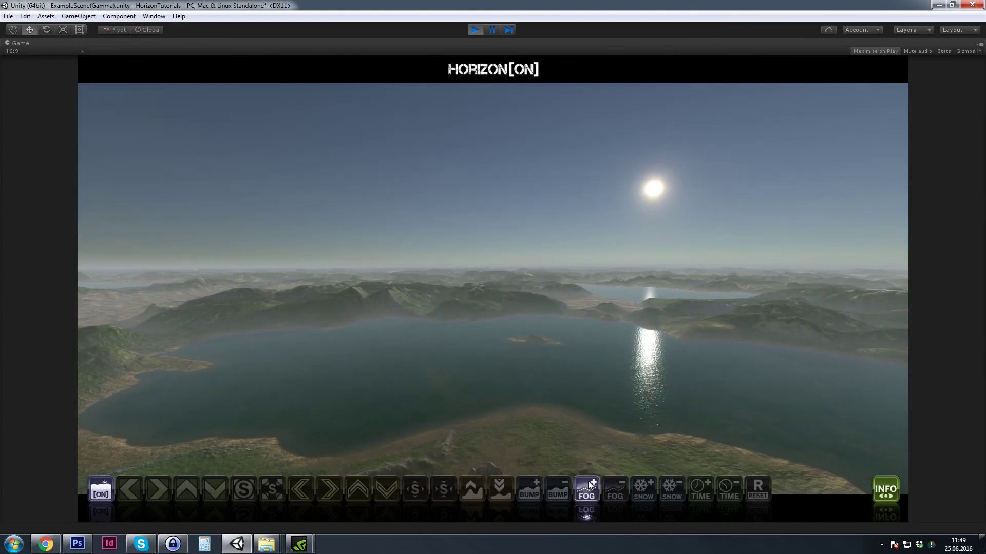
left_click(650, 491)
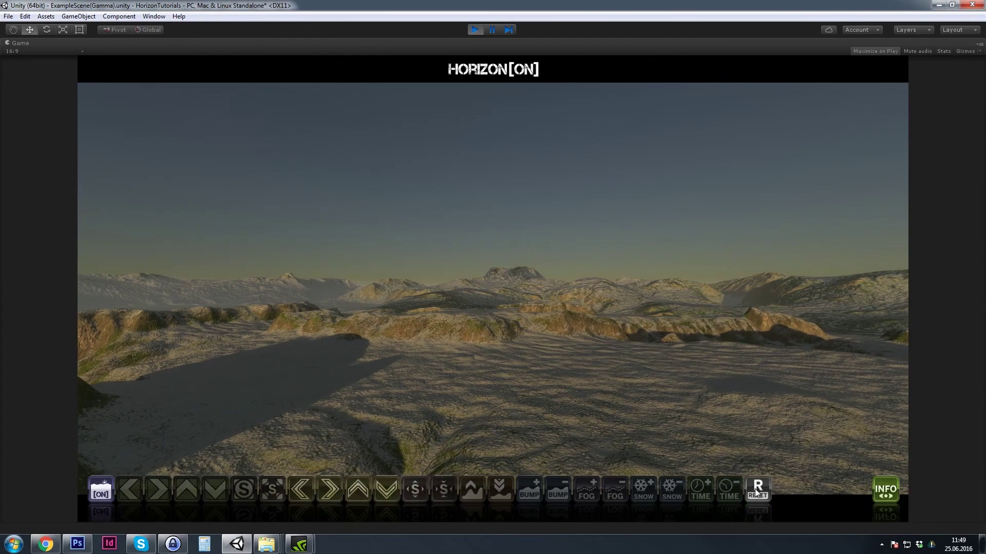
Reset the landscape, pause the running scene, and return to the Game view in the full editor layout
left_click(755, 489)
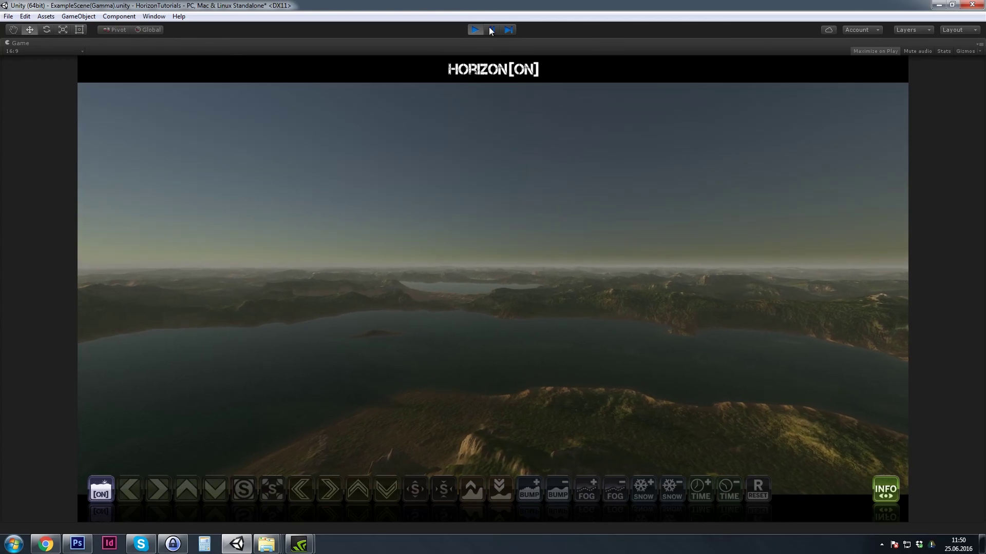
left_click(491, 30)
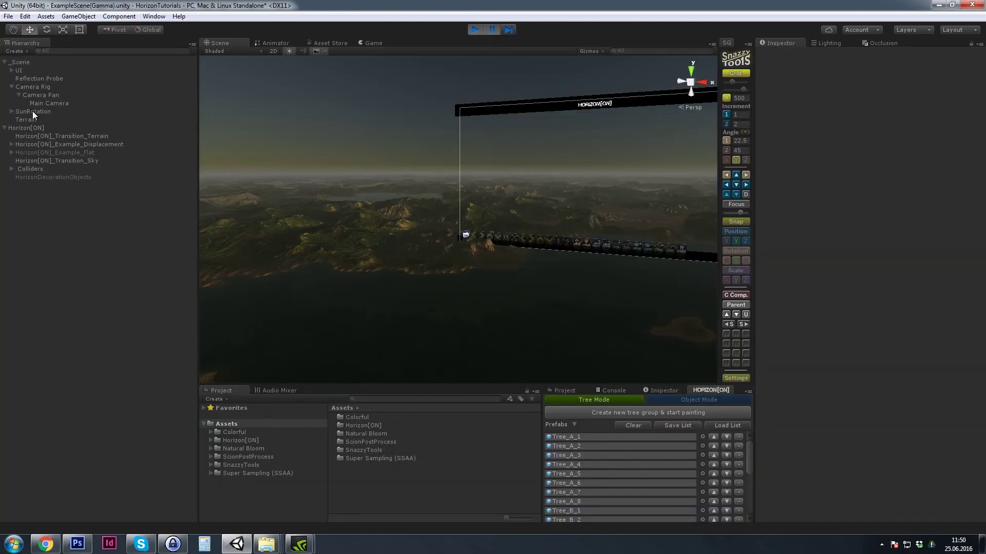
left_click(29, 128)
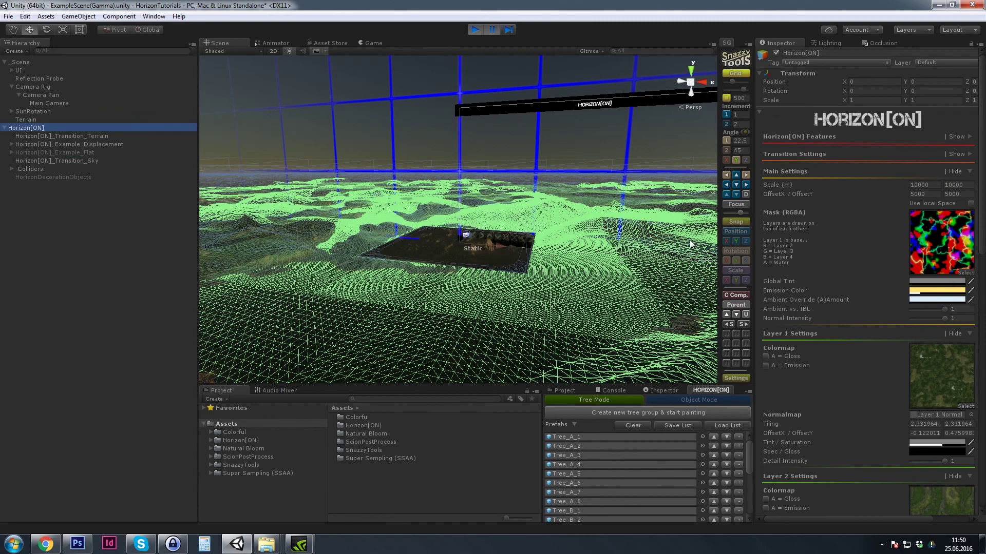
left_click(79, 229)
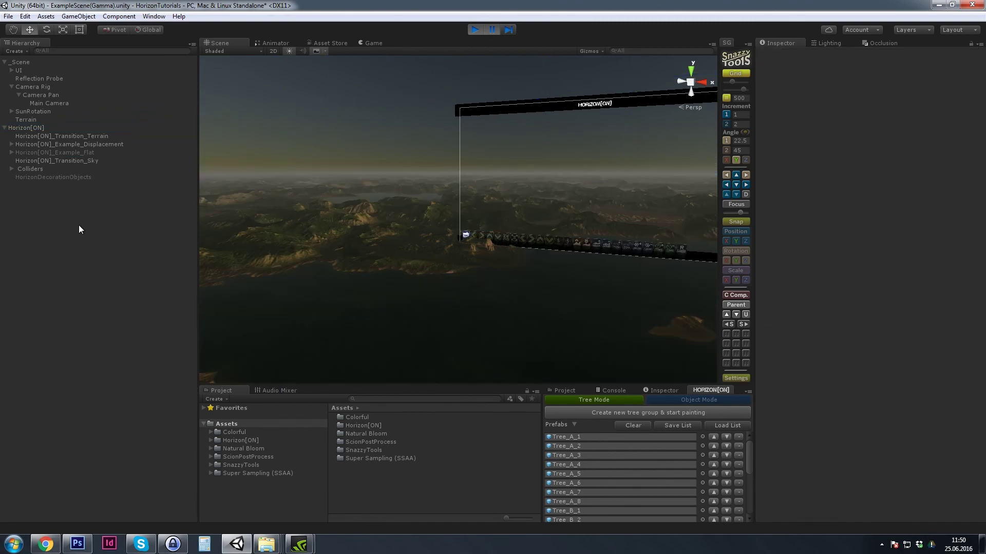
left_click(373, 43)
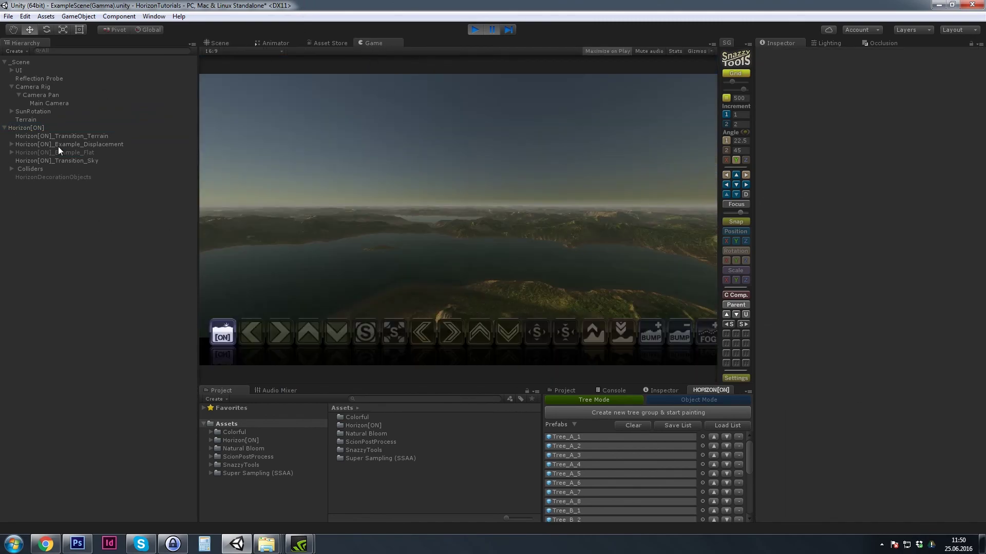
Select the Horizon[ON] object and look through its settings from the main mask down to the Horizon[ON] tools
left_click(33, 128)
scroll(919, 360, "down", 5)
scroll(921, 371, "down", 10)
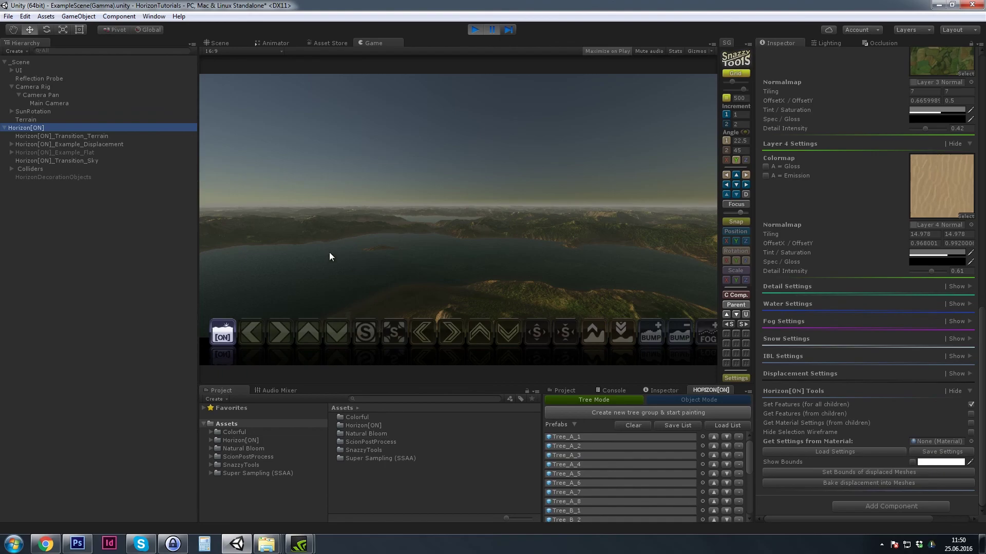
left_click(73, 211)
left_click(39, 128)
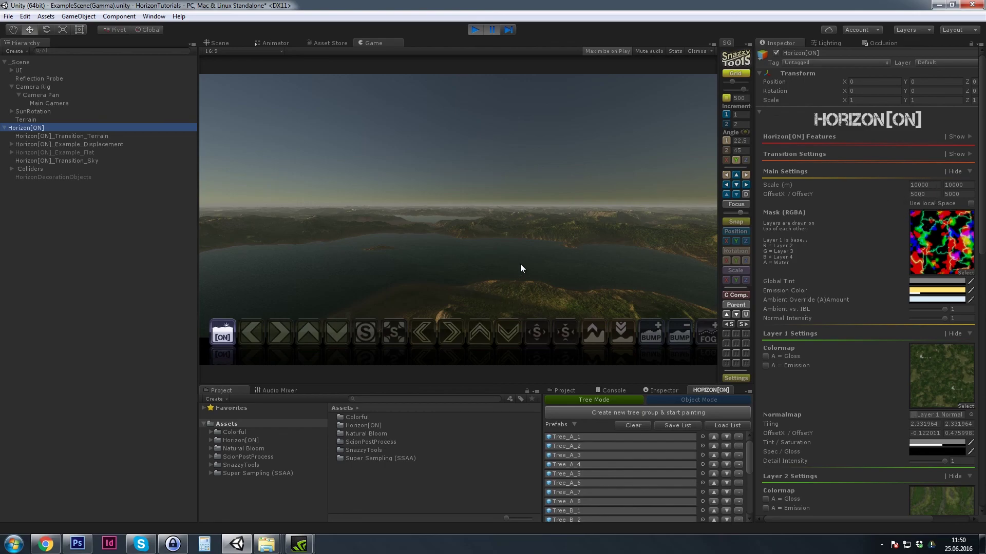
Resume the paused scene and switch the surrounding Horizon[ON] landscape off and on again to compare
left_click(522, 207)
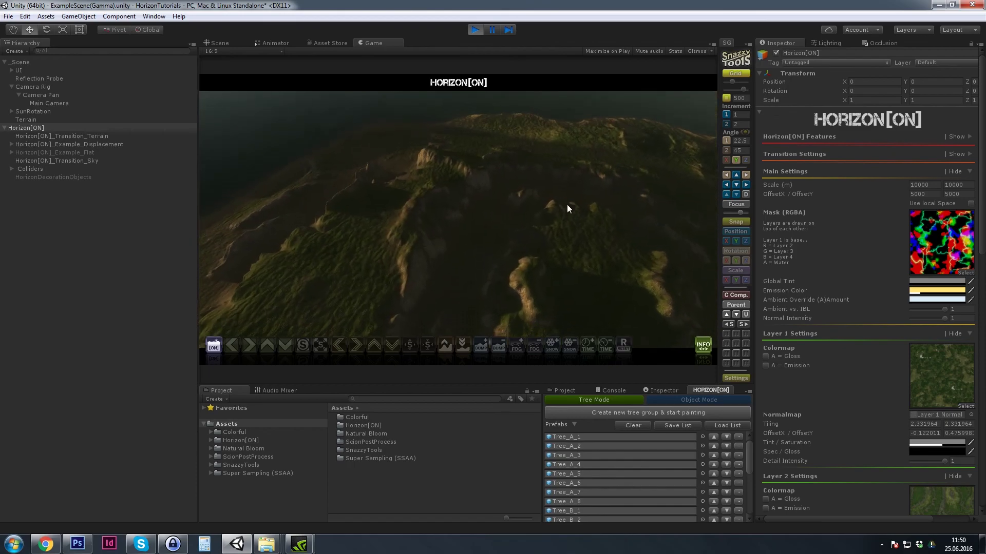
left_click(214, 348)
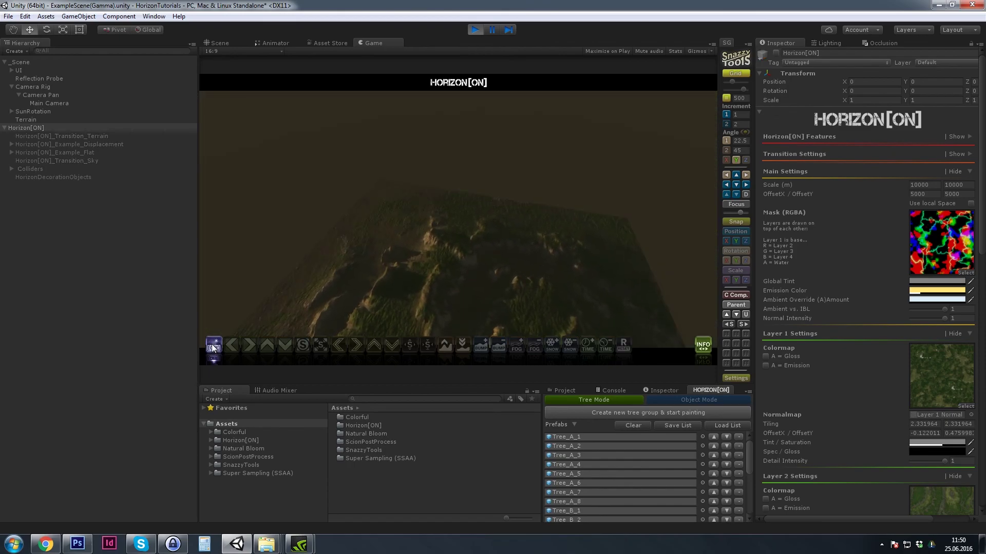
left_click(214, 348)
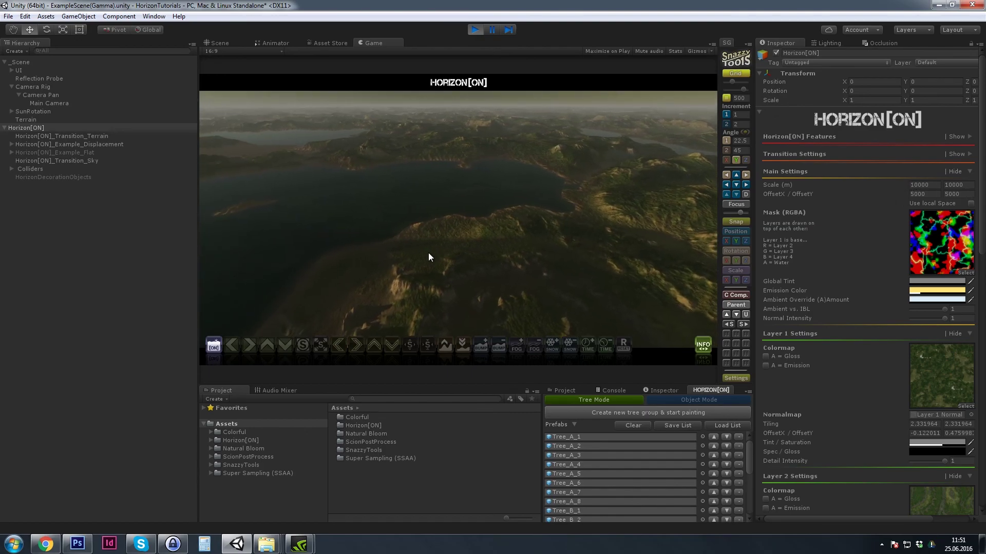
Check the RGB mask in Photoshop, return to Unity, and shift the Horizon[ON] OffsetX / OffsetY to 4962 and 5062
key("alt+Tab")
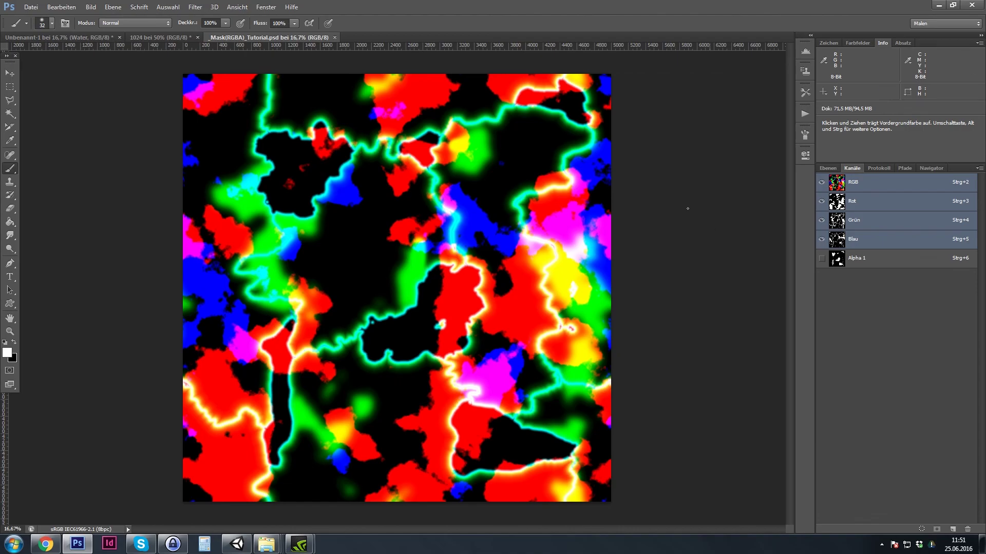
key("alt+Tab")
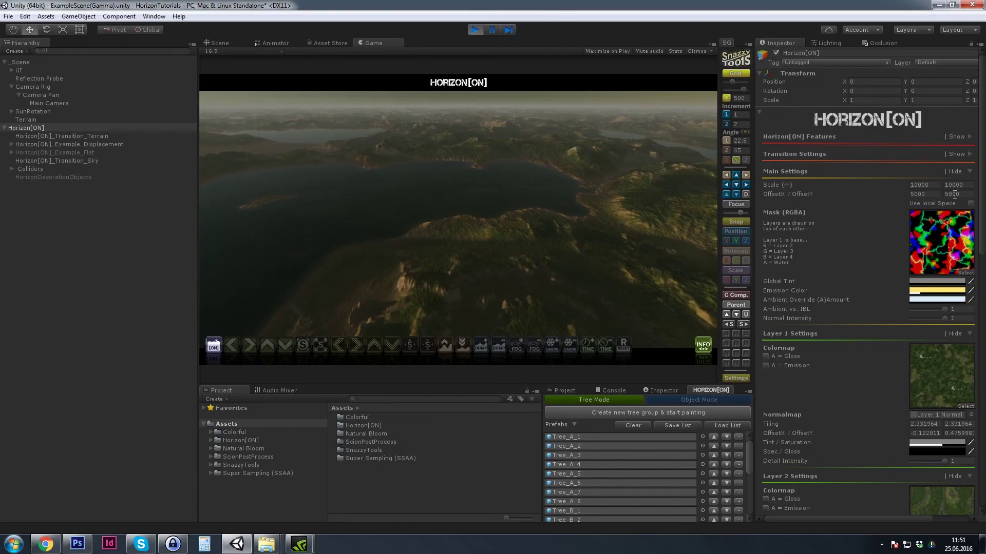
left_click_drag(806, 196, 775, 205)
left_click(774, 195)
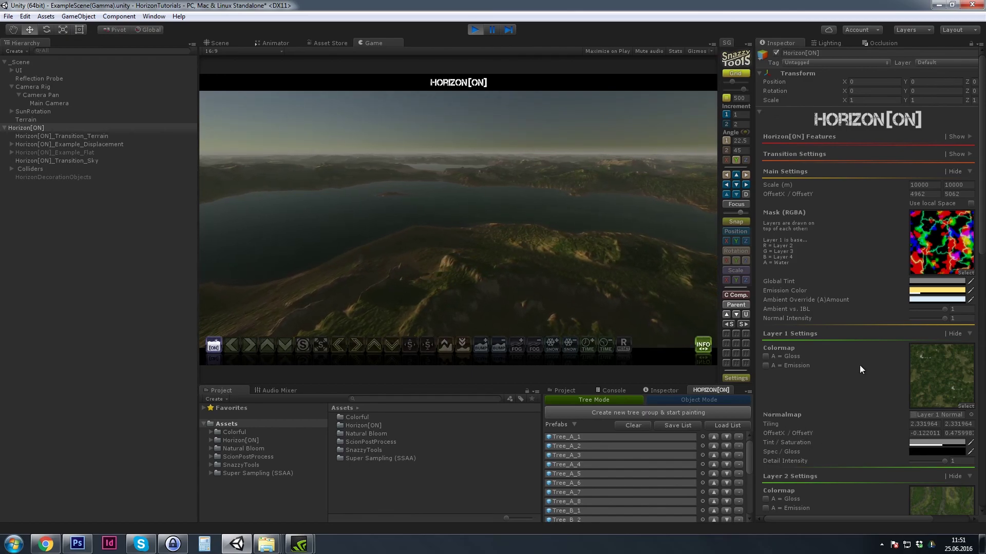
Examine the Horizon[ON] layer settings and the displacement settings with their heightmap channels
scroll(842, 325, "down", 10)
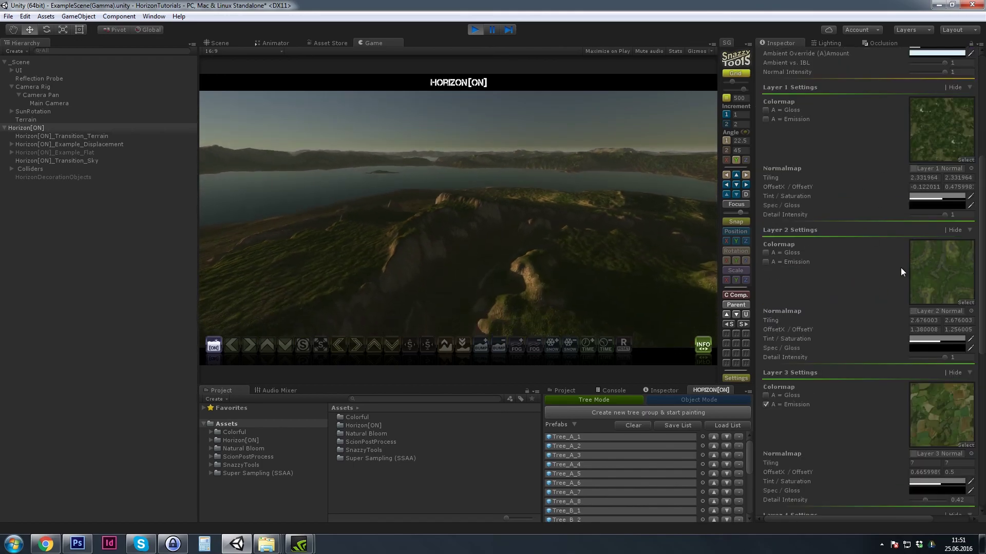
scroll(938, 284, "down", 15)
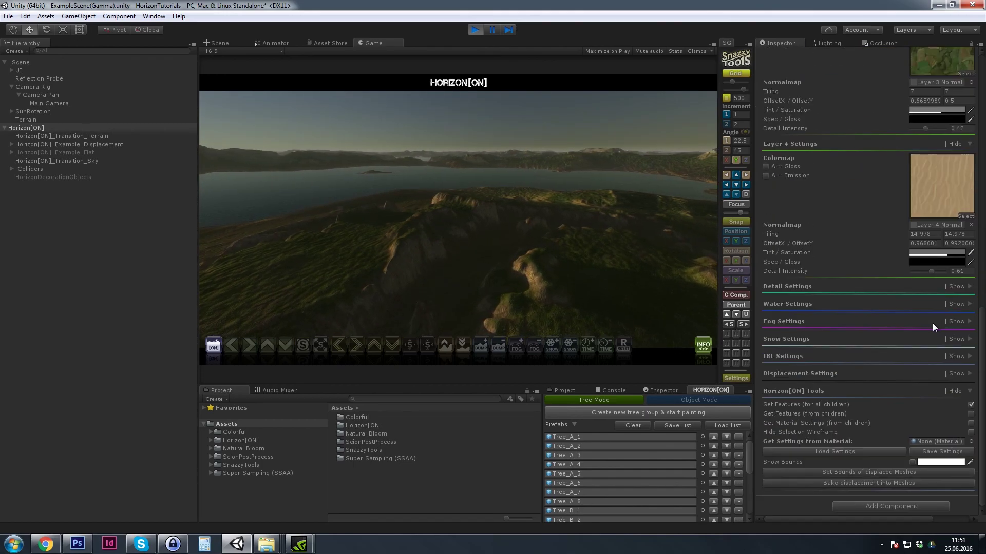
left_click(968, 374)
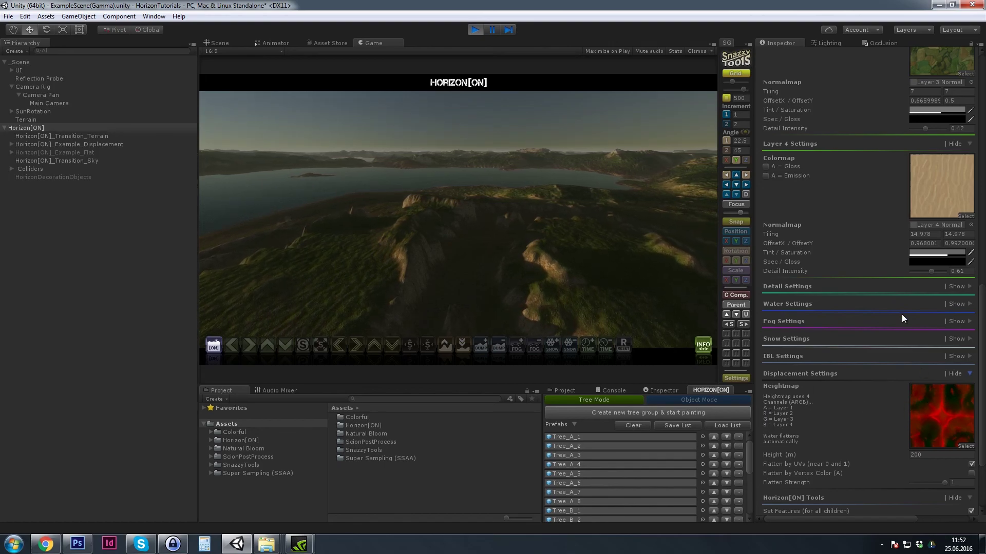
scroll(915, 346, "up", 3)
scroll(860, 354, "down", 5)
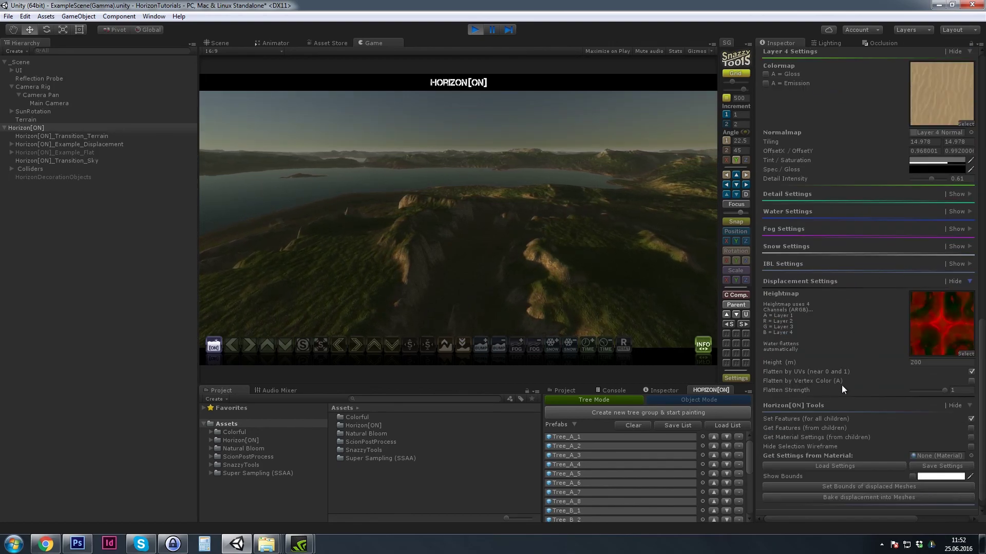
scroll(840, 345, "up", 7)
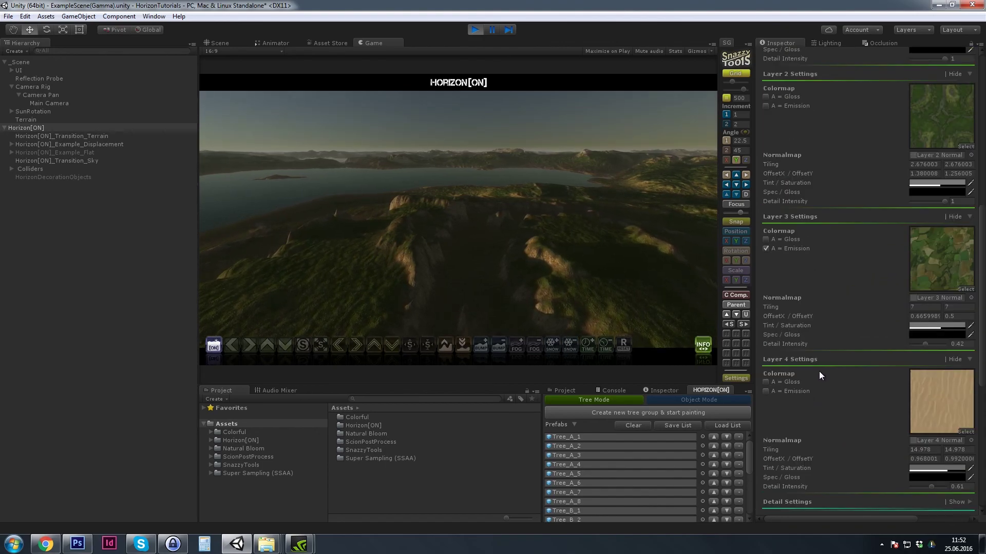
scroll(819, 371, "up", 9)
scroll(880, 352, "down", 7)
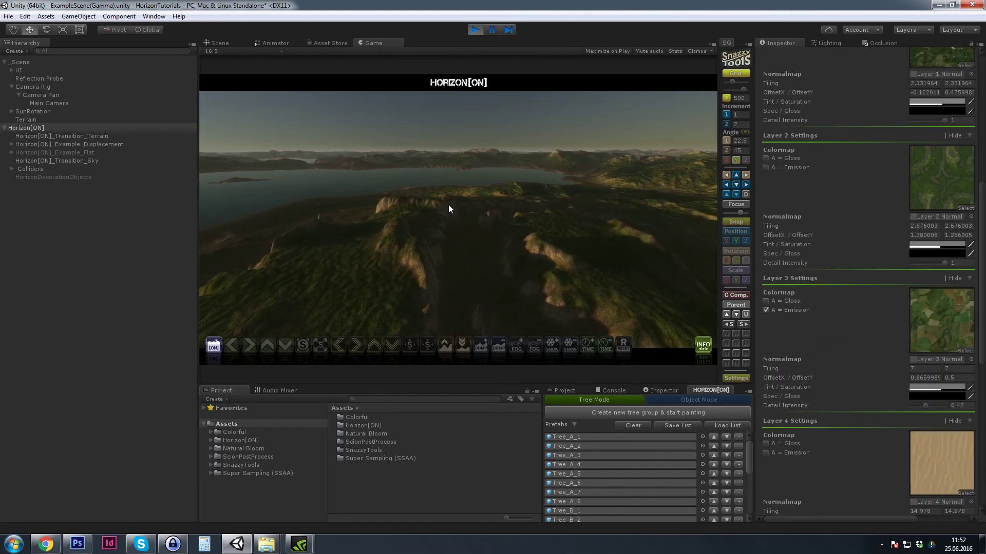
Maximize the Game view and increase the snow and fog over the landscape
right_click(374, 43)
left_click(399, 46)
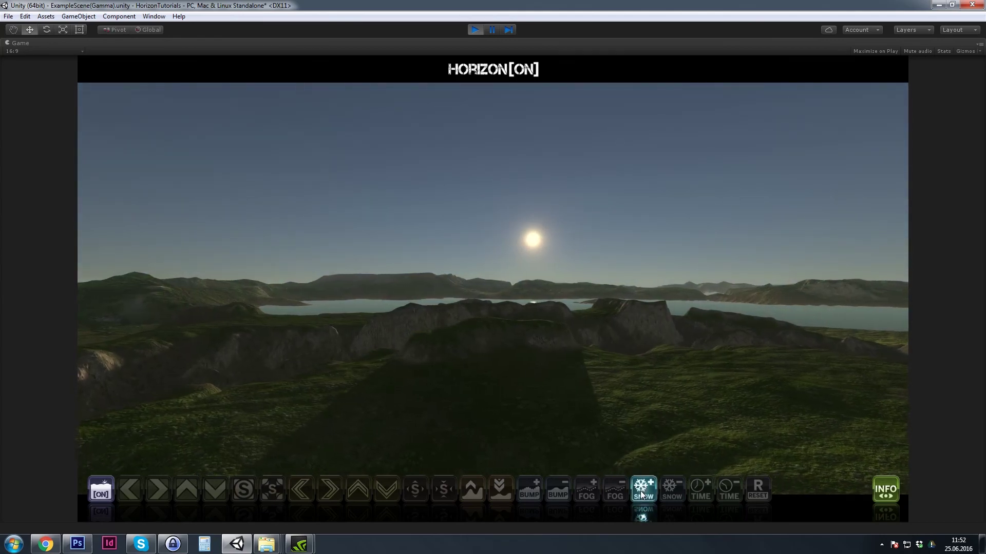
left_click(642, 490)
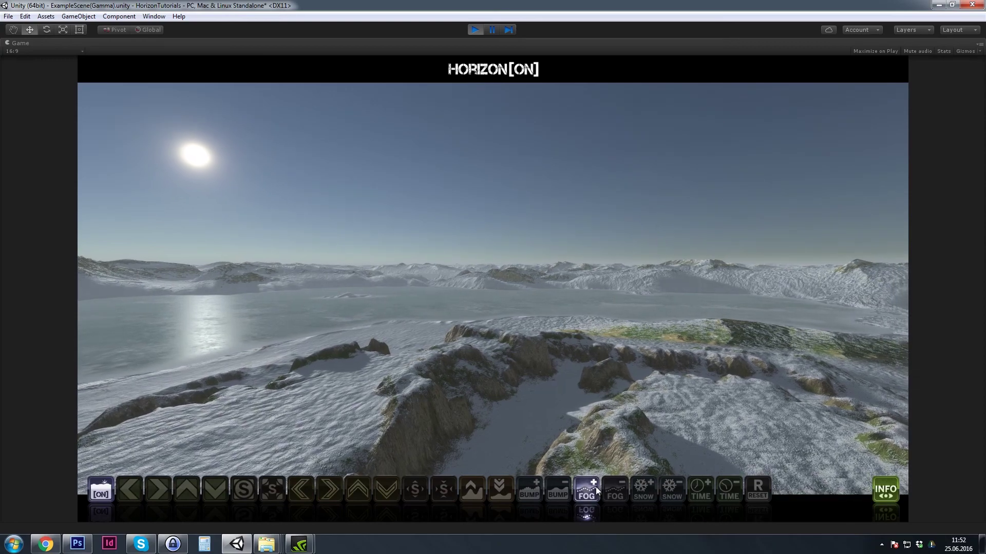
left_click(595, 487)
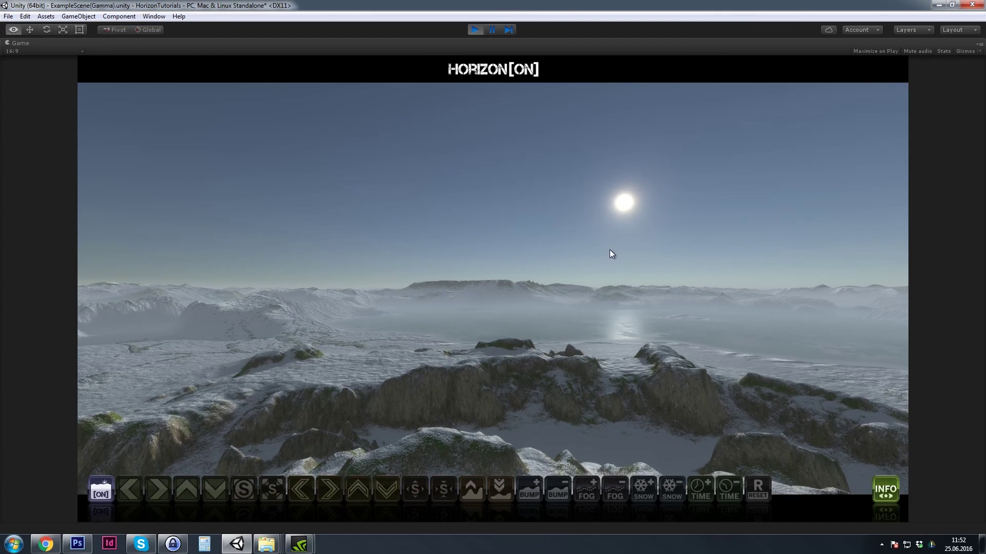
Switch to Photoshop, hide the Water layer in the Unbenannt-1 document, and show and expand the Sand group
key("alt+Tab")
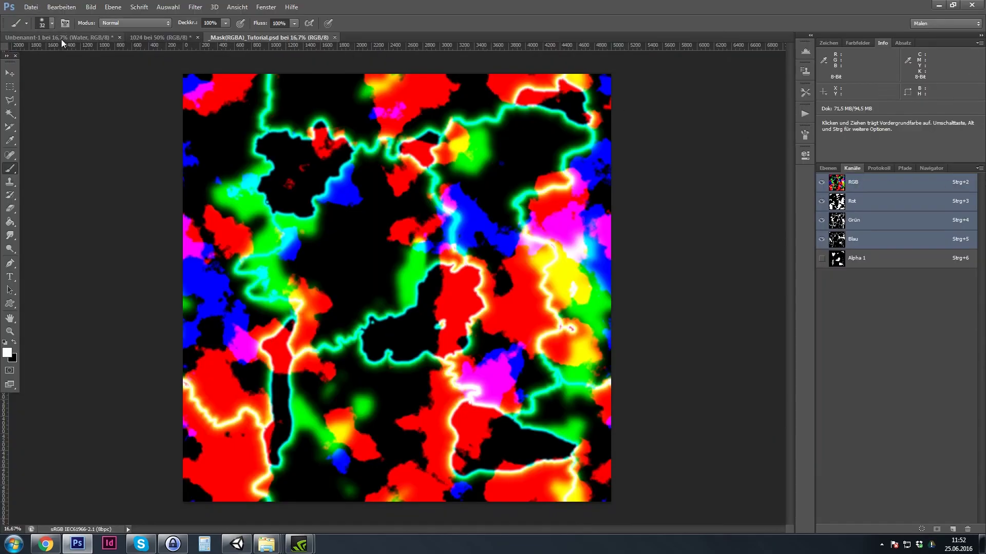
left_click(44, 37)
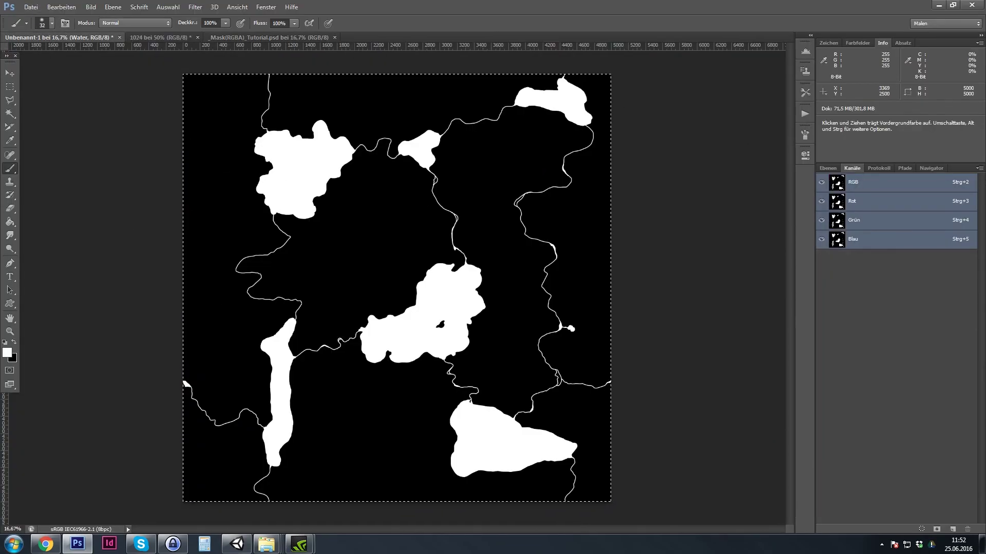
left_click(832, 170)
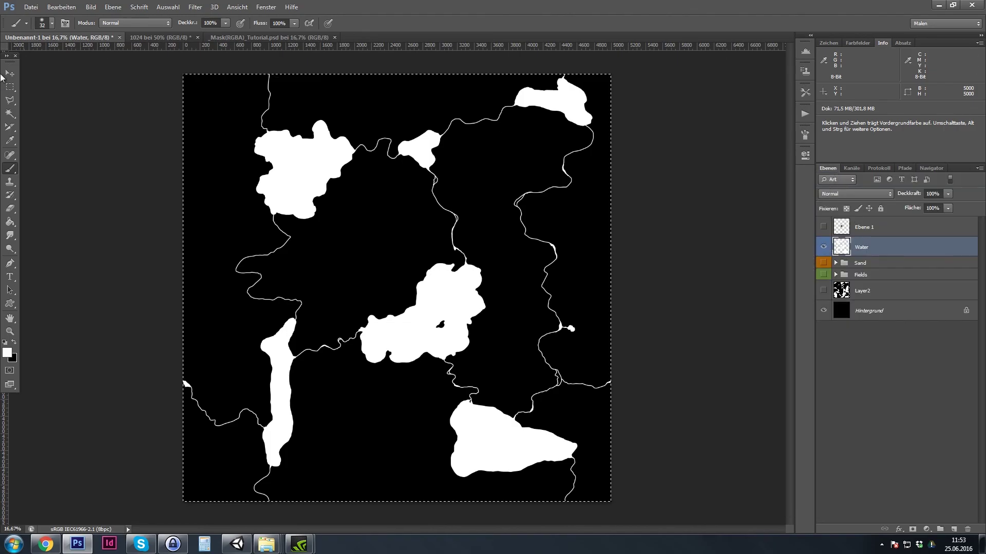
left_click(822, 248)
left_click(823, 263)
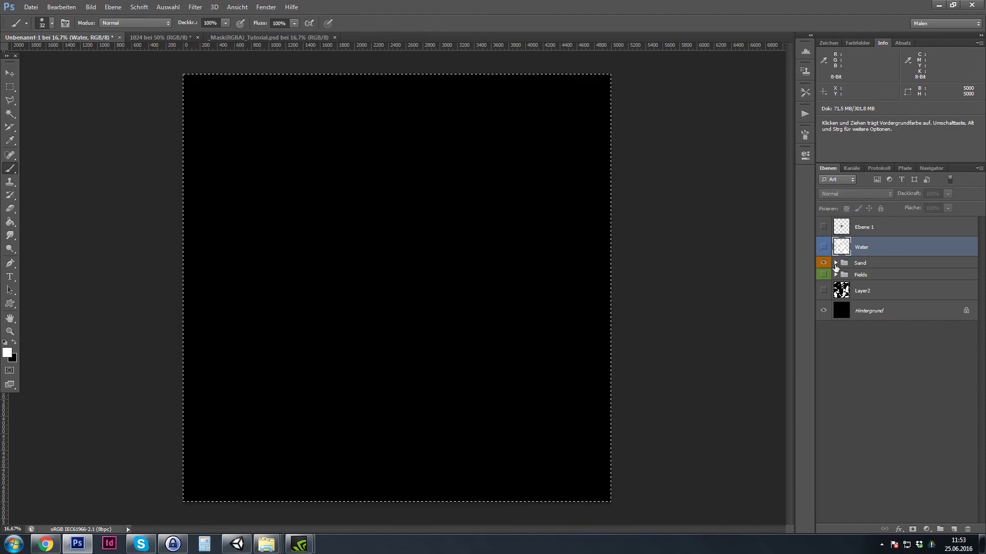
left_click(835, 263)
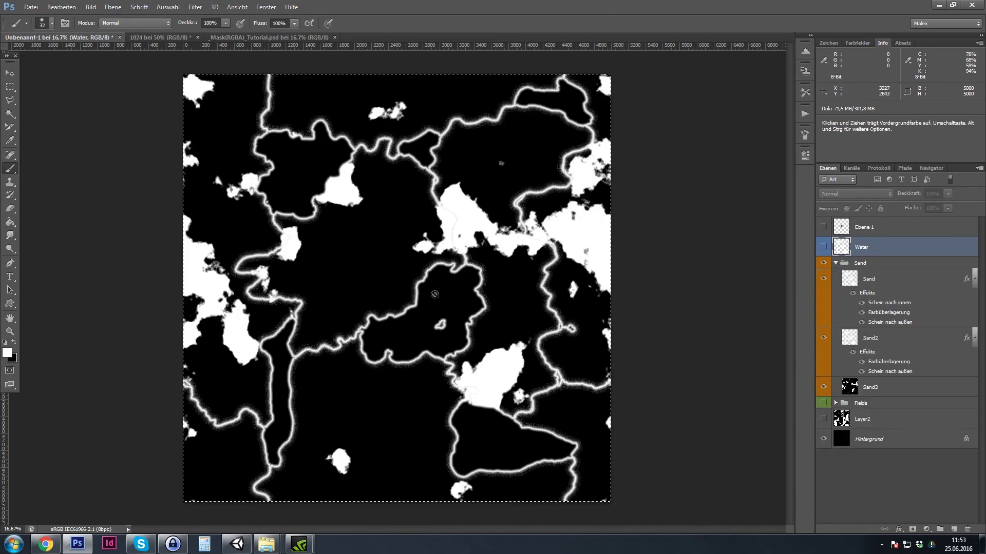
Check the channels of _Mask(RGBA)_Tutorial.psd and return to the layers of the Unbenannt-1 document
left_click(219, 38)
left_click(851, 168)
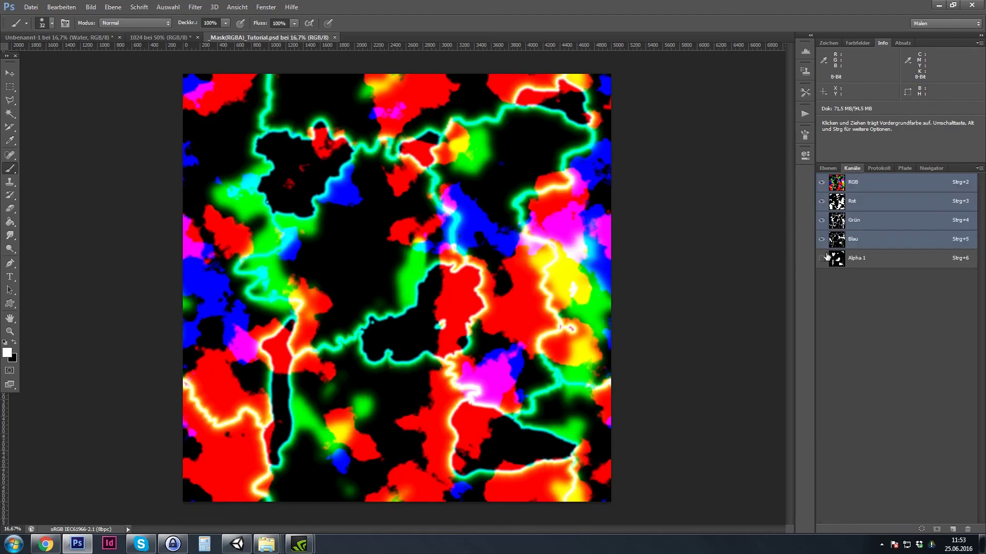
left_click(46, 37)
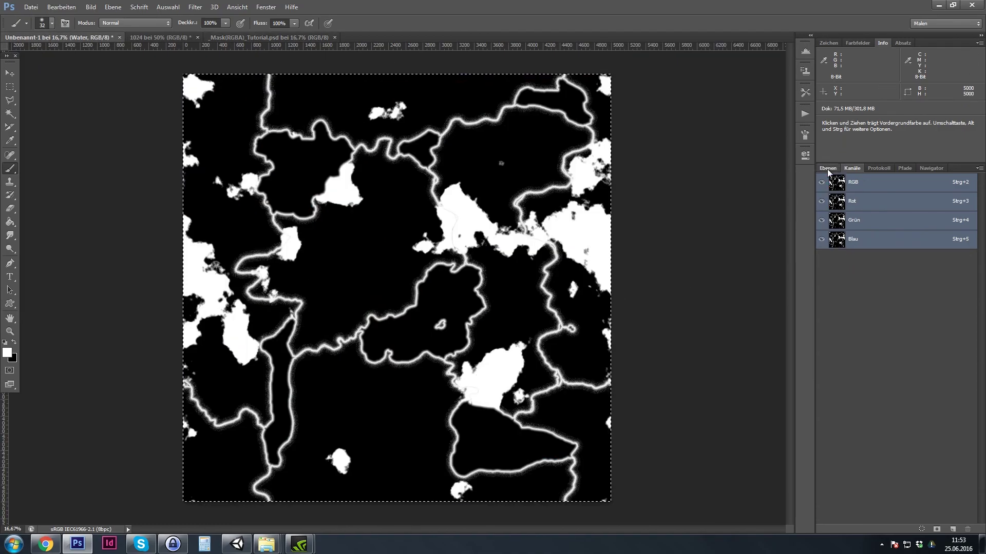
left_click(827, 169)
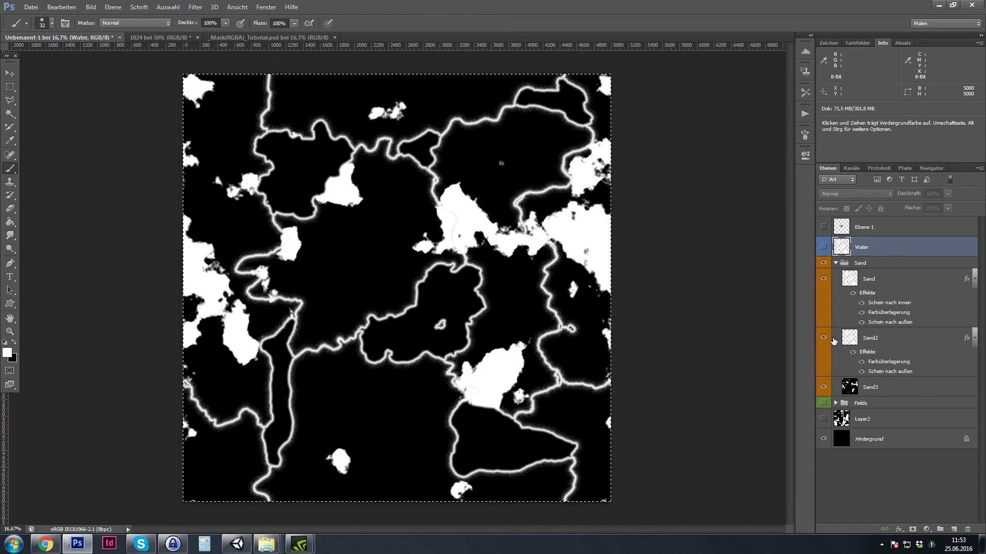
Inspect the shoreline glow up close, turning the Sand layer's color overlay effect off and on again
key("ctrl+plus")
key("ctrl+plus")
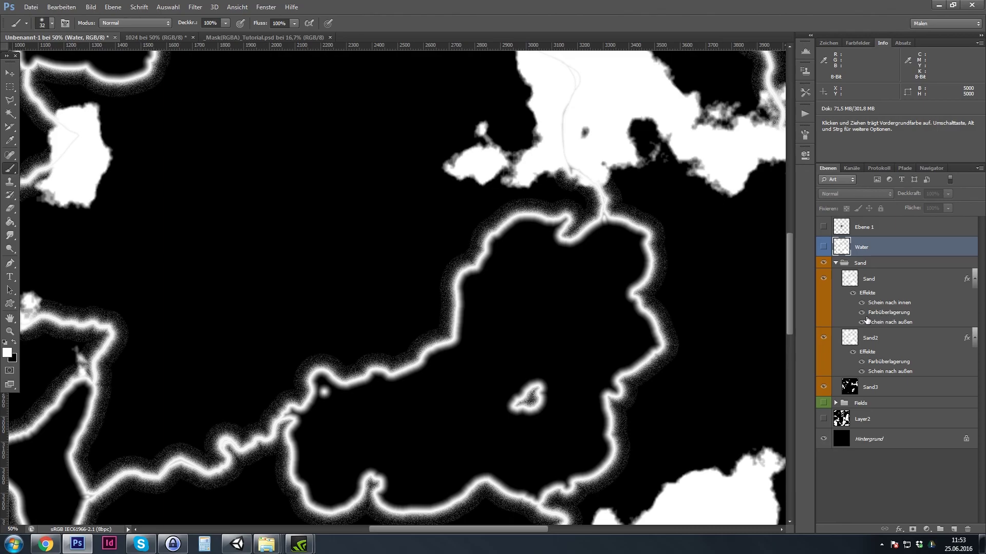
left_click(862, 313)
left_click(861, 313)
scroll(513, 403, "down", 3)
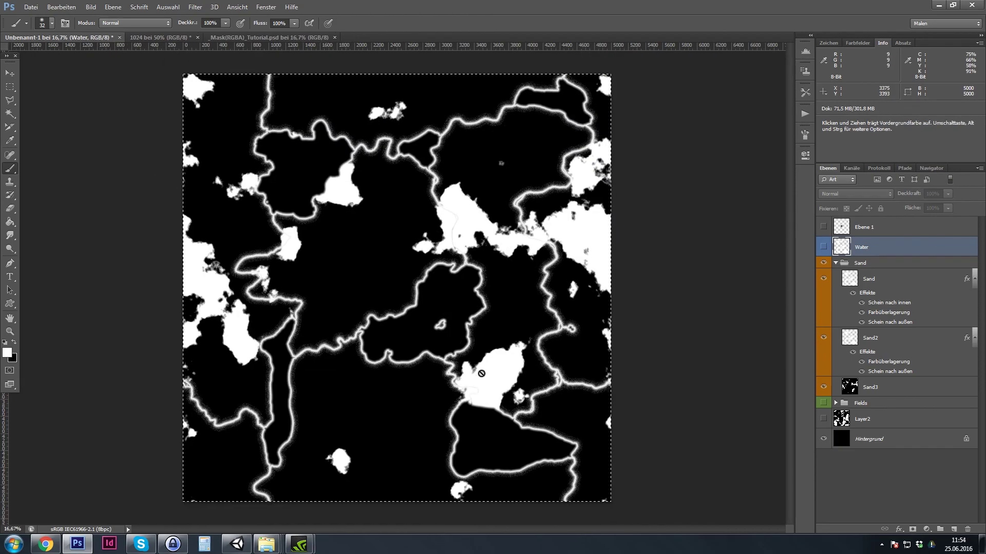
Examine the sand patches and soft river banks of the mask up close, and return to the whole canvas
key("ctrl")
scroll(465, 322, "up", 3)
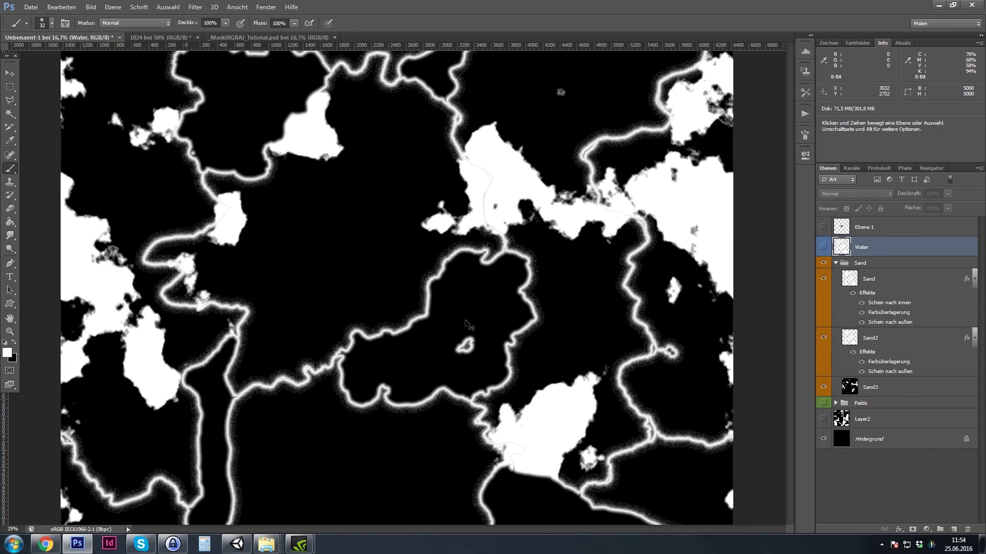
scroll(379, 330, "up", 1)
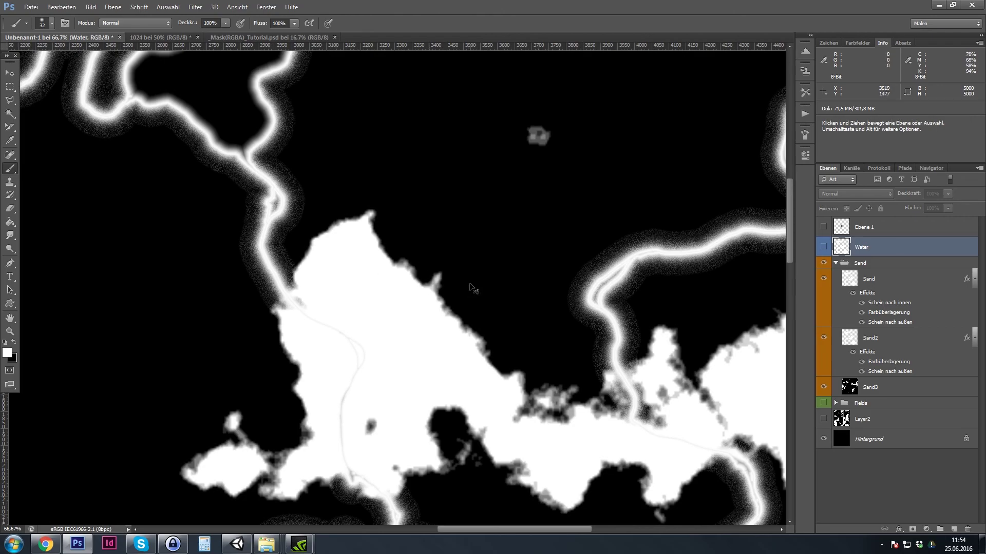
key("ctrl+minus")
key("ctrl+minus")
key("ctrl+minus")
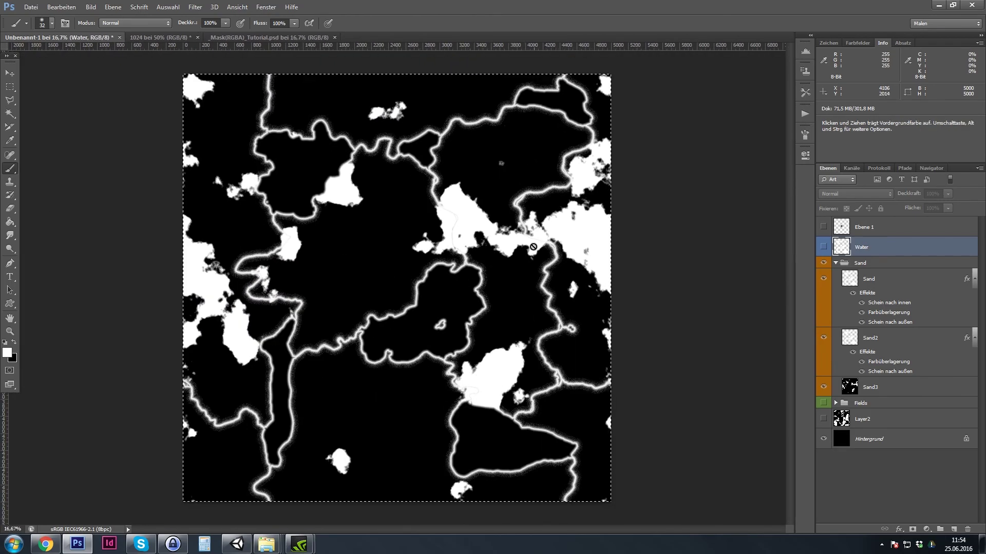
key("alt")
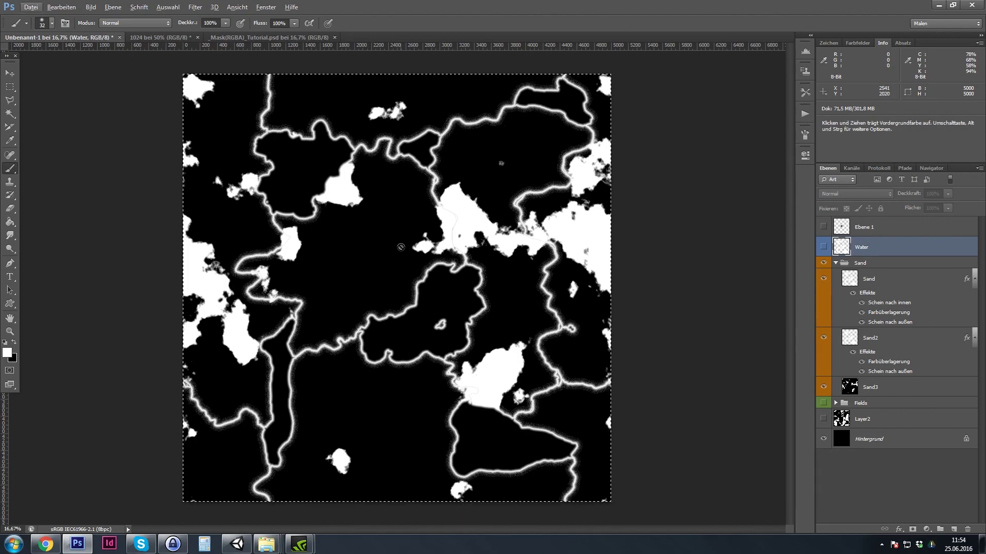